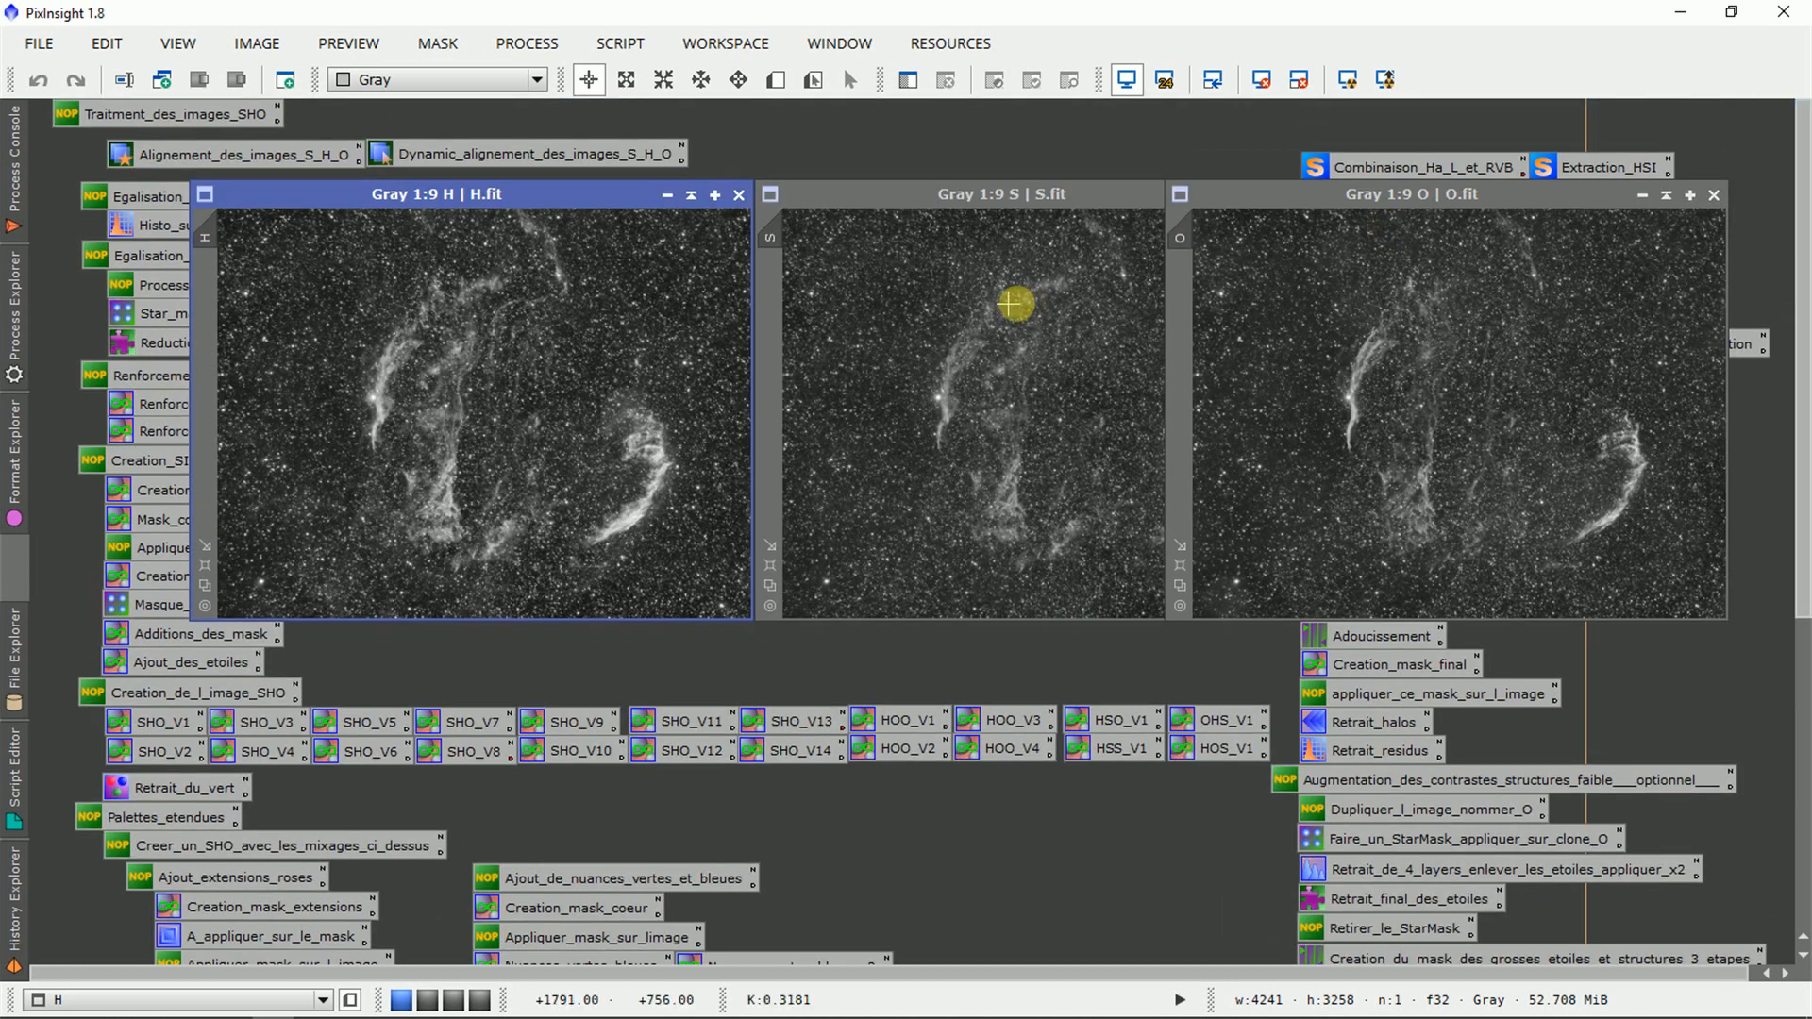
Examine the H, S and O images and inspect the bright nebula arc in the O image at close range
left_click(821, 282)
left_click(502, 316)
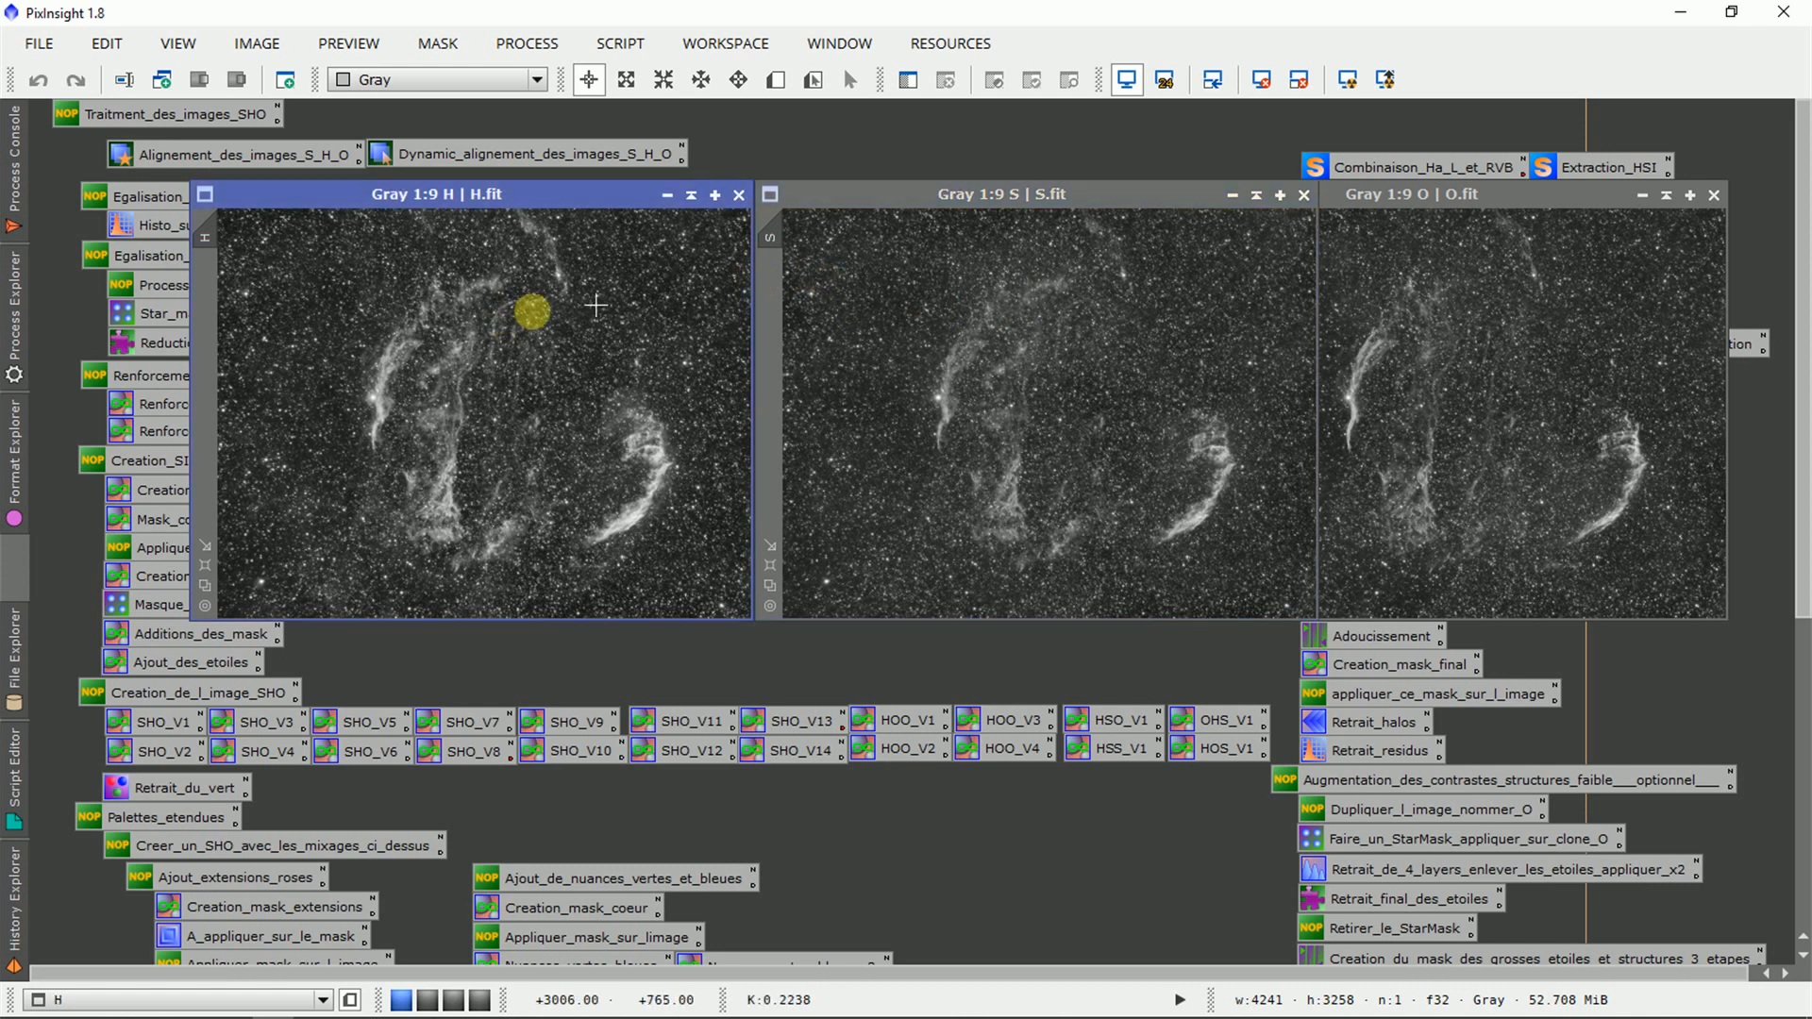
left_click(1340, 427)
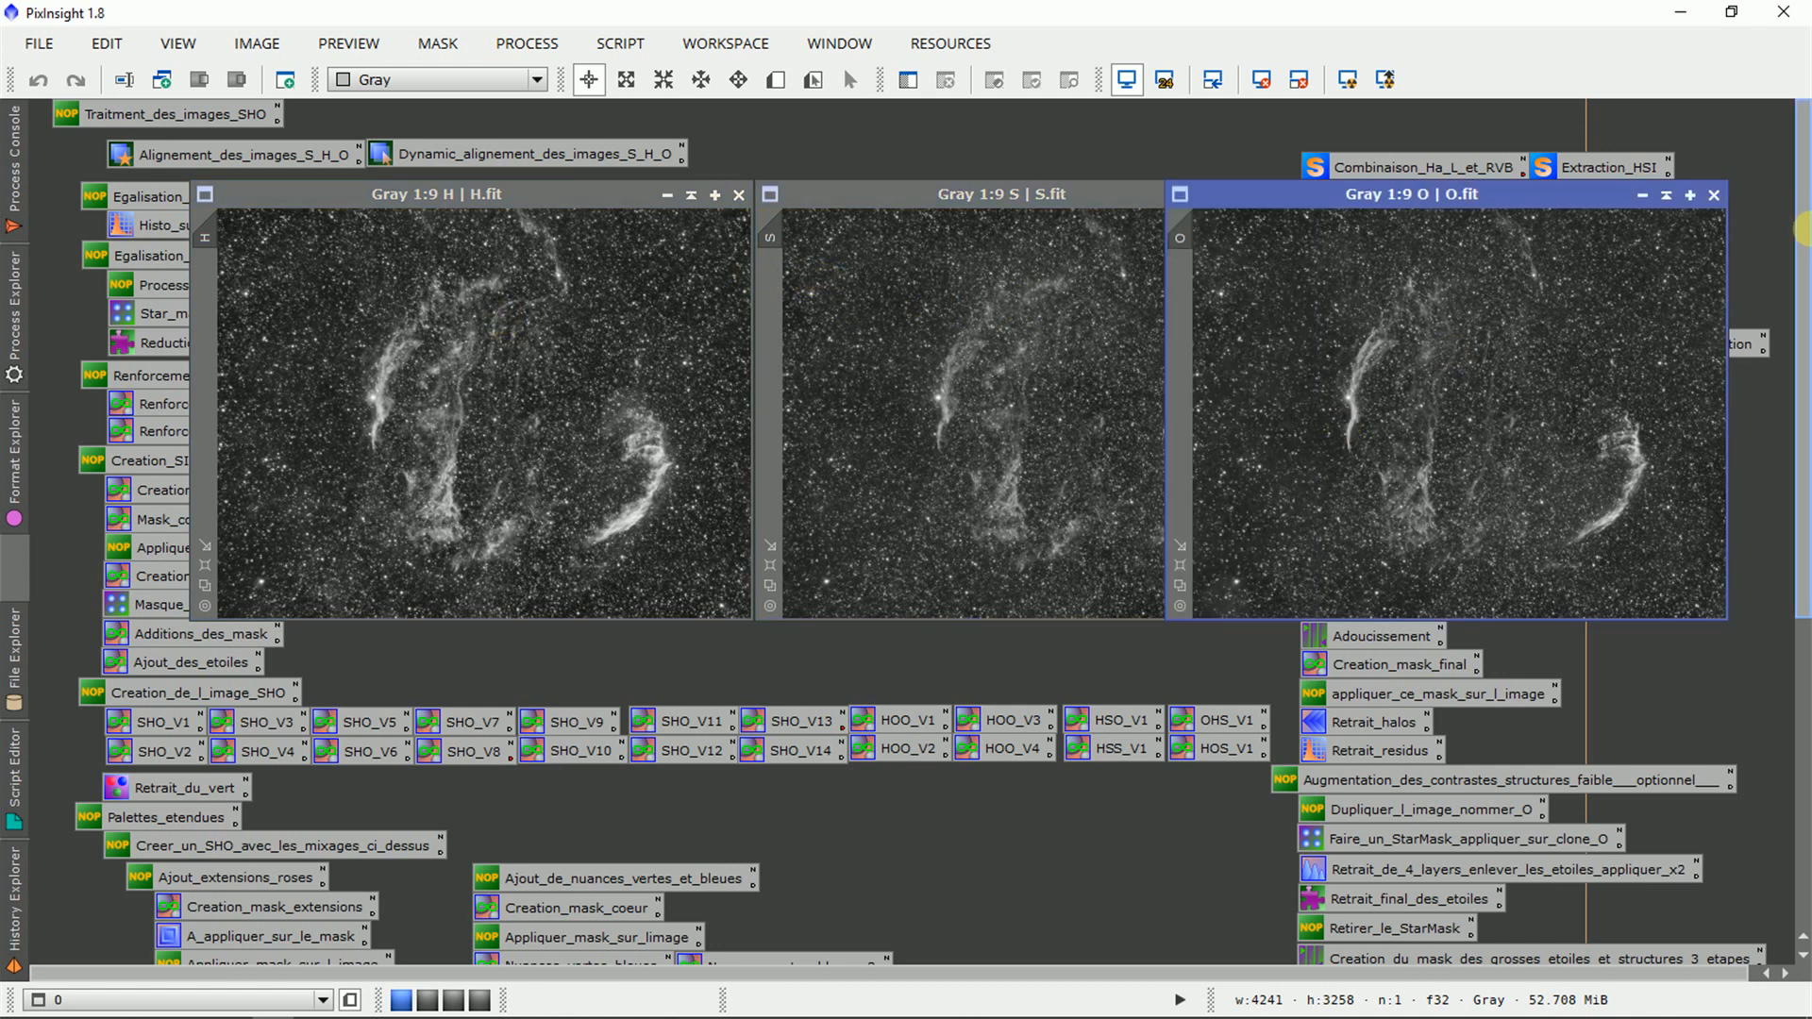
right_click(1803, 267)
left_click(1456, 340)
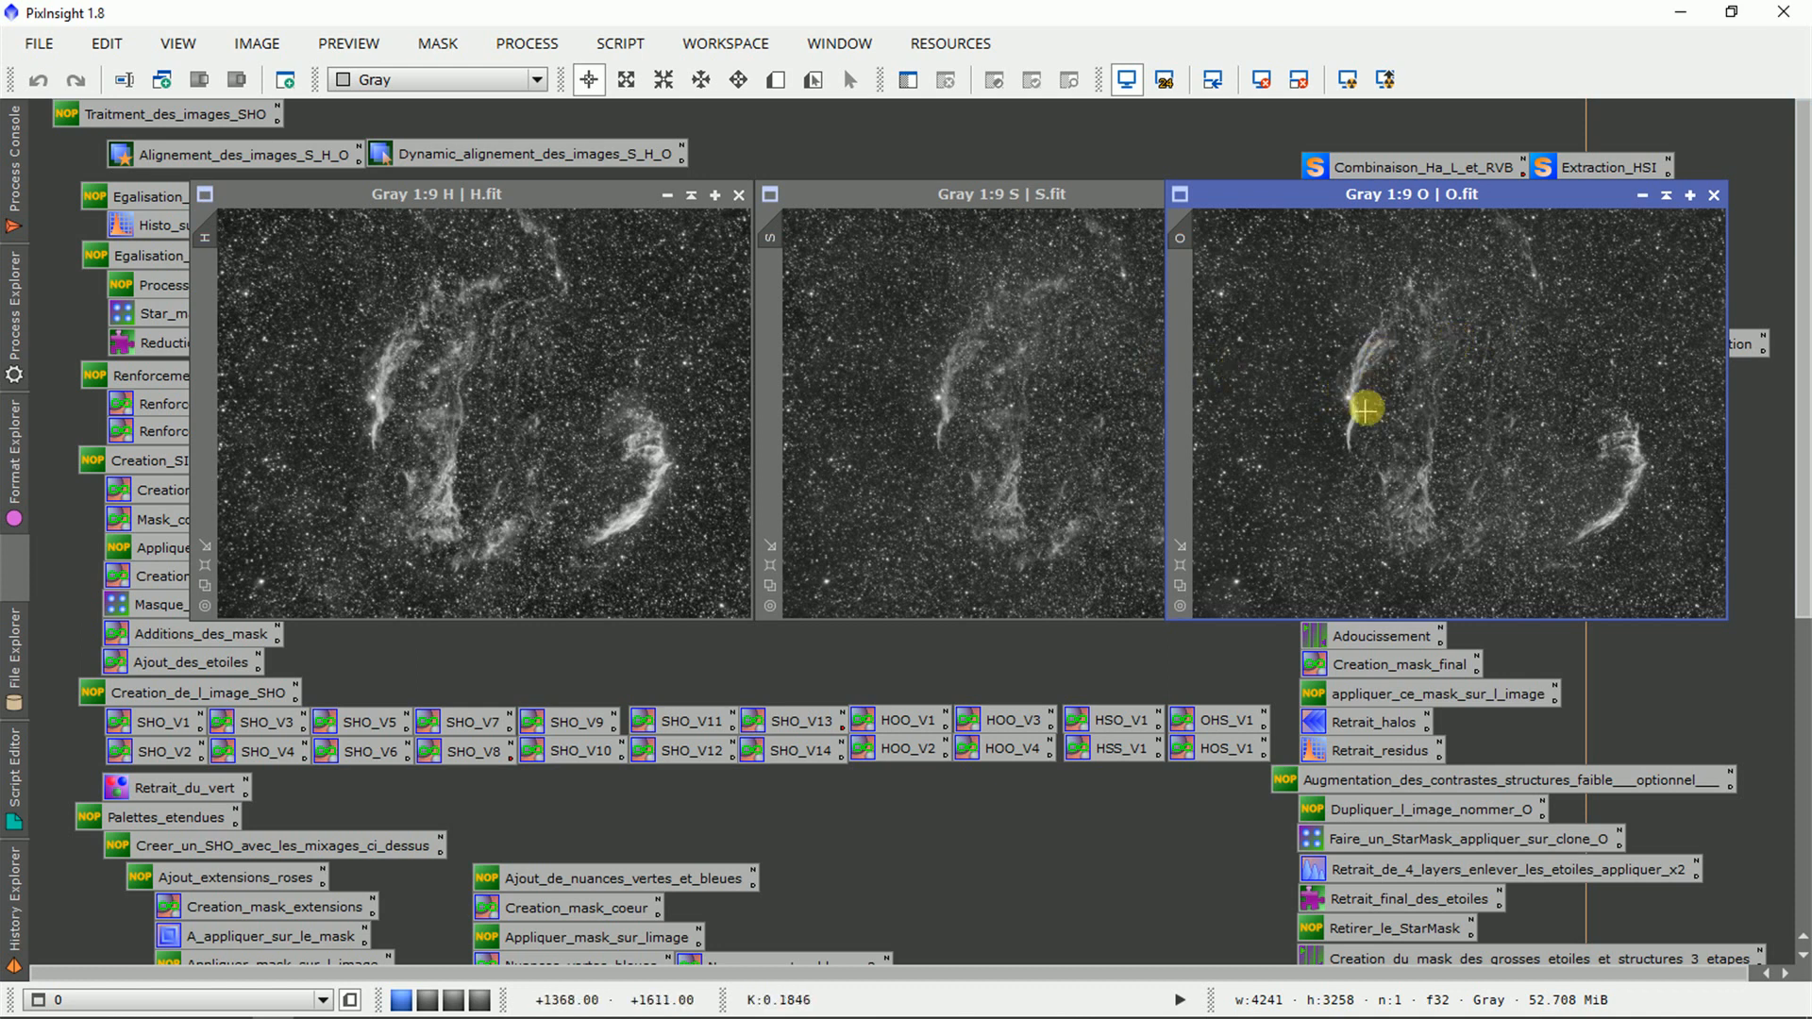
scroll(1378, 364, "down", 3)
scroll(1383, 370, "up", 9)
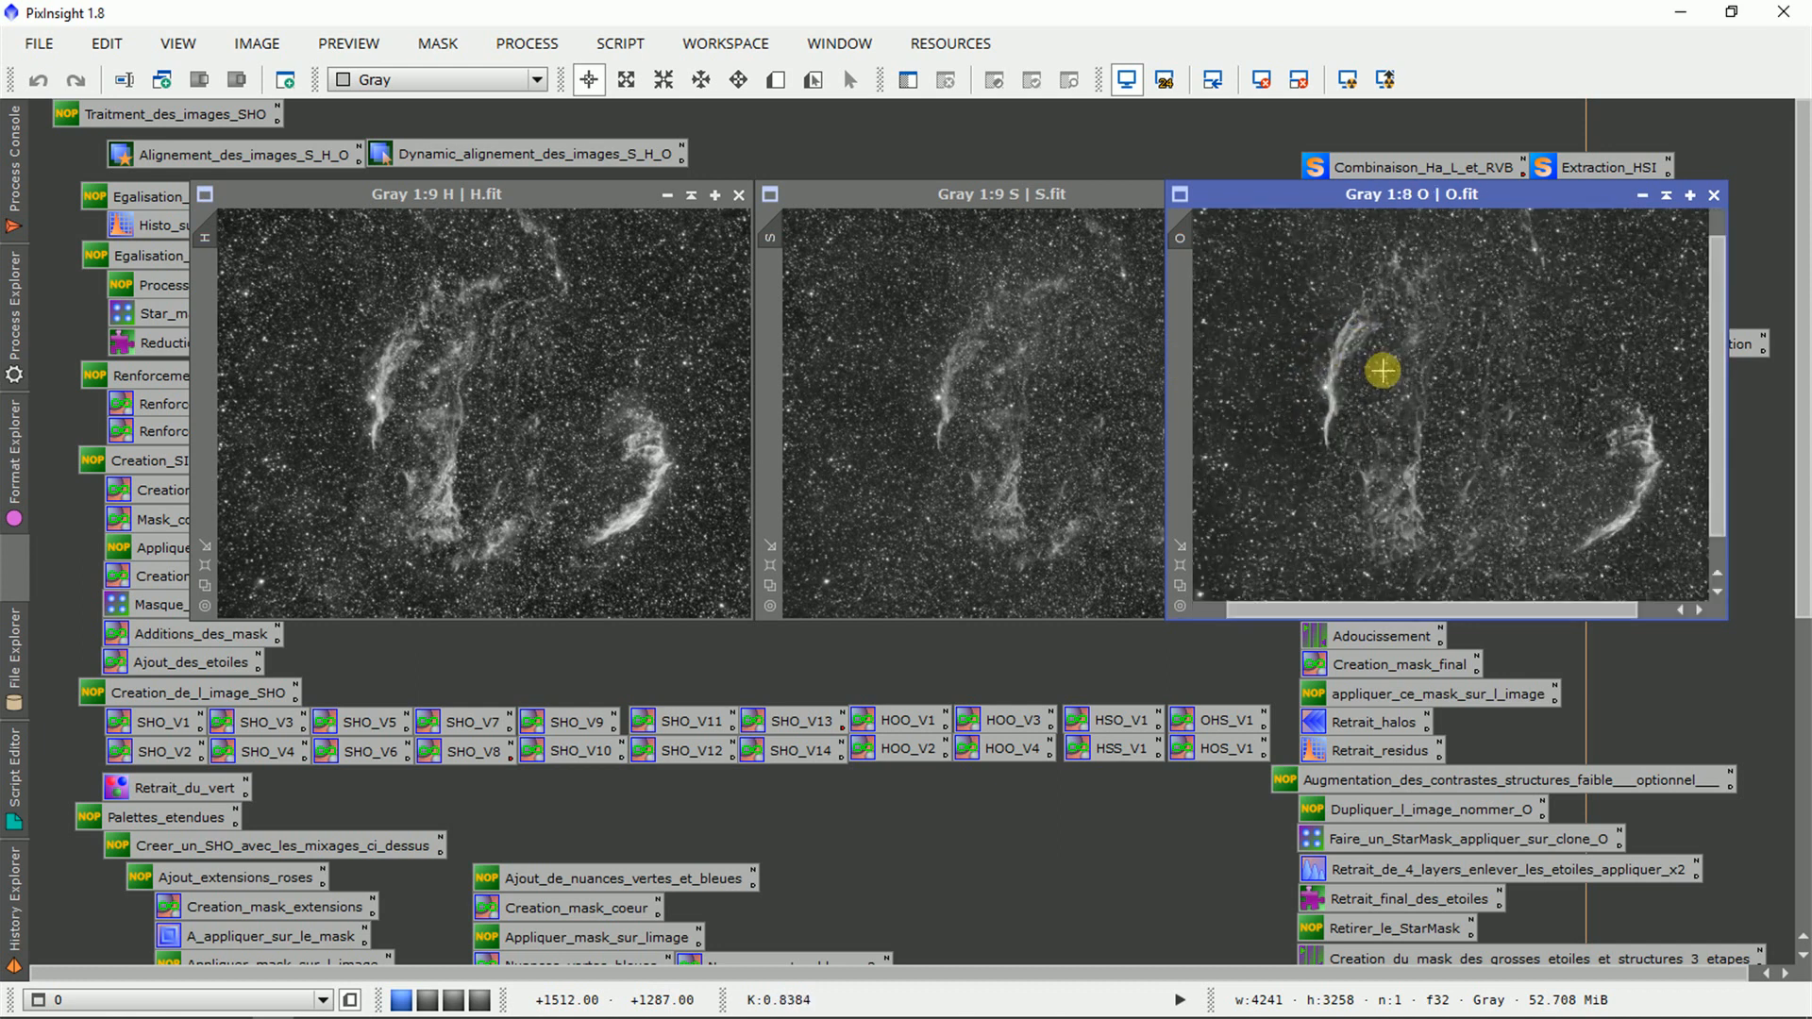
left_click_drag(1413, 614, 1375, 614)
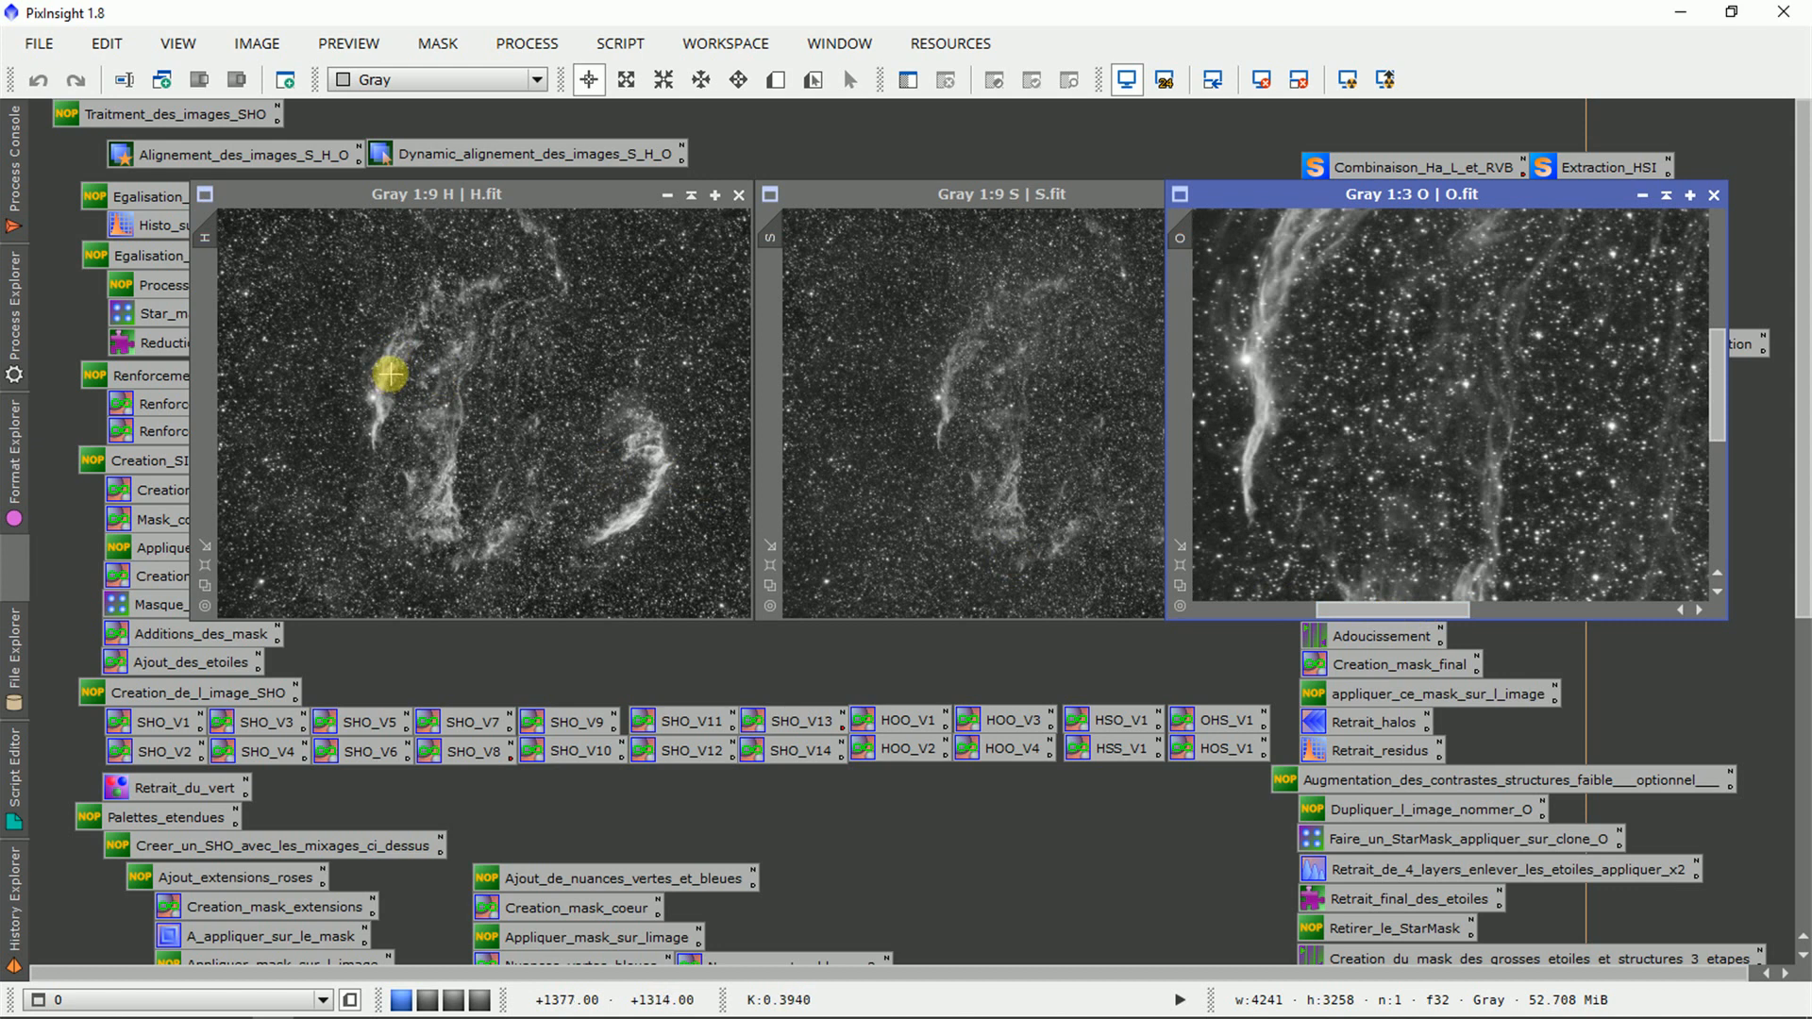
scroll(1362, 565, "up", 1)
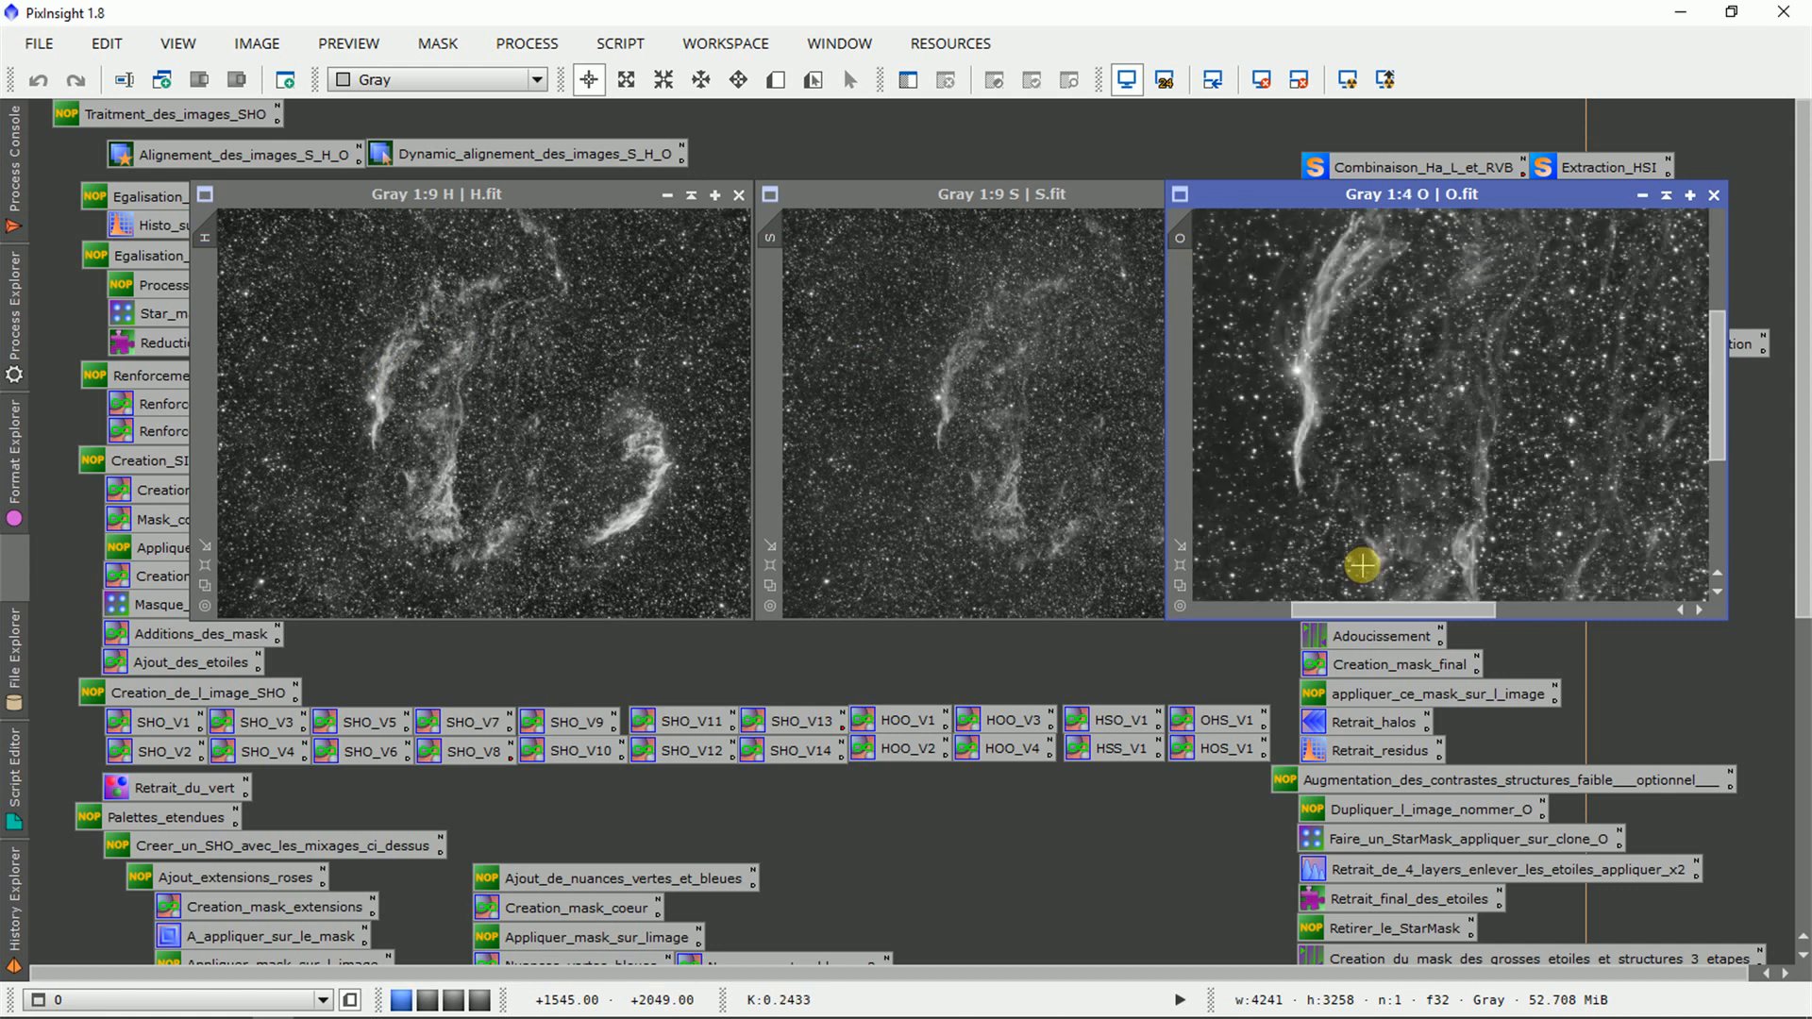
left_click_drag(1380, 596, 1338, 603)
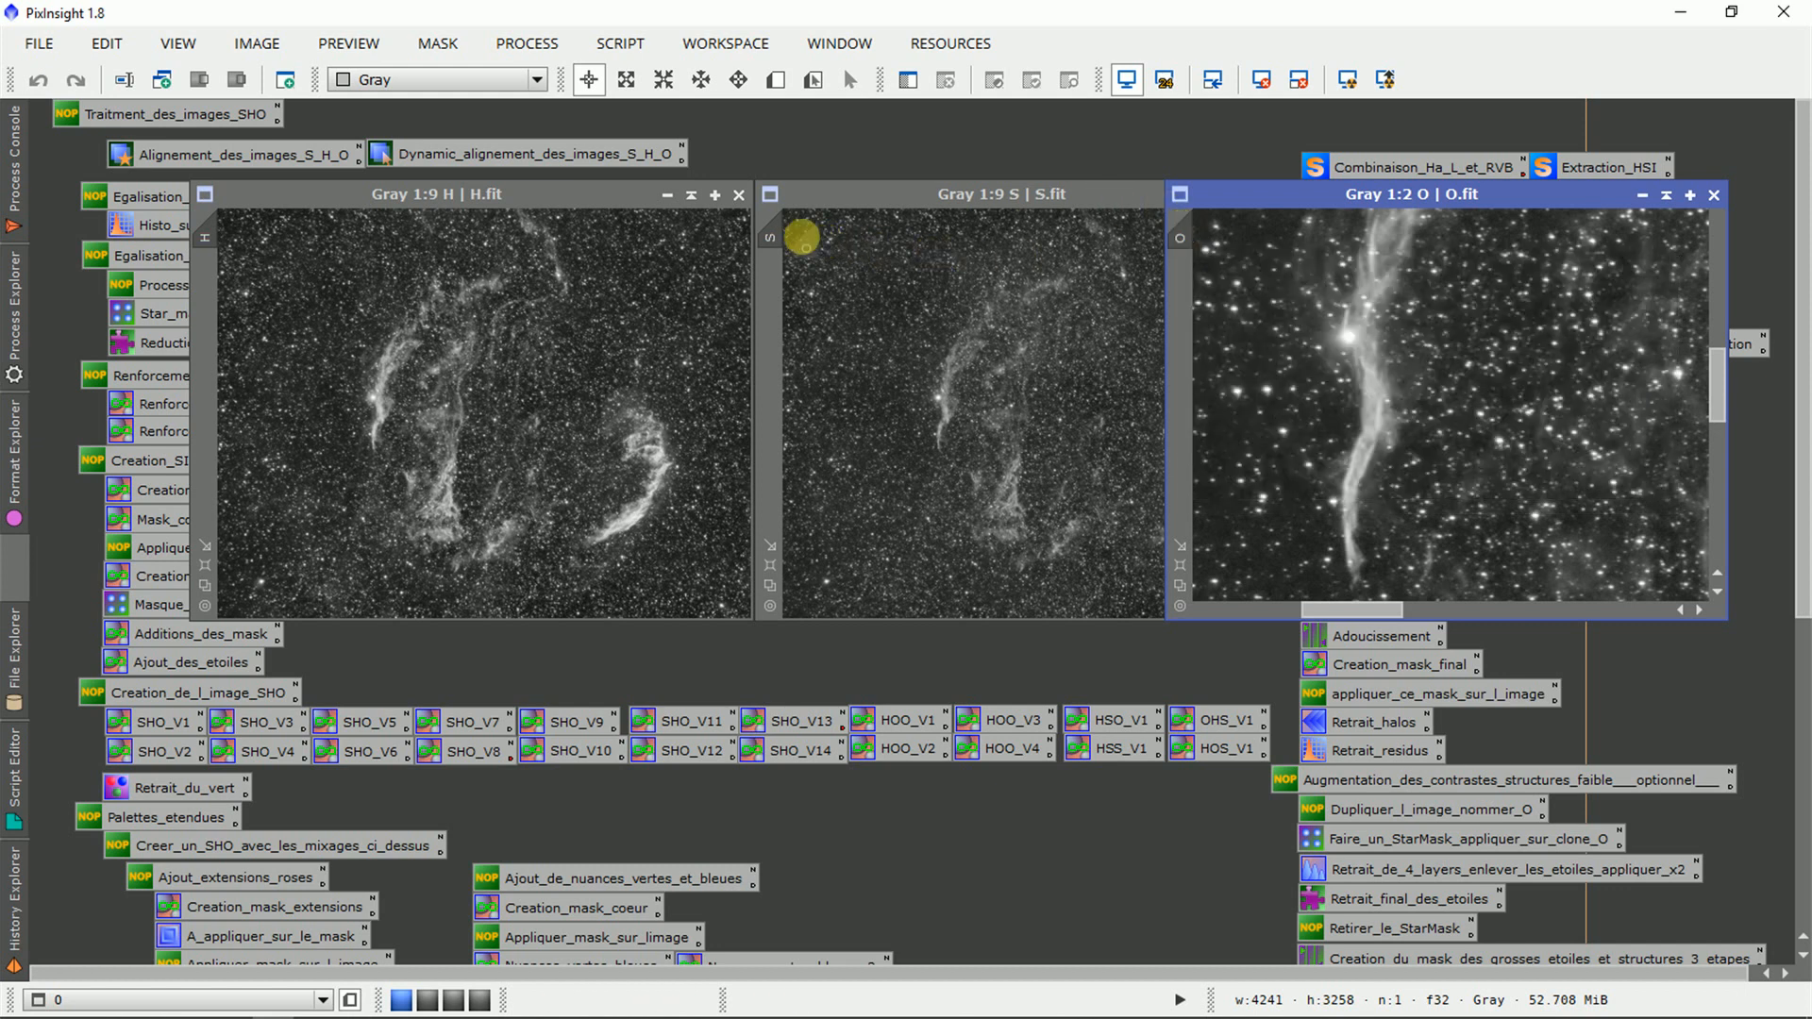
Compare the nebula arc and its star at 1:2 across the H, S and O images, then return to 1:9 overviews
left_click_drag(774, 236, 200, 238)
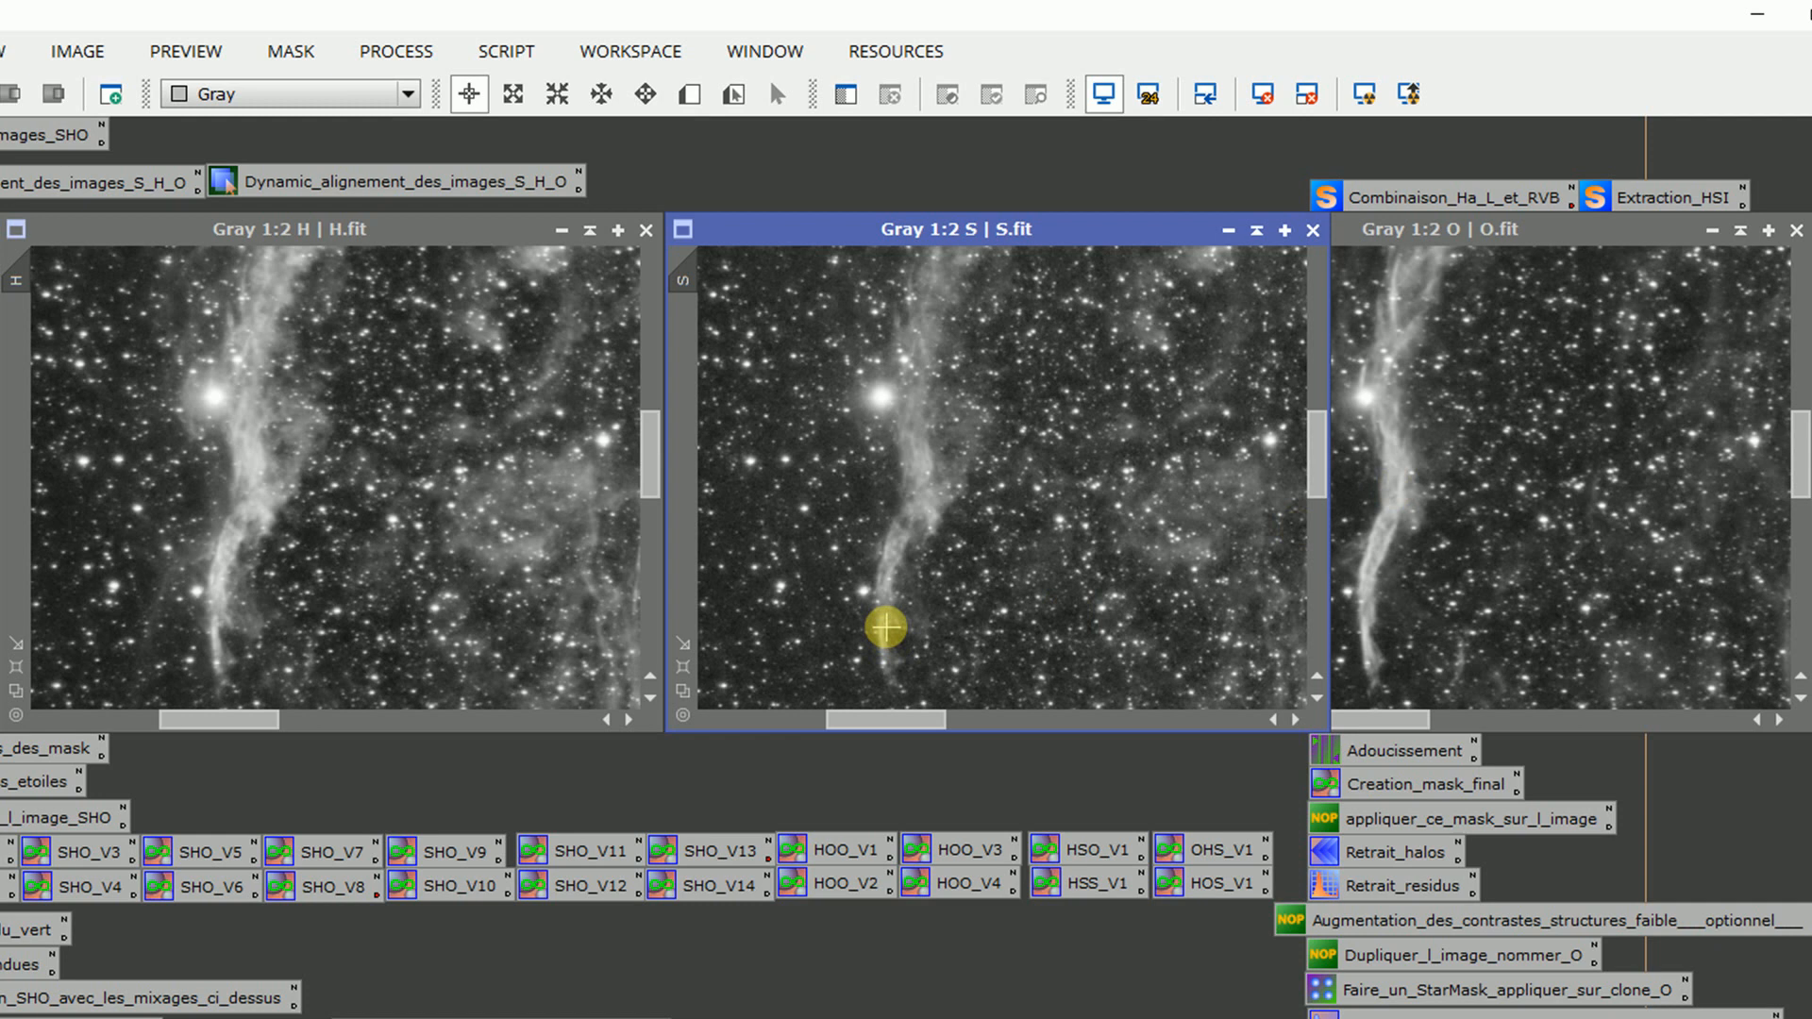
scroll(885, 627, "up", 1)
scroll(885, 626, "down", 7)
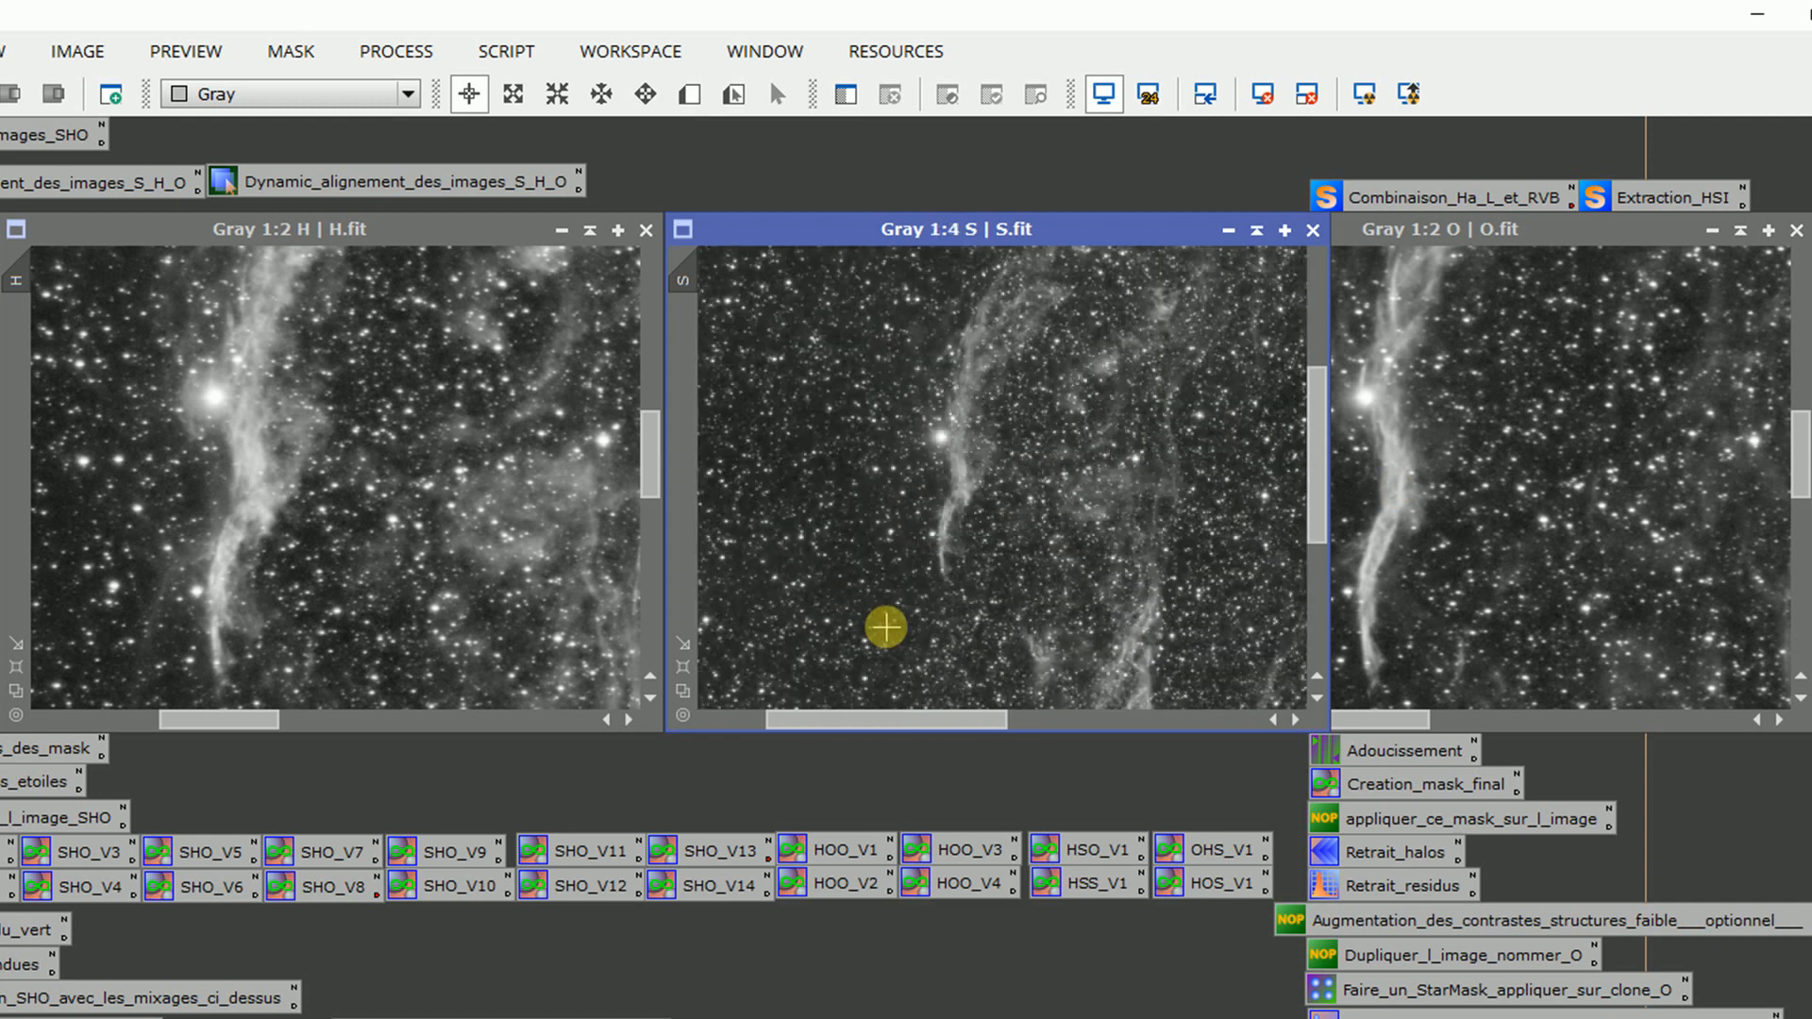
scroll(886, 626, "down", 1)
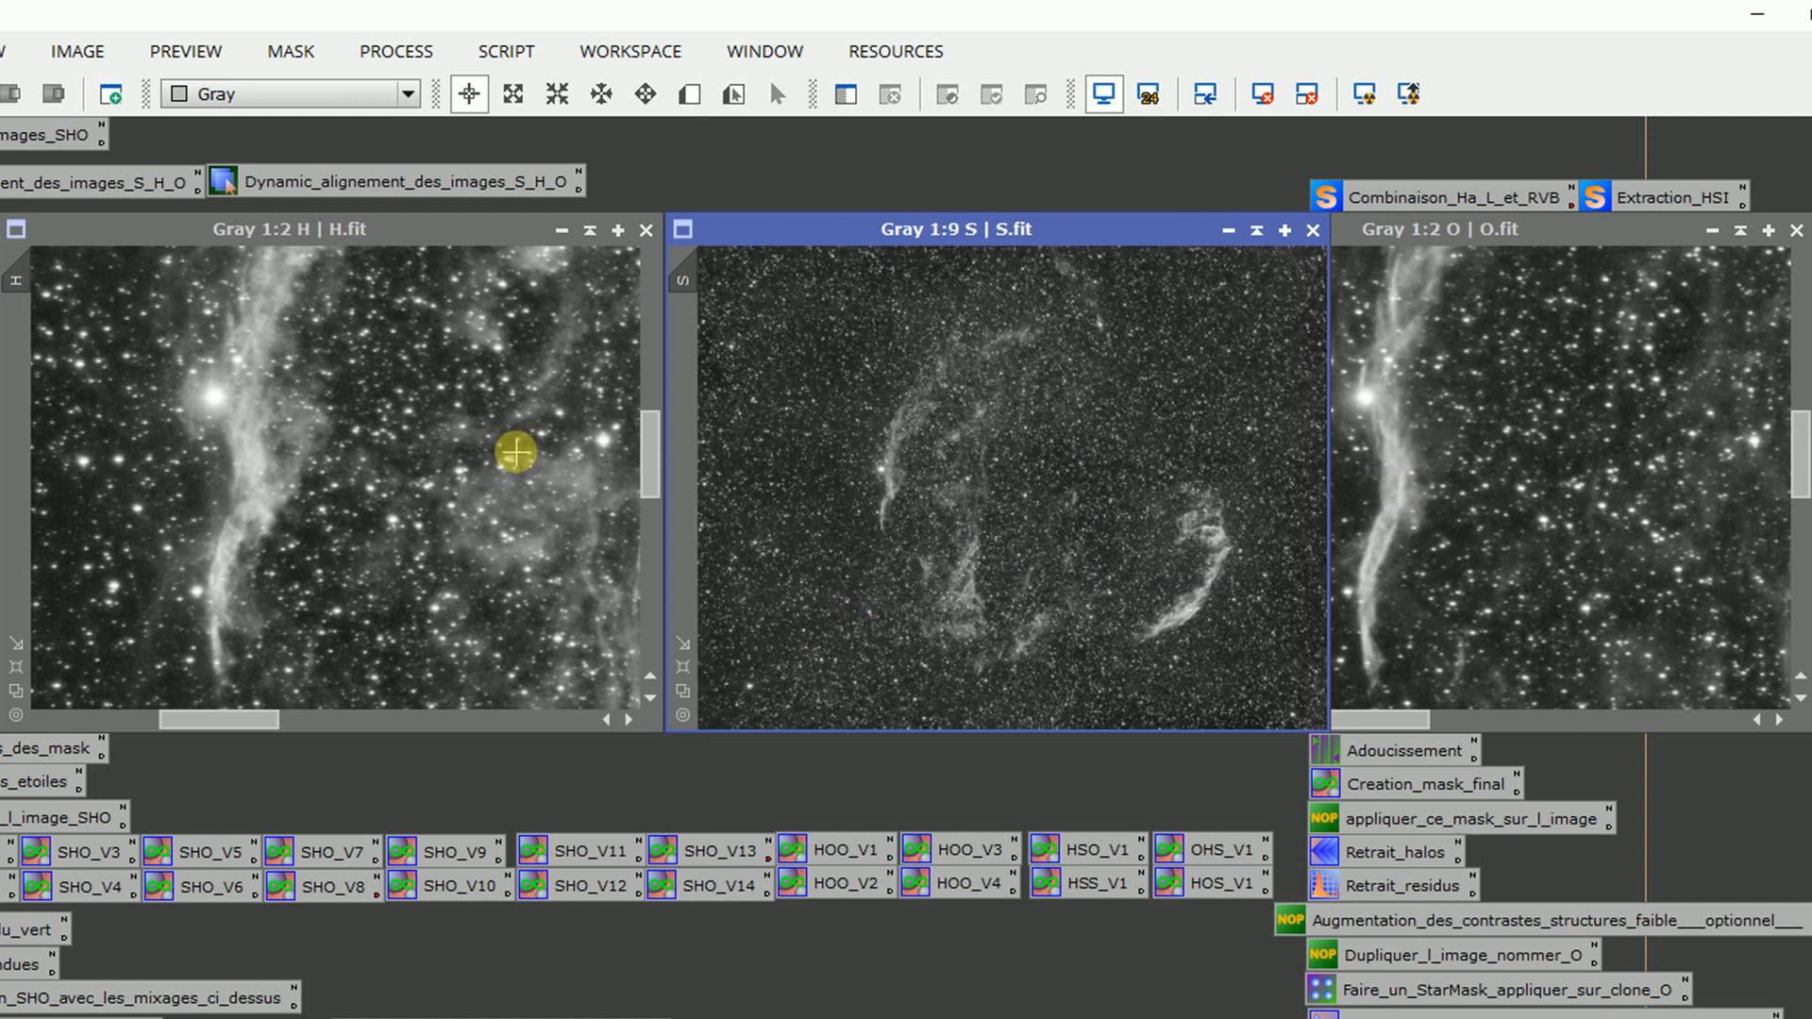
scroll(515, 452, "down", 5)
scroll(515, 451, "down", 2)
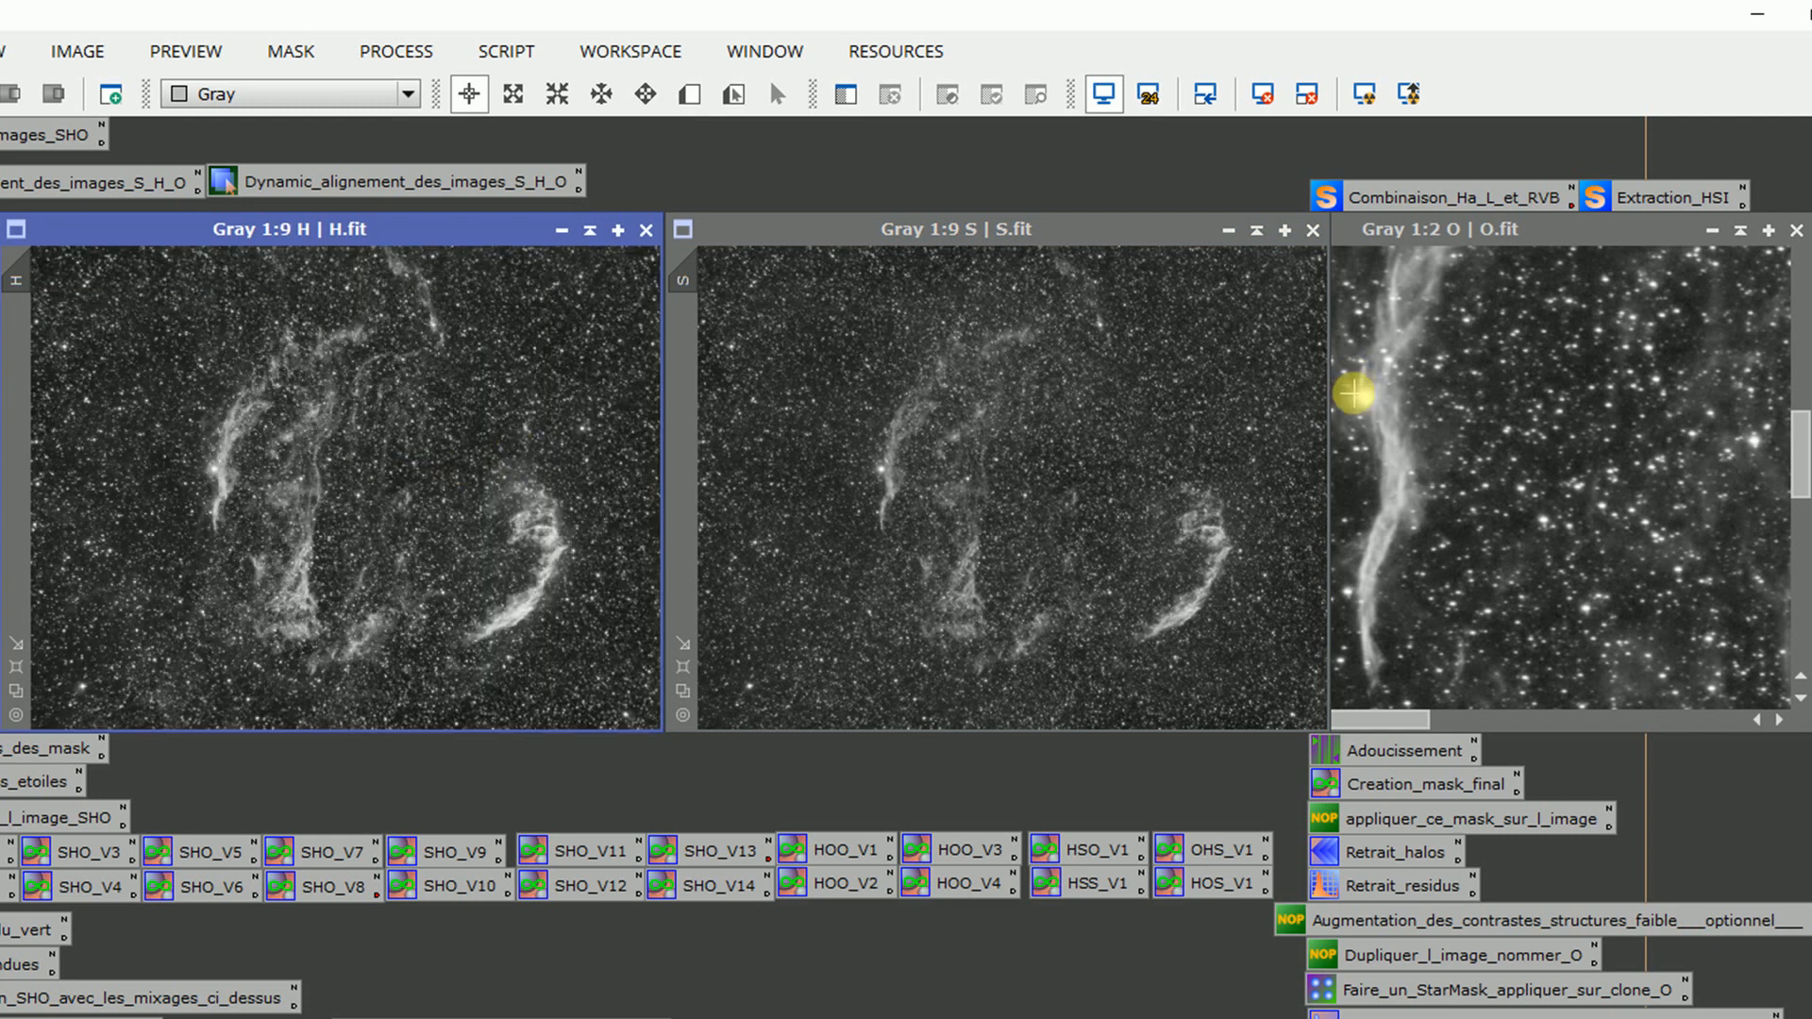
scroll(1352, 398, "down", 5)
scroll(1353, 399, "down", 2)
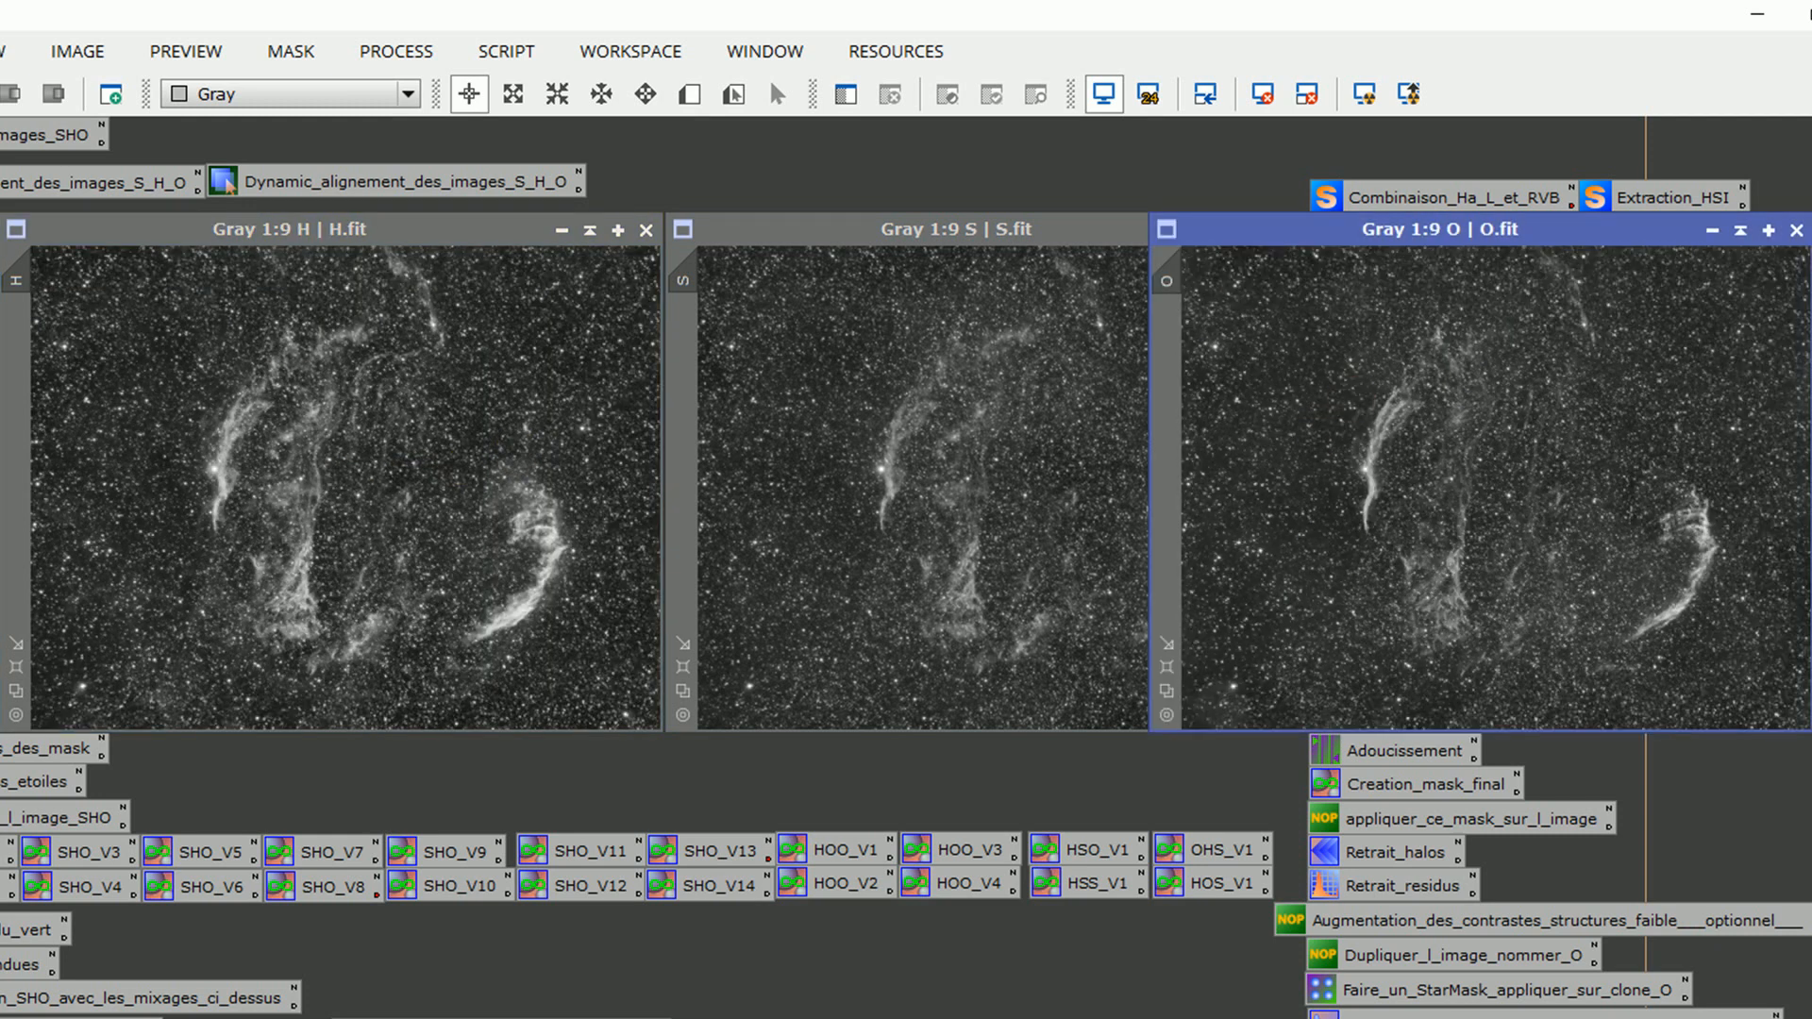
scroll(907, 567, "down", 4)
scroll(906, 566, "down", 1)
scroll(906, 566, "up", 4)
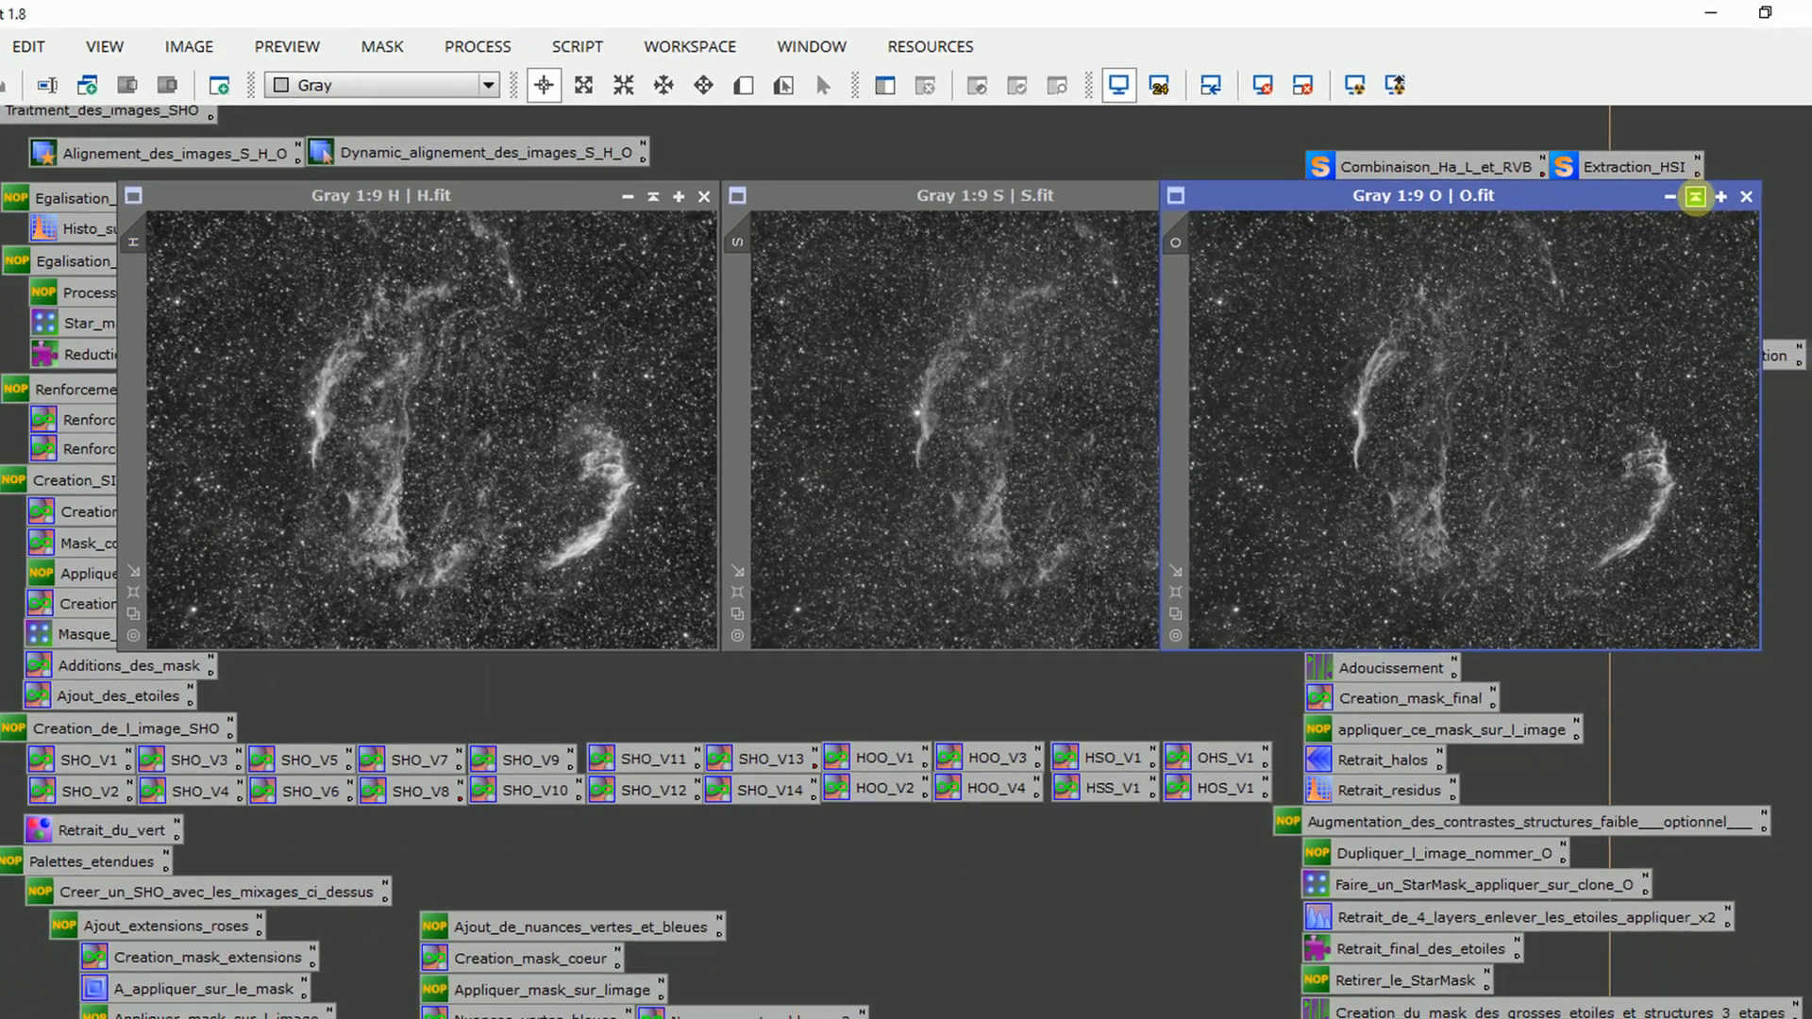
Collapse the O, S and H image windows to their title bars
left_click(1712, 216)
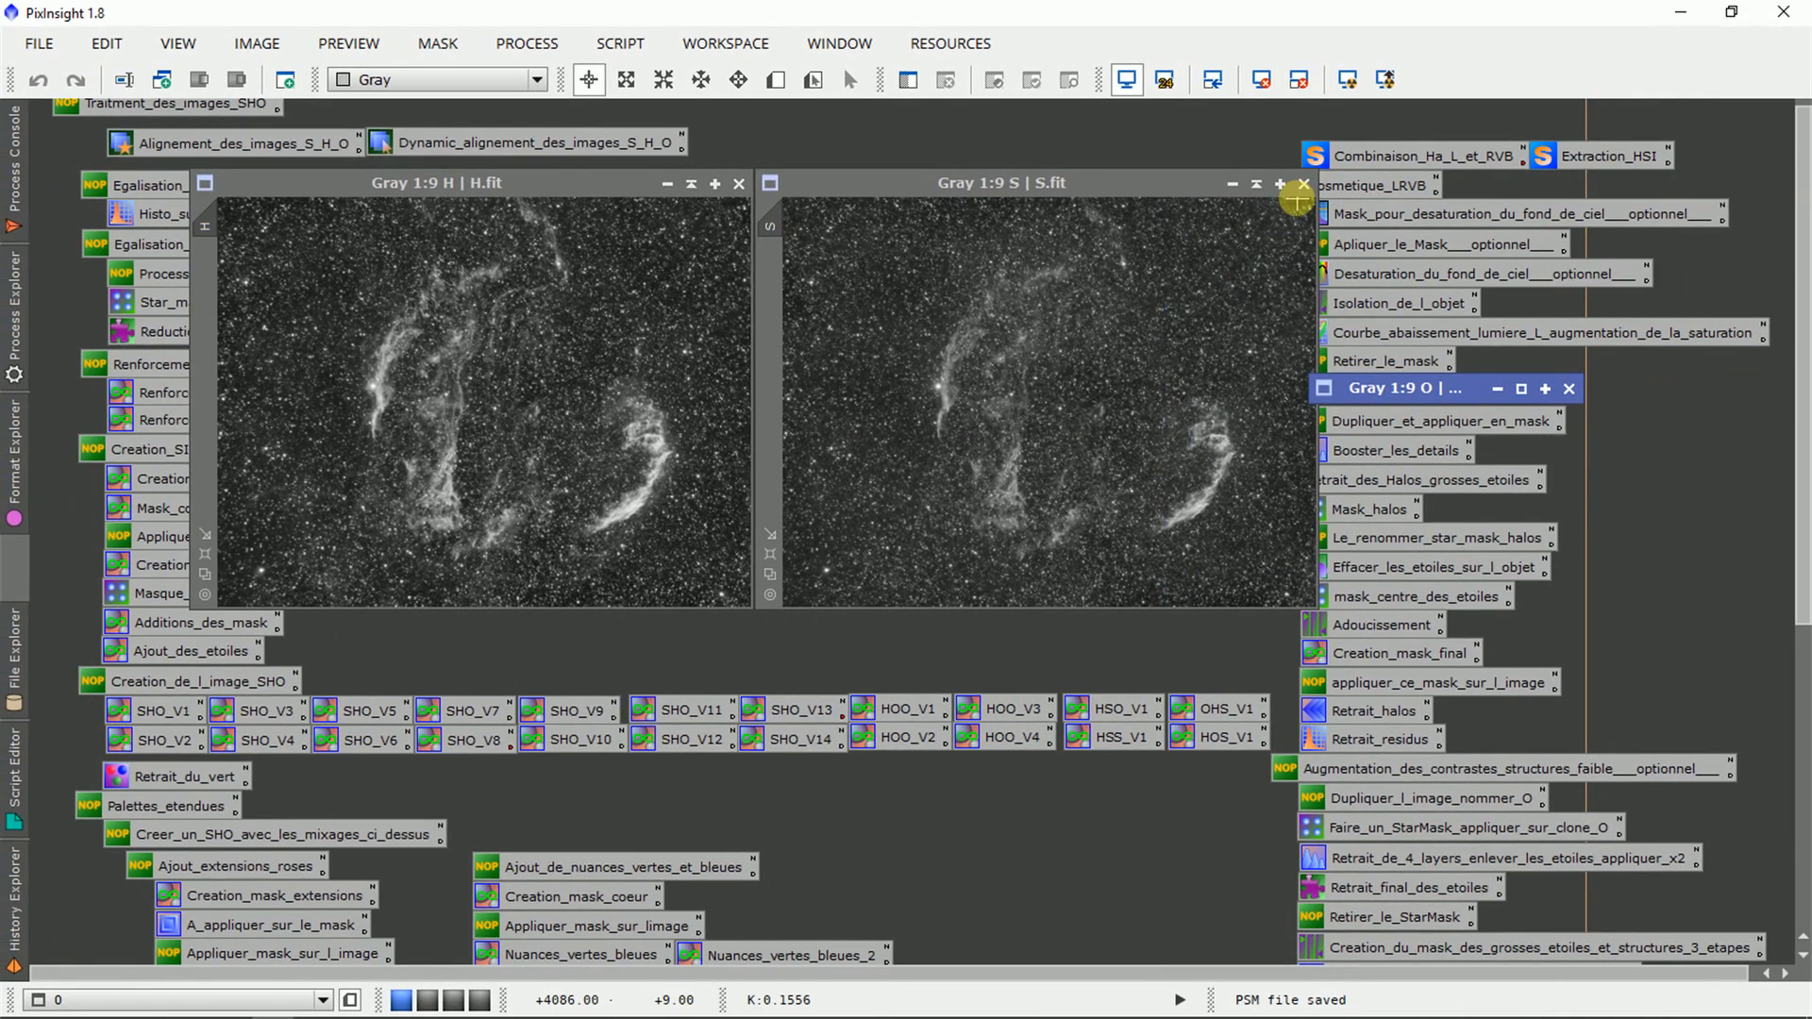
left_click(1235, 215)
left_click(692, 183)
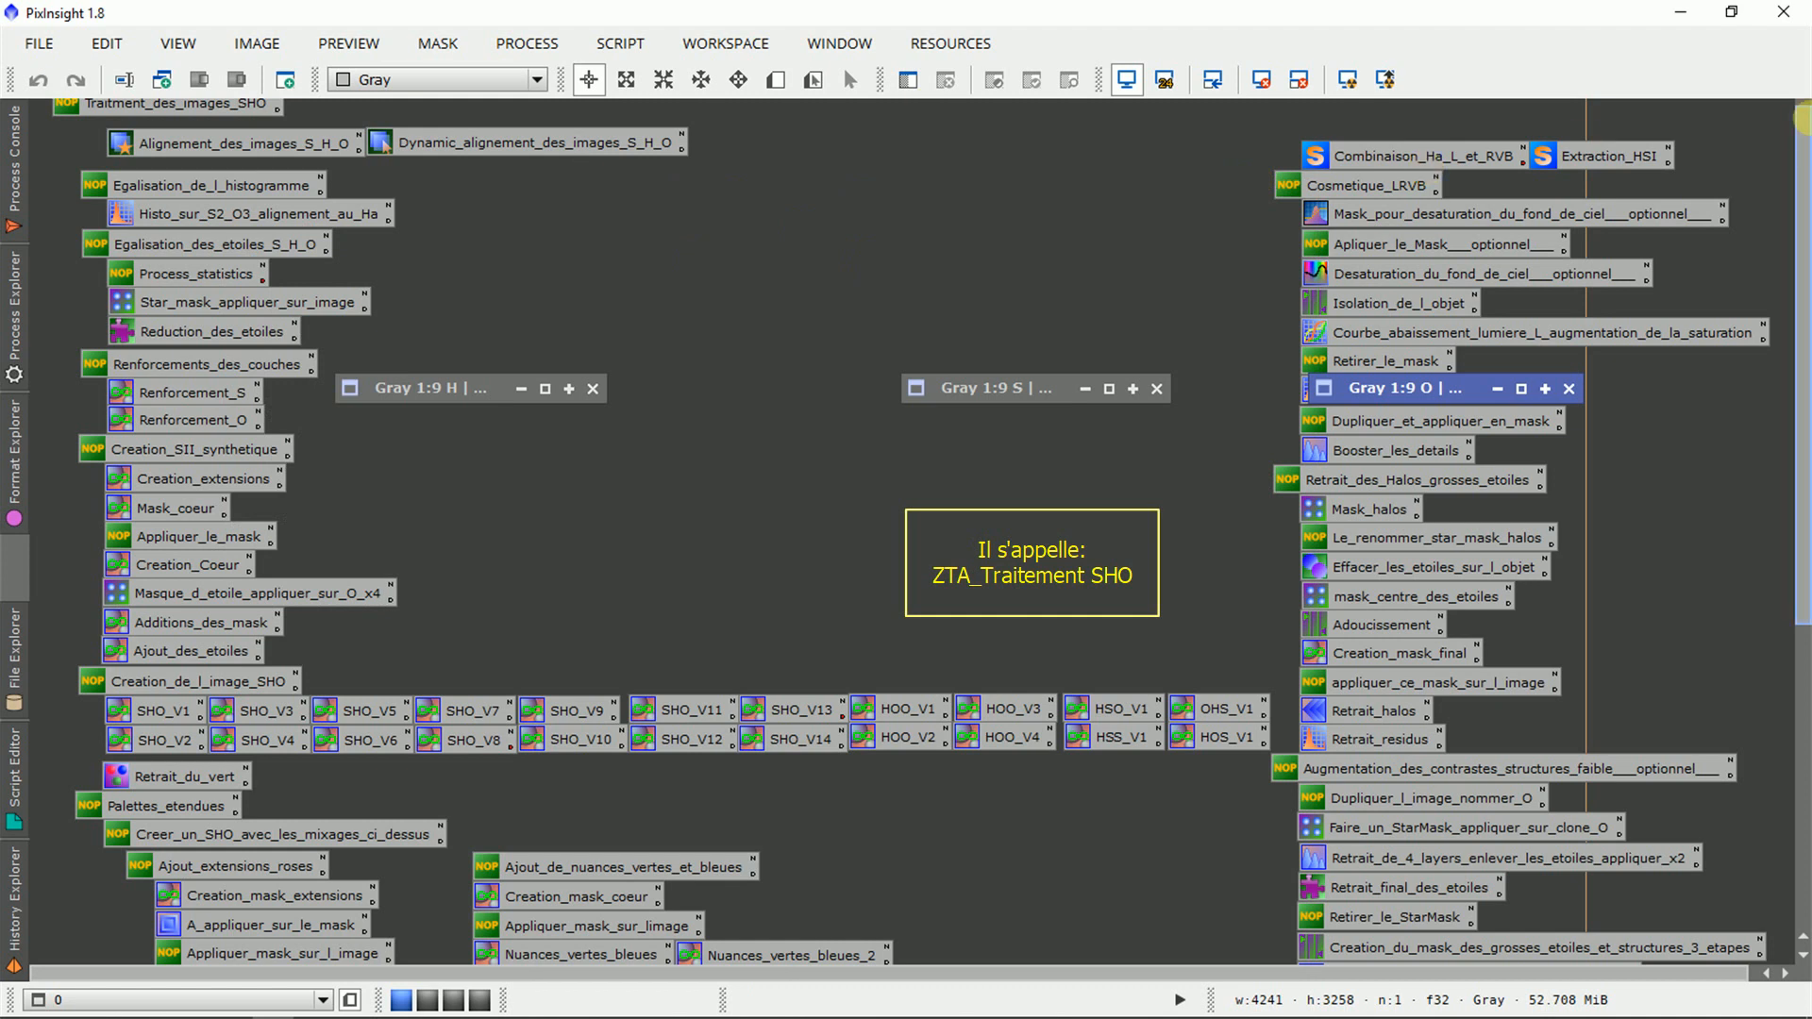
Locate and mark the Creation_d_une_luminance group of process icons, from Eclaircir to Quadratique, in the workspace
right_click(1809, 106)
left_click_drag(1809, 312, 1804, 555)
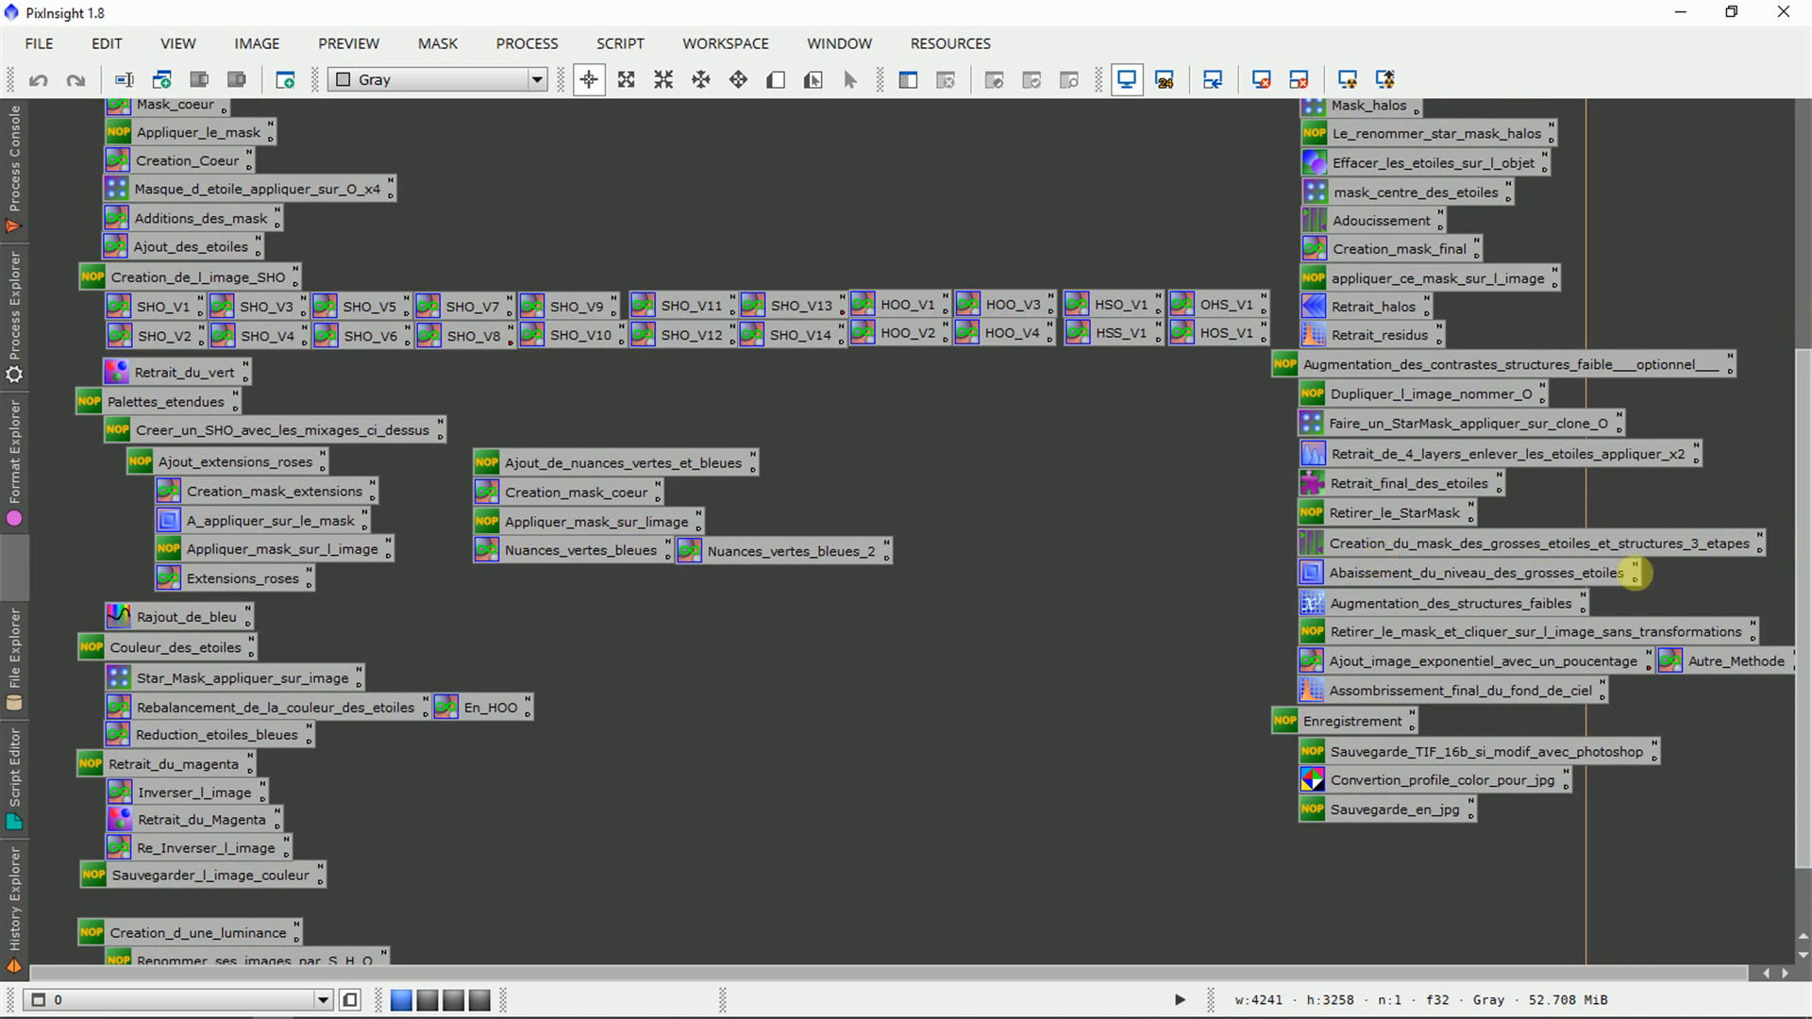
scroll(1784, 672, "down", 1)
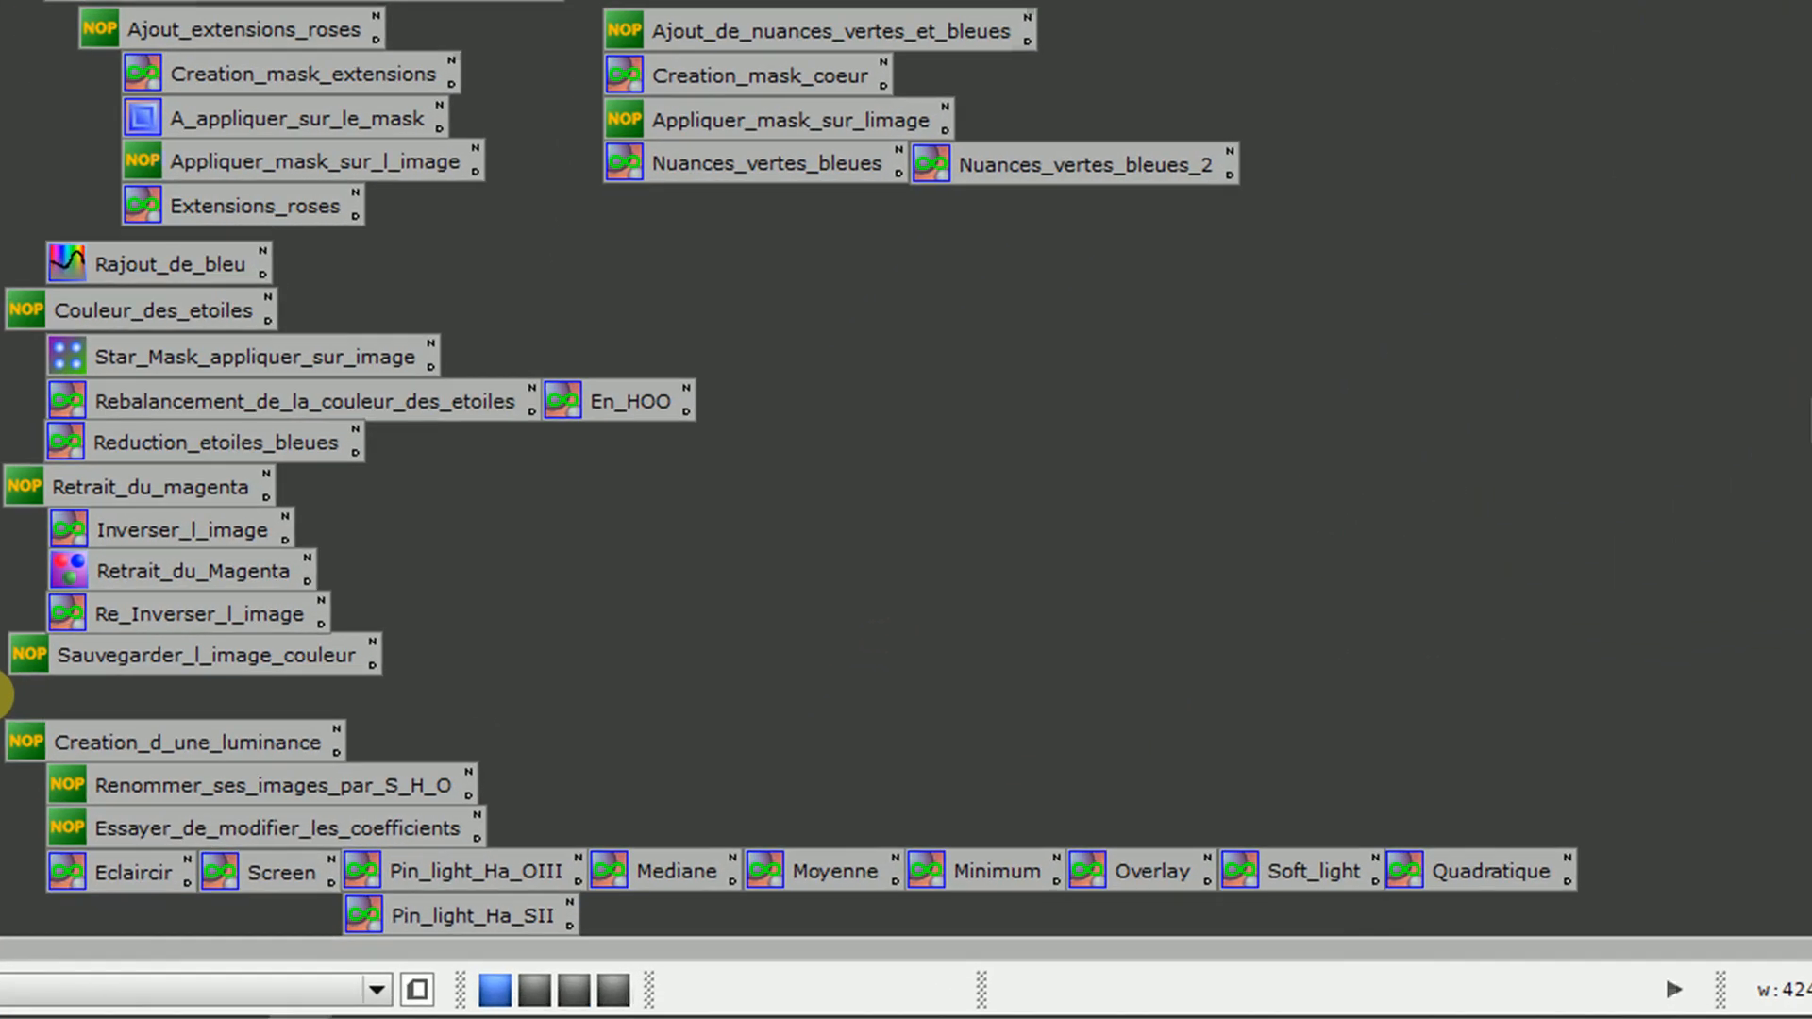
left_click_drag(75, 806, 887, 902)
left_click_drag(1397, 812, 1798, 821)
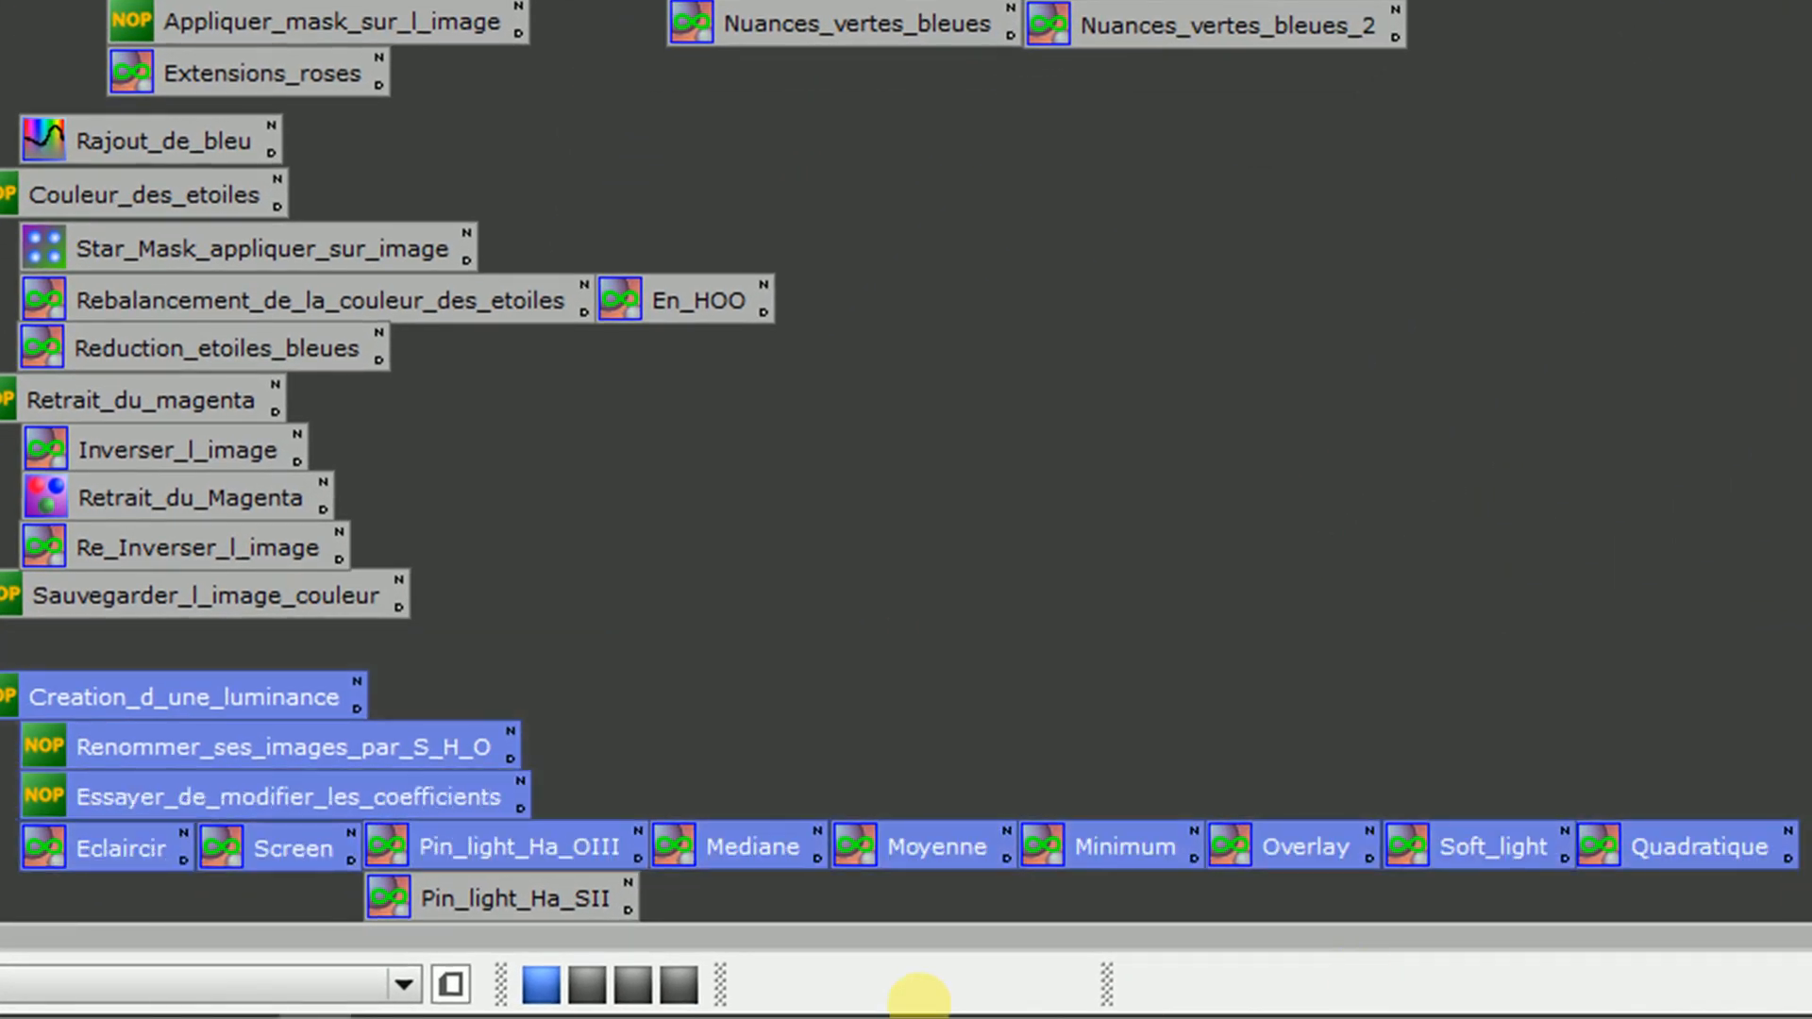
left_click(920, 892)
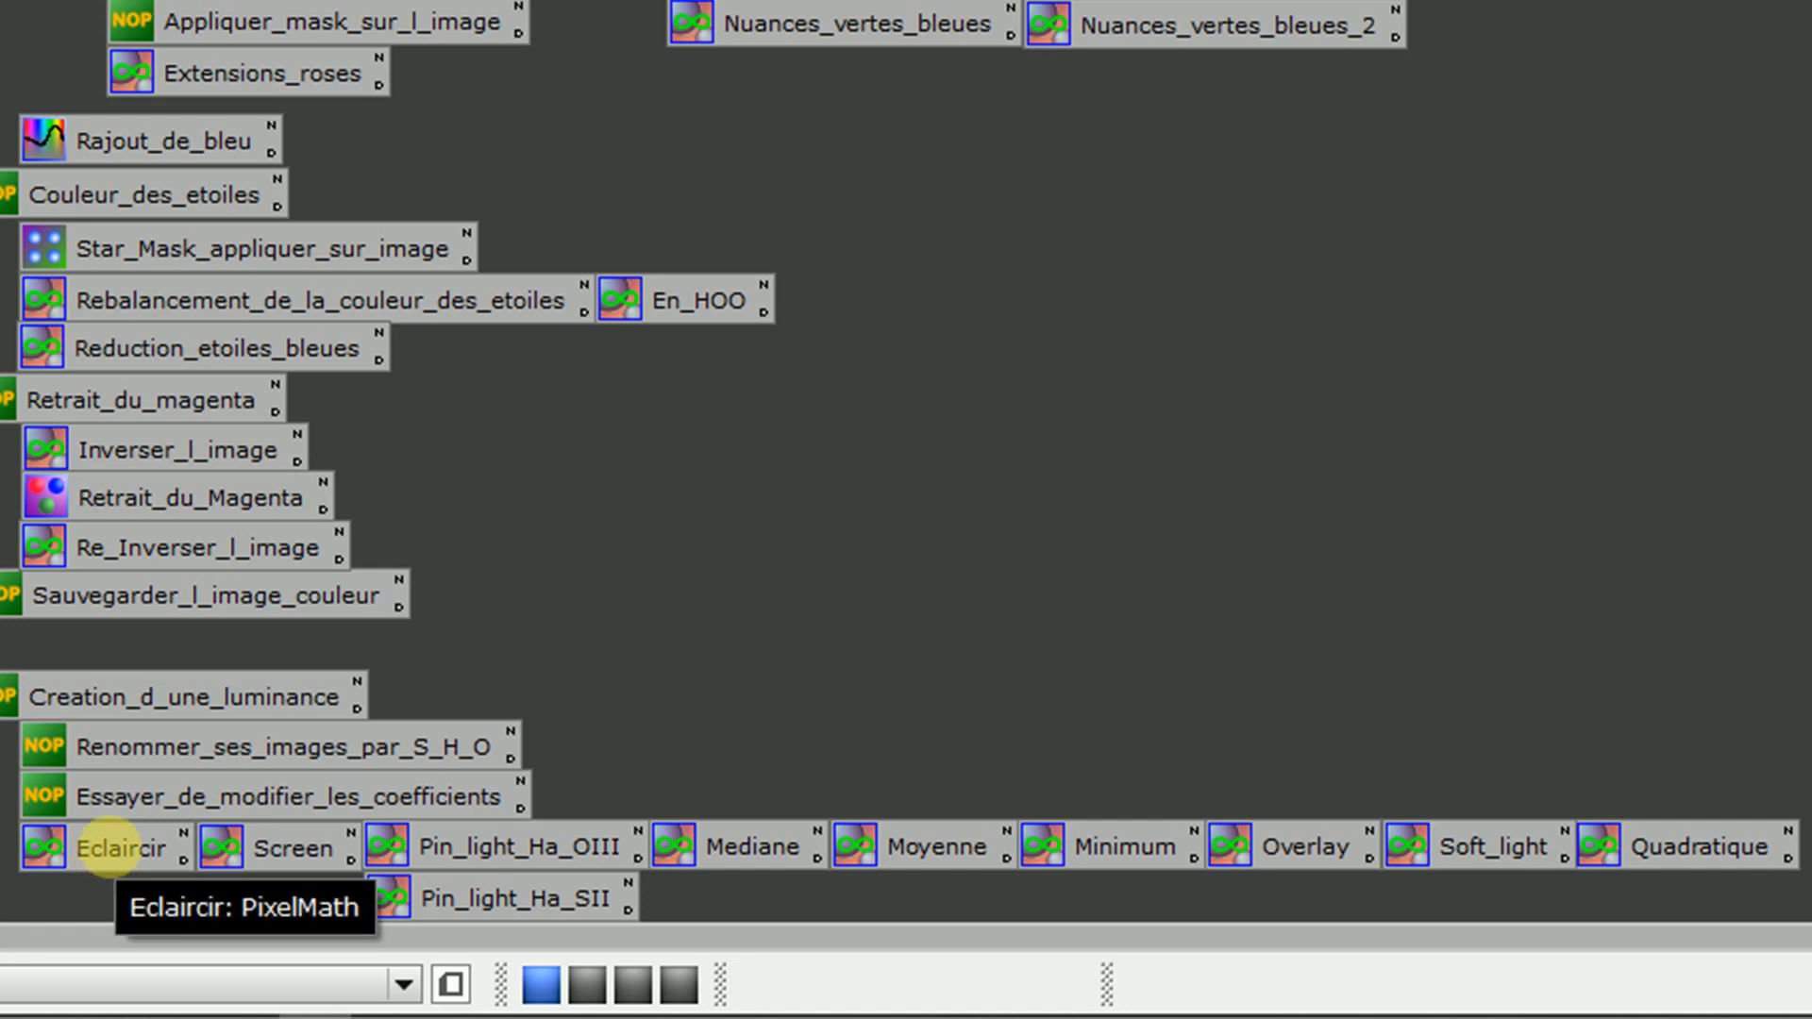
Review the PixelMath expressions stored in Eclaircir, Screen, Pin_light_Ha_OIII, Mediane and Moyenne, ending with Eclaircir open again
double_click(109, 849)
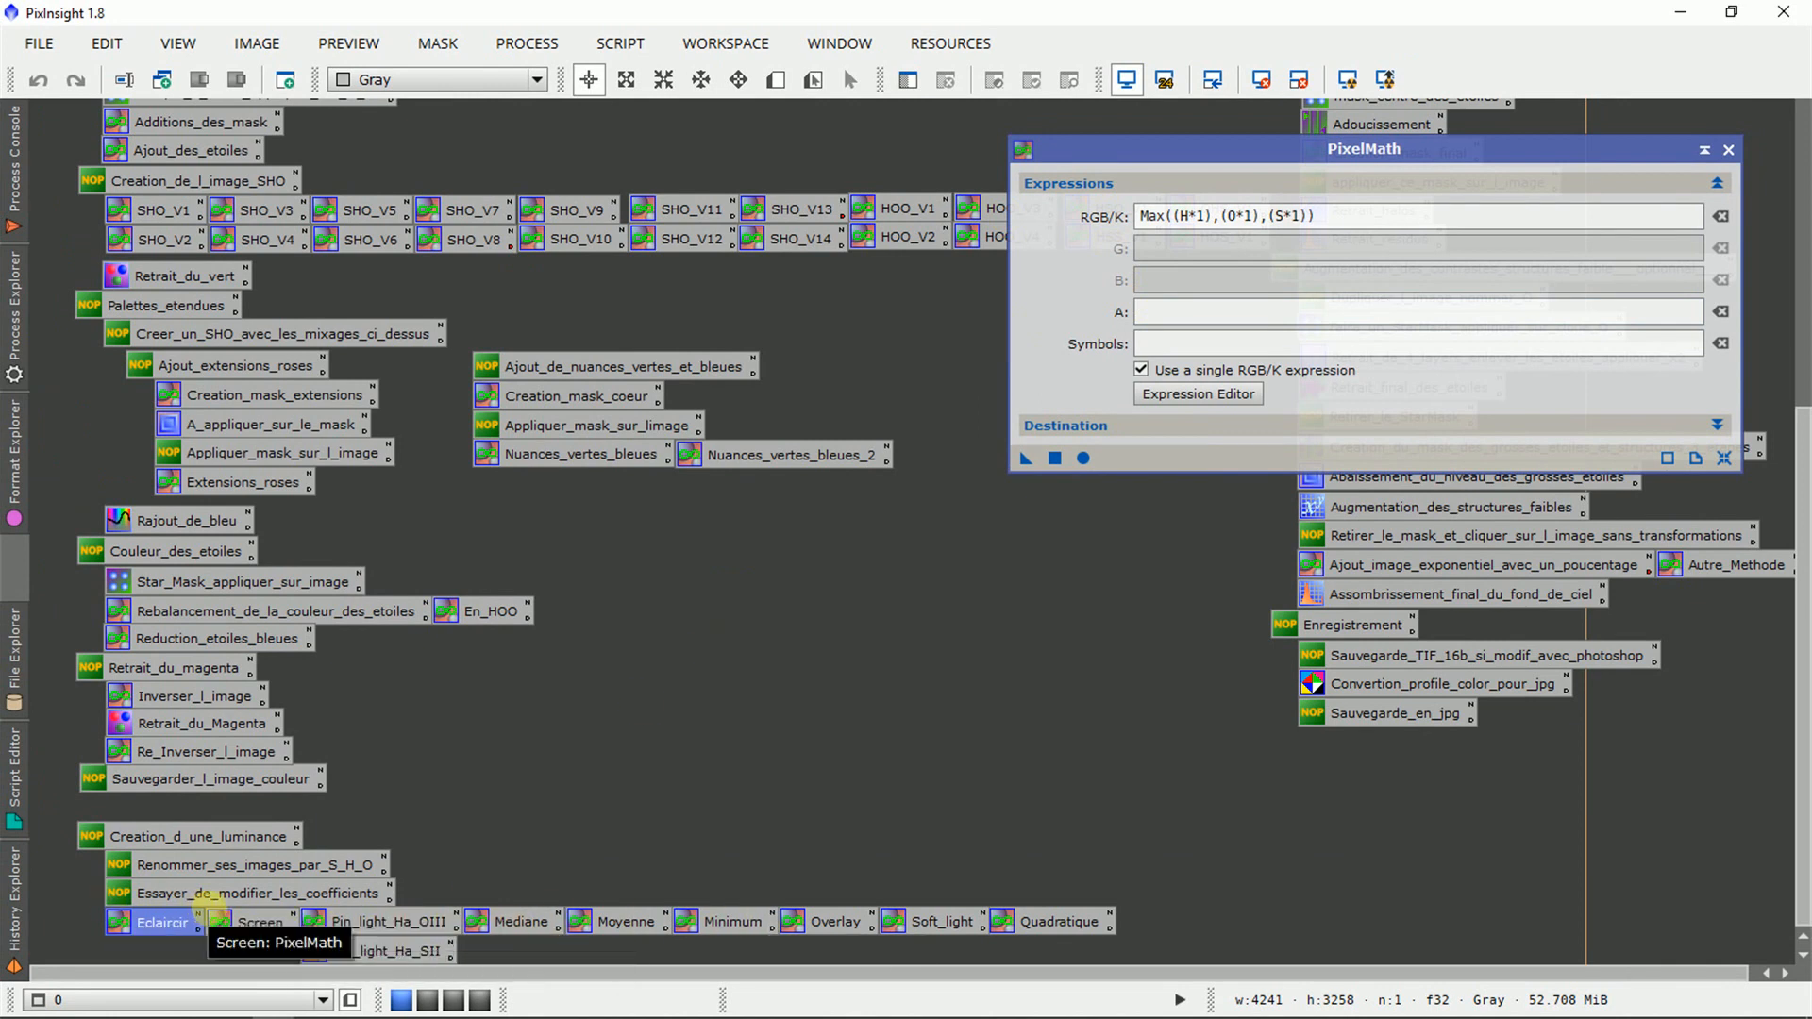
double_click(257, 922)
left_click(400, 920)
double_click(400, 921)
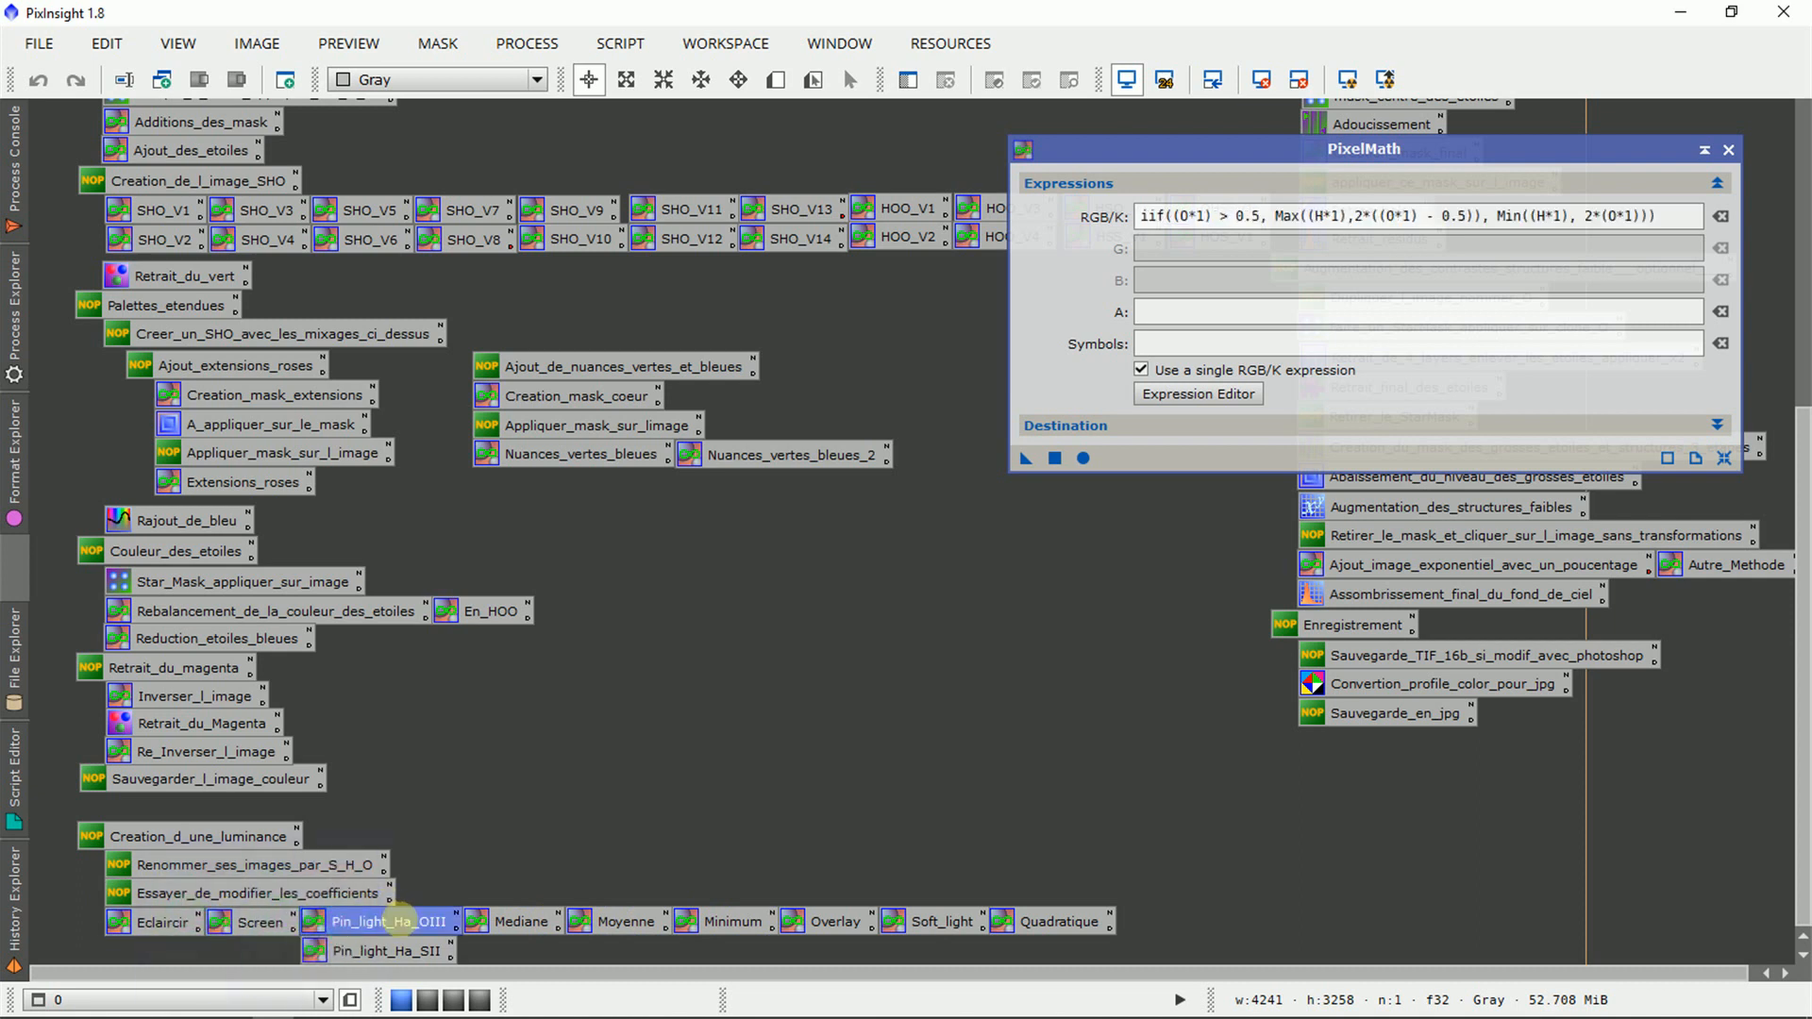
double_click(521, 922)
double_click(587, 922)
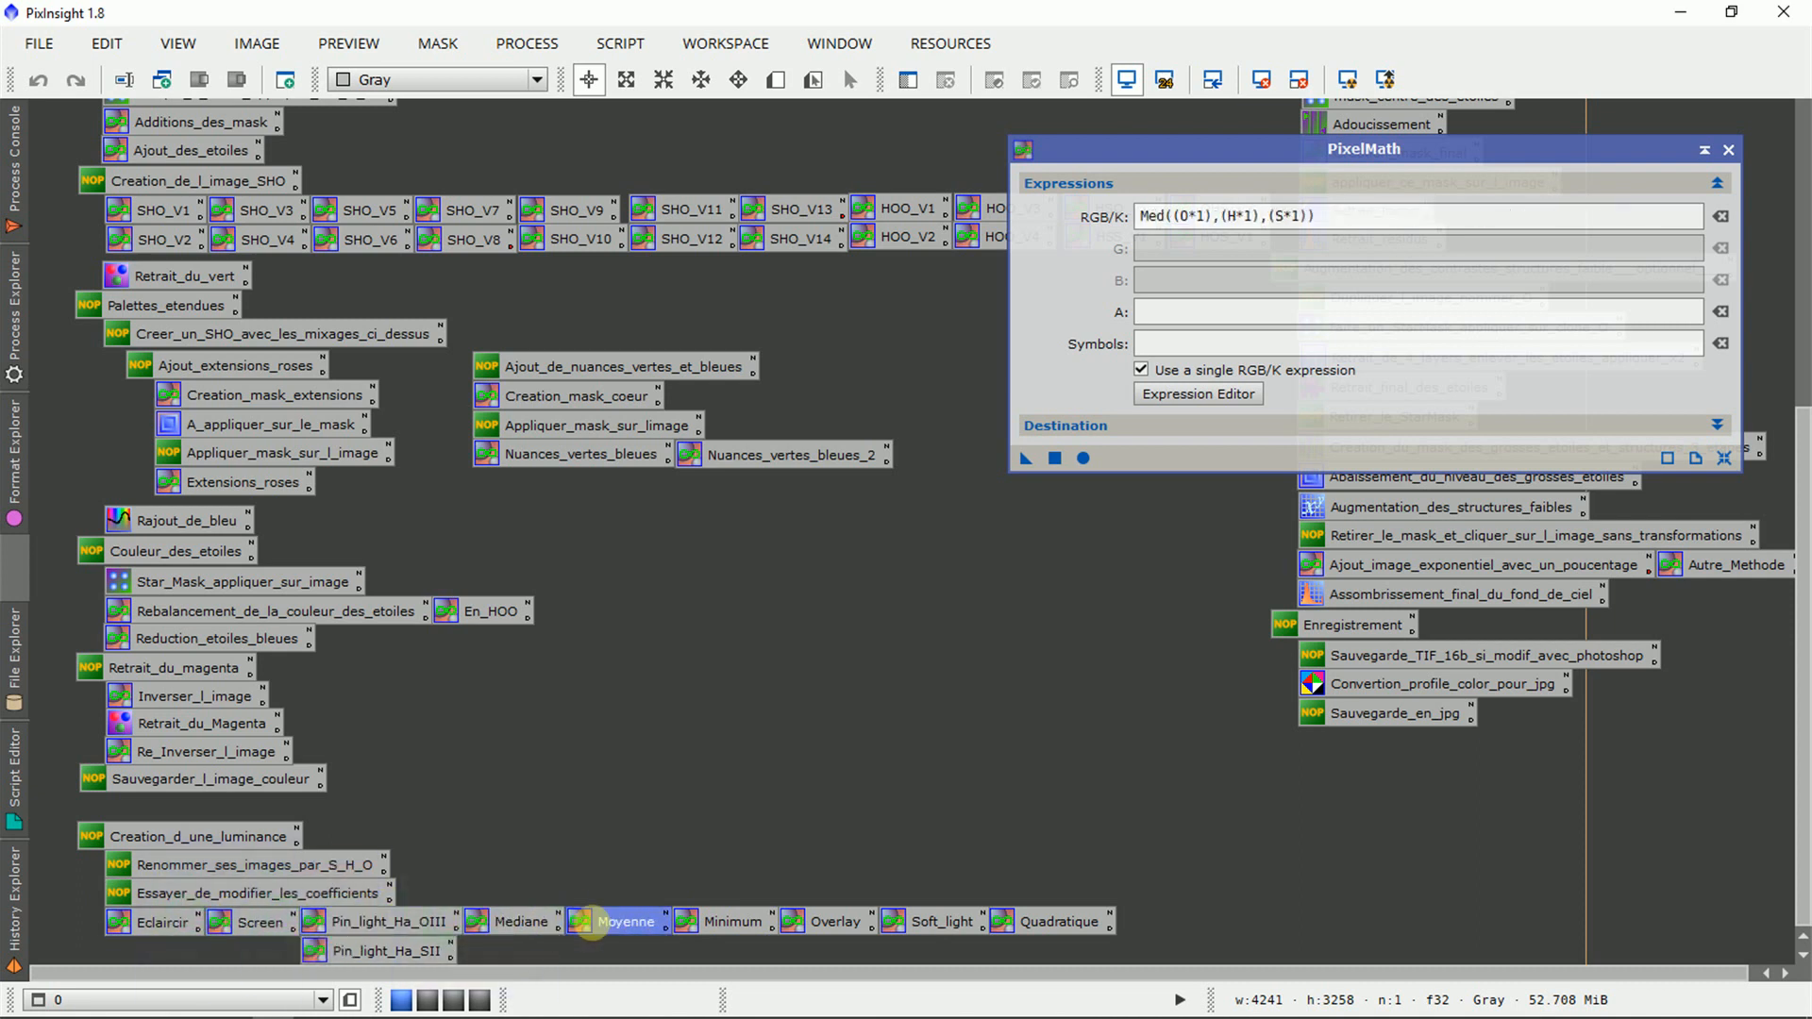
double_click(141, 927)
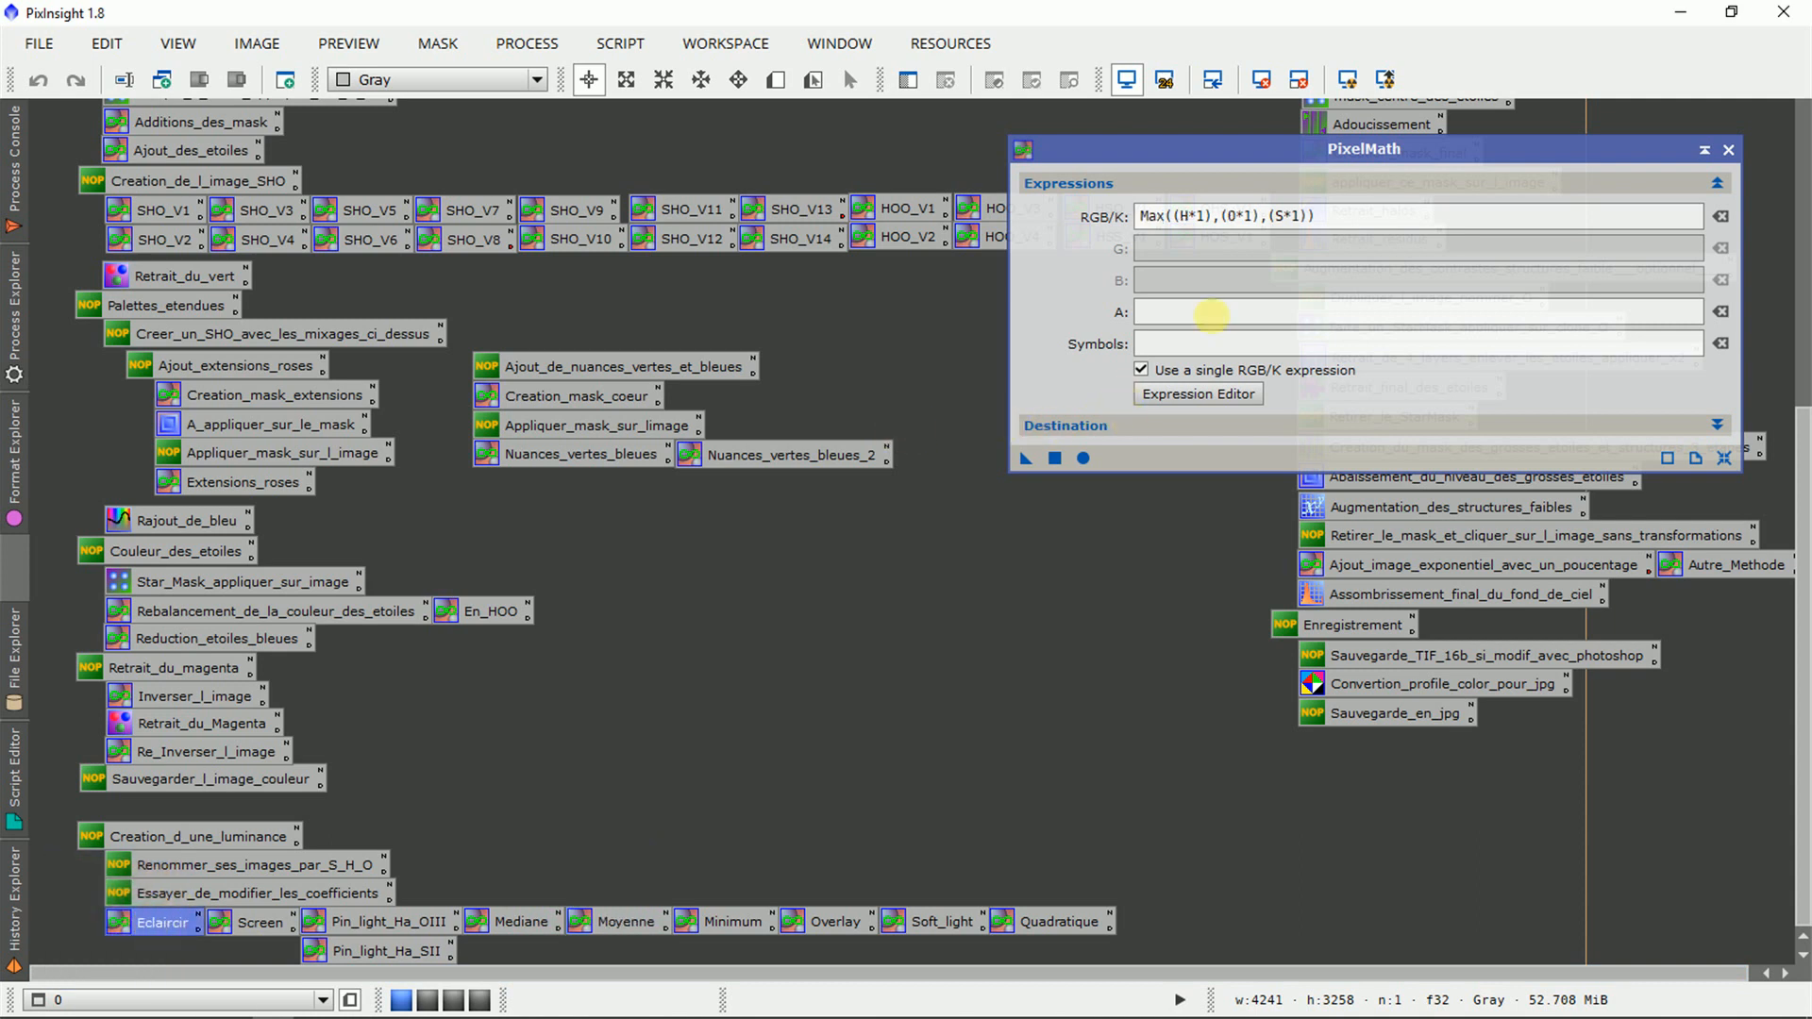
Check the Eclaircir expression's coefficients and expand the PixelMath Destination settings to review the new image's Id
left_click_drag(1360, 213, 1276, 217)
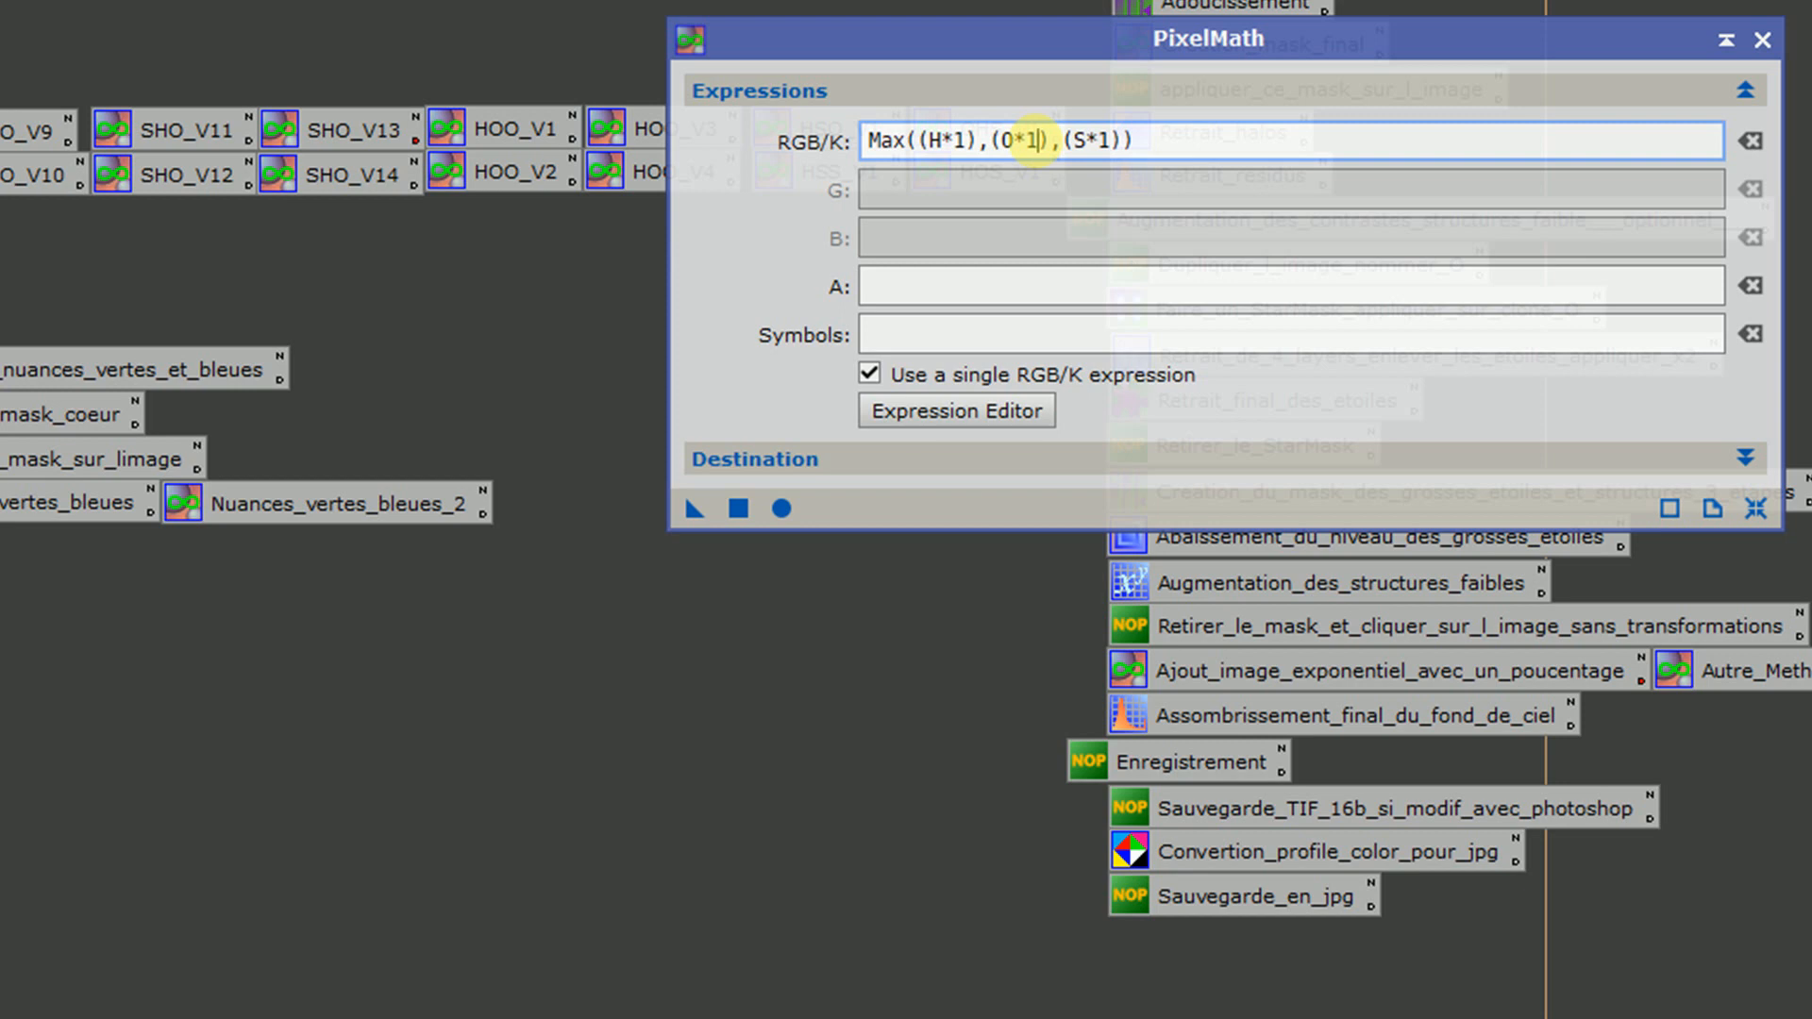
left_click(798, 459)
left_click(798, 461)
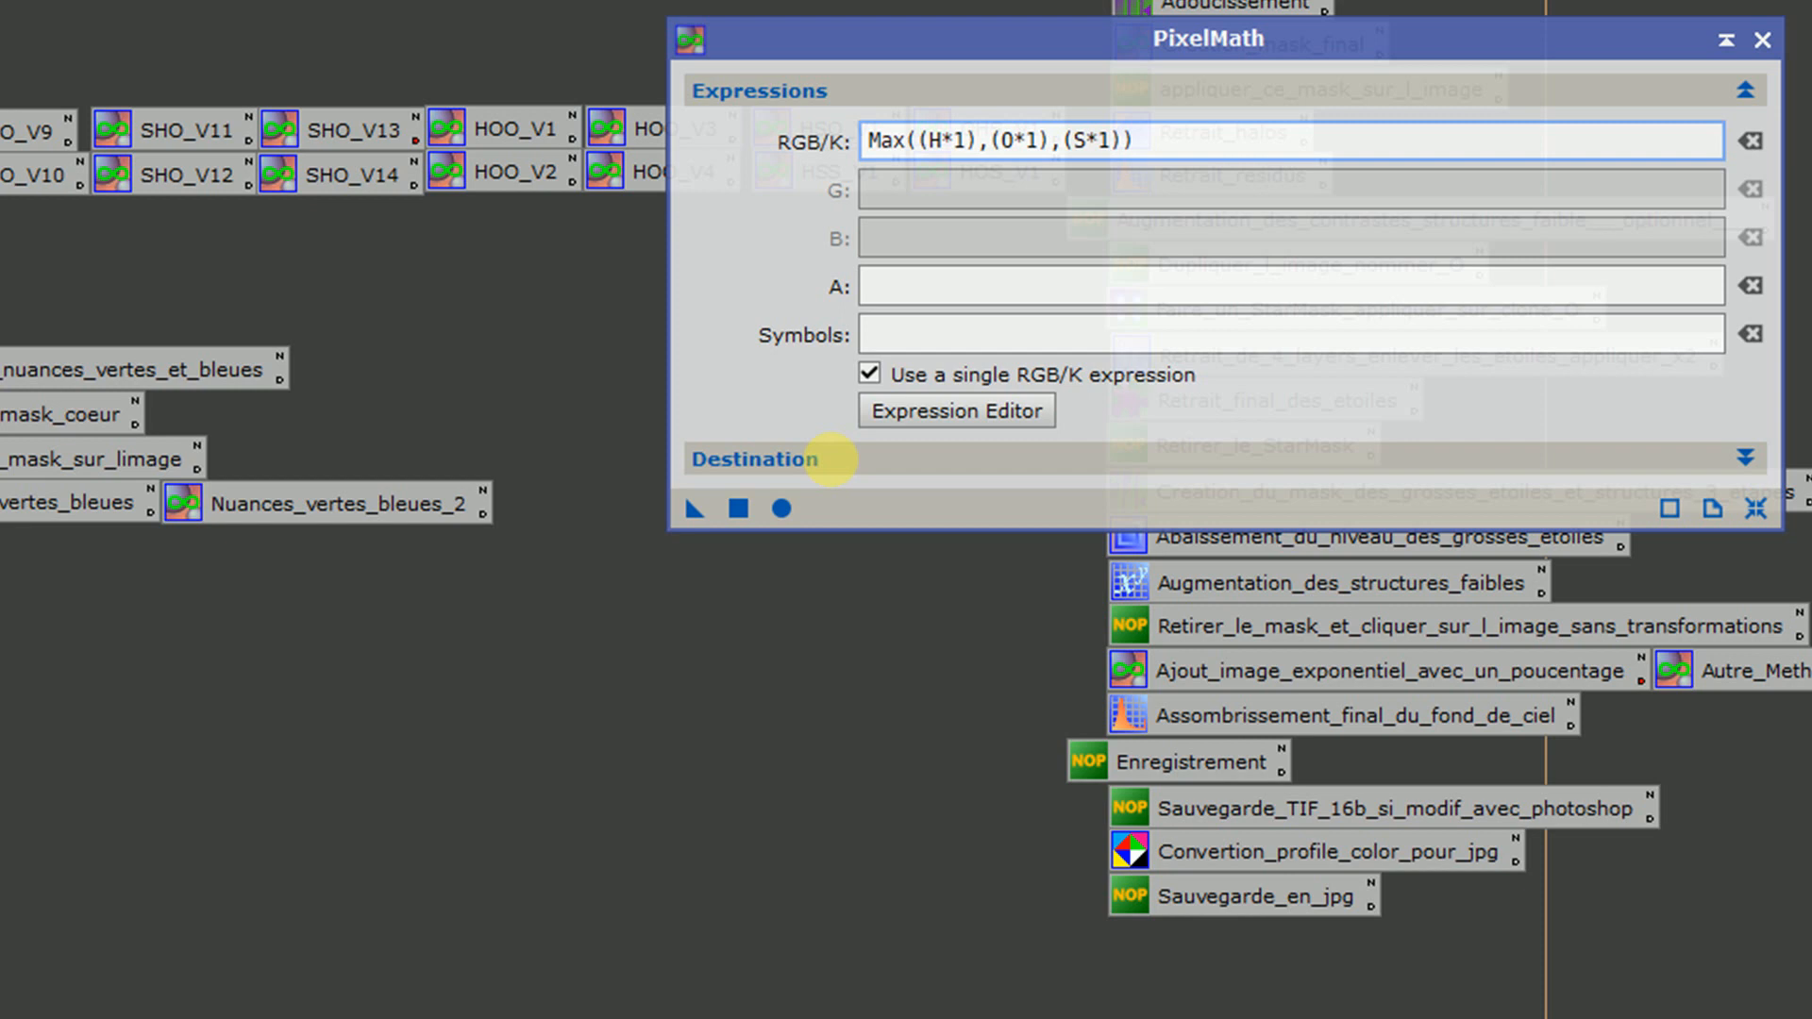
left_click(838, 459)
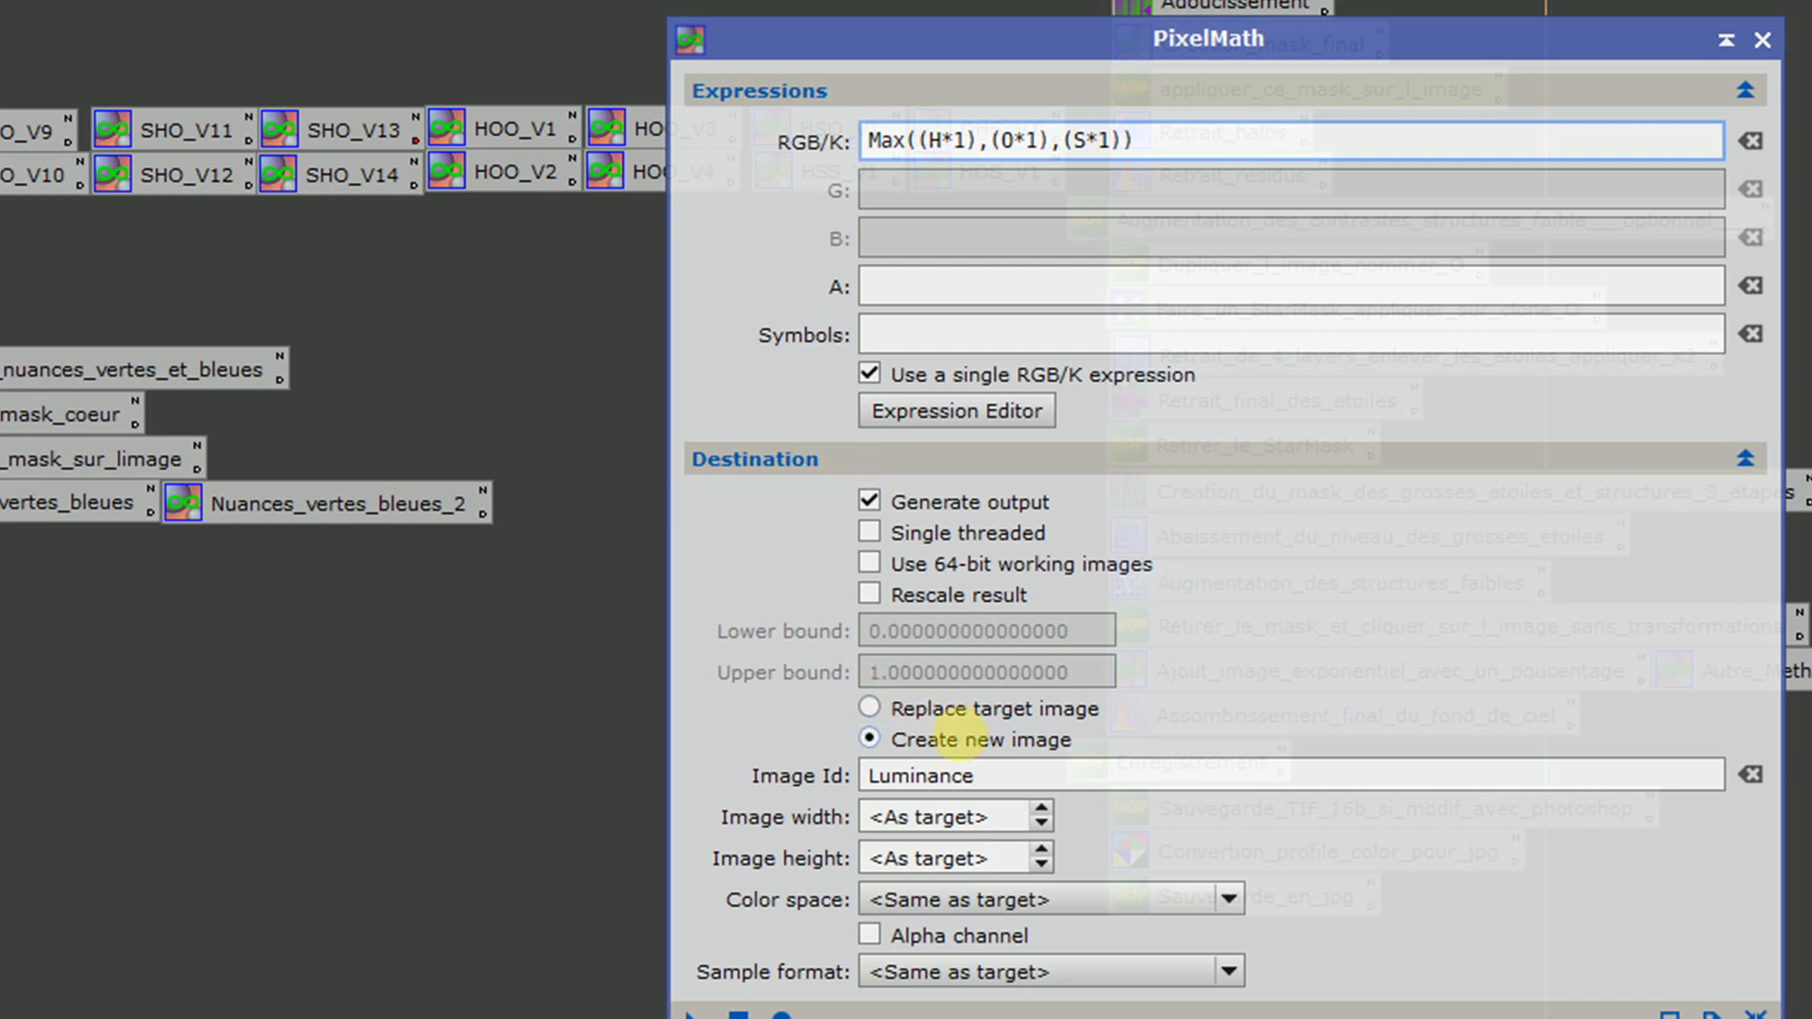
left_click(977, 774)
left_click_drag(978, 774, 819, 765)
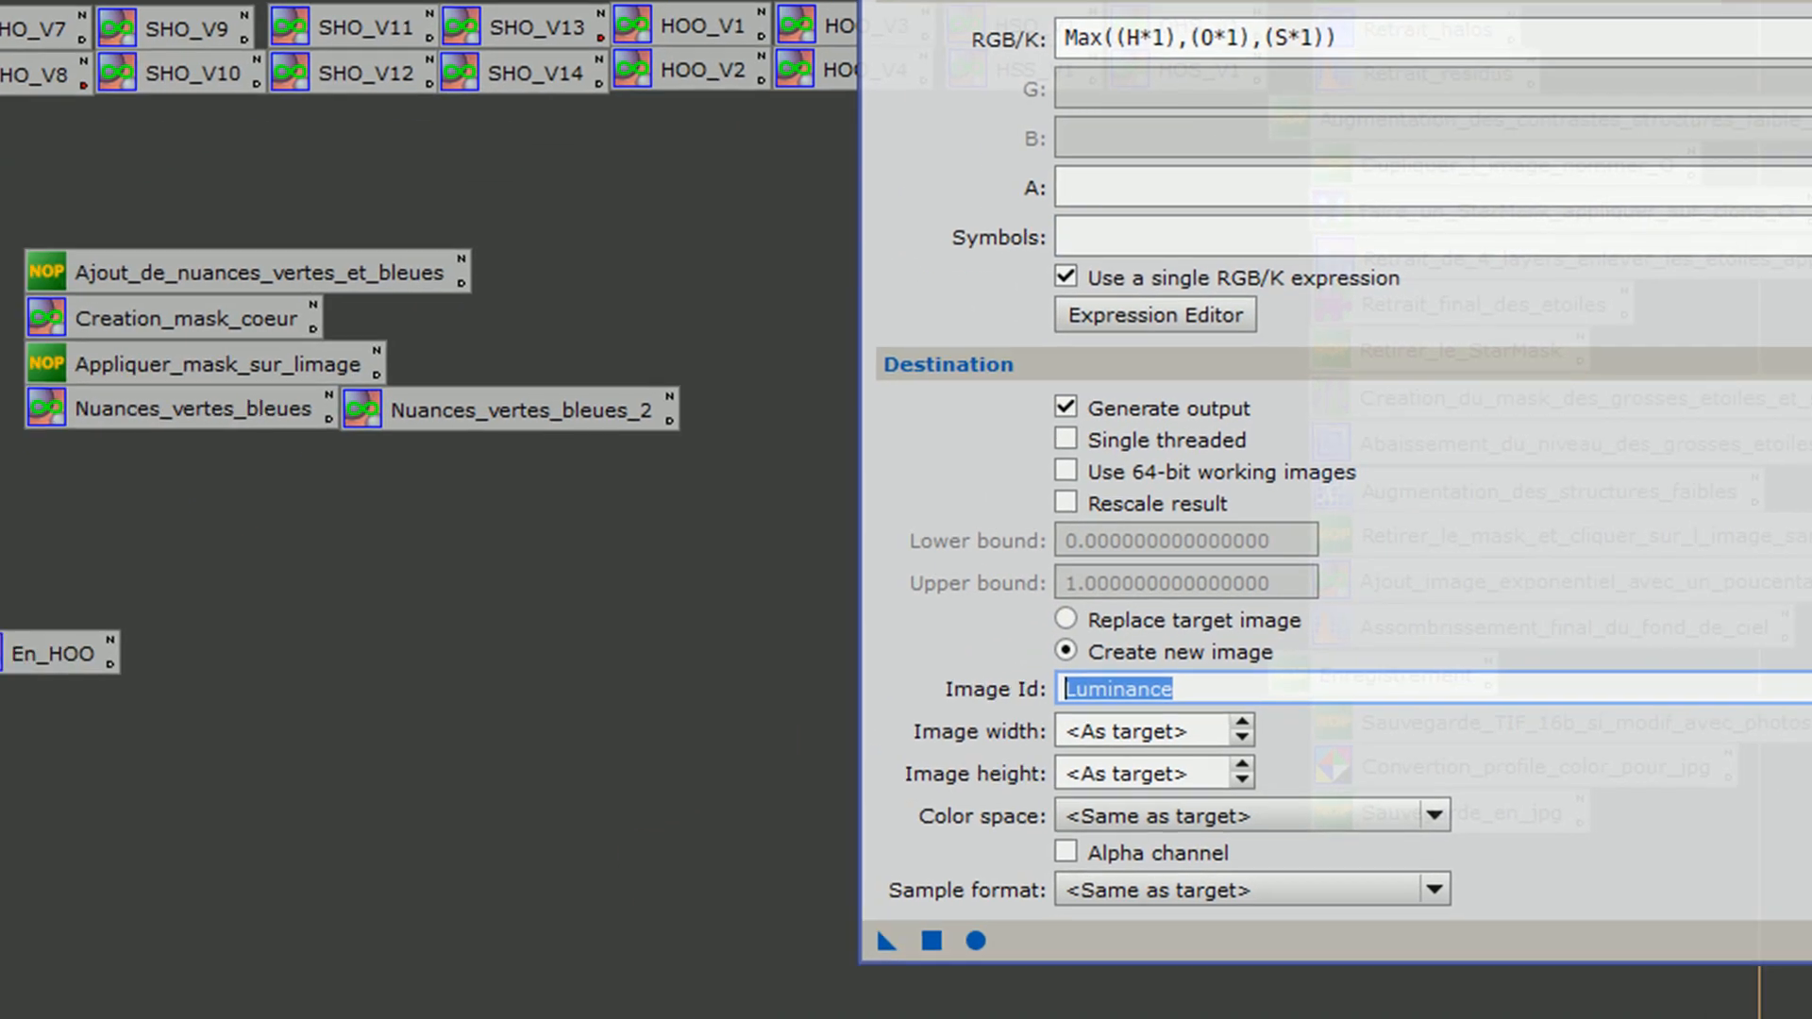
left_click(1578, 872)
left_click_drag(1398, 743, 795, 758)
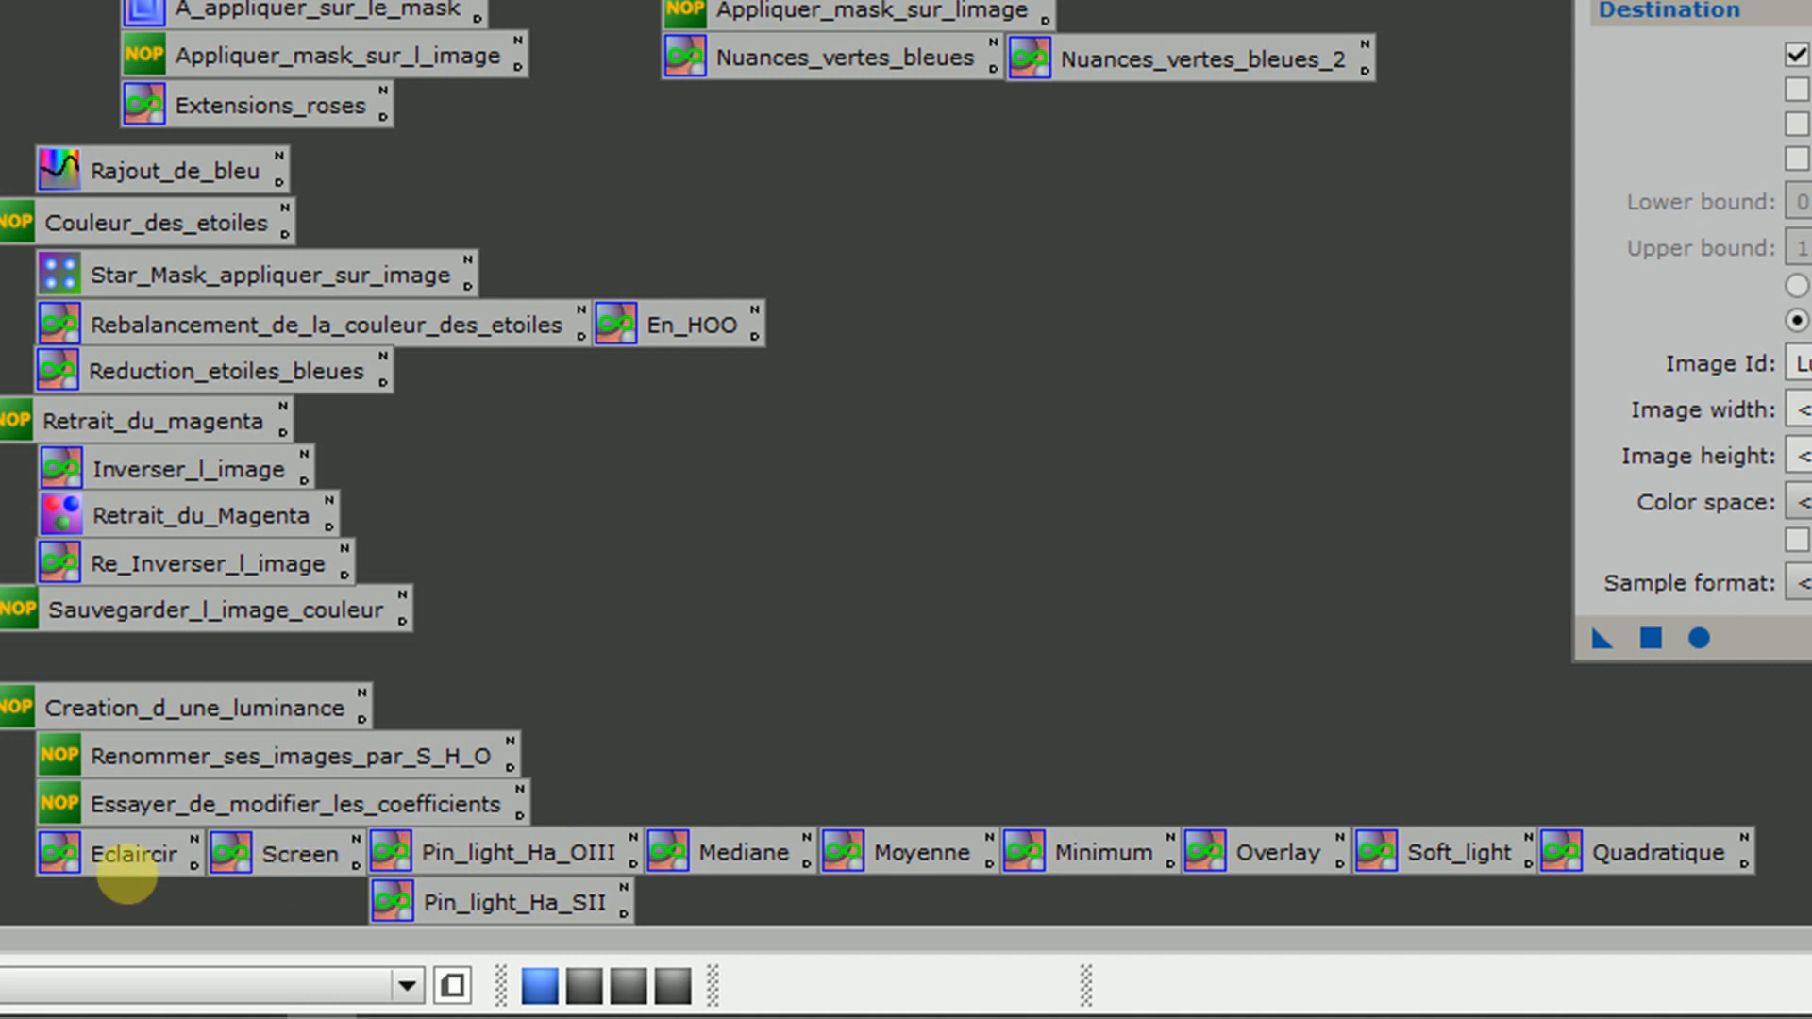
Load the Eclaircir PixelMath instance with Max((H*1),(O*1),(S*1)) and apply it globally to create the Luminance image
double_click(135, 853)
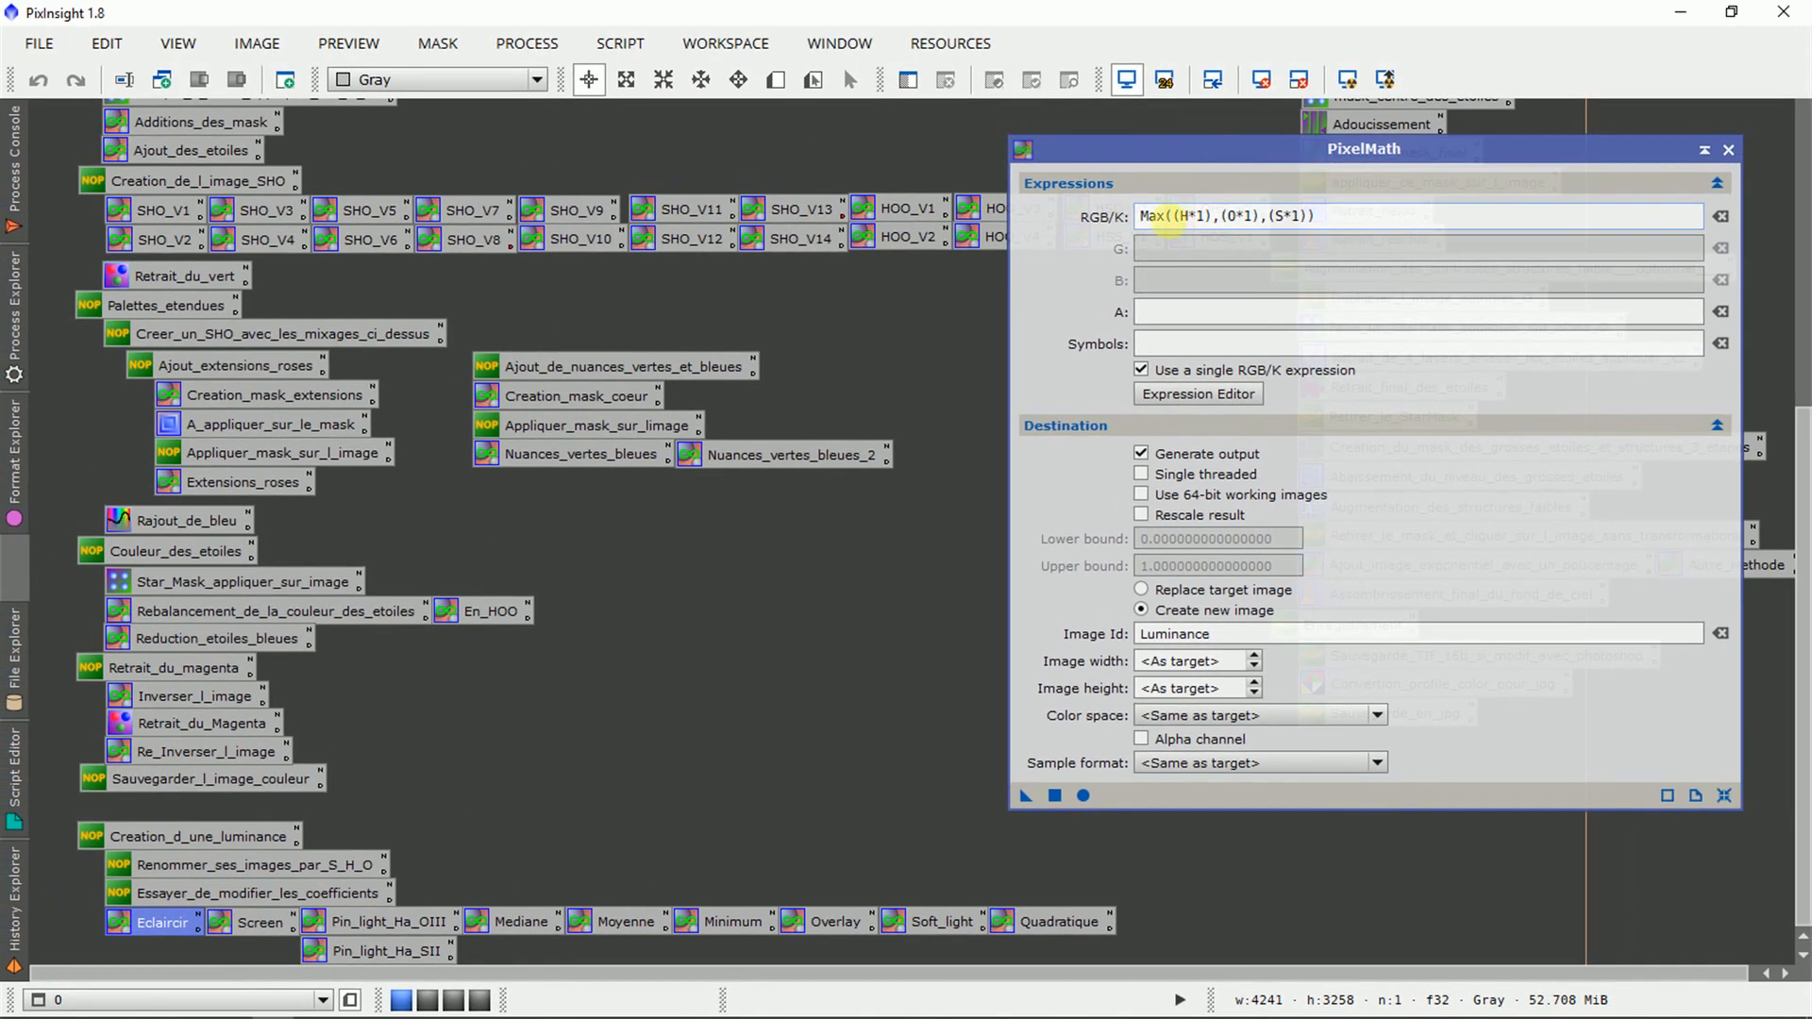
left_click_drag(1168, 216, 1119, 217)
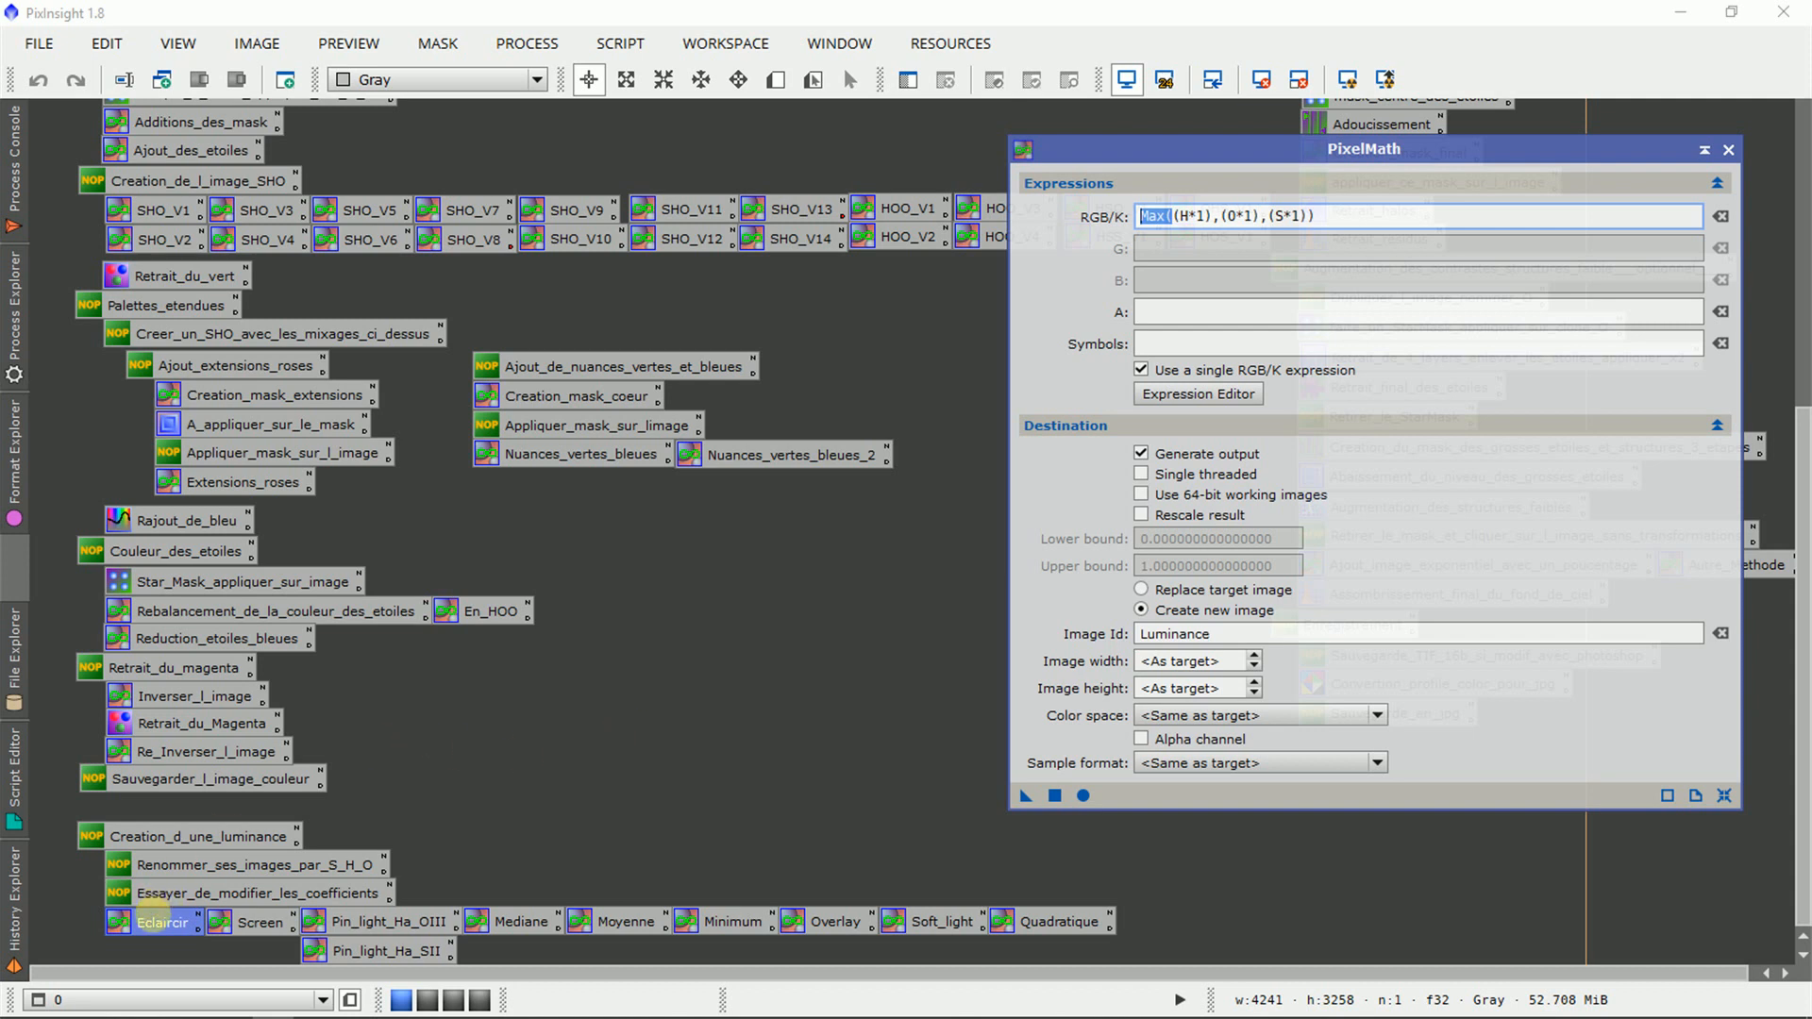
left_click(156, 920)
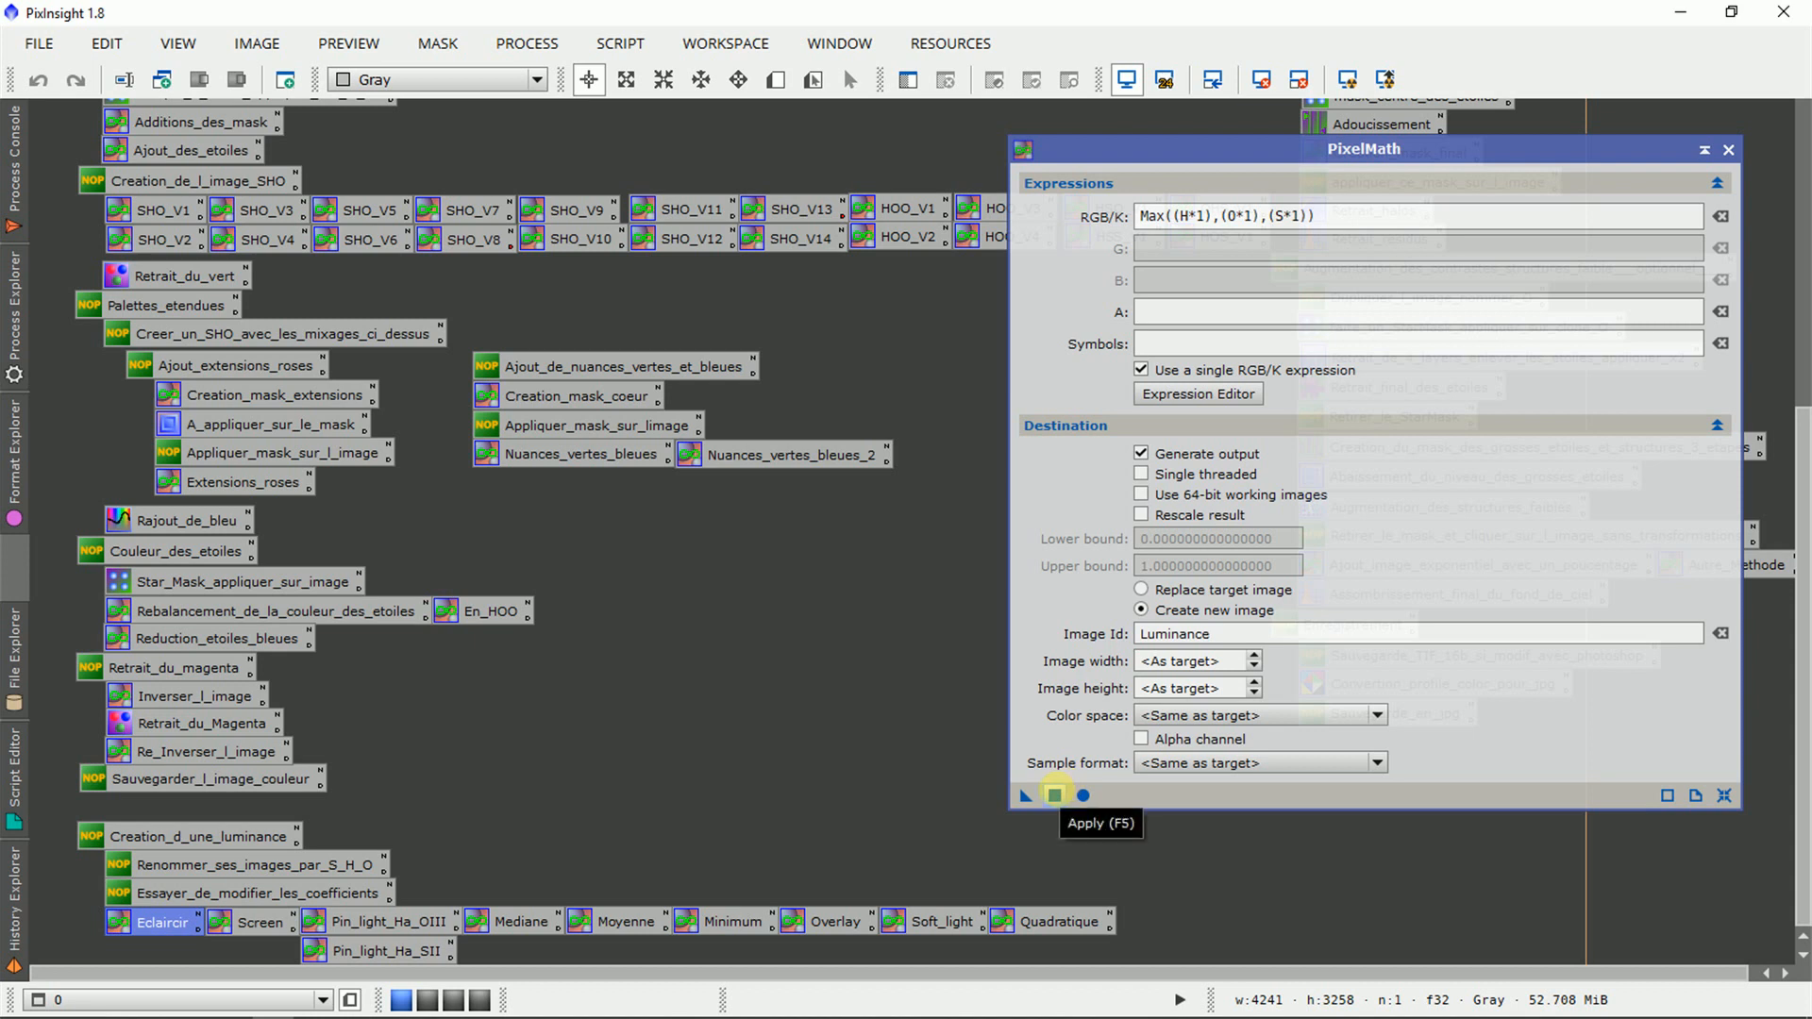
left_click(1054, 795)
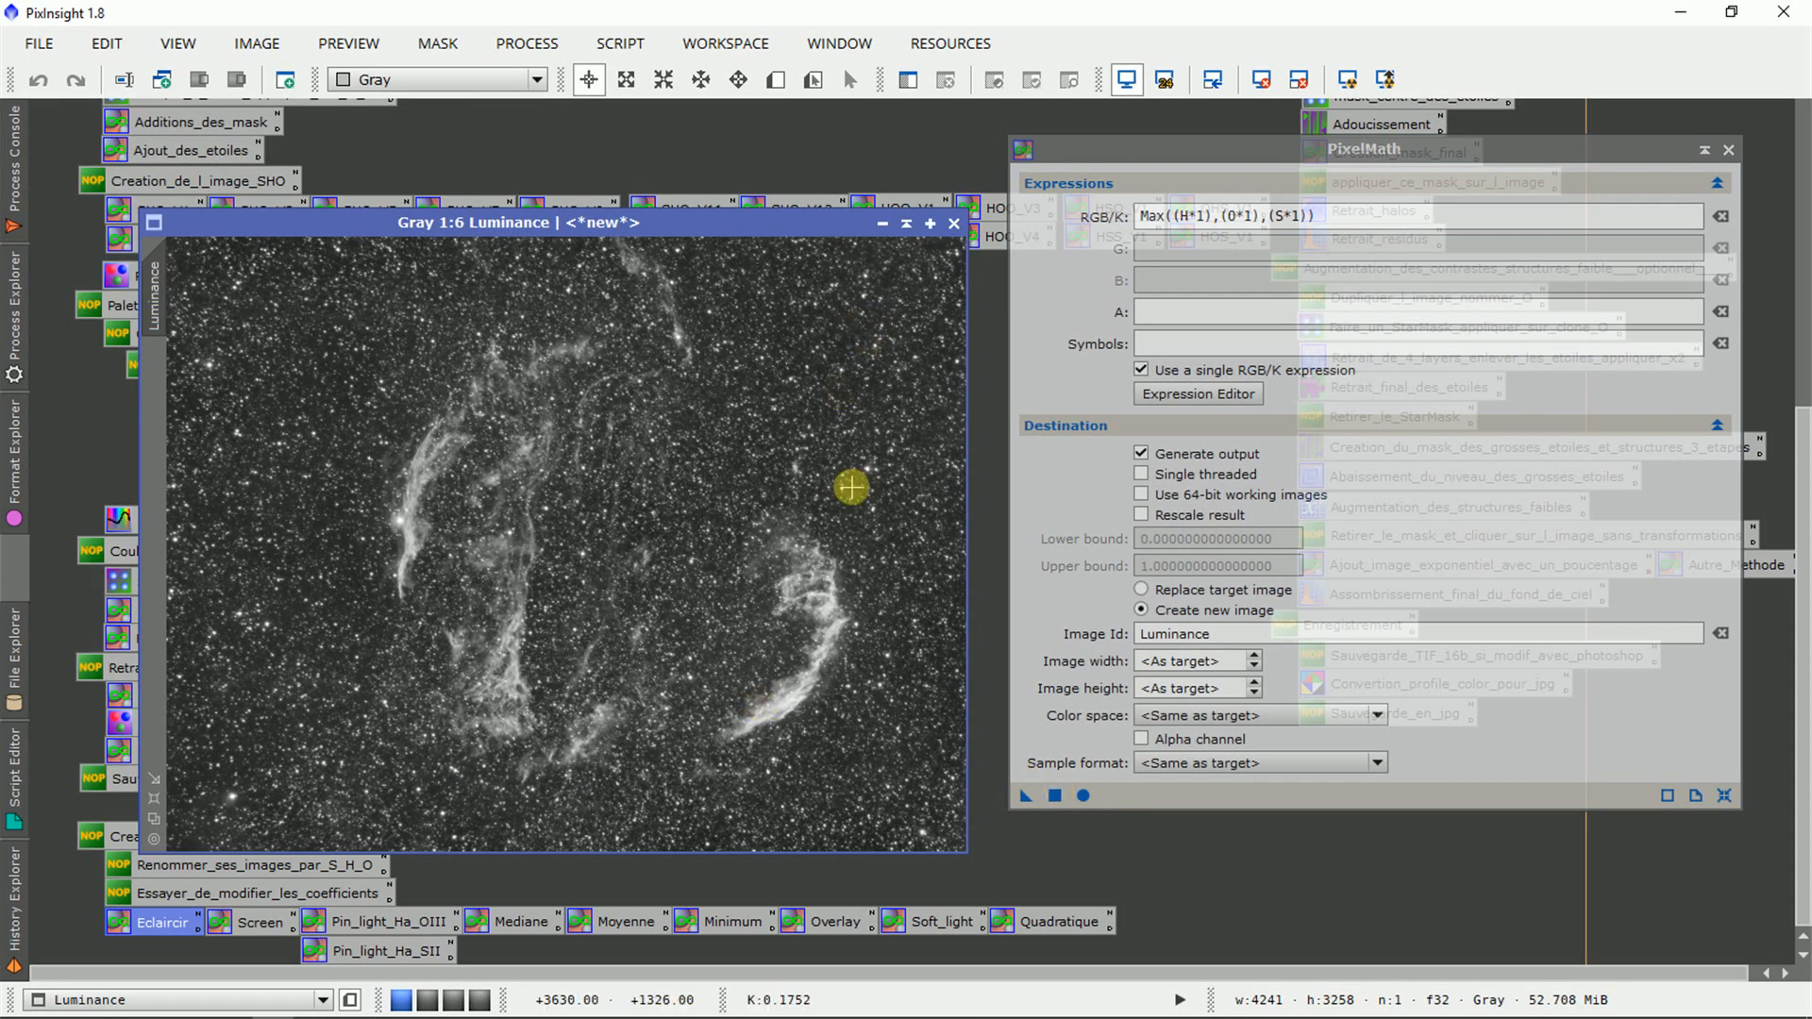
Reduce the Luminance view to 1:12 and fit its window to the image
scroll(853, 485, "down", 2)
scroll(852, 487, "down", 1)
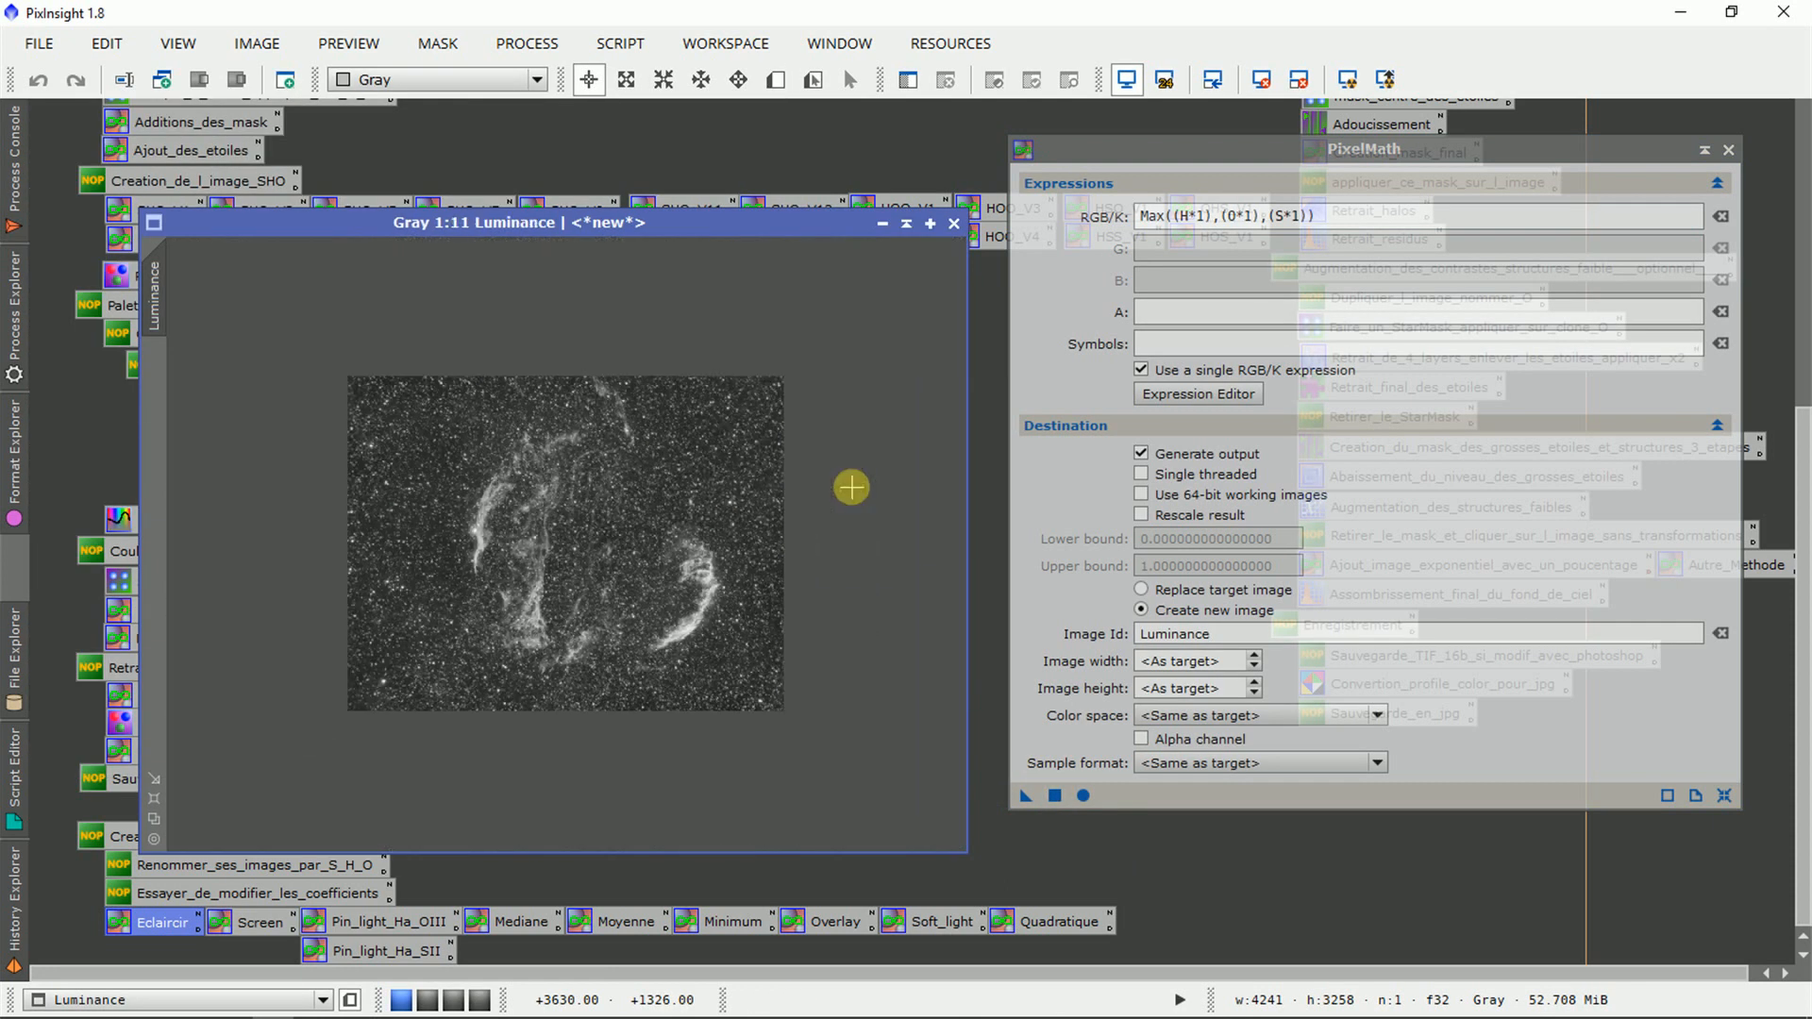
scroll(852, 488, "down", 1)
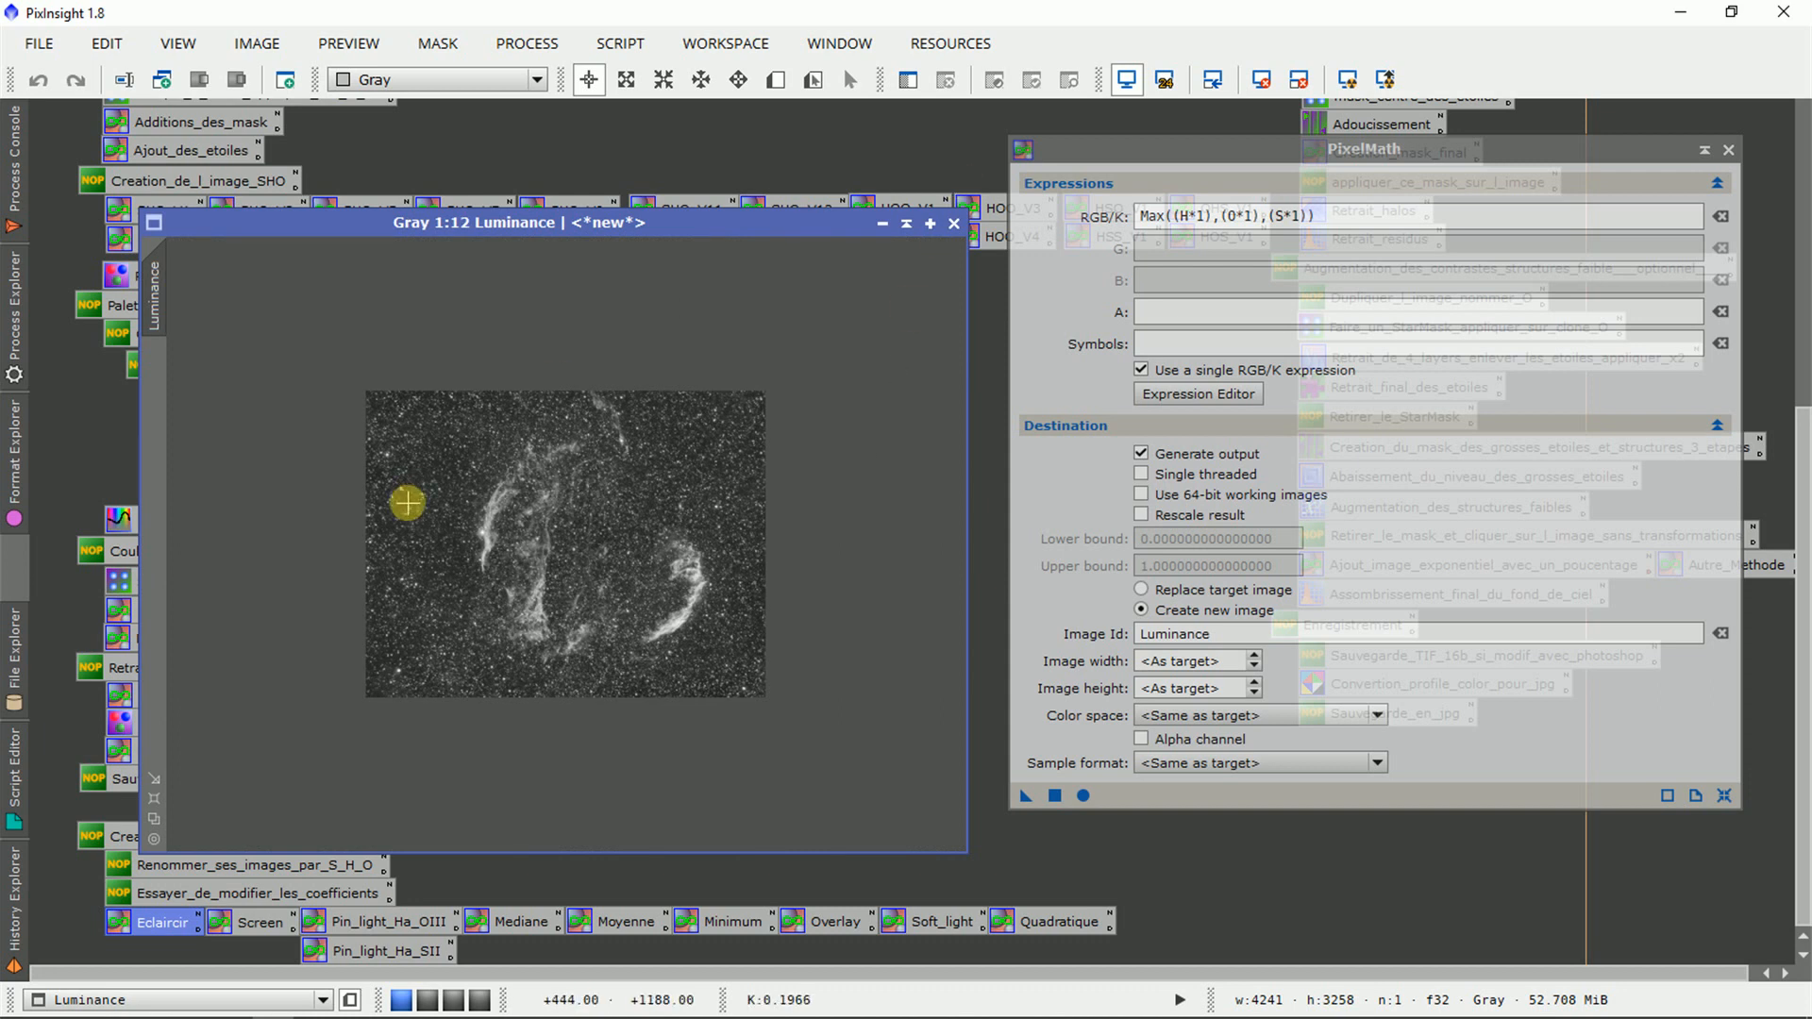
left_click(156, 779)
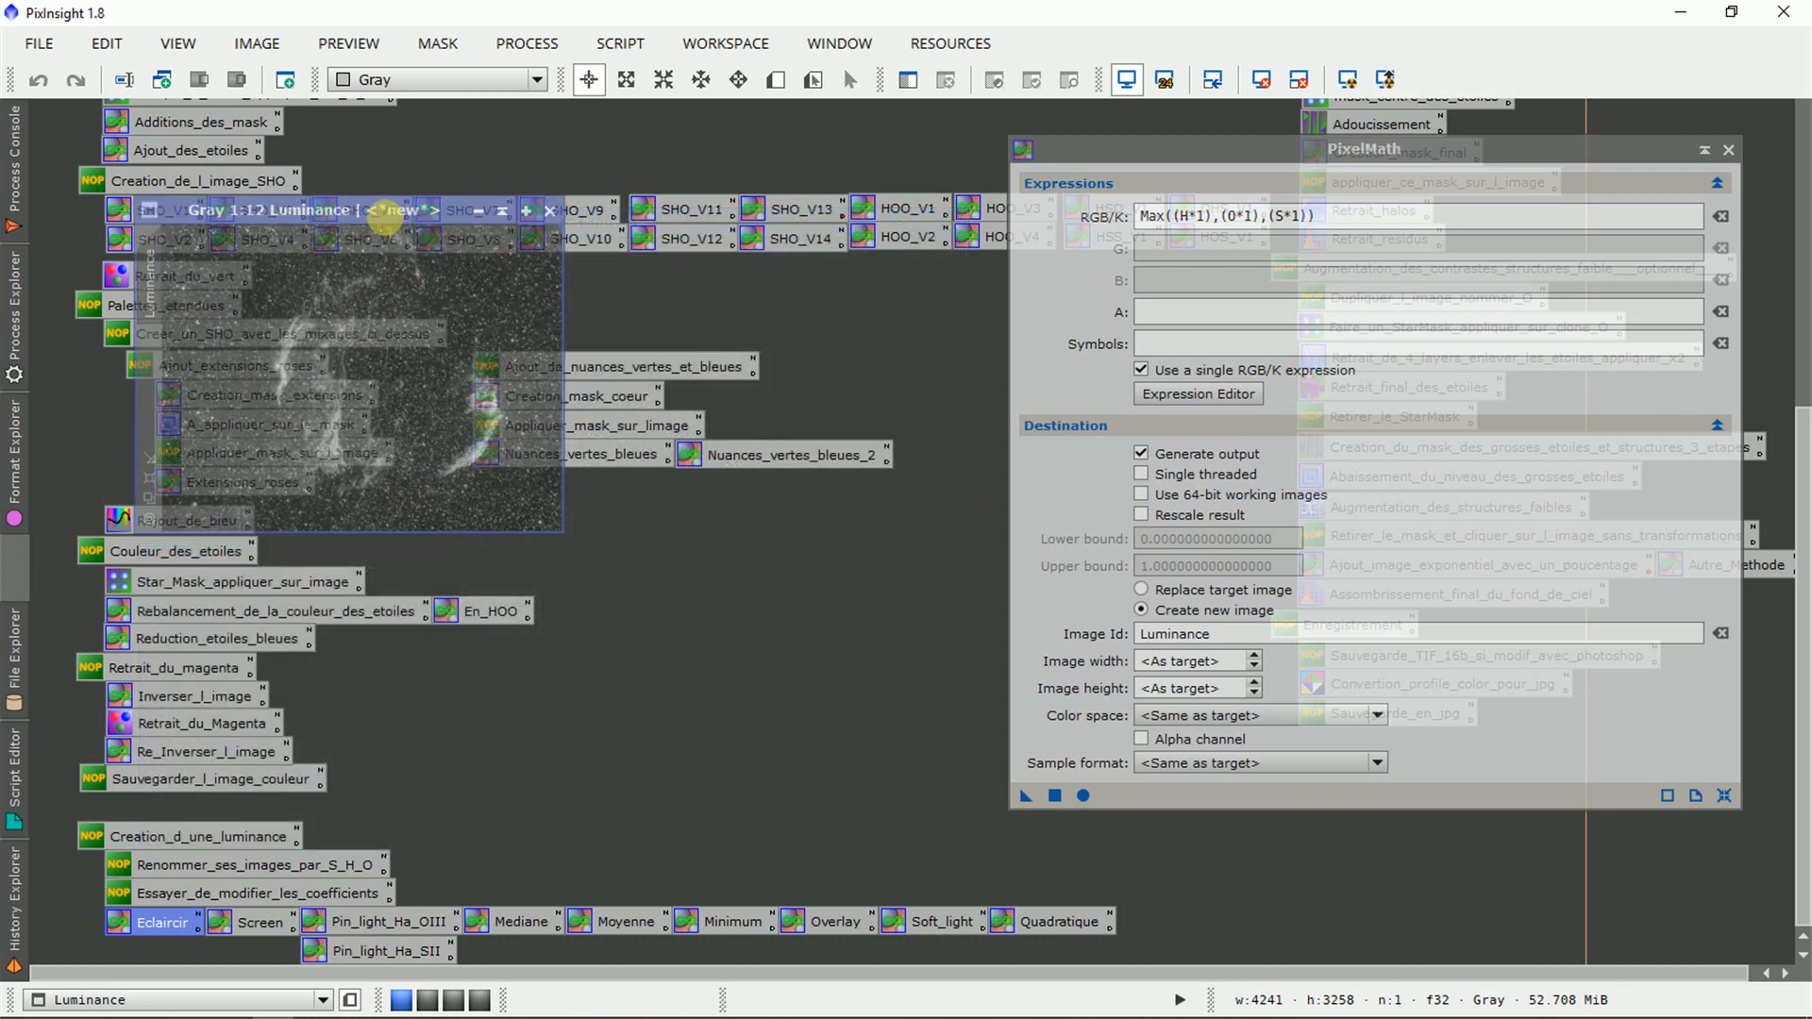
Apply the Screen PixelMath instance globally, reduce the new image to 1:12, fit its window and place it directly right of Luminance
double_click(254, 923)
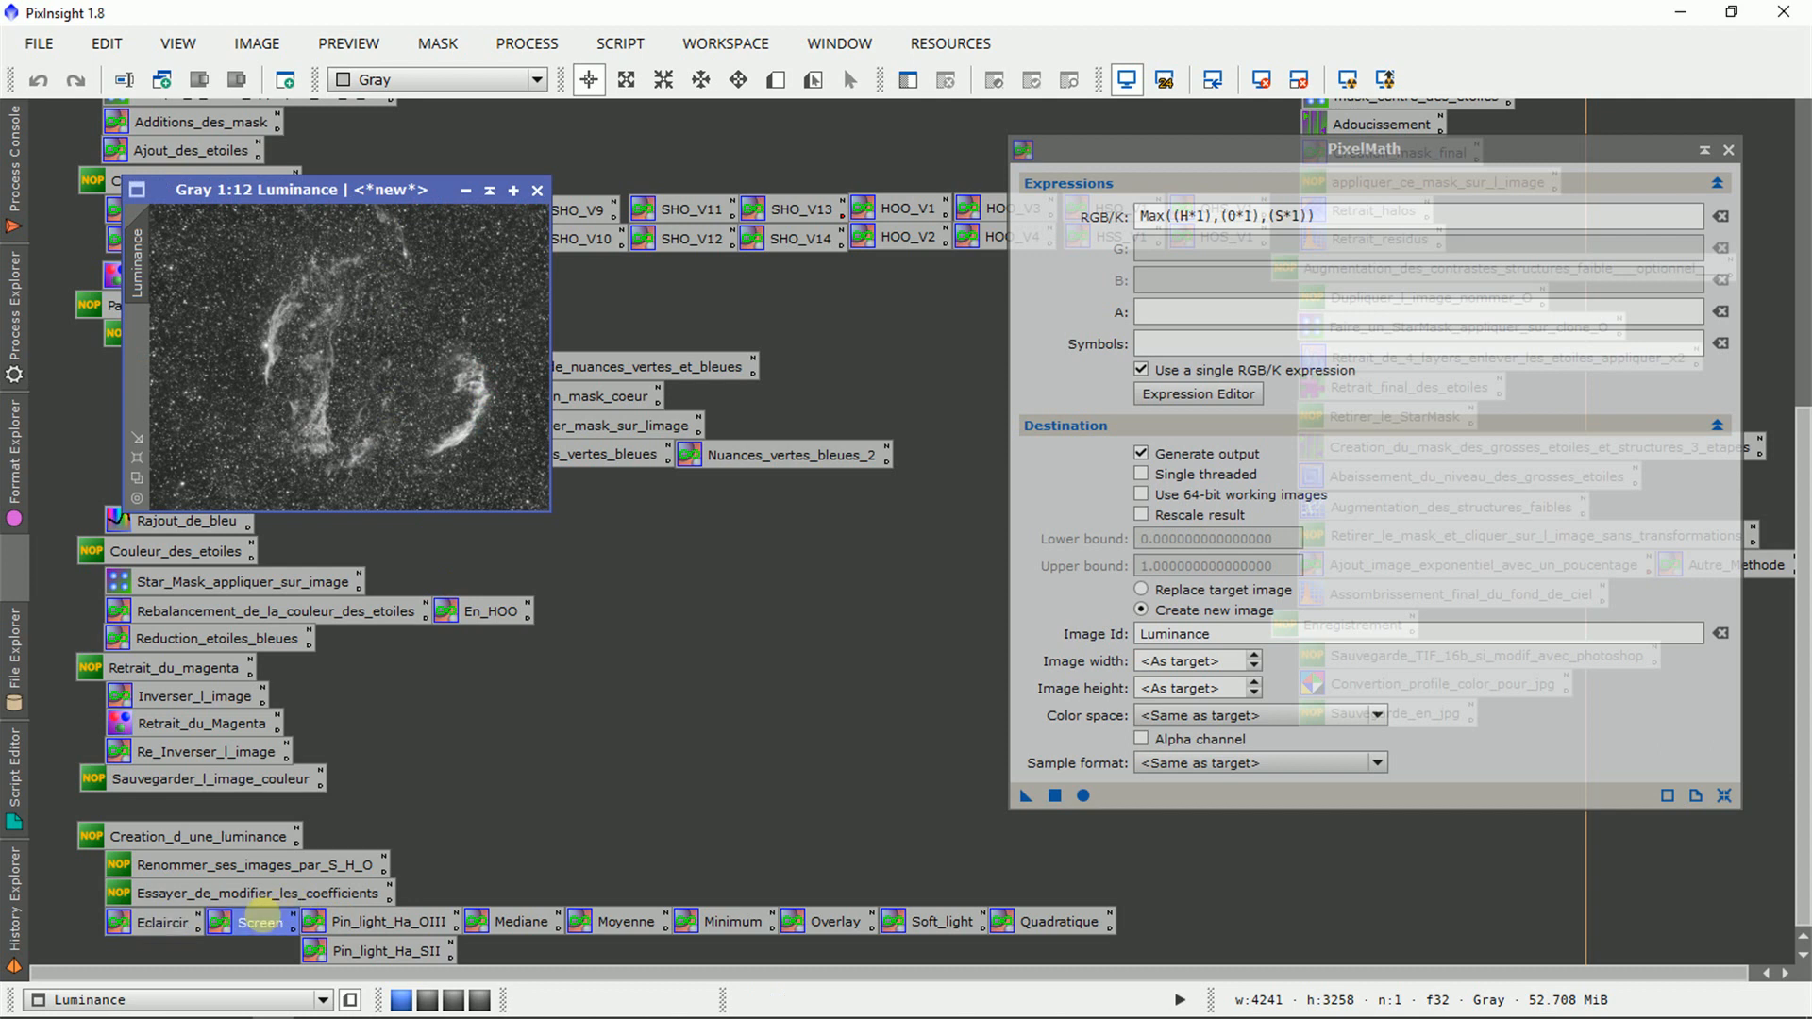
left_click(1051, 793)
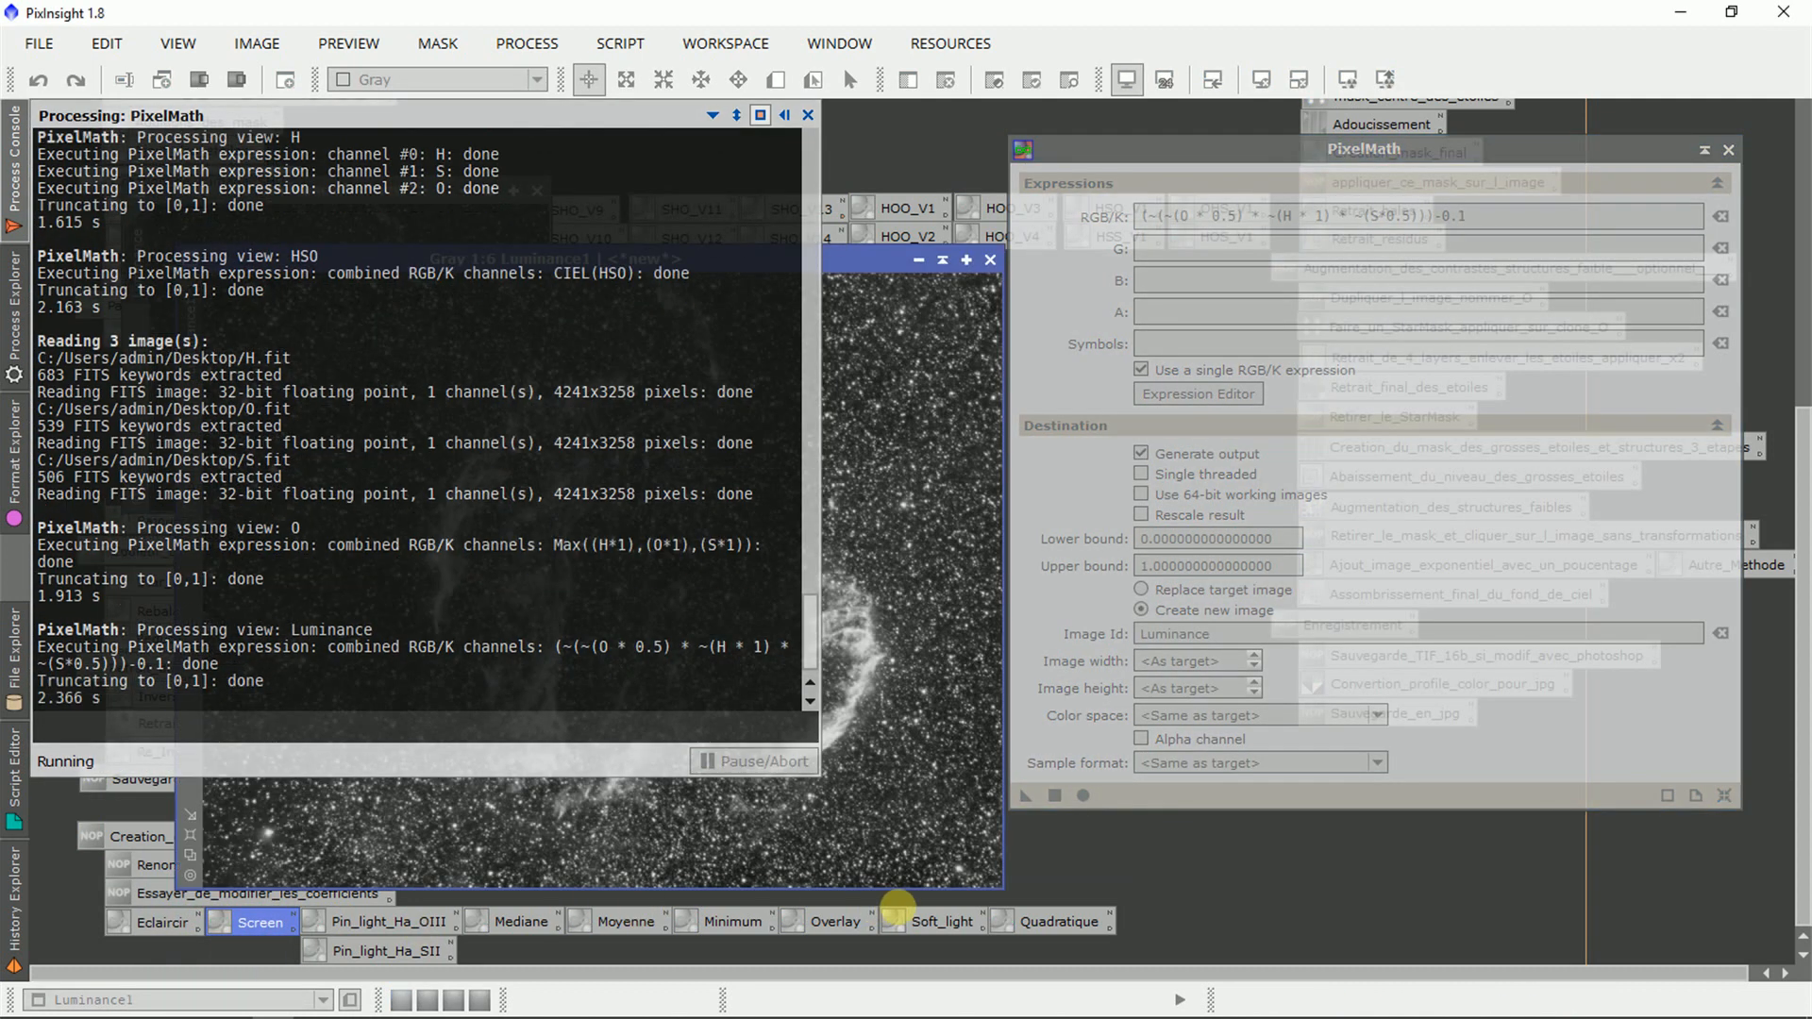
scroll(649, 710, "down", 3)
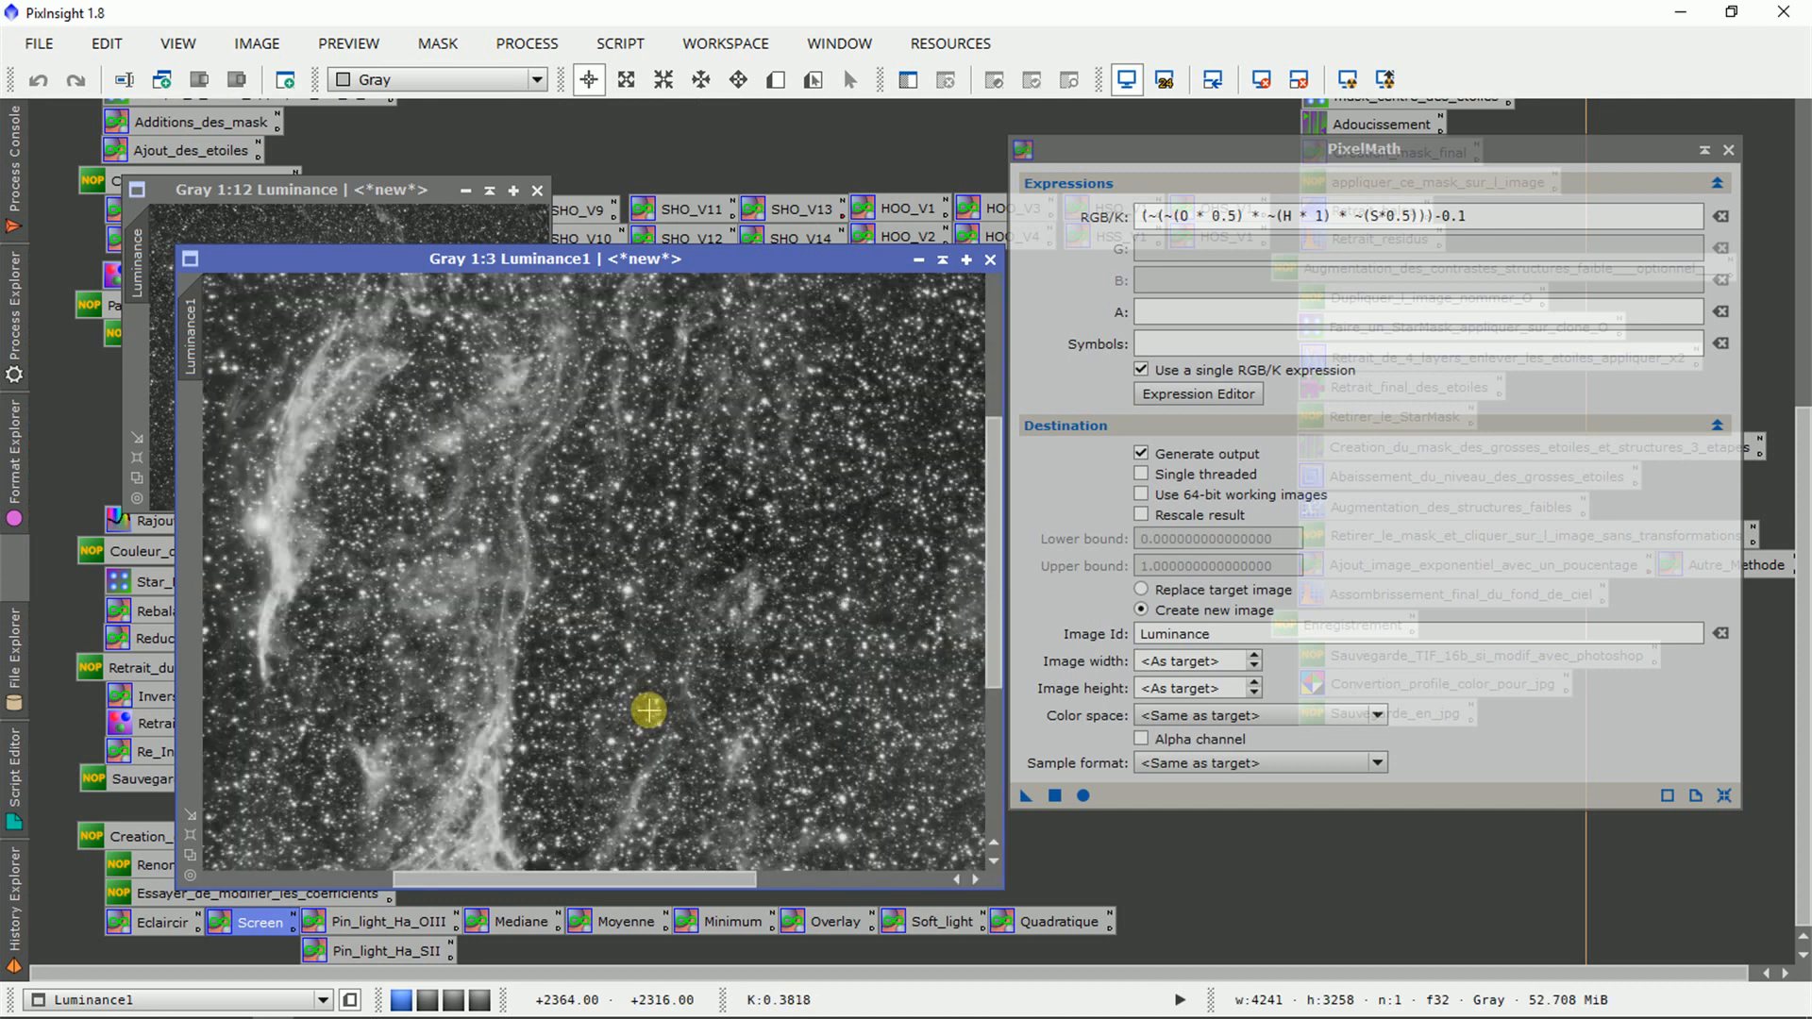
scroll(649, 710, "down", 3)
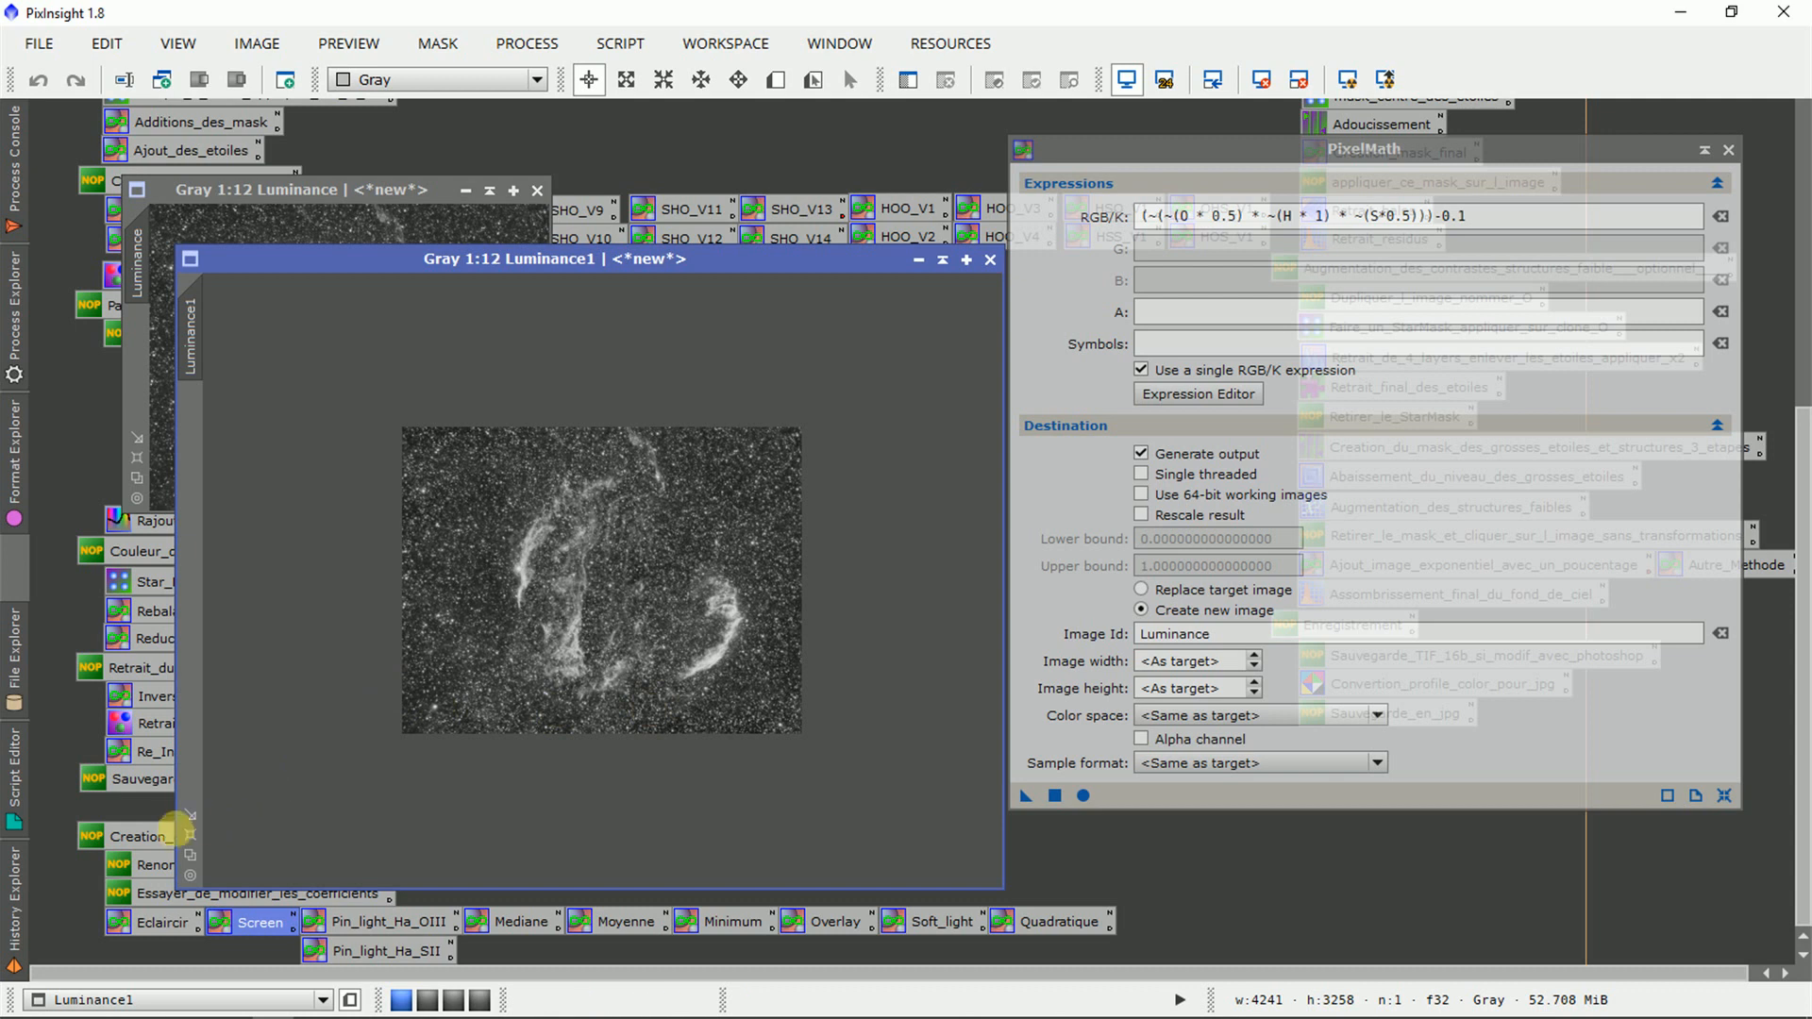
left_click(190, 812)
left_click_drag(316, 189, 741, 194)
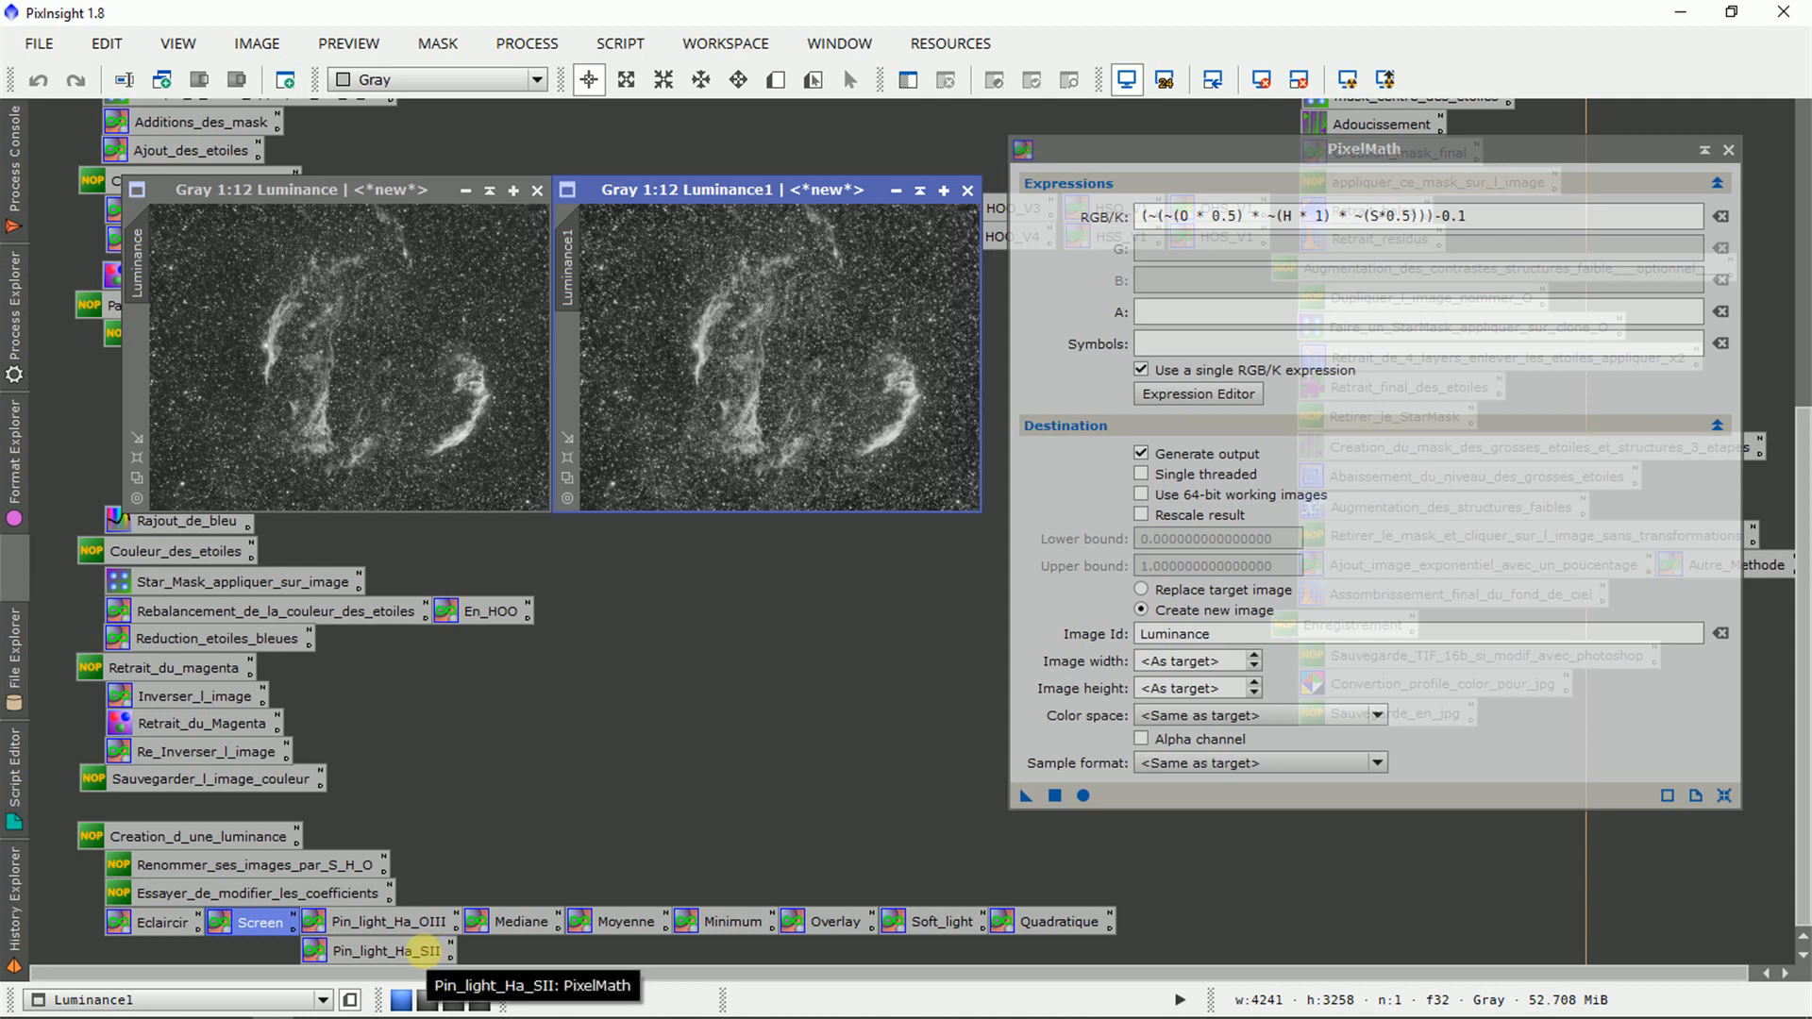
Review the Pin_light_Ha_SII expression, load Pin_light_Ha_OIII instead and apply it to create another luminance image
double_click(416, 951)
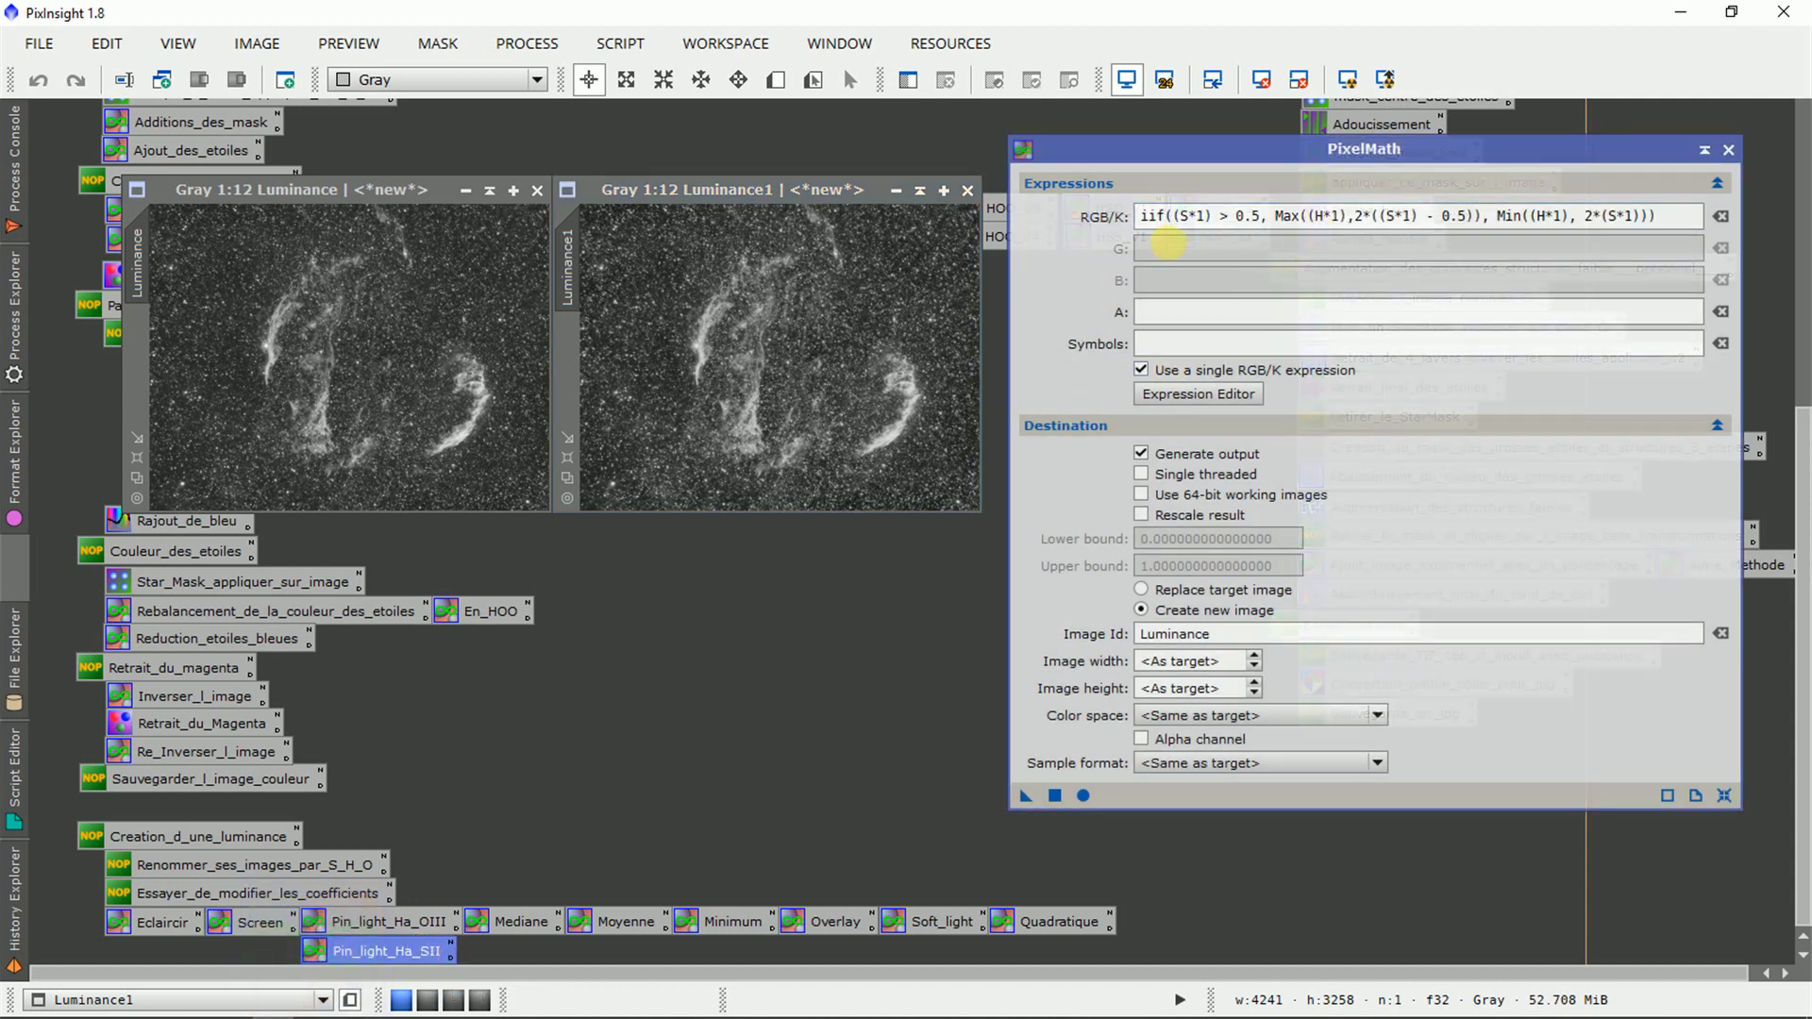
left_click_drag(1141, 216, 1158, 217)
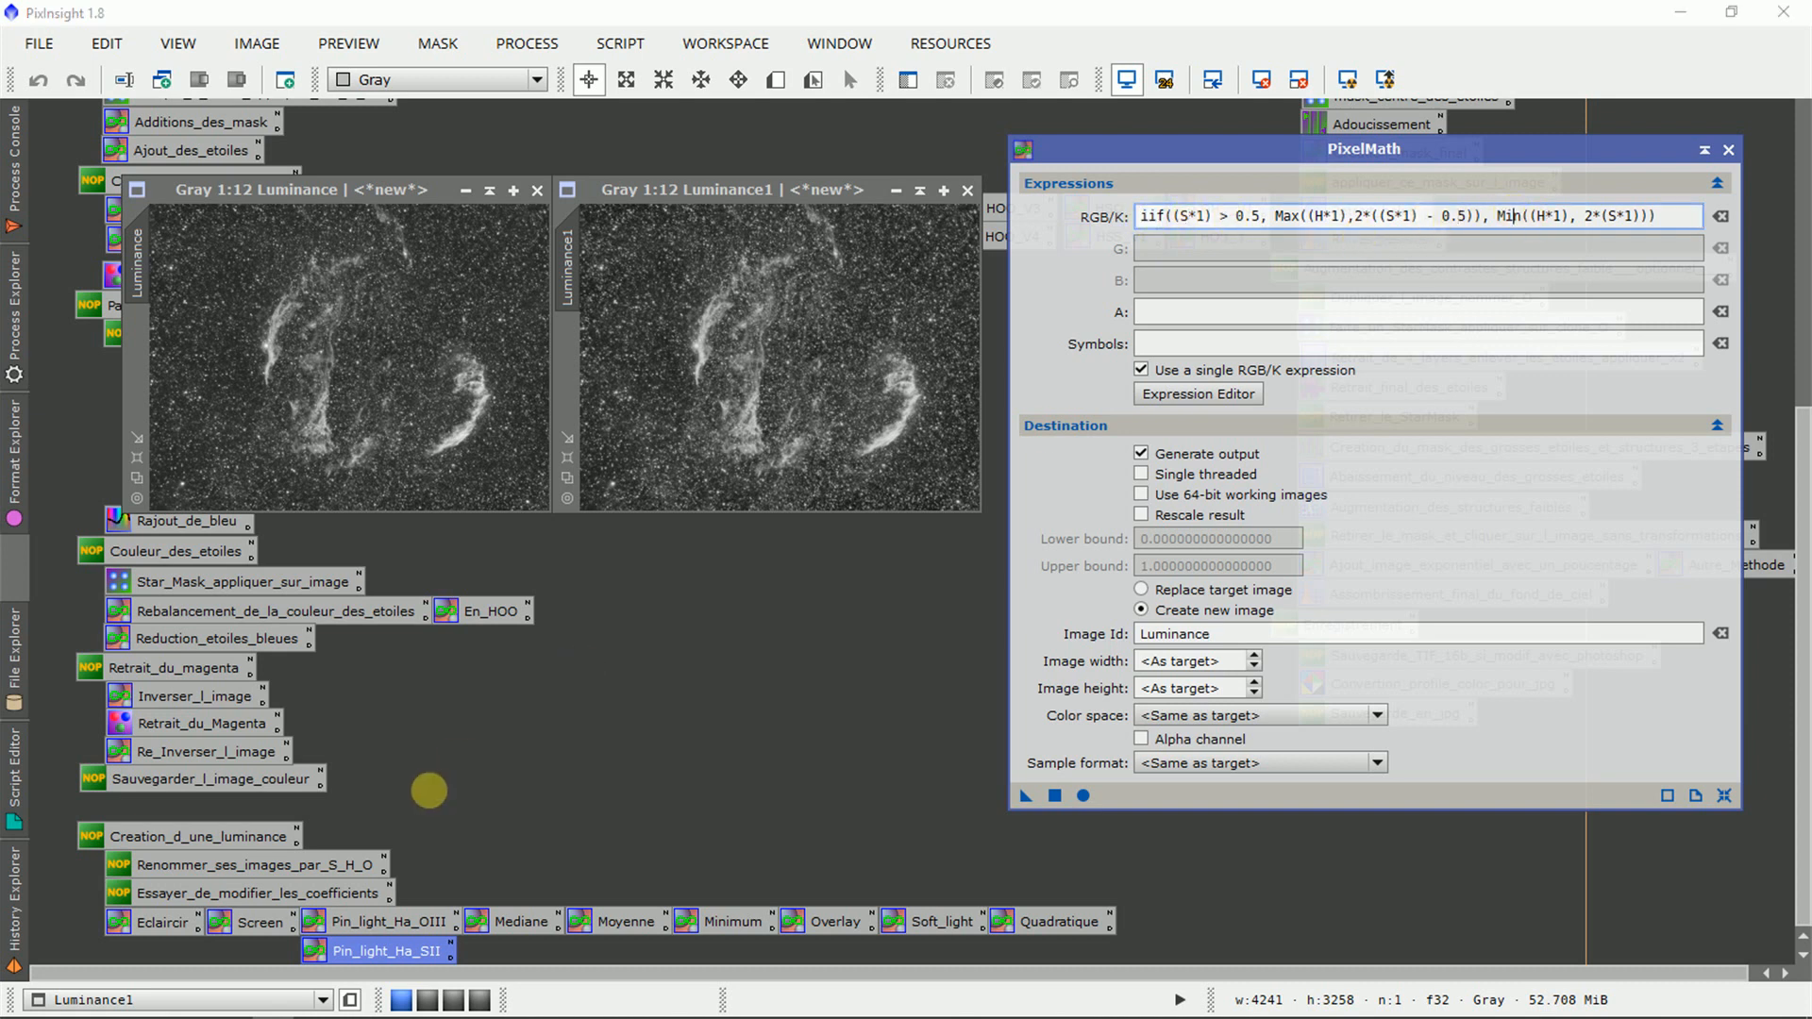
double_click(374, 911)
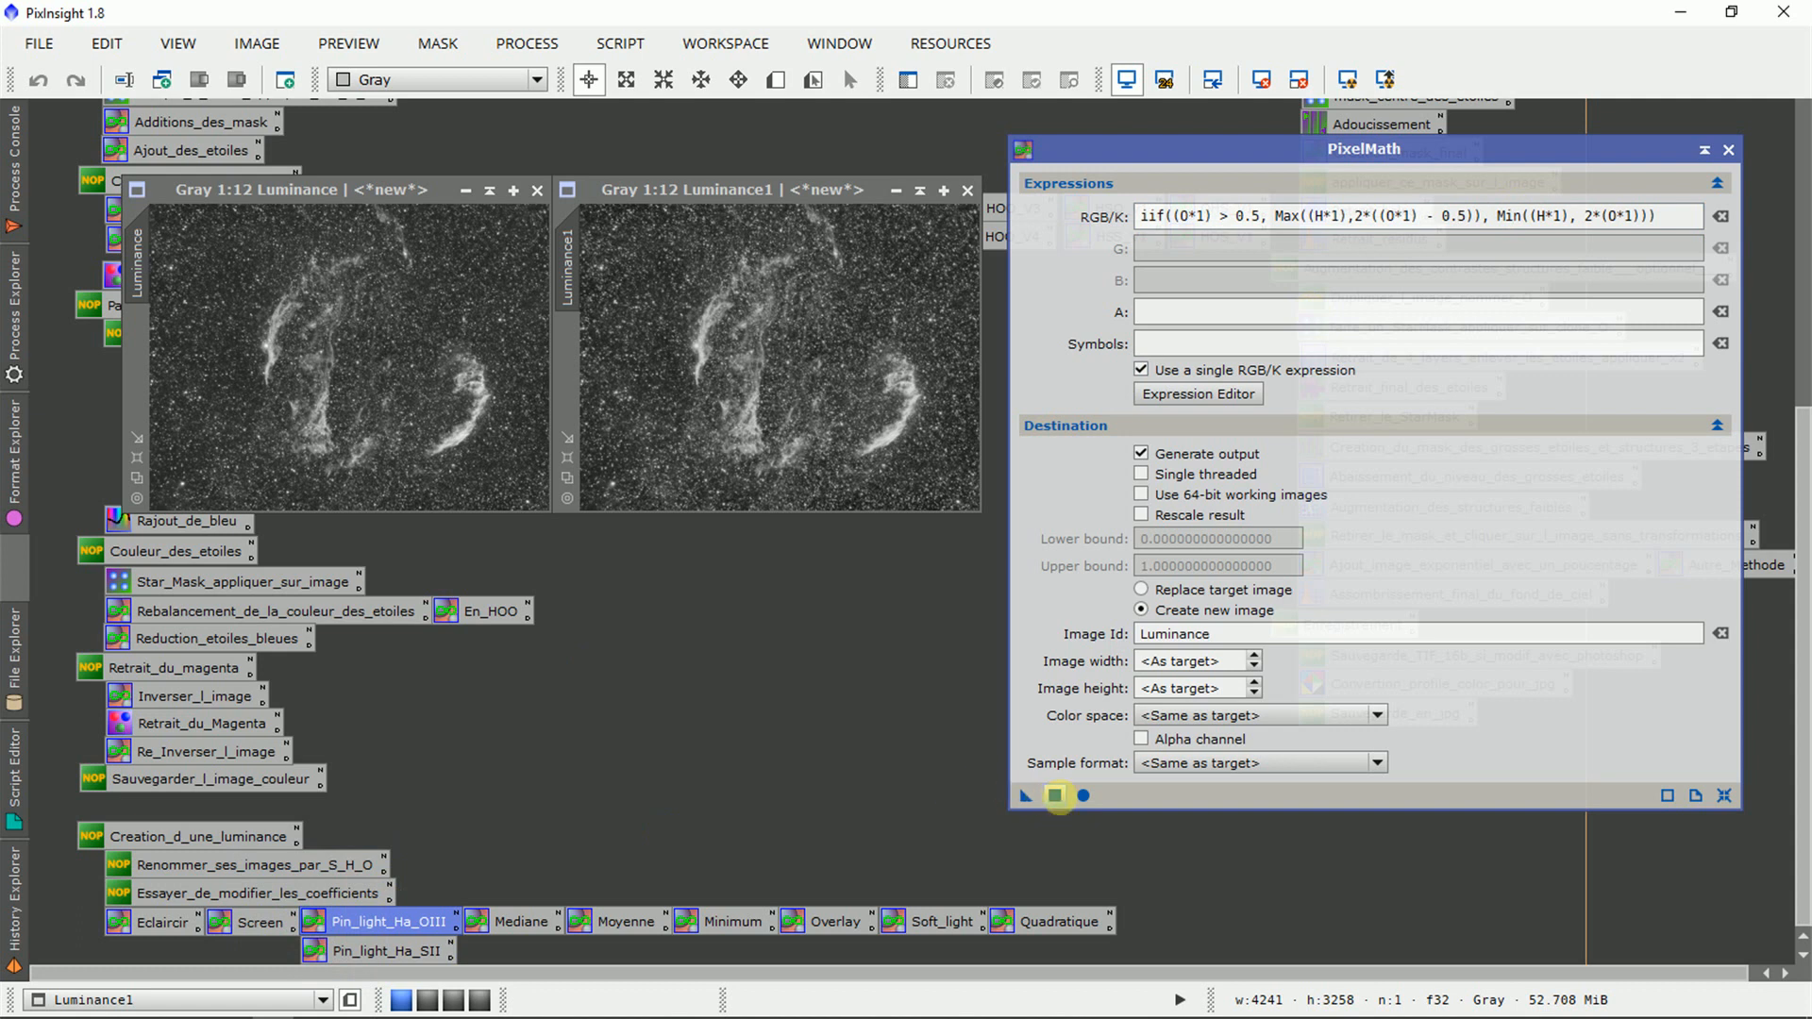
left_click(1055, 796)
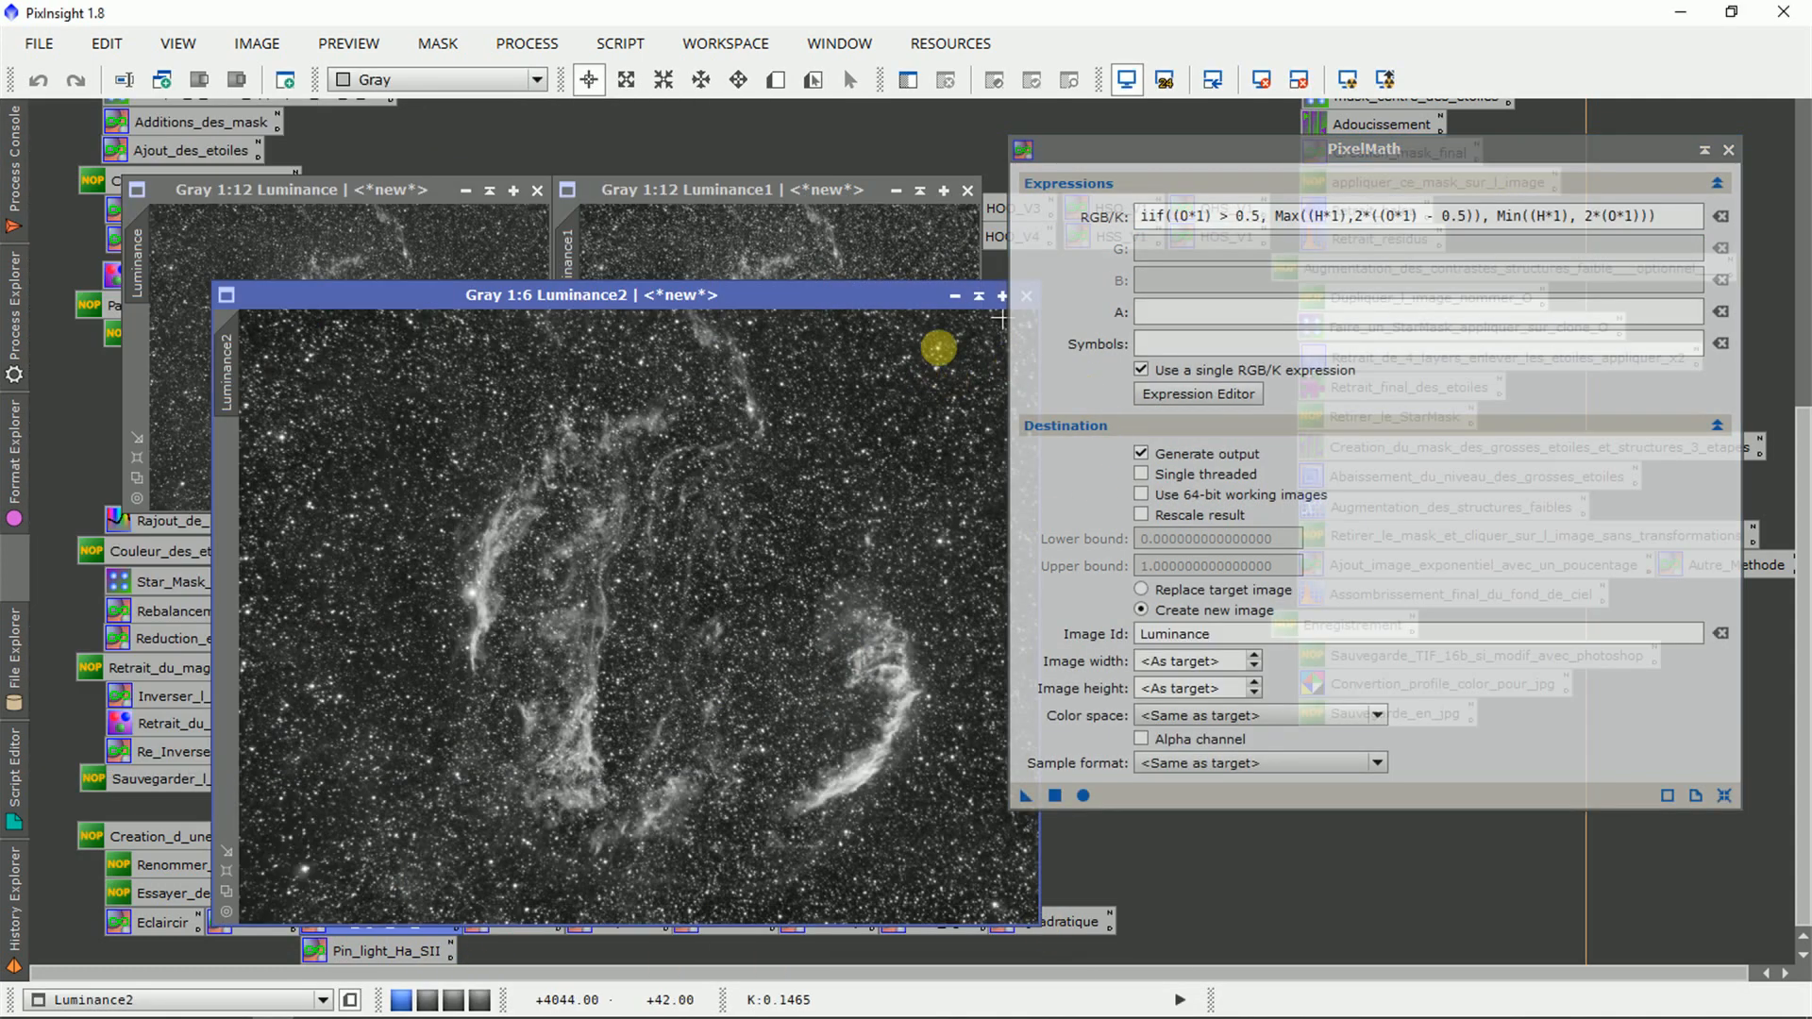
Fit the Pin_light_Ha_OIII result's window at 1:12 beside the Screen result, and move PixelMath below the images with its Destination settings collapsed
scroll(748, 542, "up", 3)
scroll(748, 541, "down", 9)
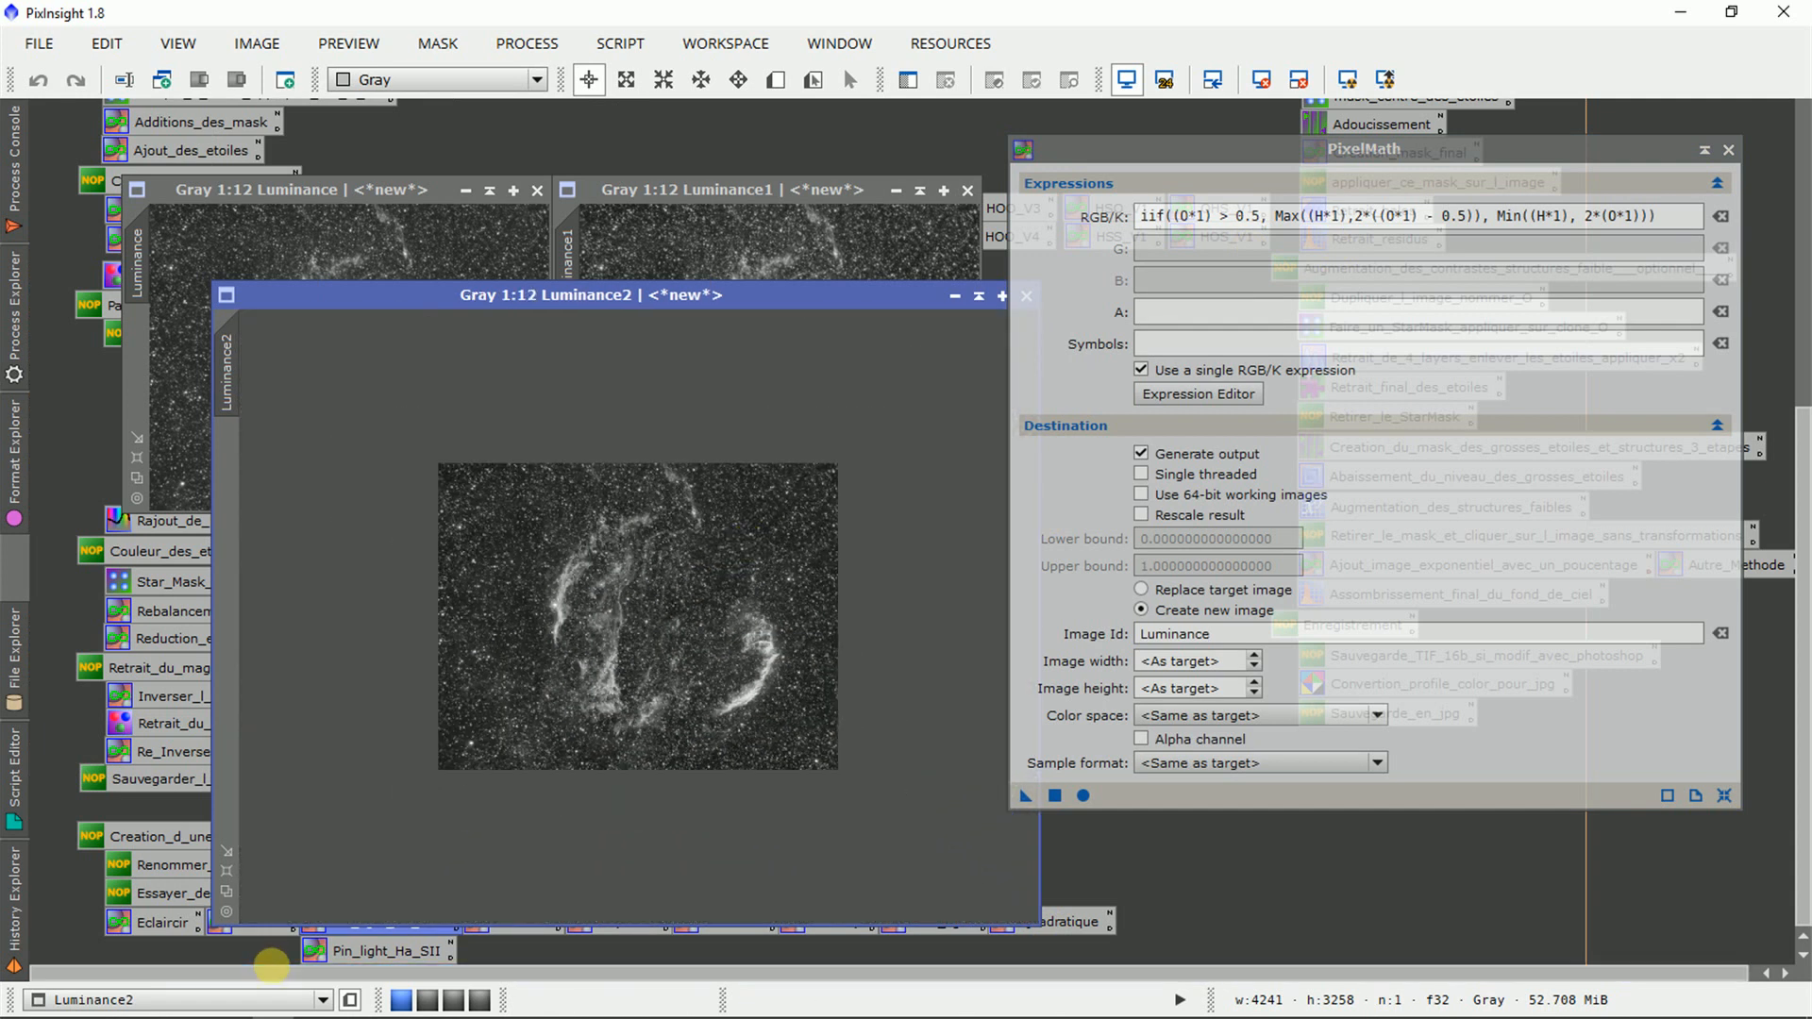
left_click(226, 850)
left_click_drag(493, 295, 1024, 193)
left_click_drag(1131, 149, 1232, 485)
left_click(1169, 423)
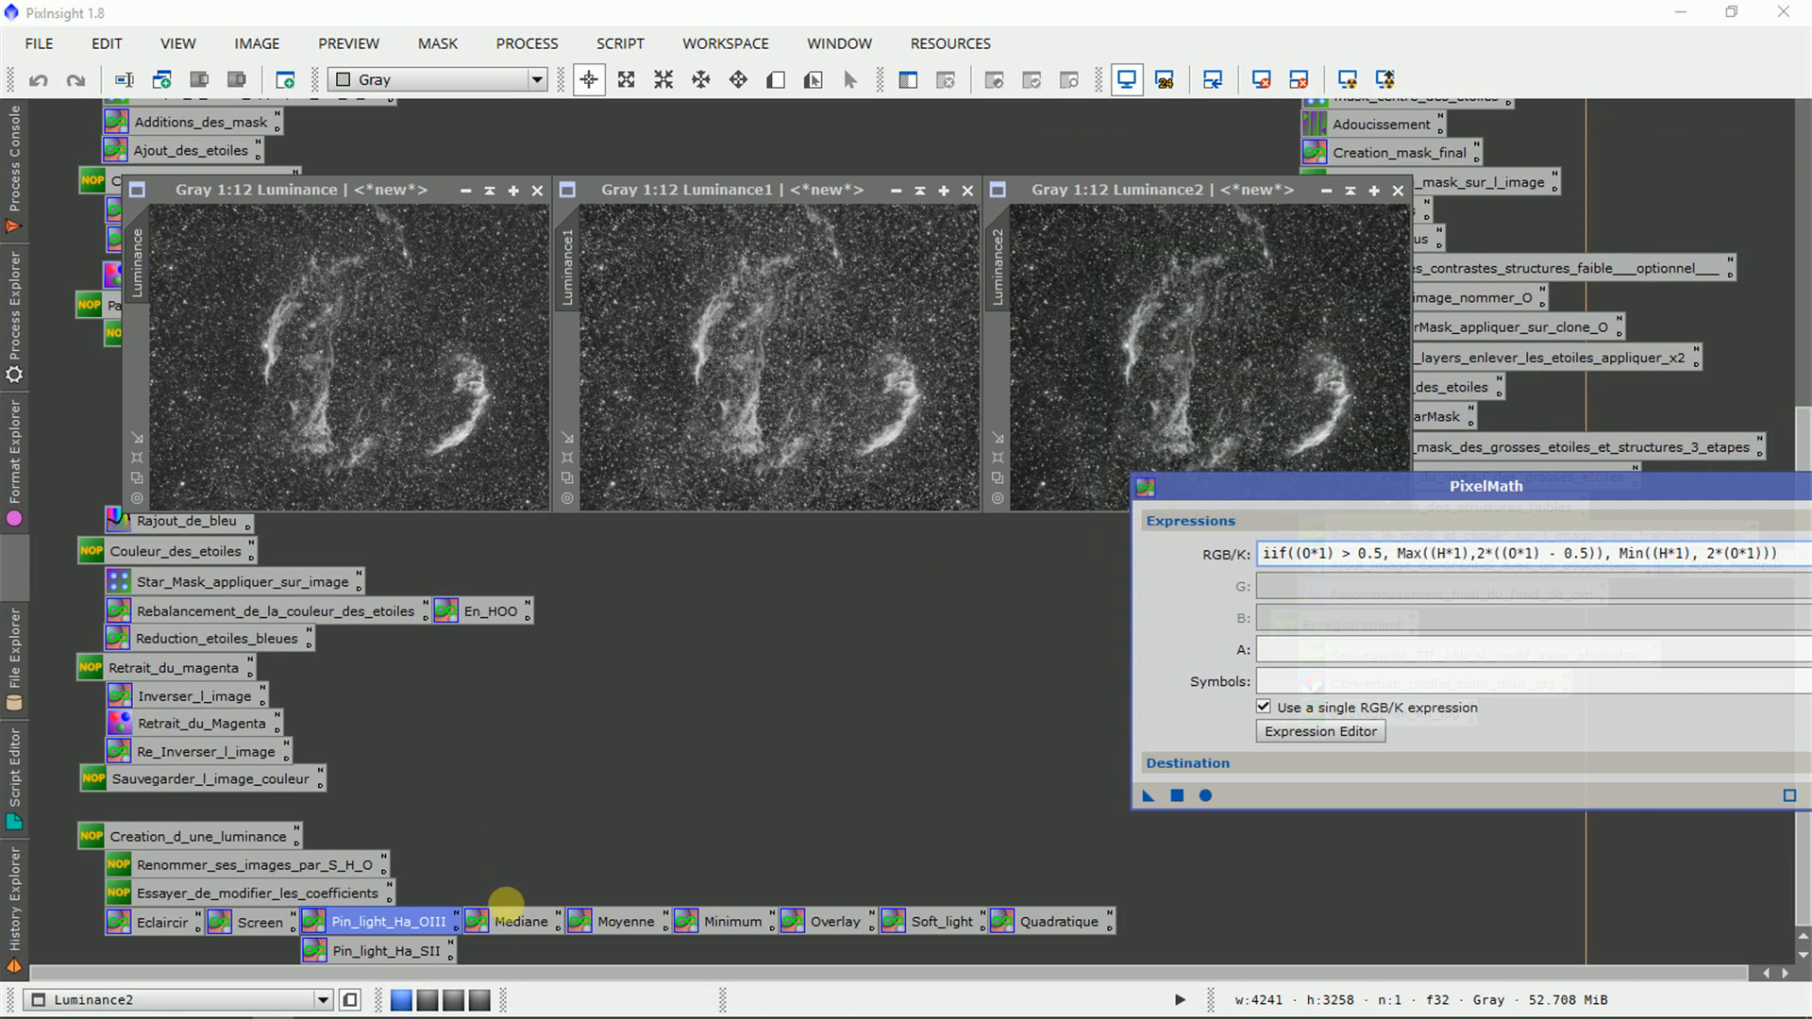
Apply the Mediane instance, Med((O*1),(H*1),(S*1)), and fit its result at 1:12 at the end of the row of luminance images
double_click(507, 912)
left_click(1178, 796)
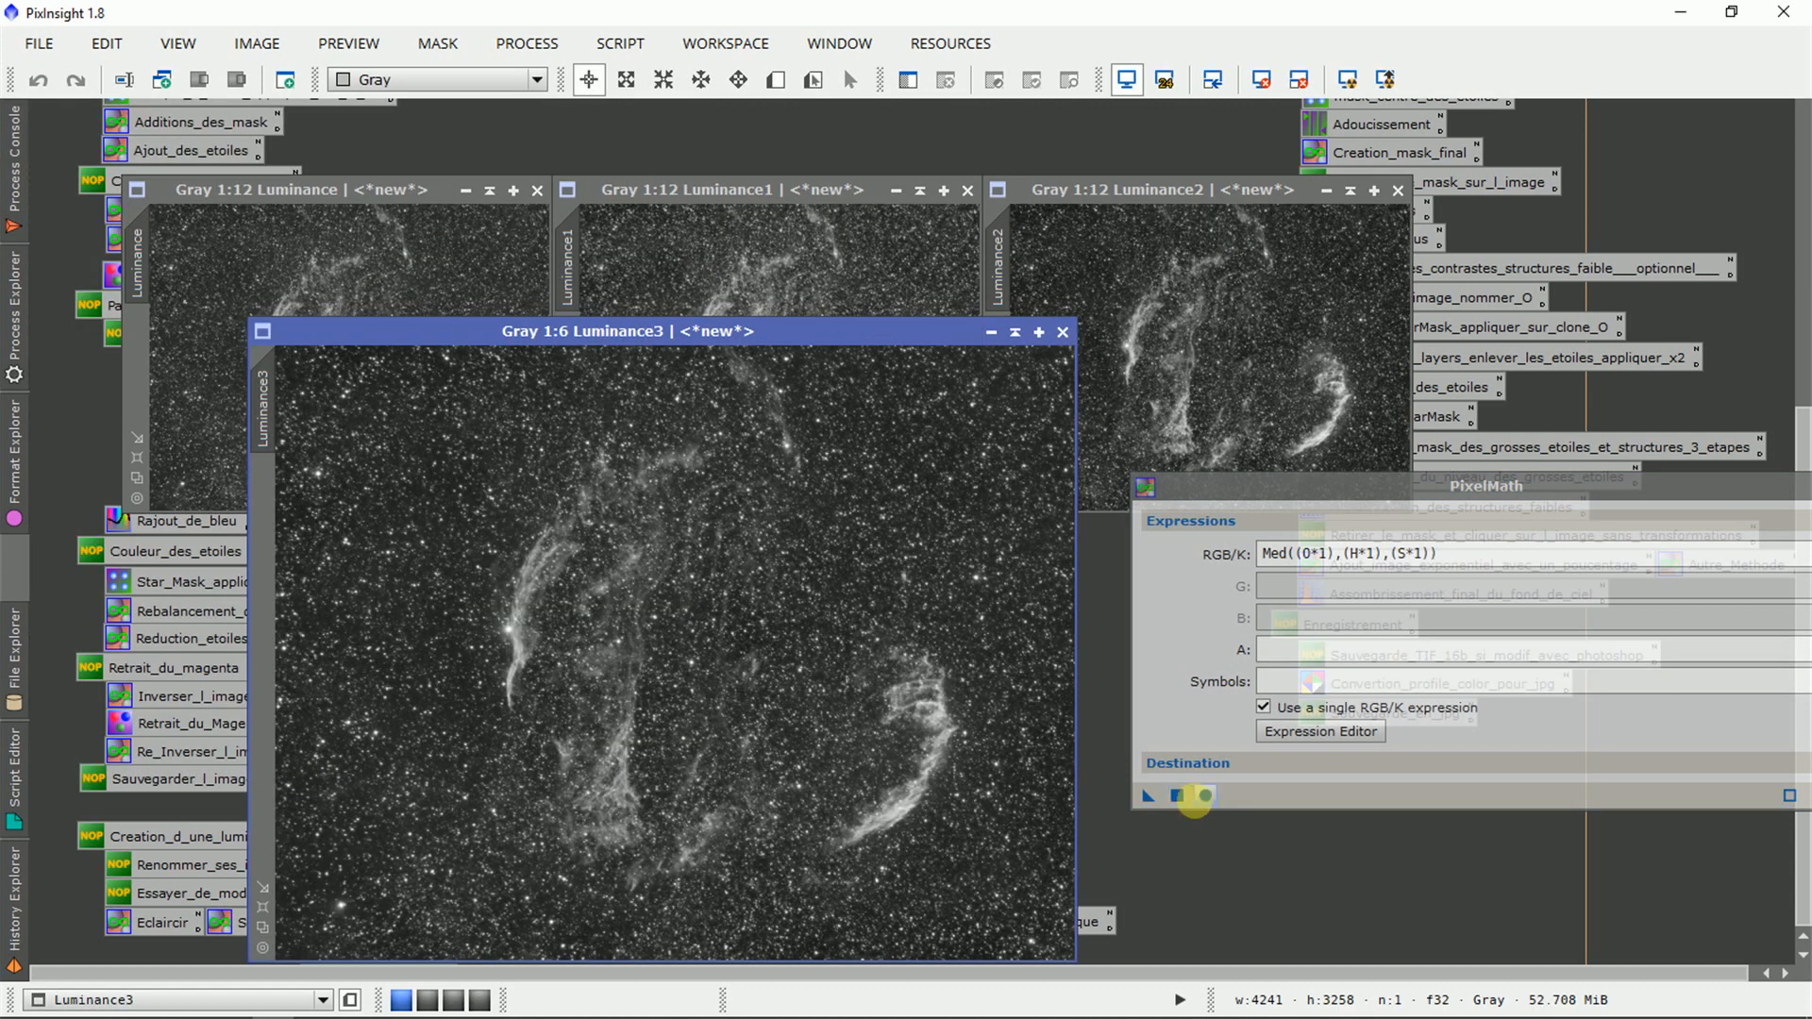
scroll(456, 767, "down", 3)
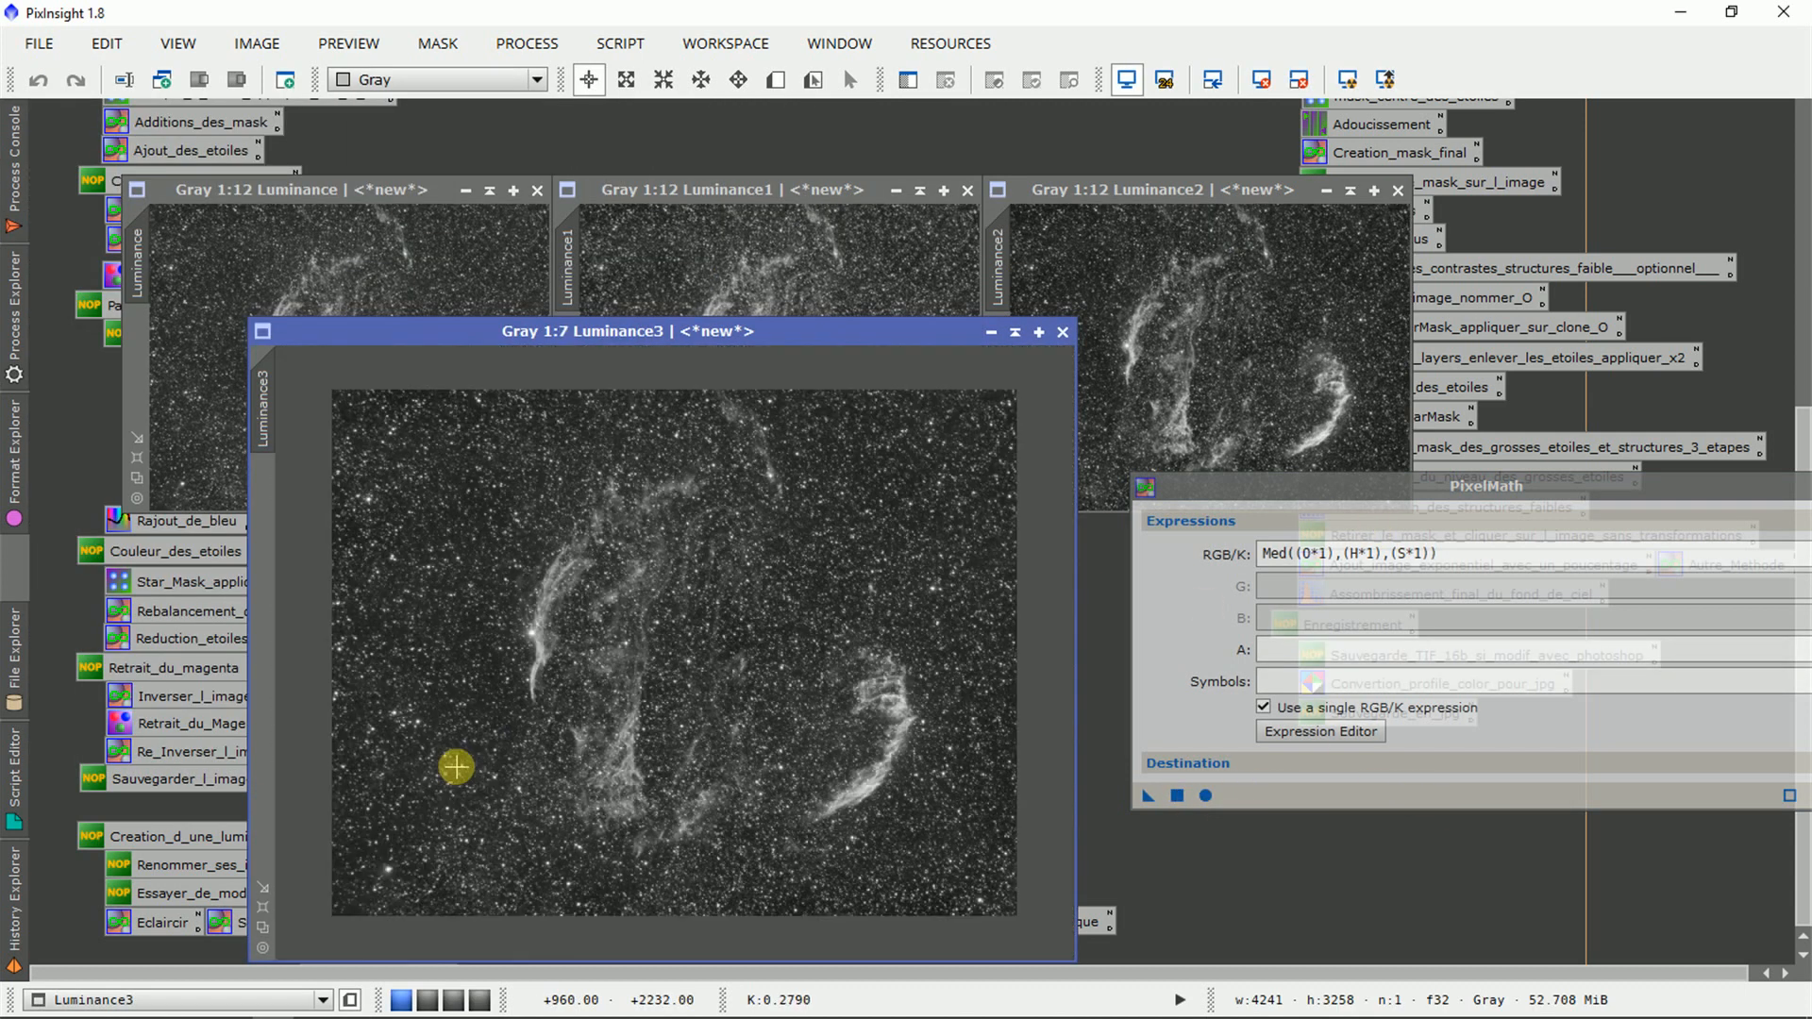
scroll(456, 767, "down", 2)
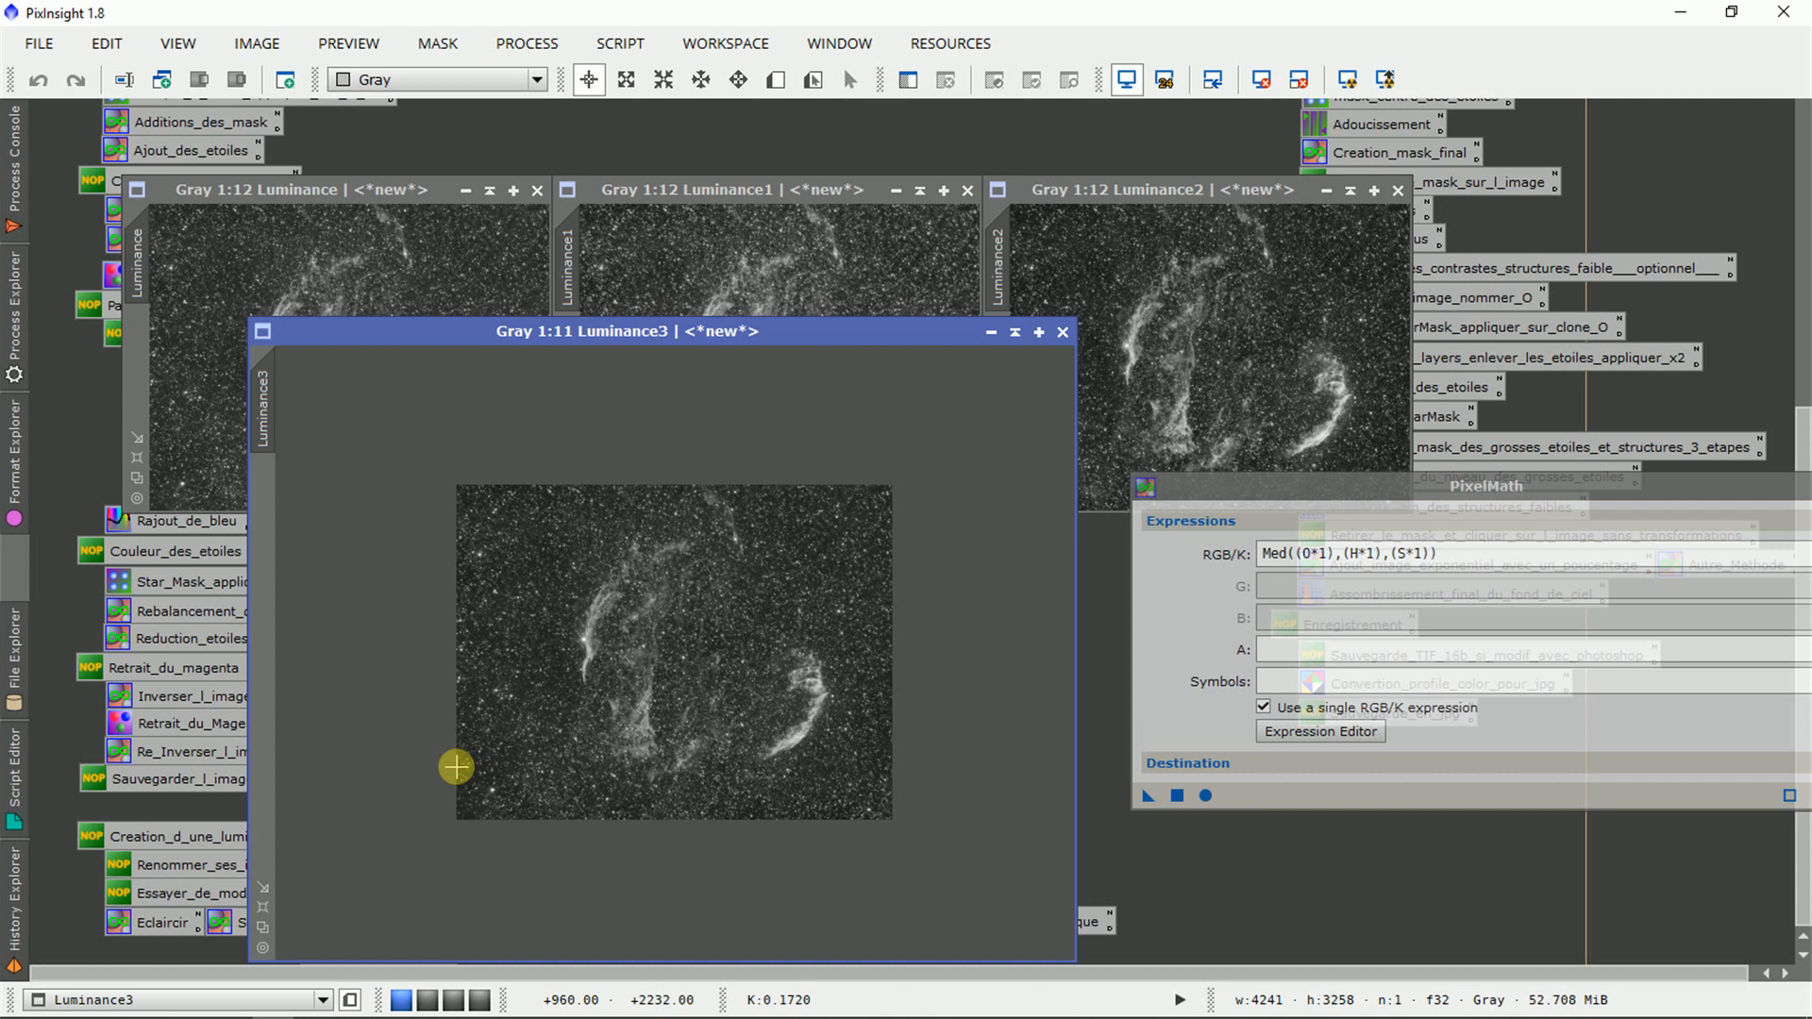
scroll(456, 767, "down", 1)
left_click(261, 889)
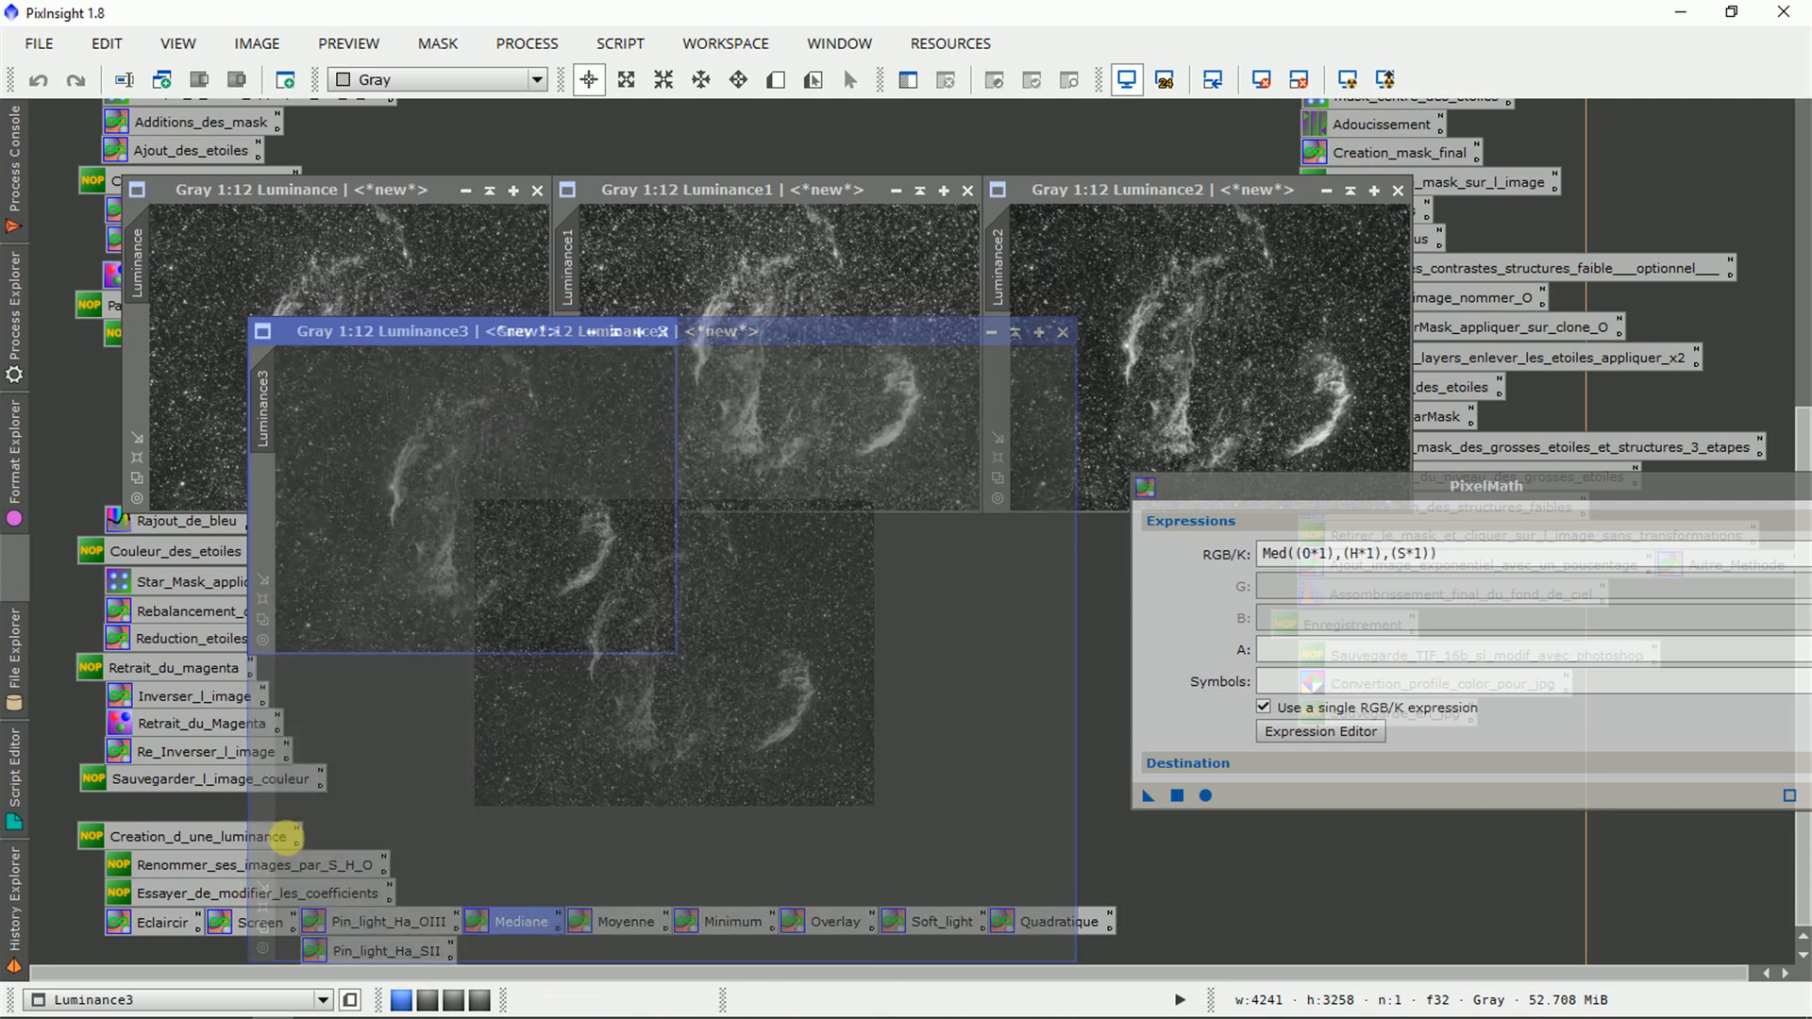
left_click_drag(396, 327, 1566, 195)
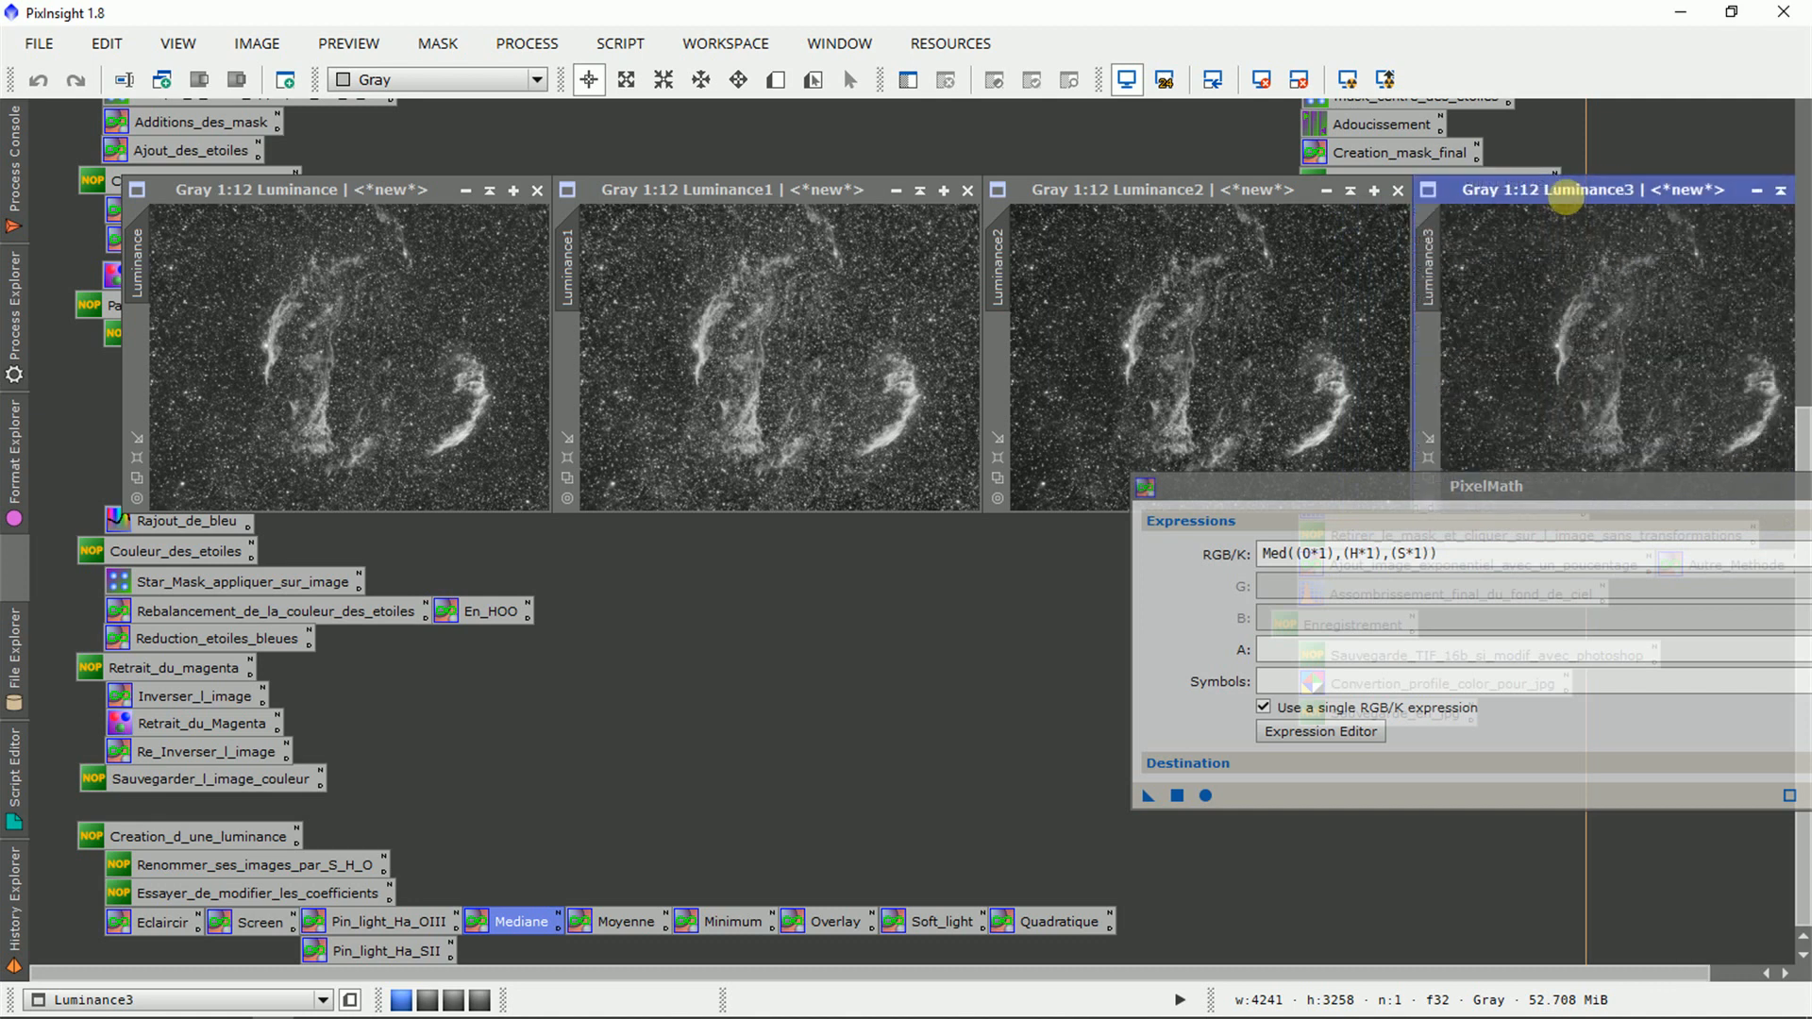
Apply the Moyenne instance, avg((O*1),(H*1),(S*1)), and fit its result at 1:12 directly below the Luminance image
double_click(620, 920)
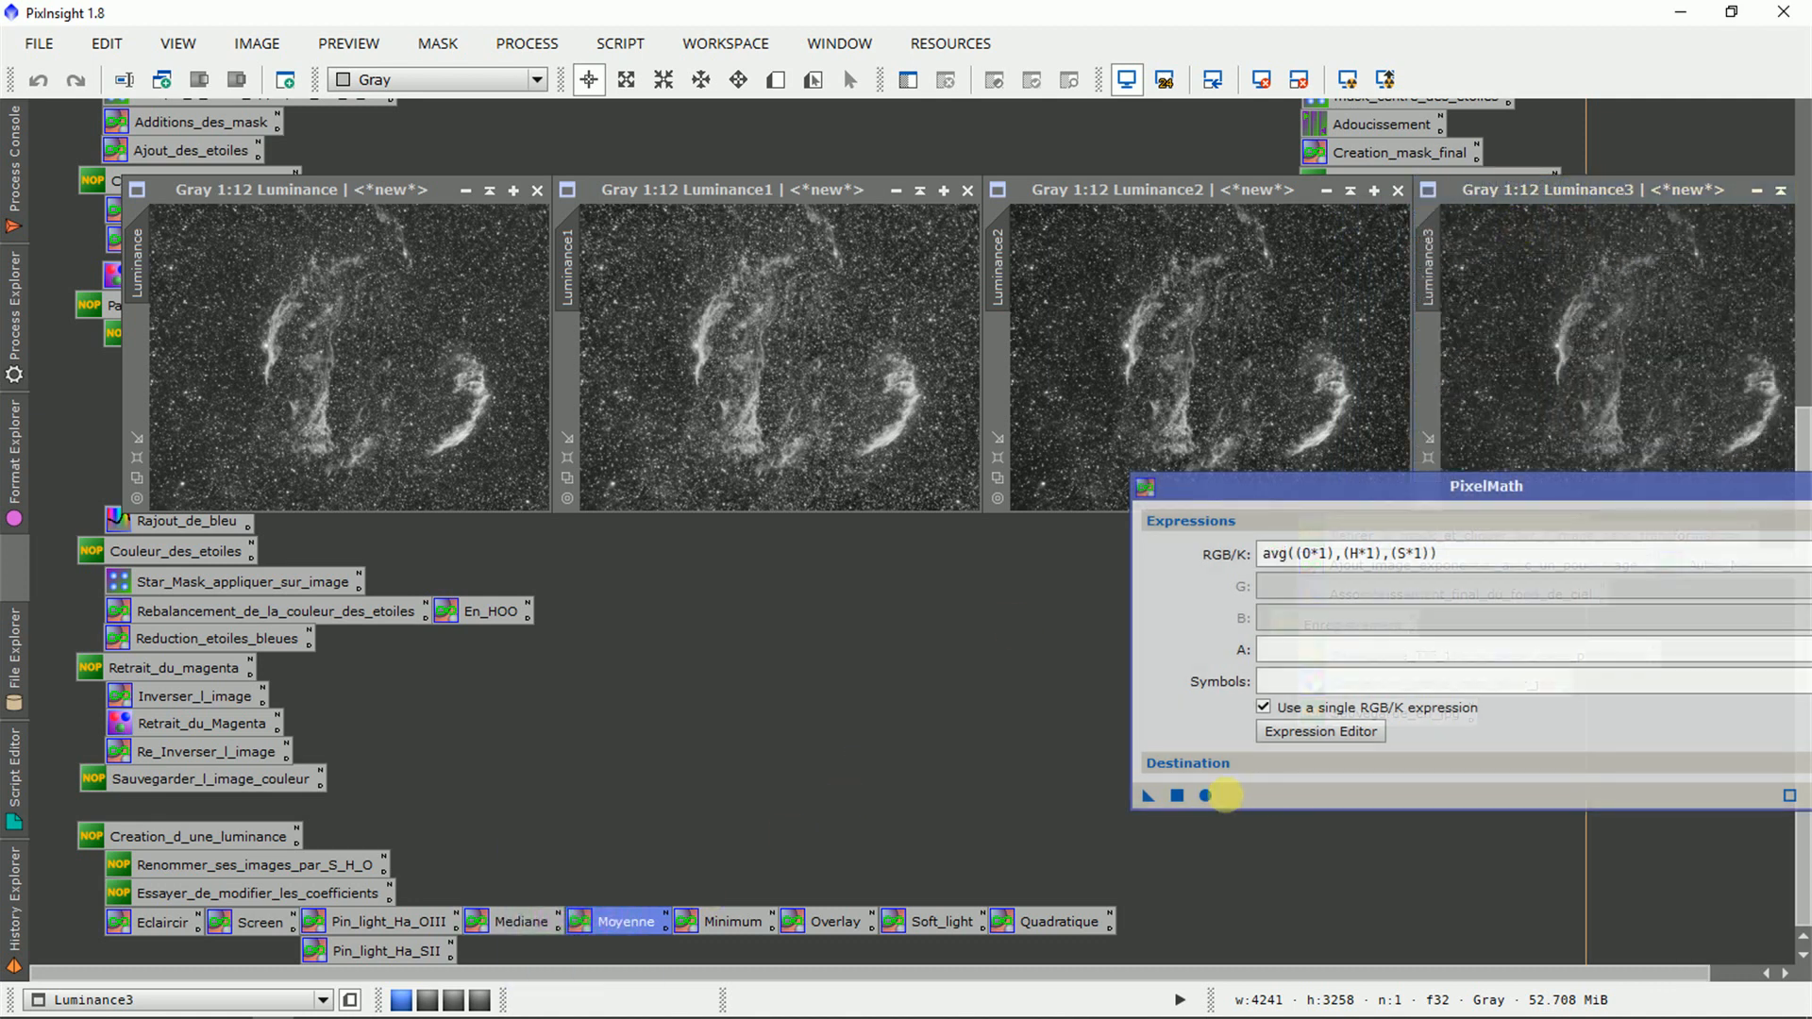
left_click(1177, 795)
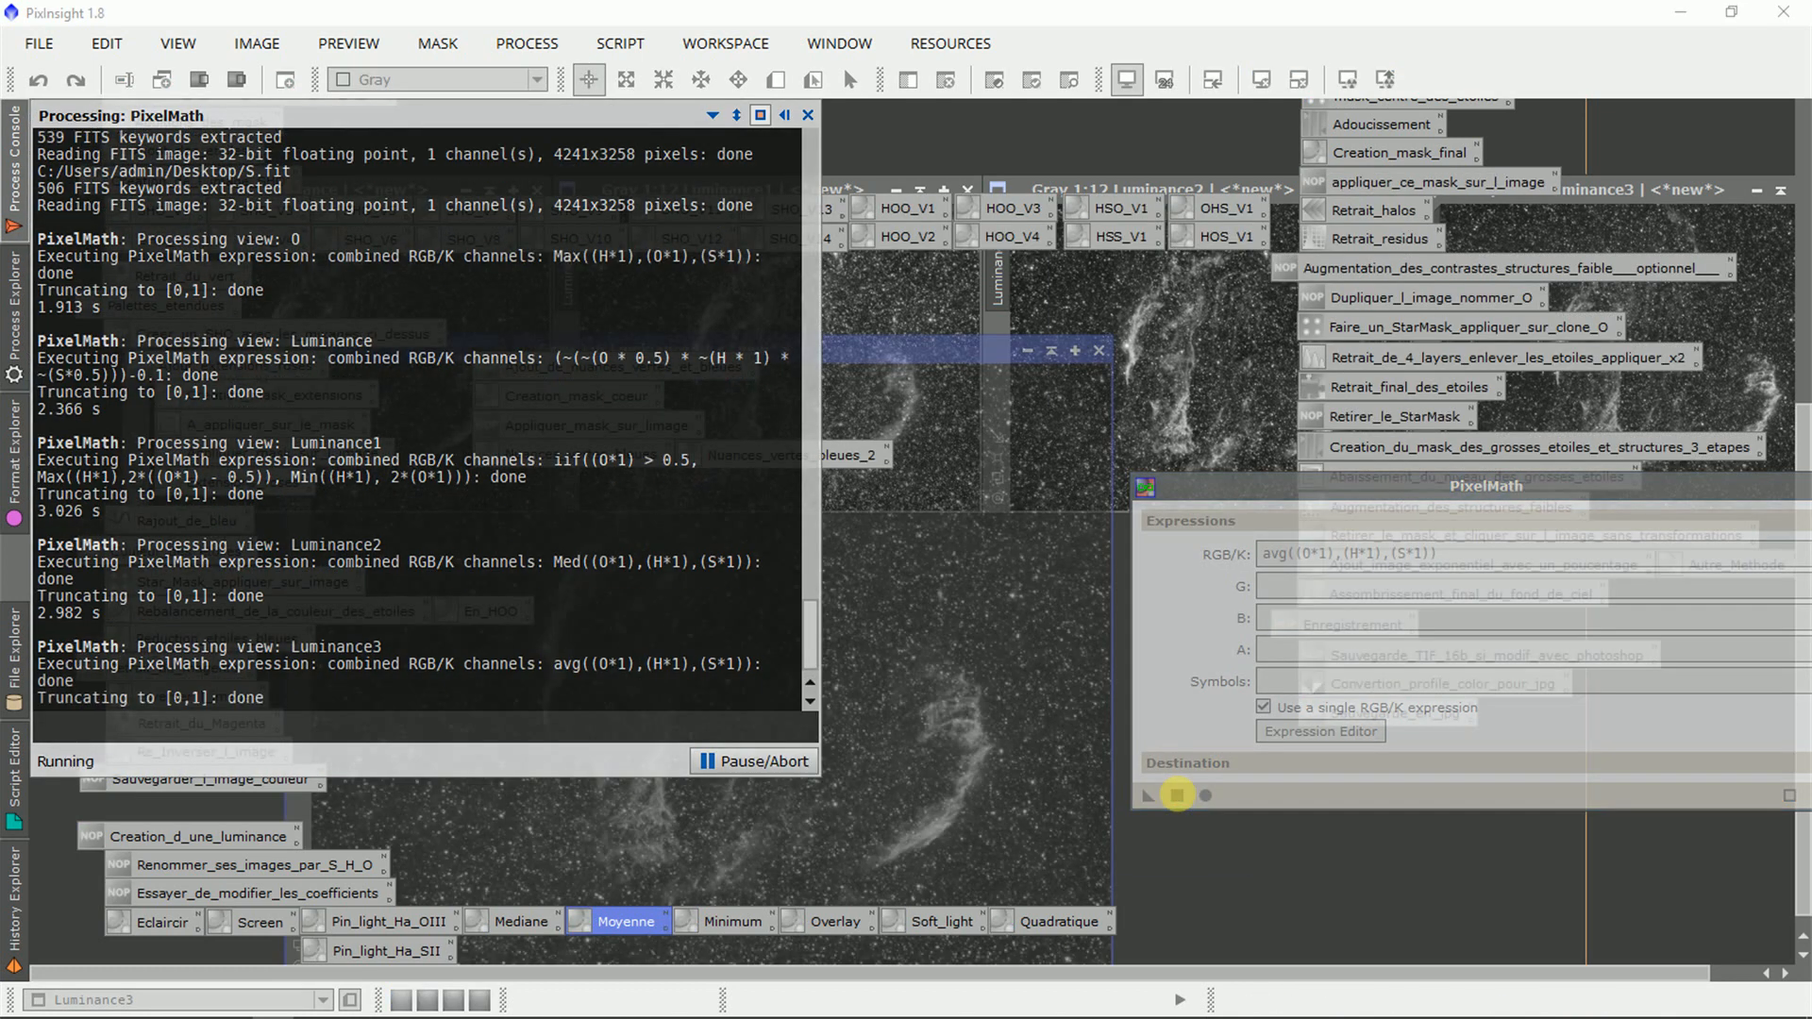
scroll(976, 683, "down", 4)
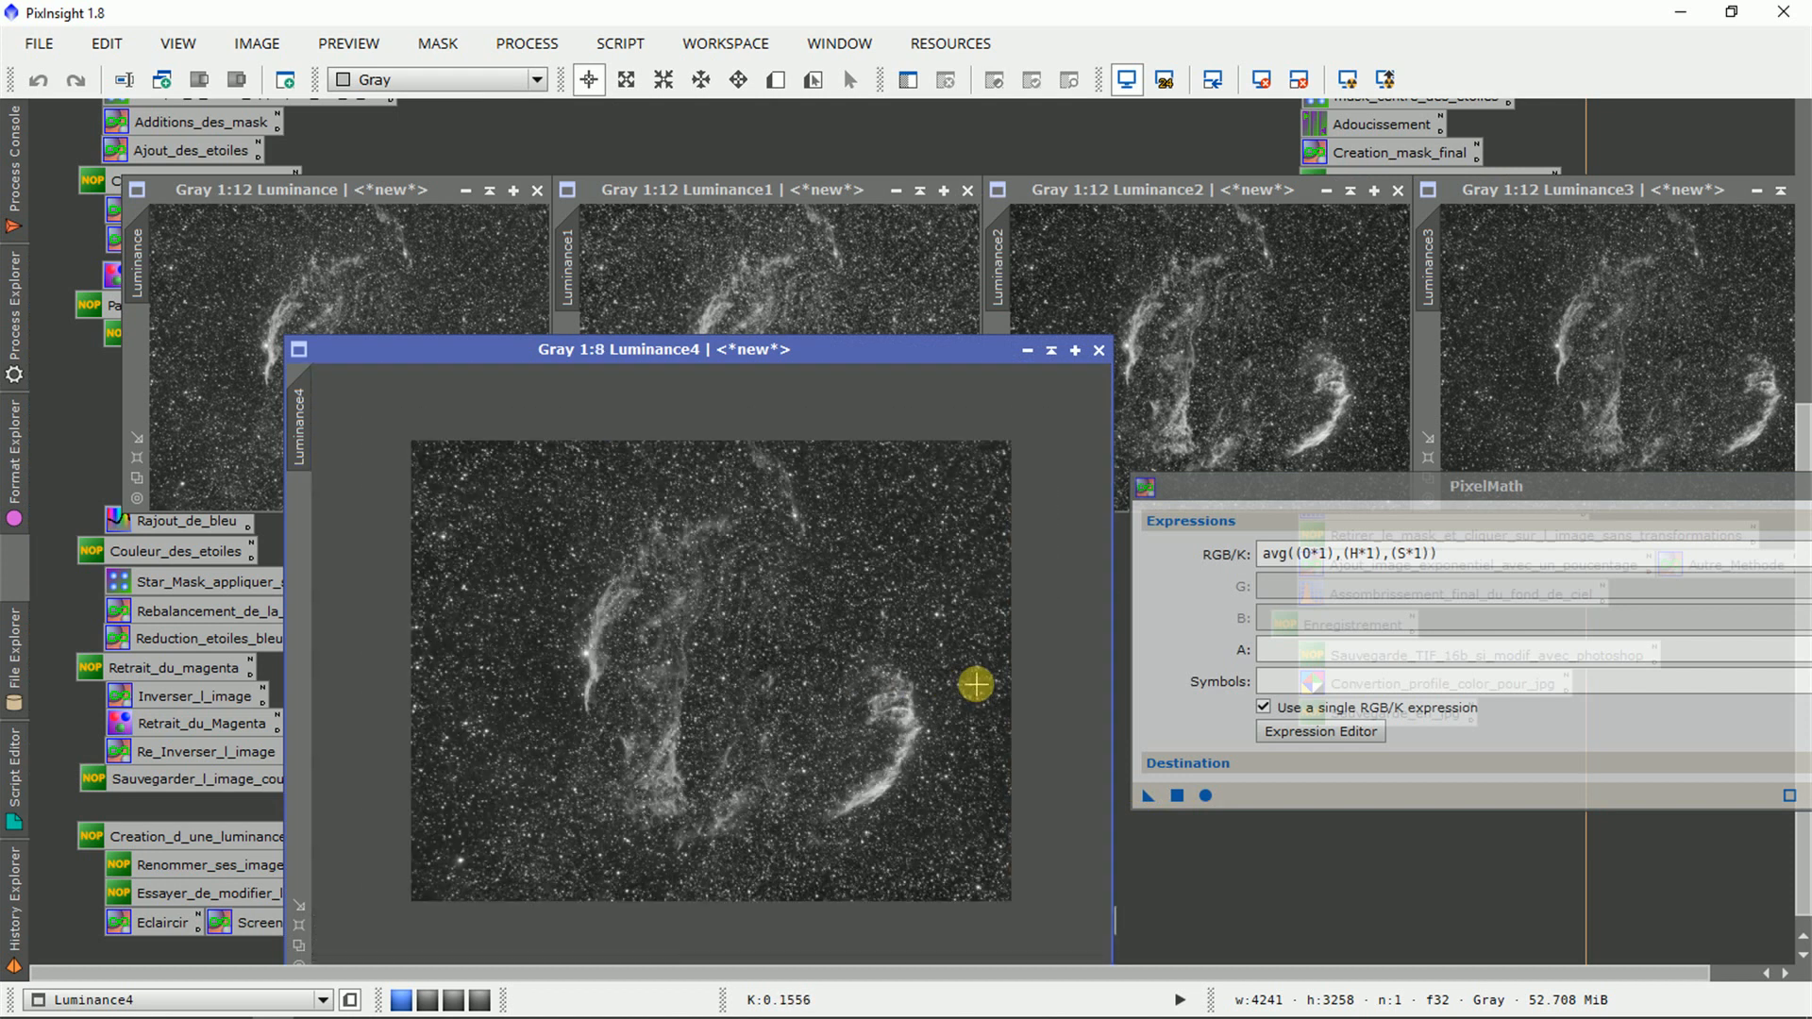
scroll(976, 684, "down", 1)
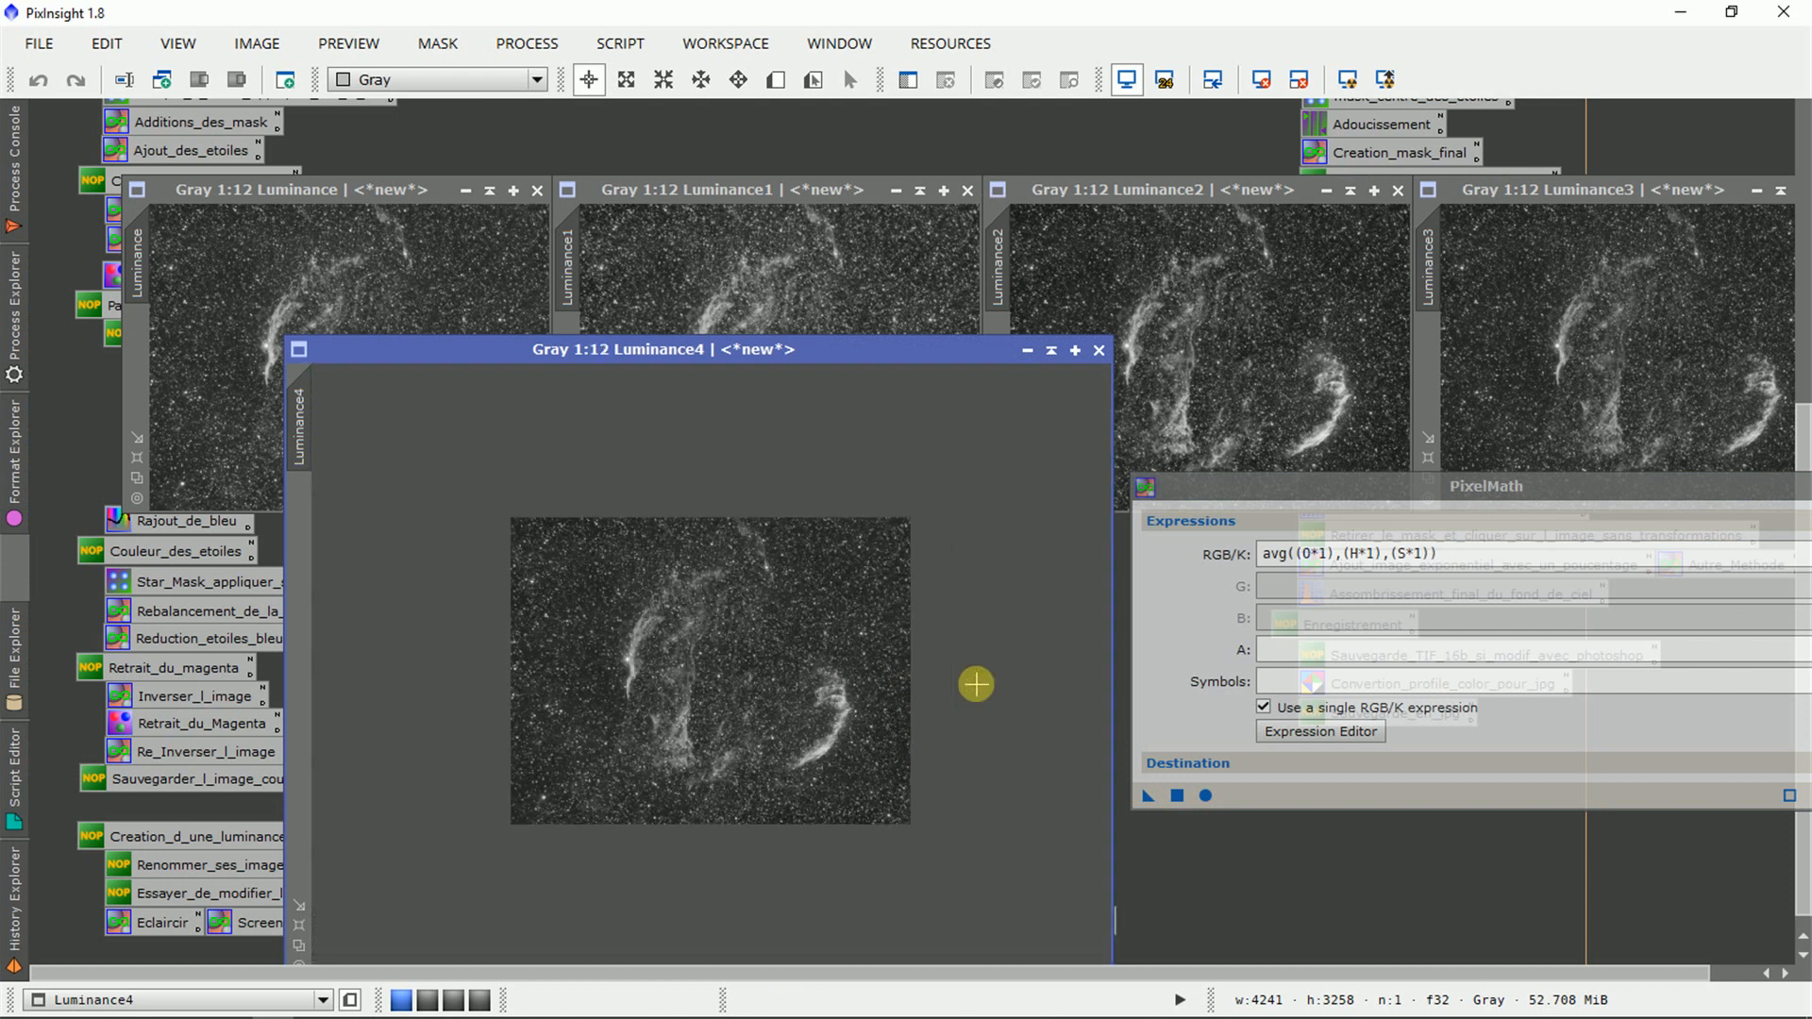
left_click(301, 904)
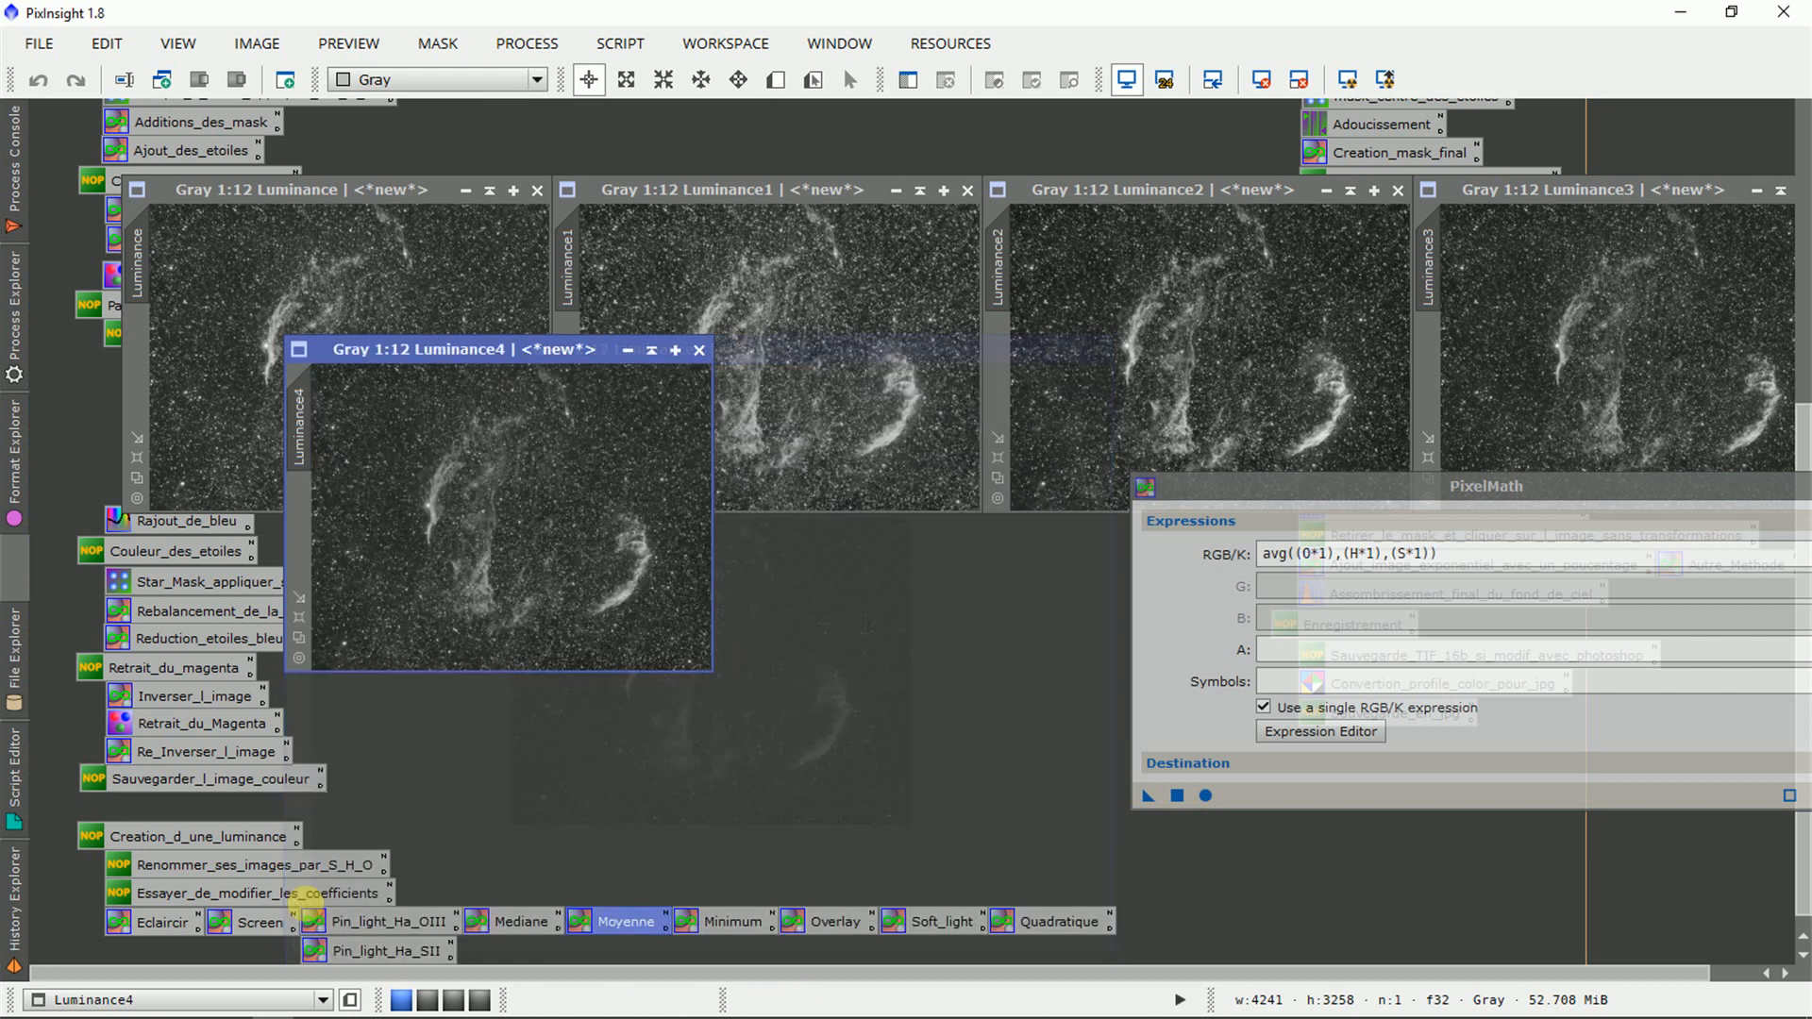
left_click_drag(458, 347, 295, 525)
Apply the Minimum instance, min((O*1),(H*1),(S*1)), and fit its result at 1:12 beside the Moyenne result, below the Screen result
double_click(746, 930)
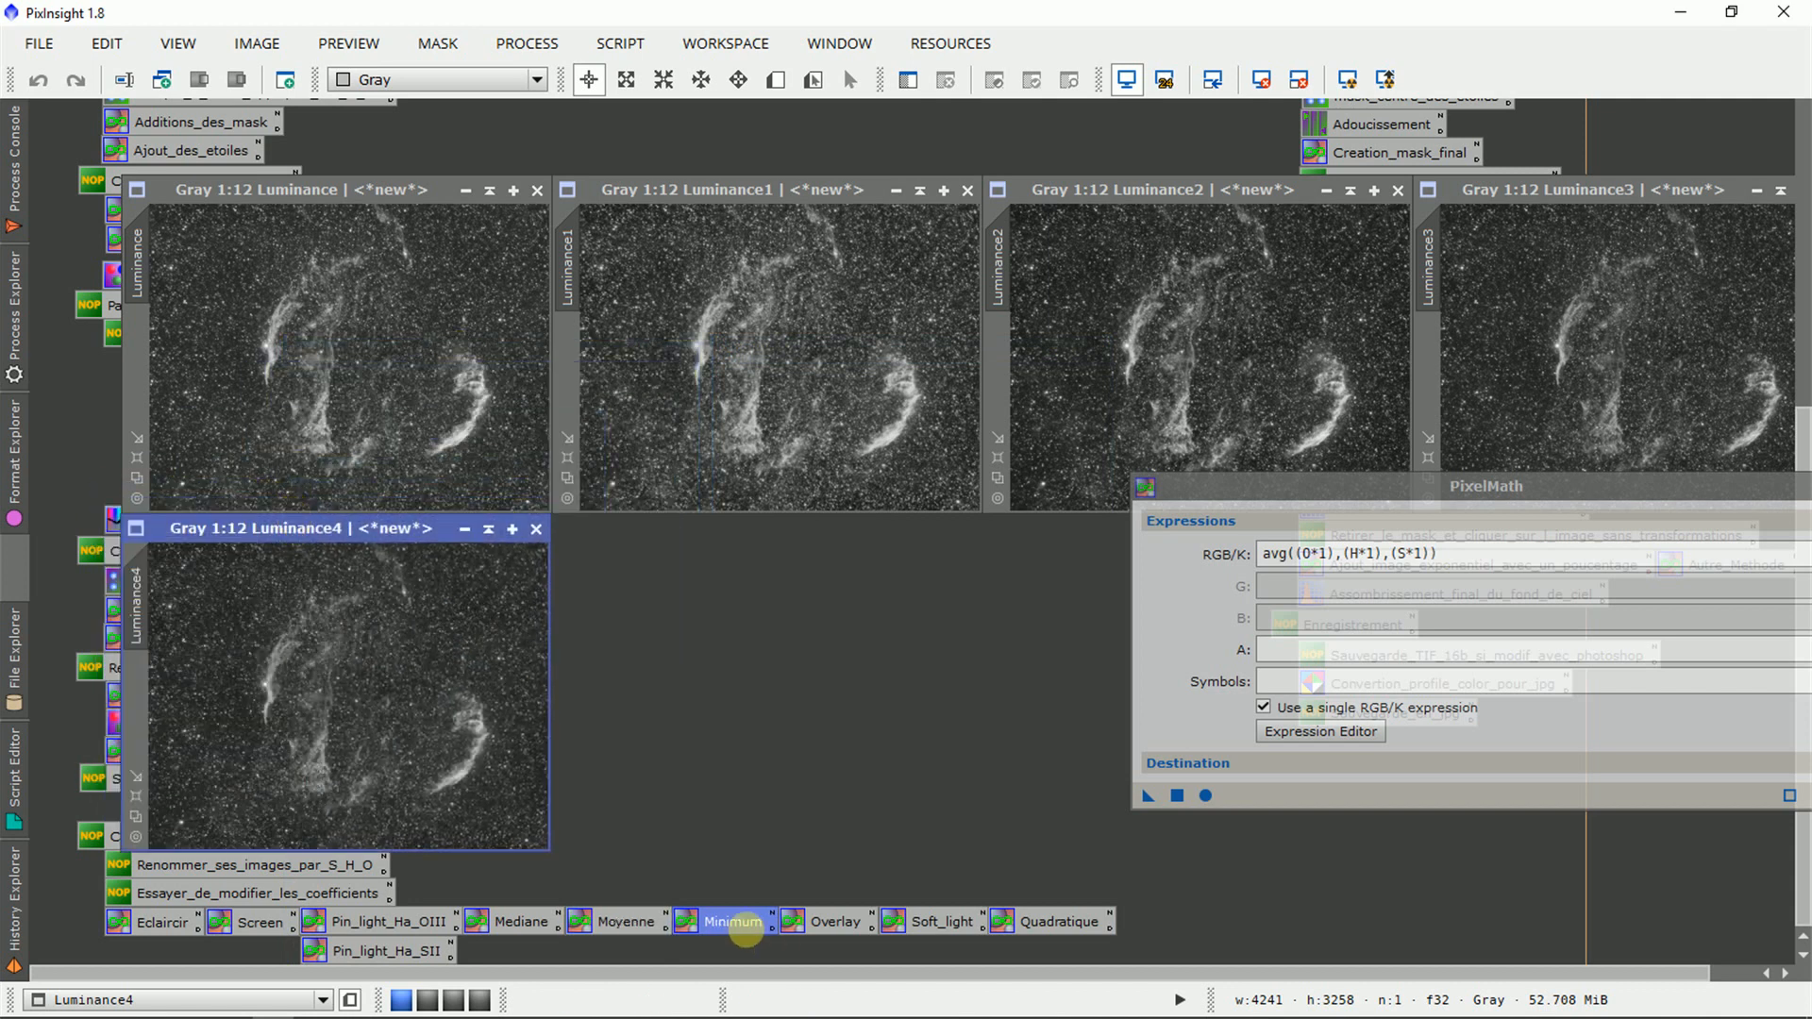
left_click(1206, 795)
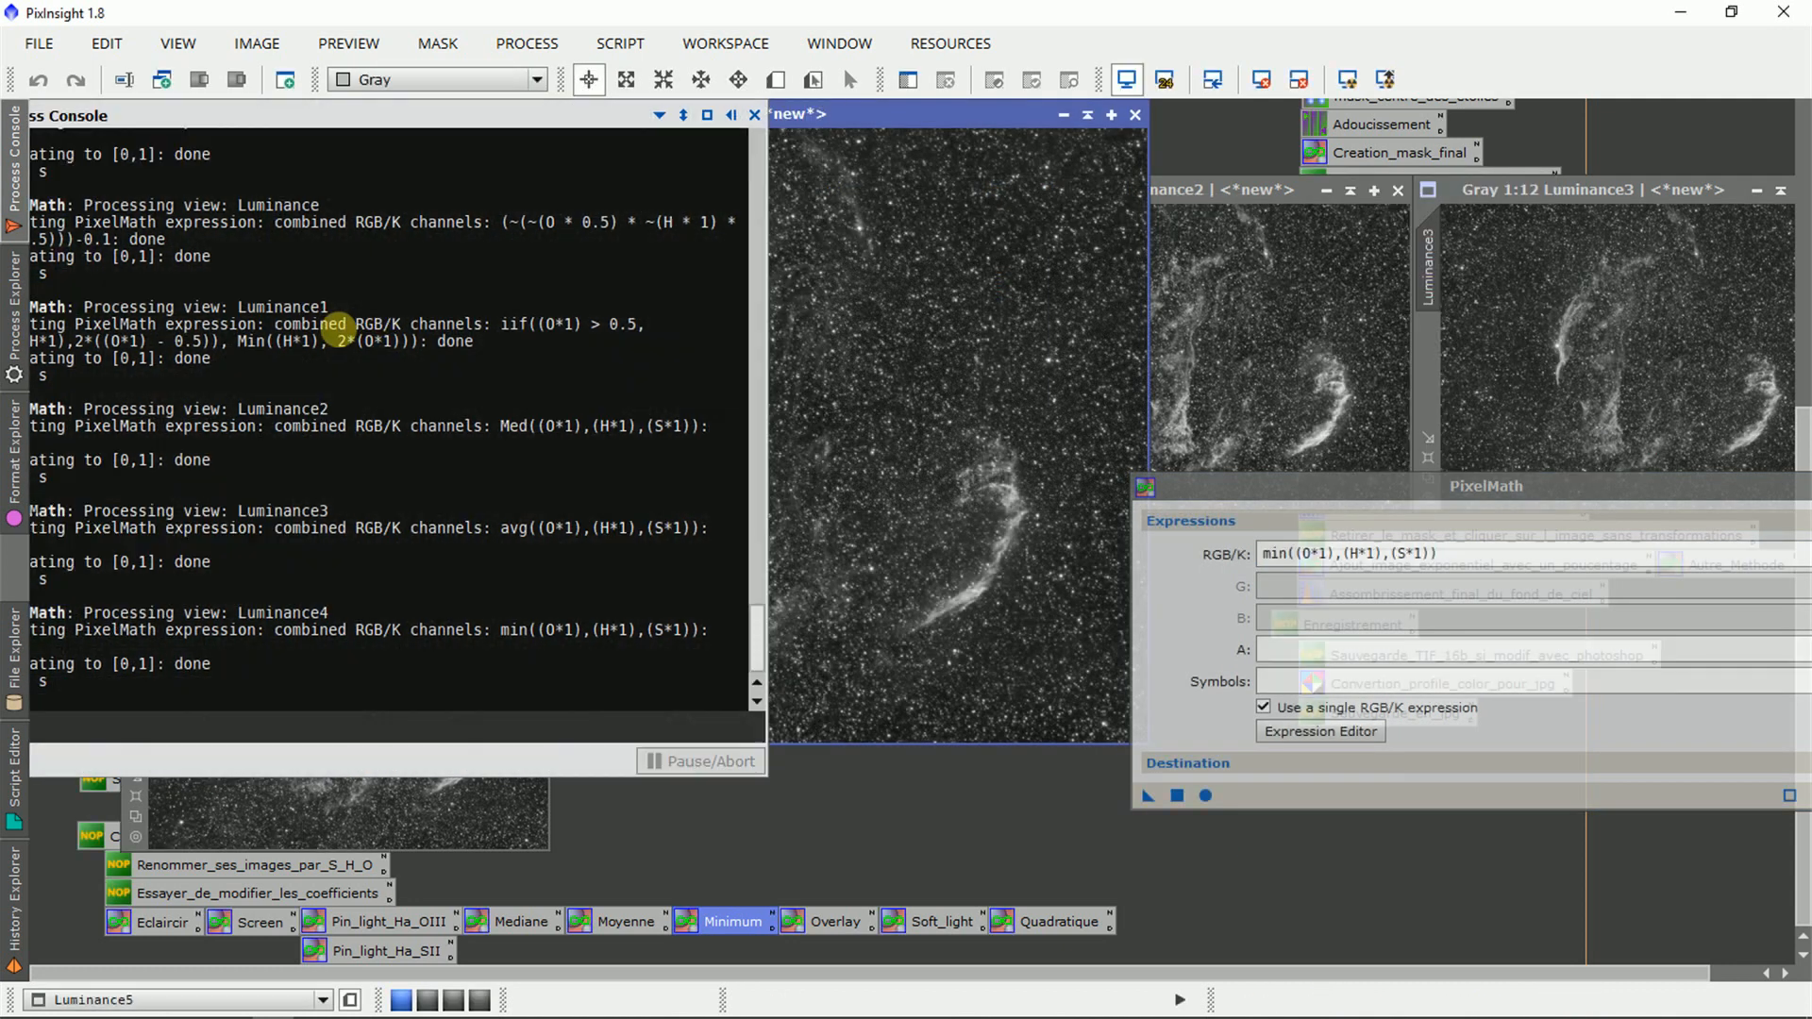
scroll(942, 642, "down", 5)
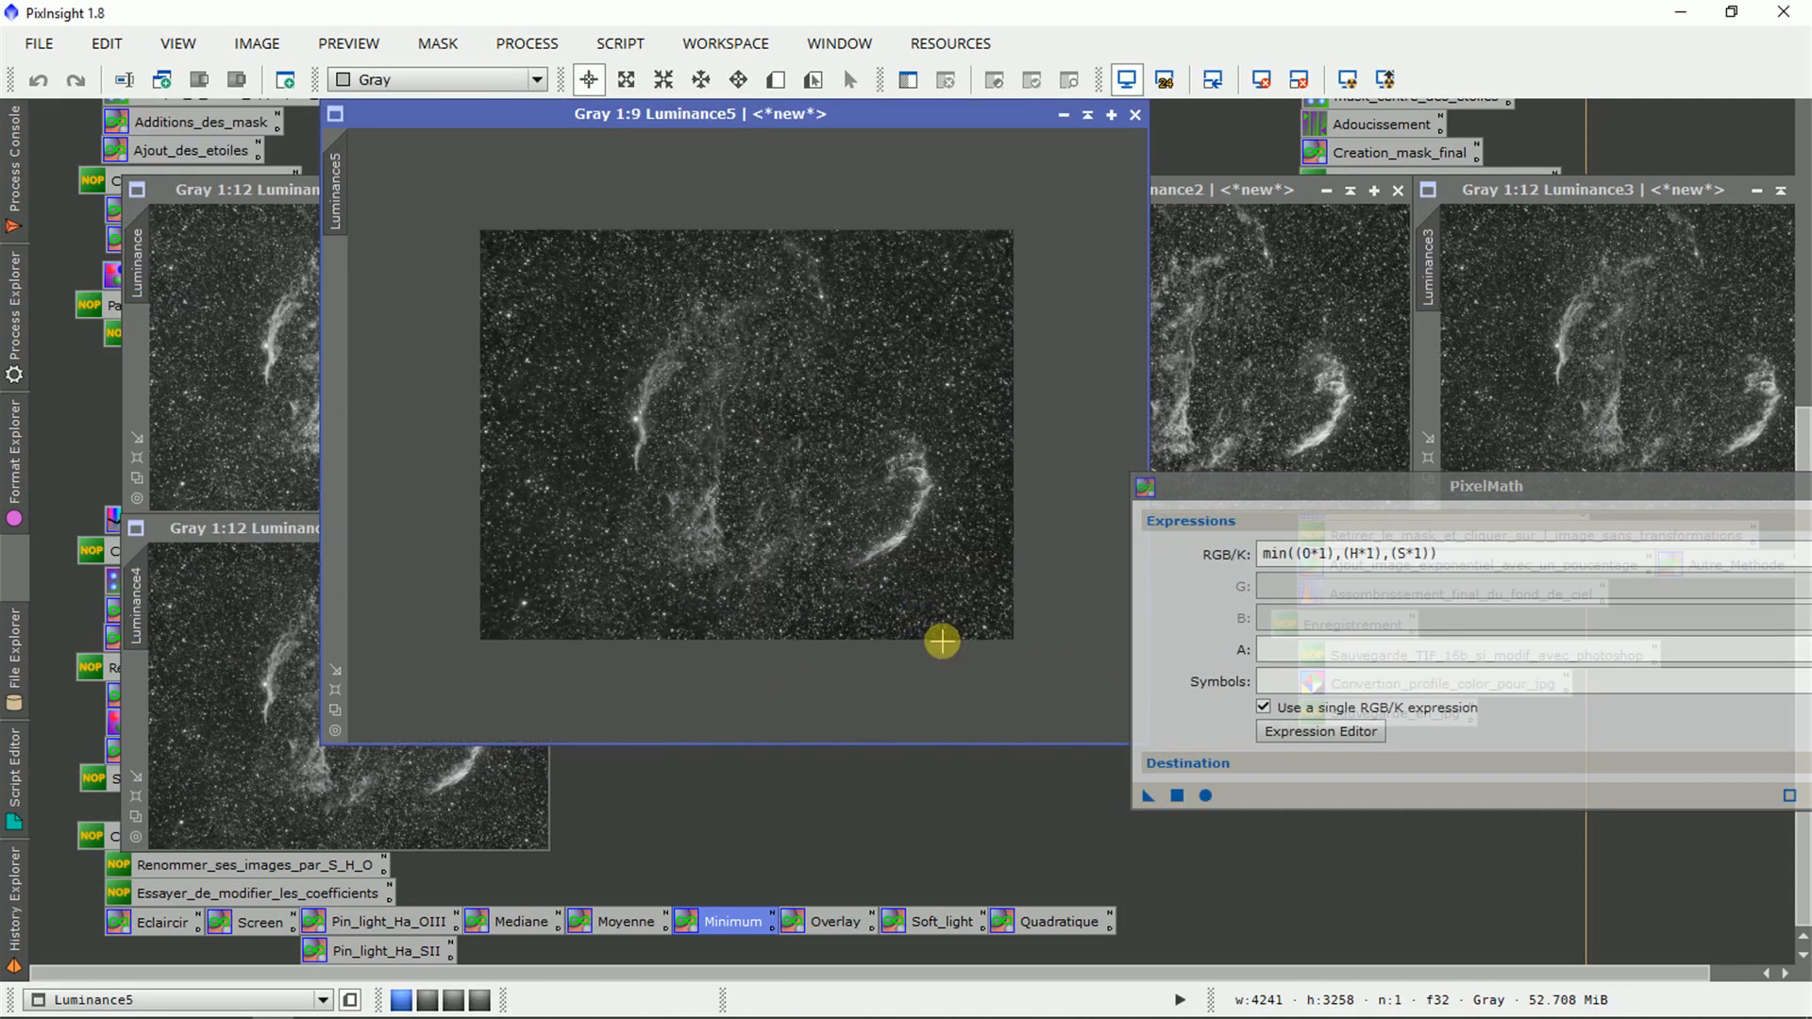
scroll(942, 642, "down", 1)
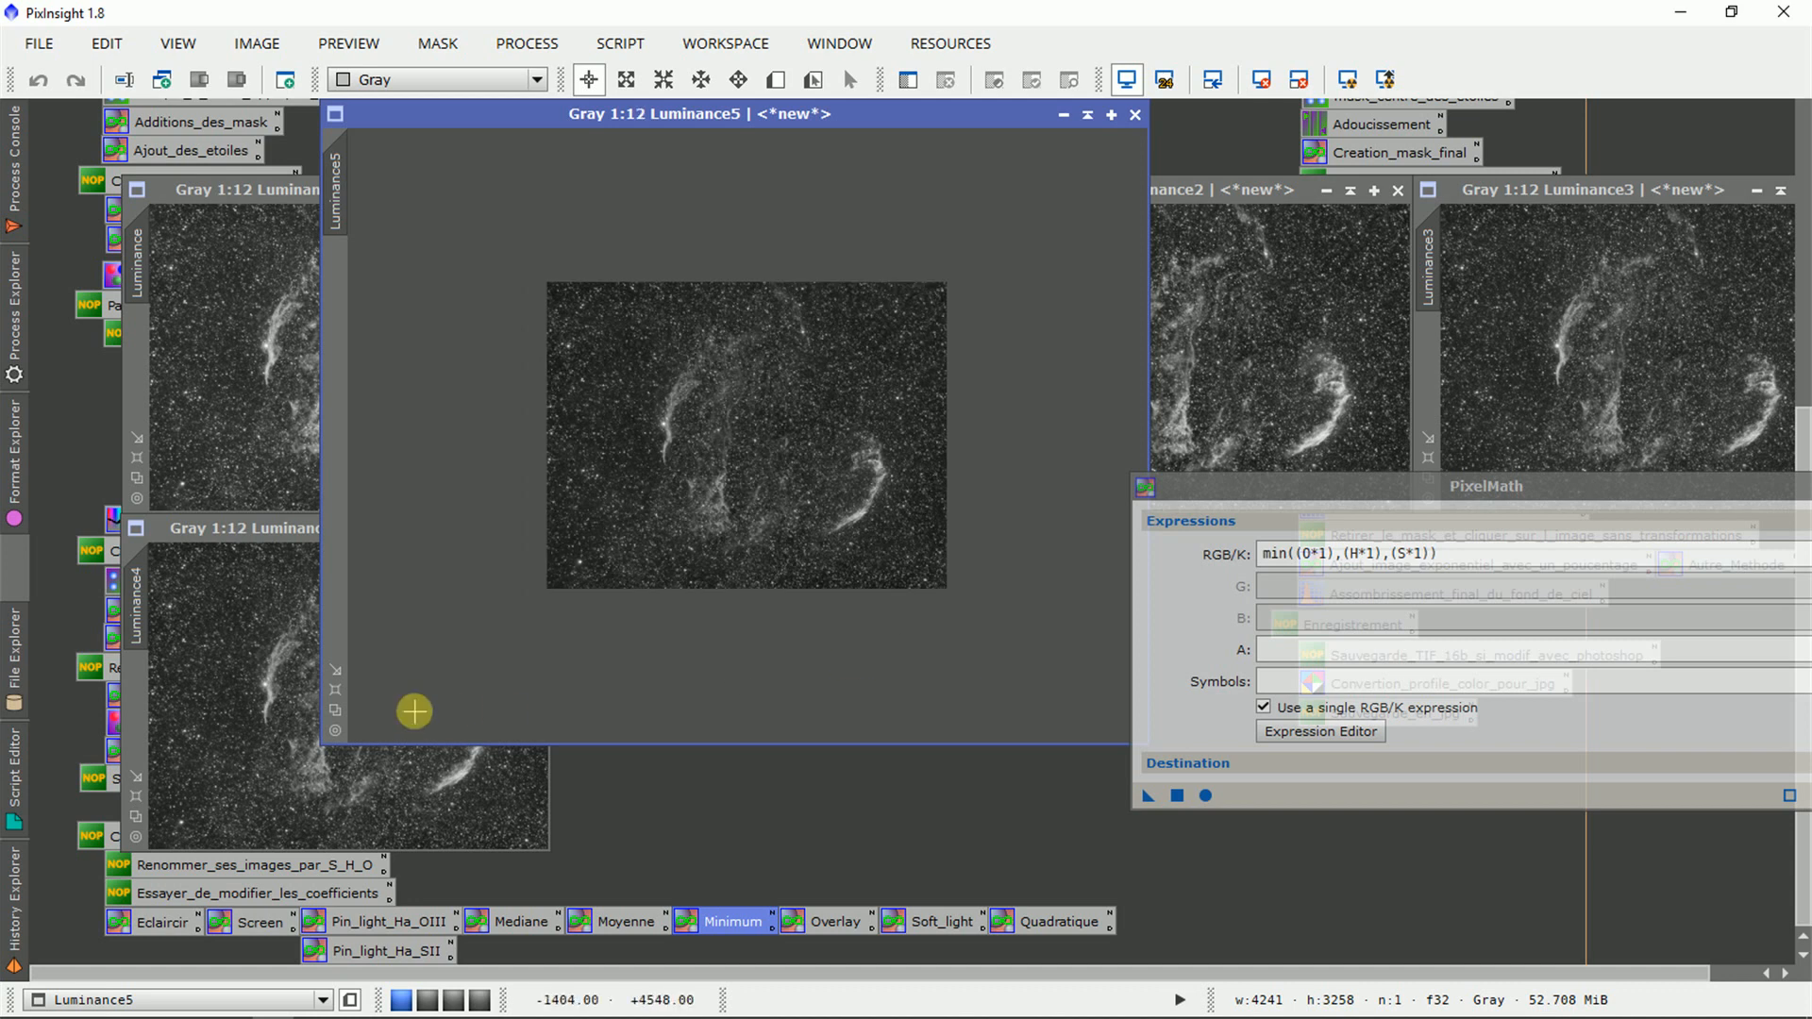
left_click(335, 670)
left_click_drag(498, 111, 714, 545)
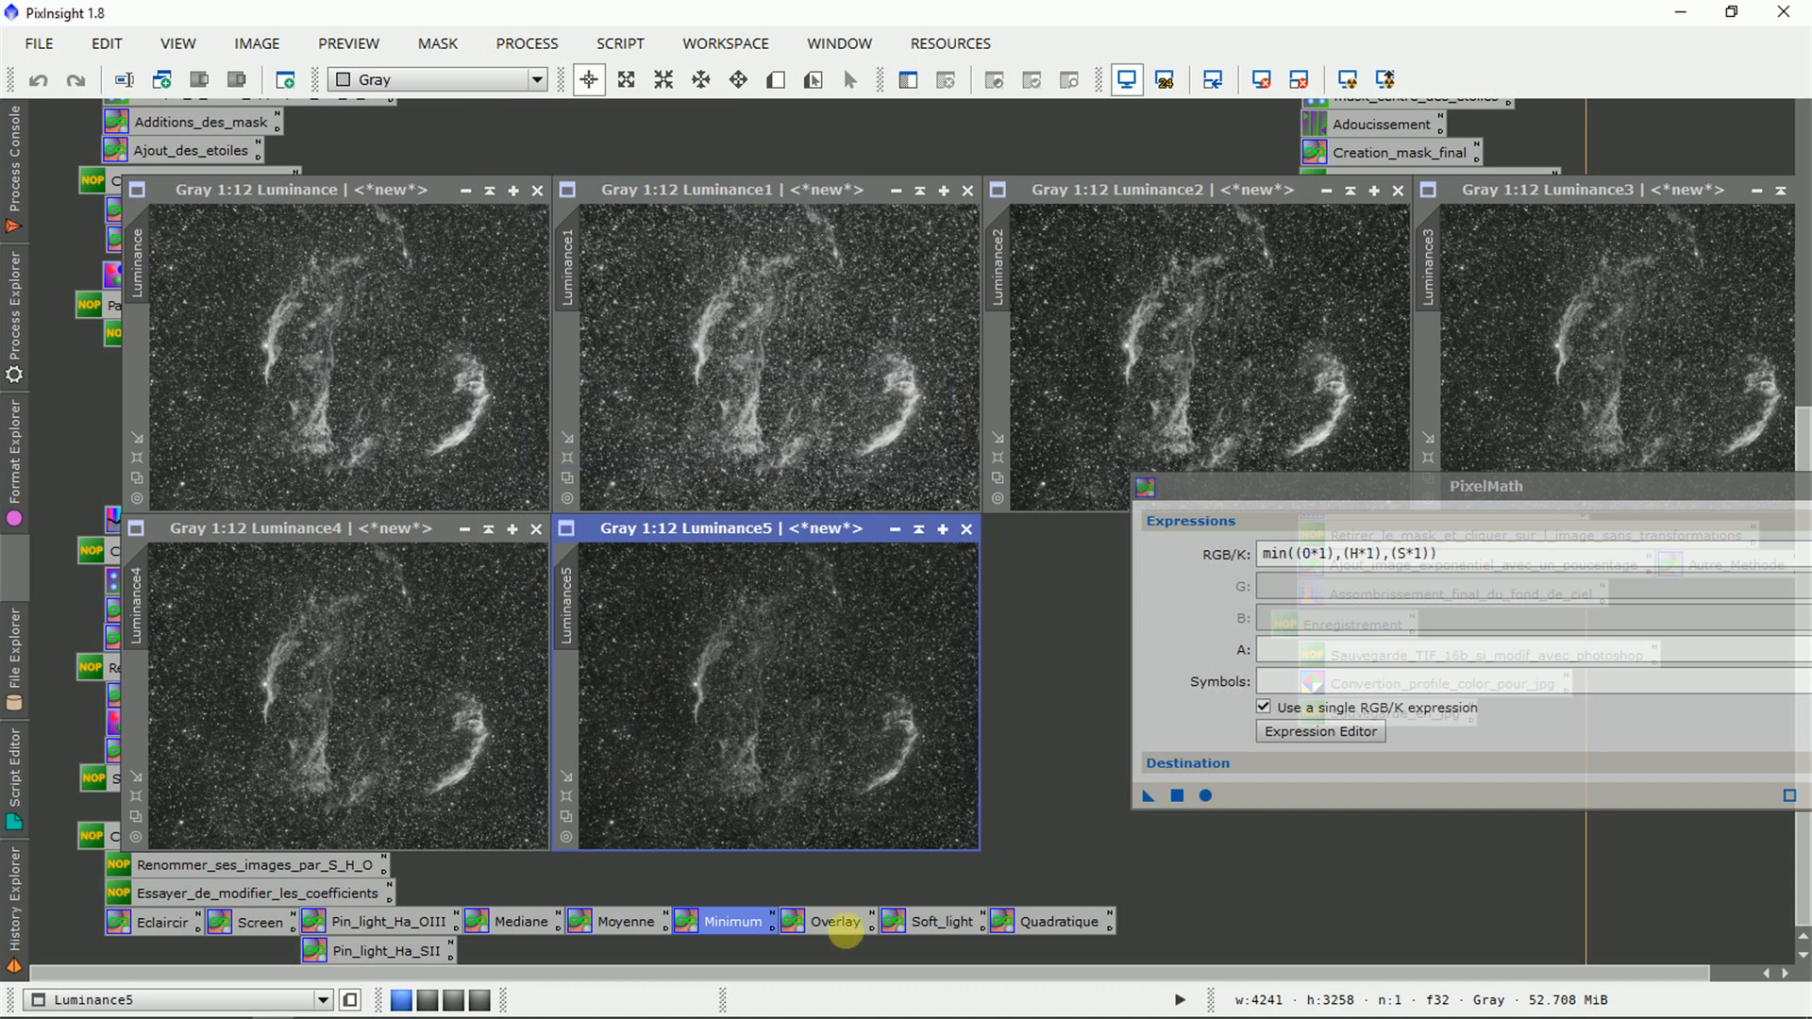
Apply the Overlay PixelMath instance to create another luminance image, reduce its view to 1:12 and fit its window
double_click(836, 925)
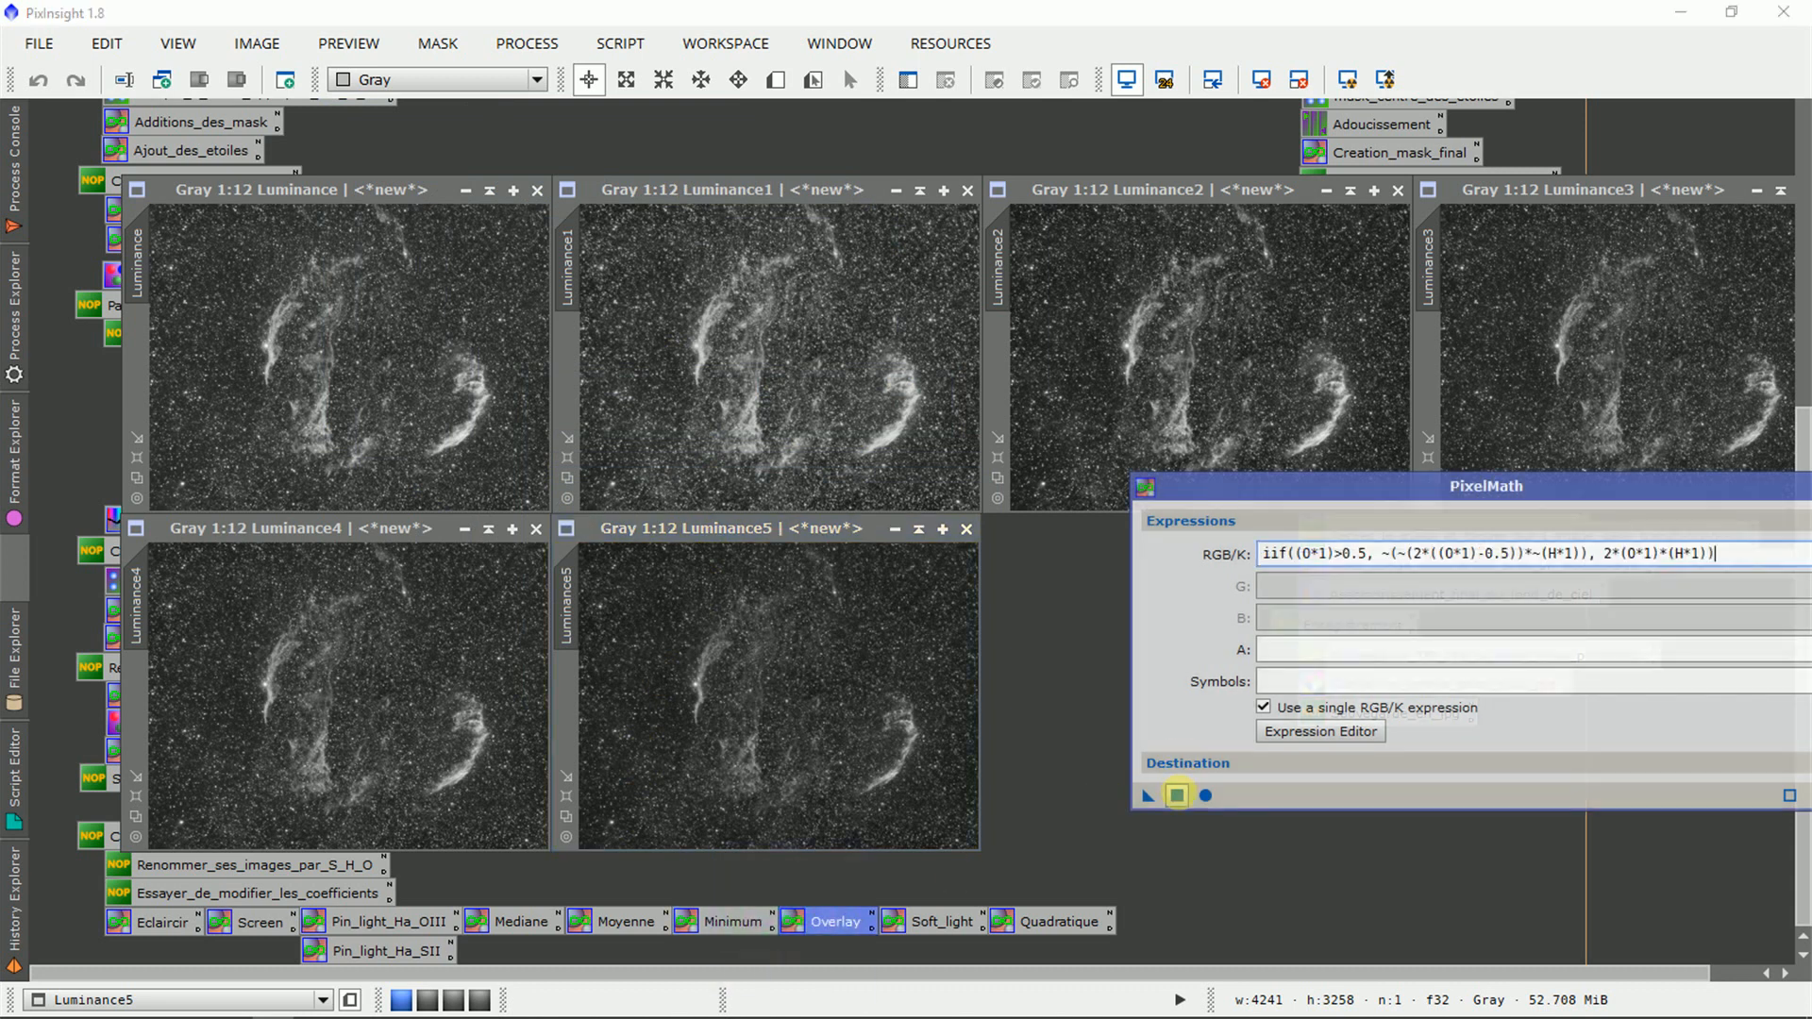
left_click(1177, 796)
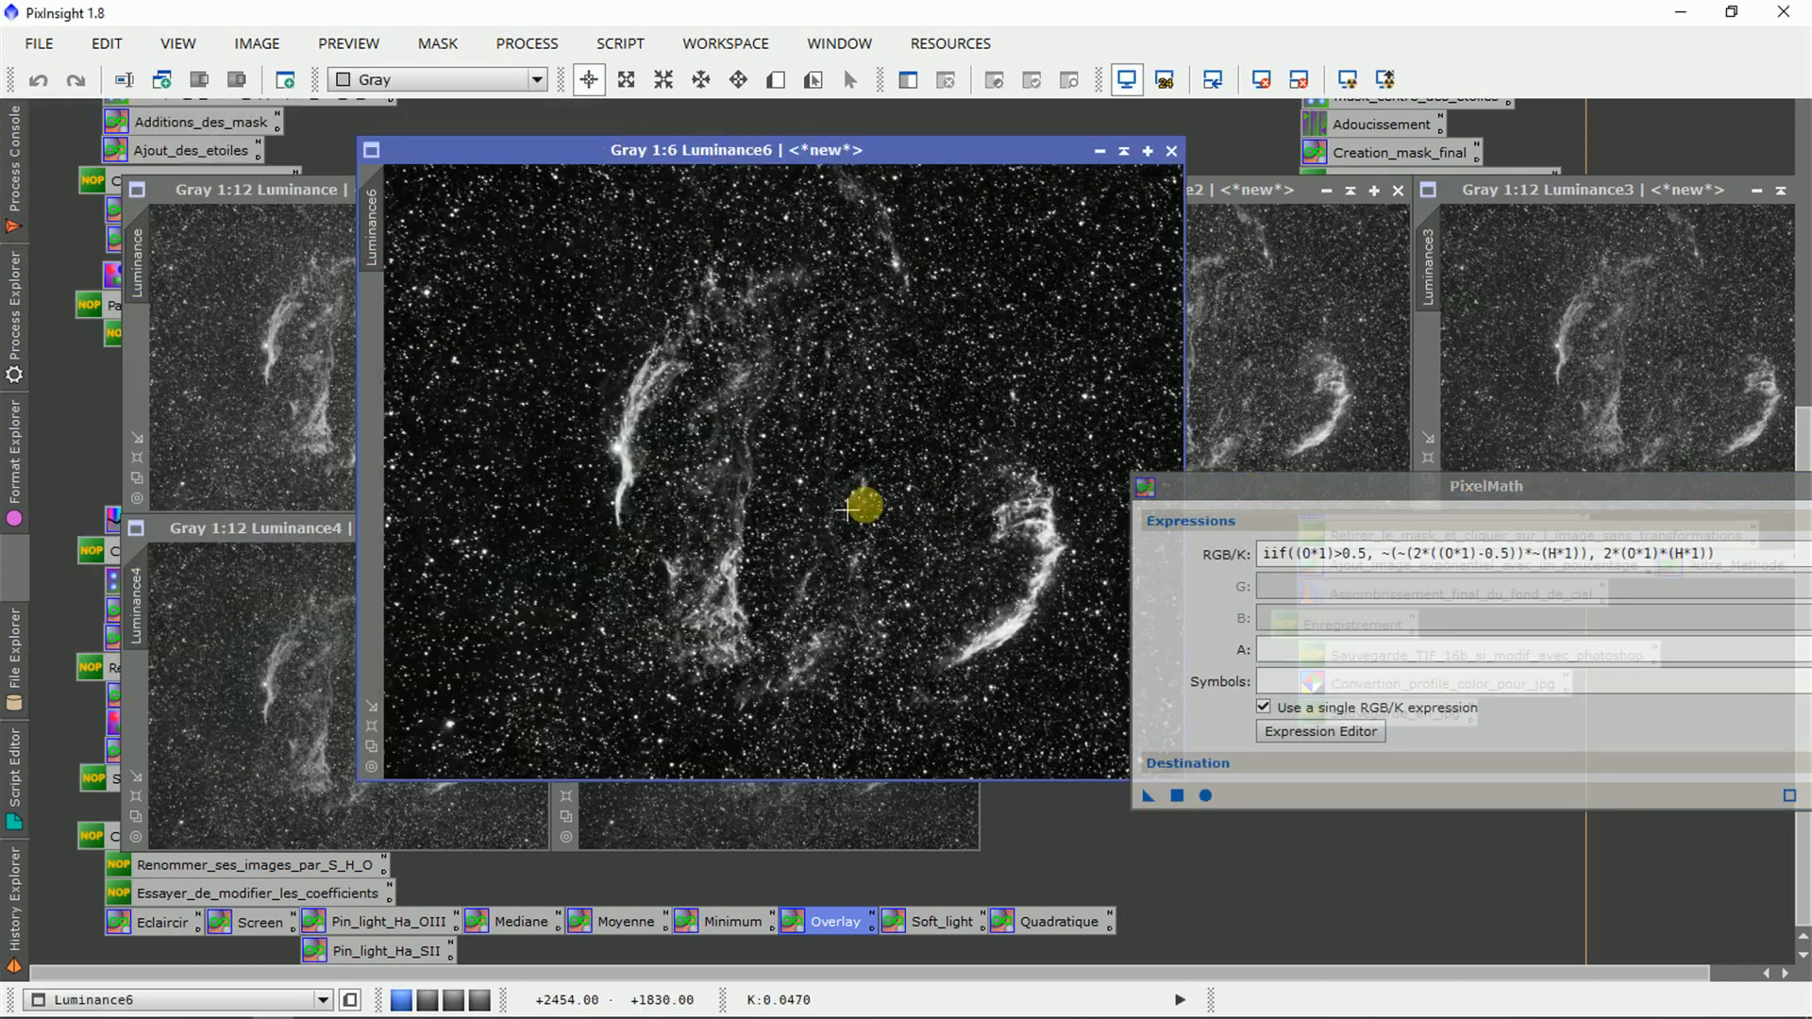
scroll(840, 501, "down", 5)
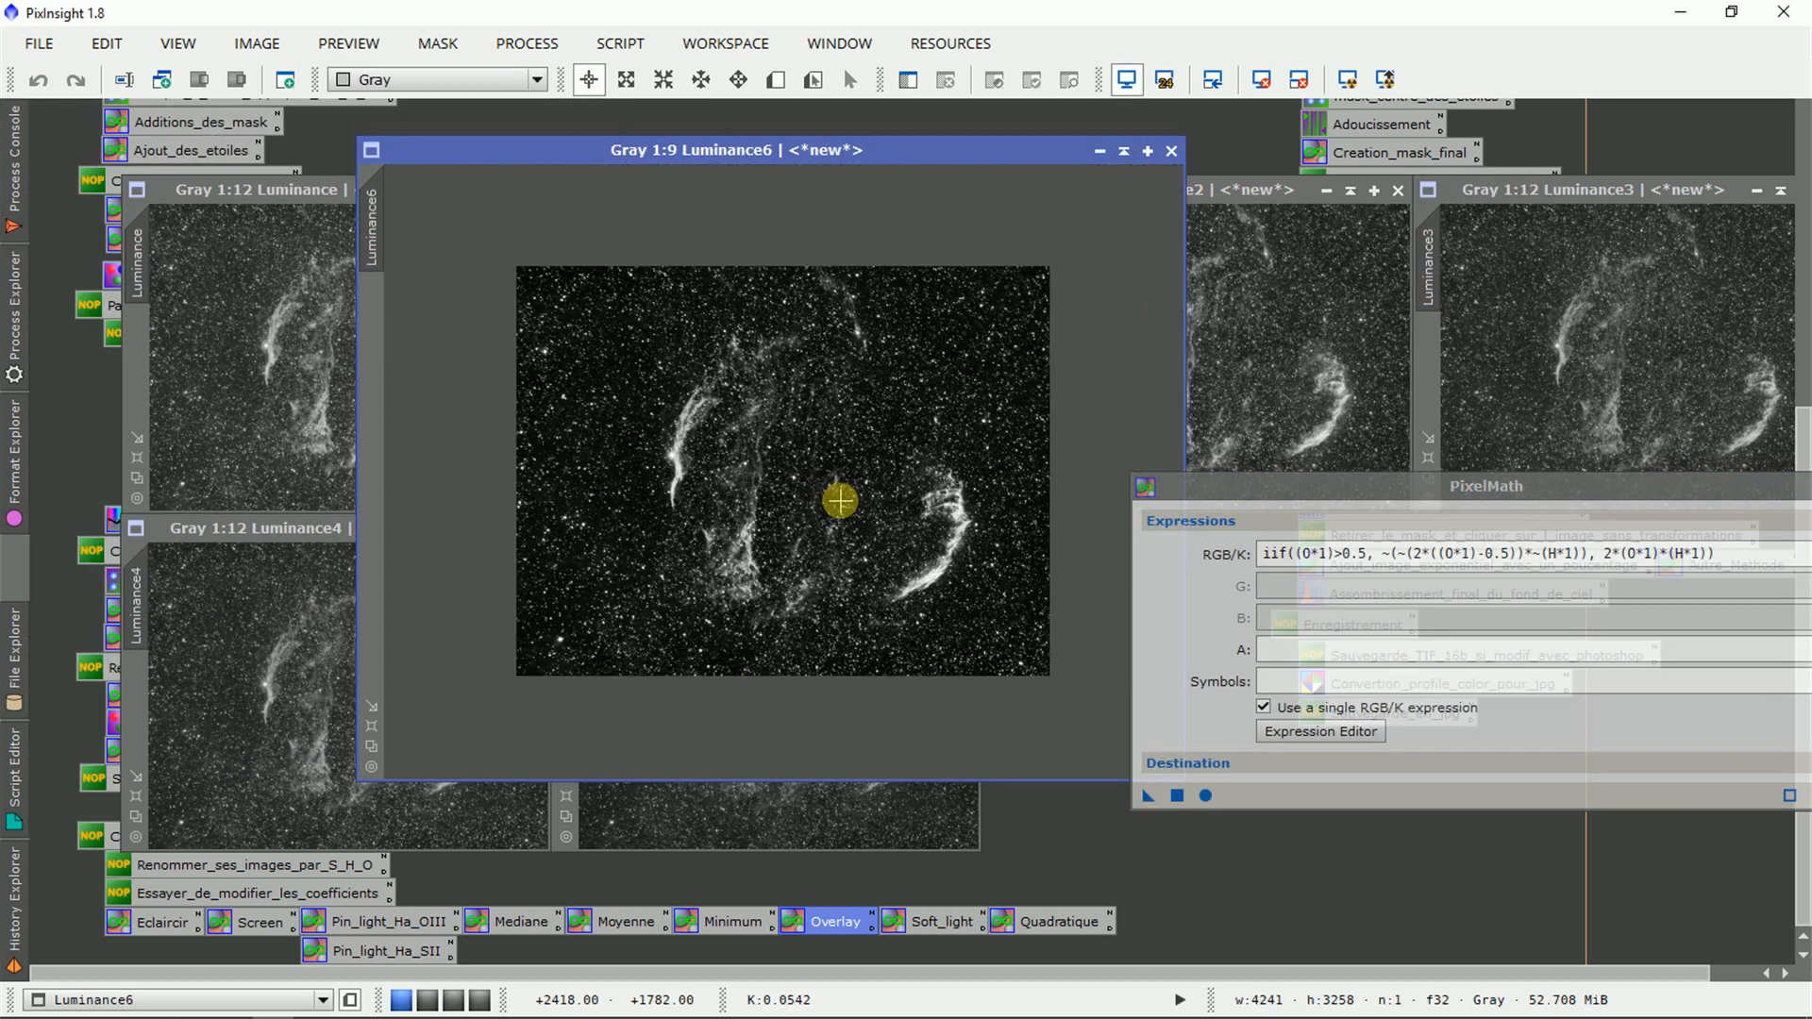
scroll(840, 500, "down", 1)
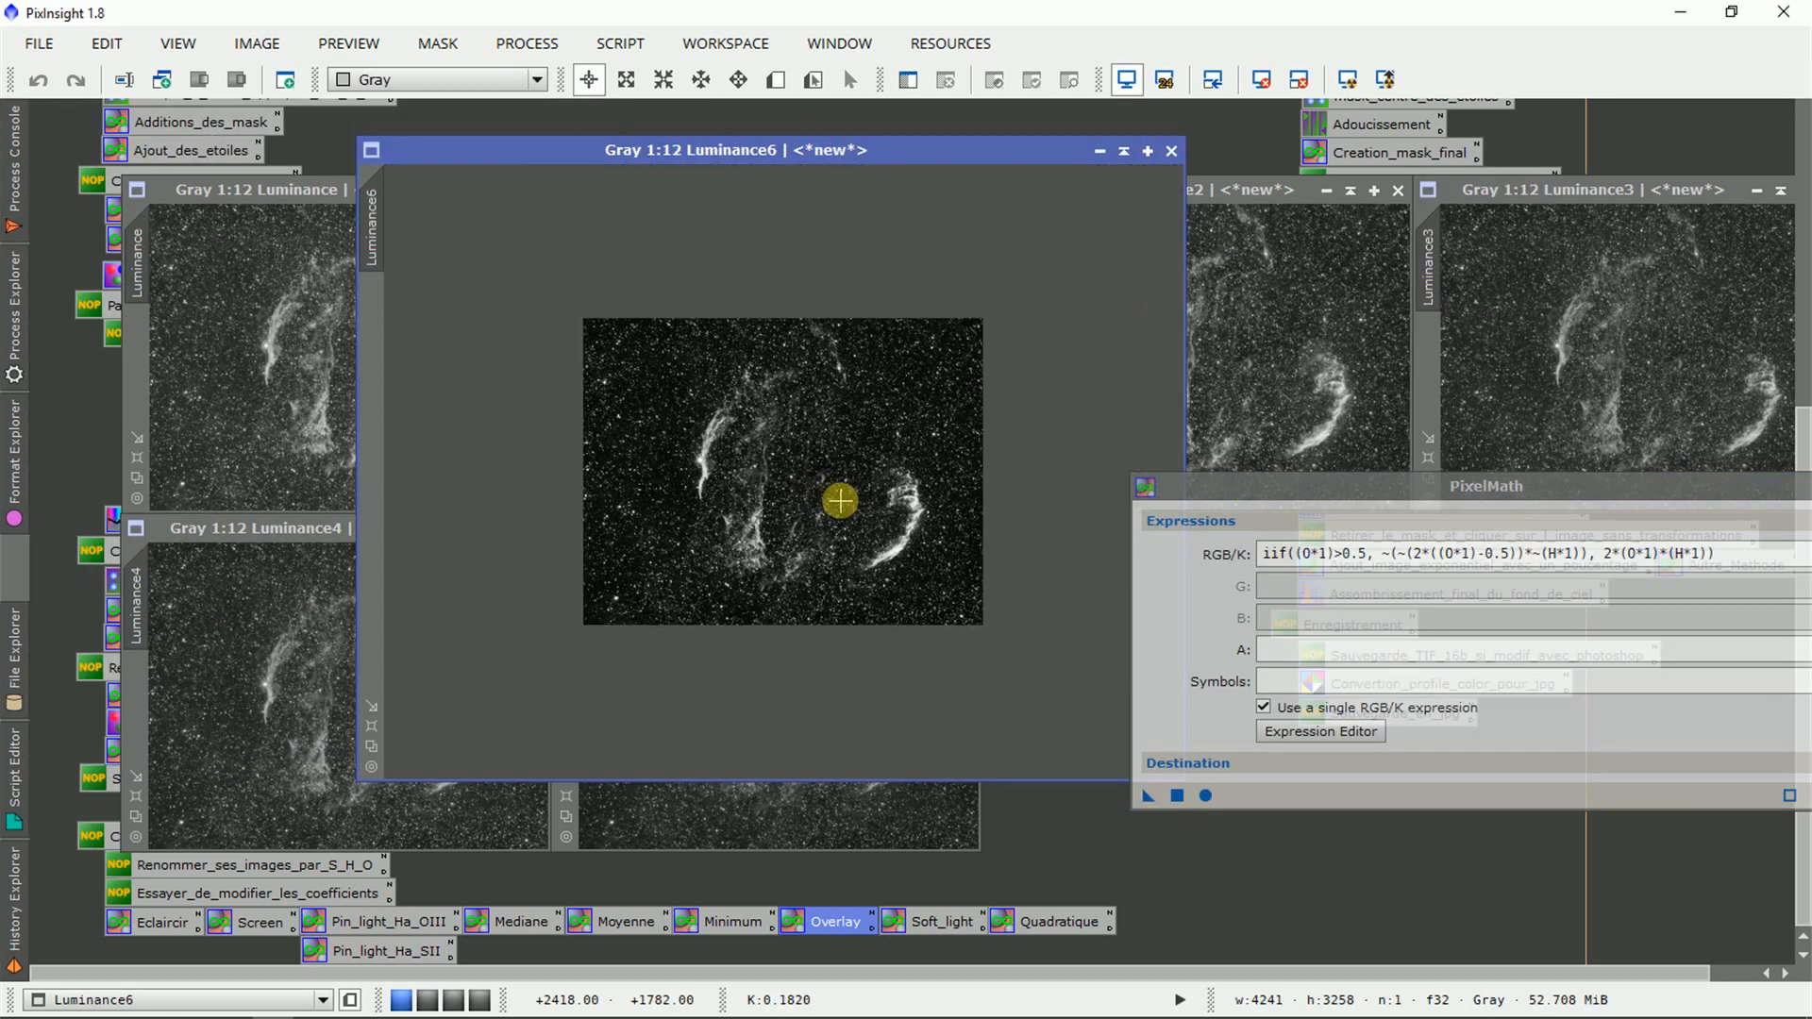
left_click(372, 708)
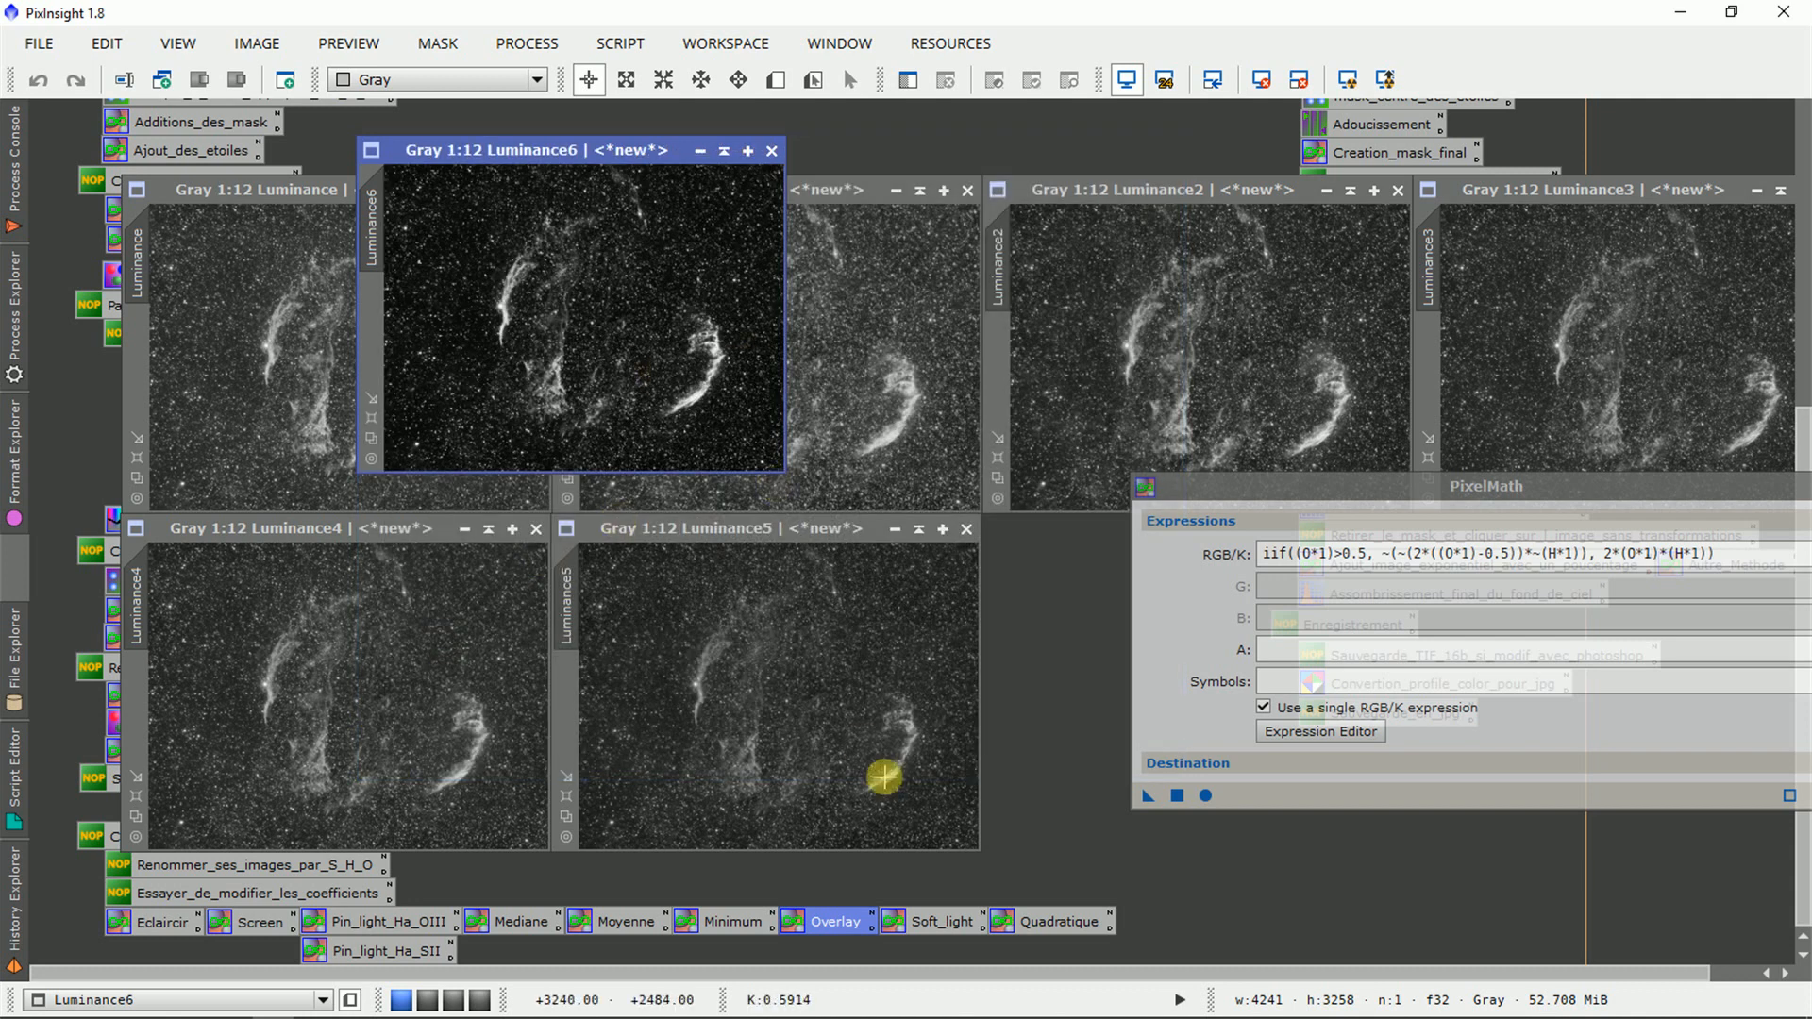
Examine the nebula filaments and background of the Overlay result up close, ending with the whole image at 1:12
scroll(634, 334, "up", 5)
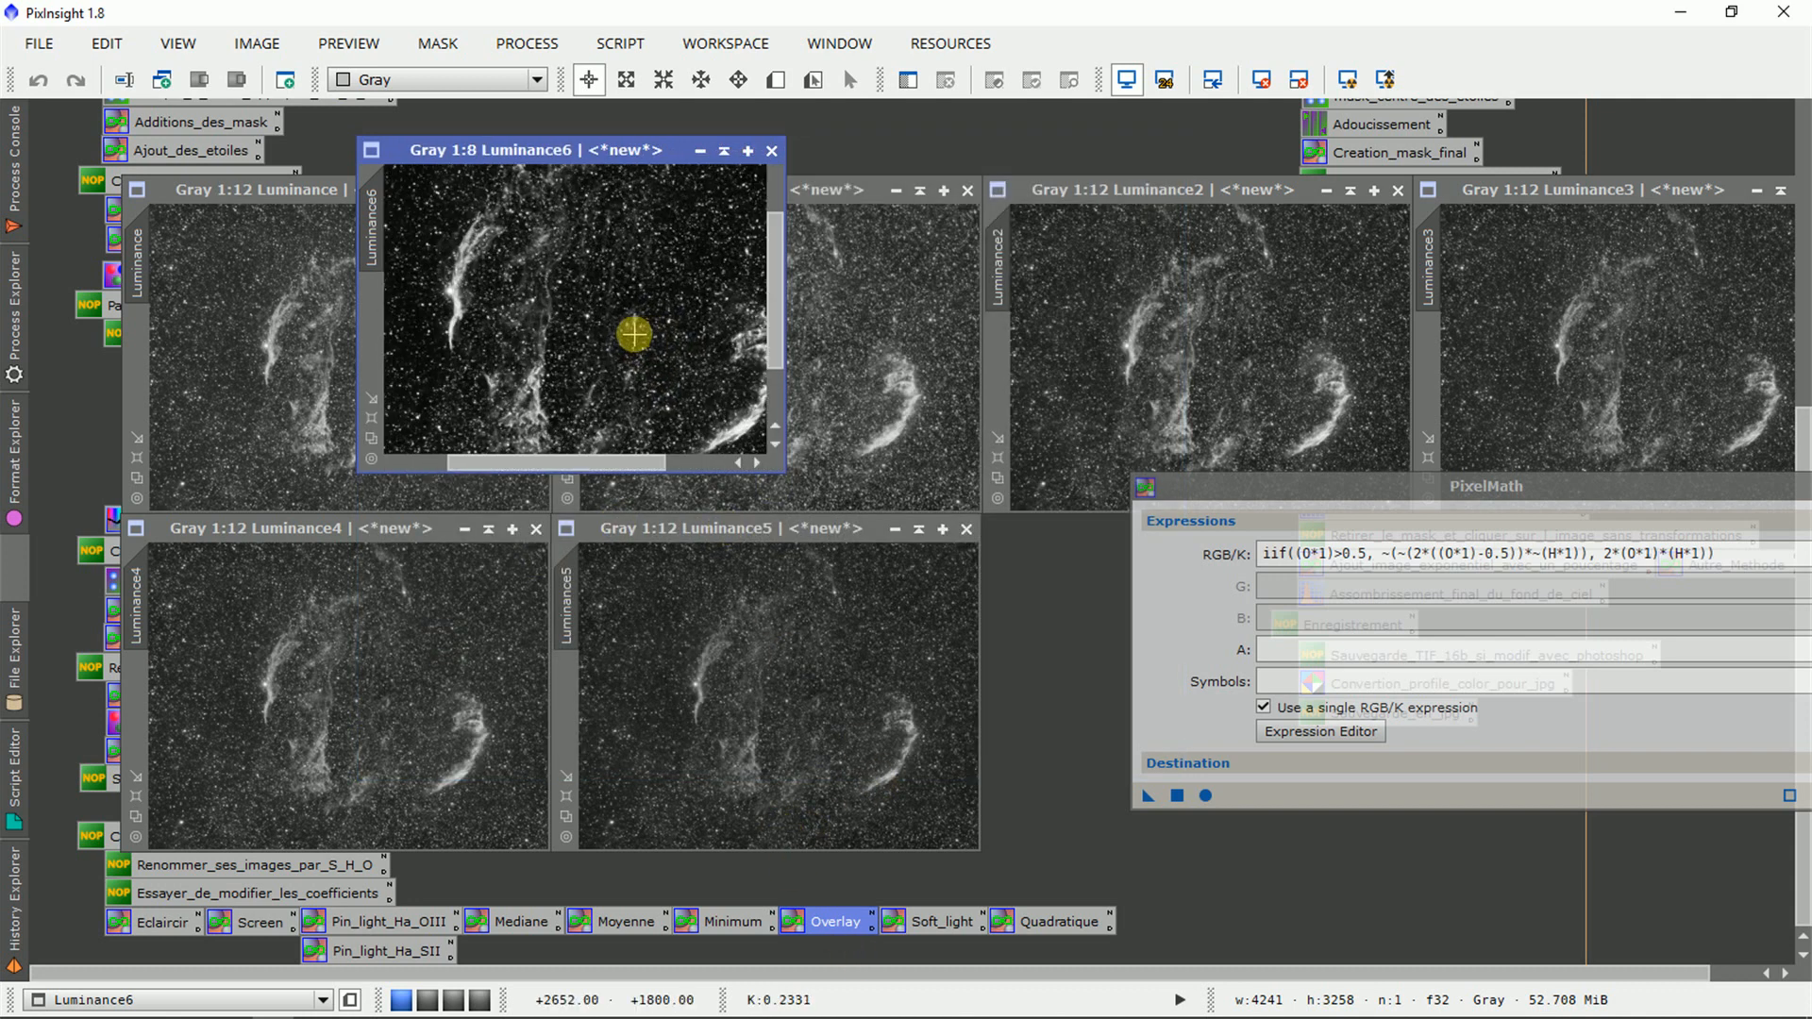
left_click_drag(587, 463, 565, 464)
scroll(614, 368, "up", 2)
scroll(613, 368, "up", 2)
scroll(613, 368, "down", 5)
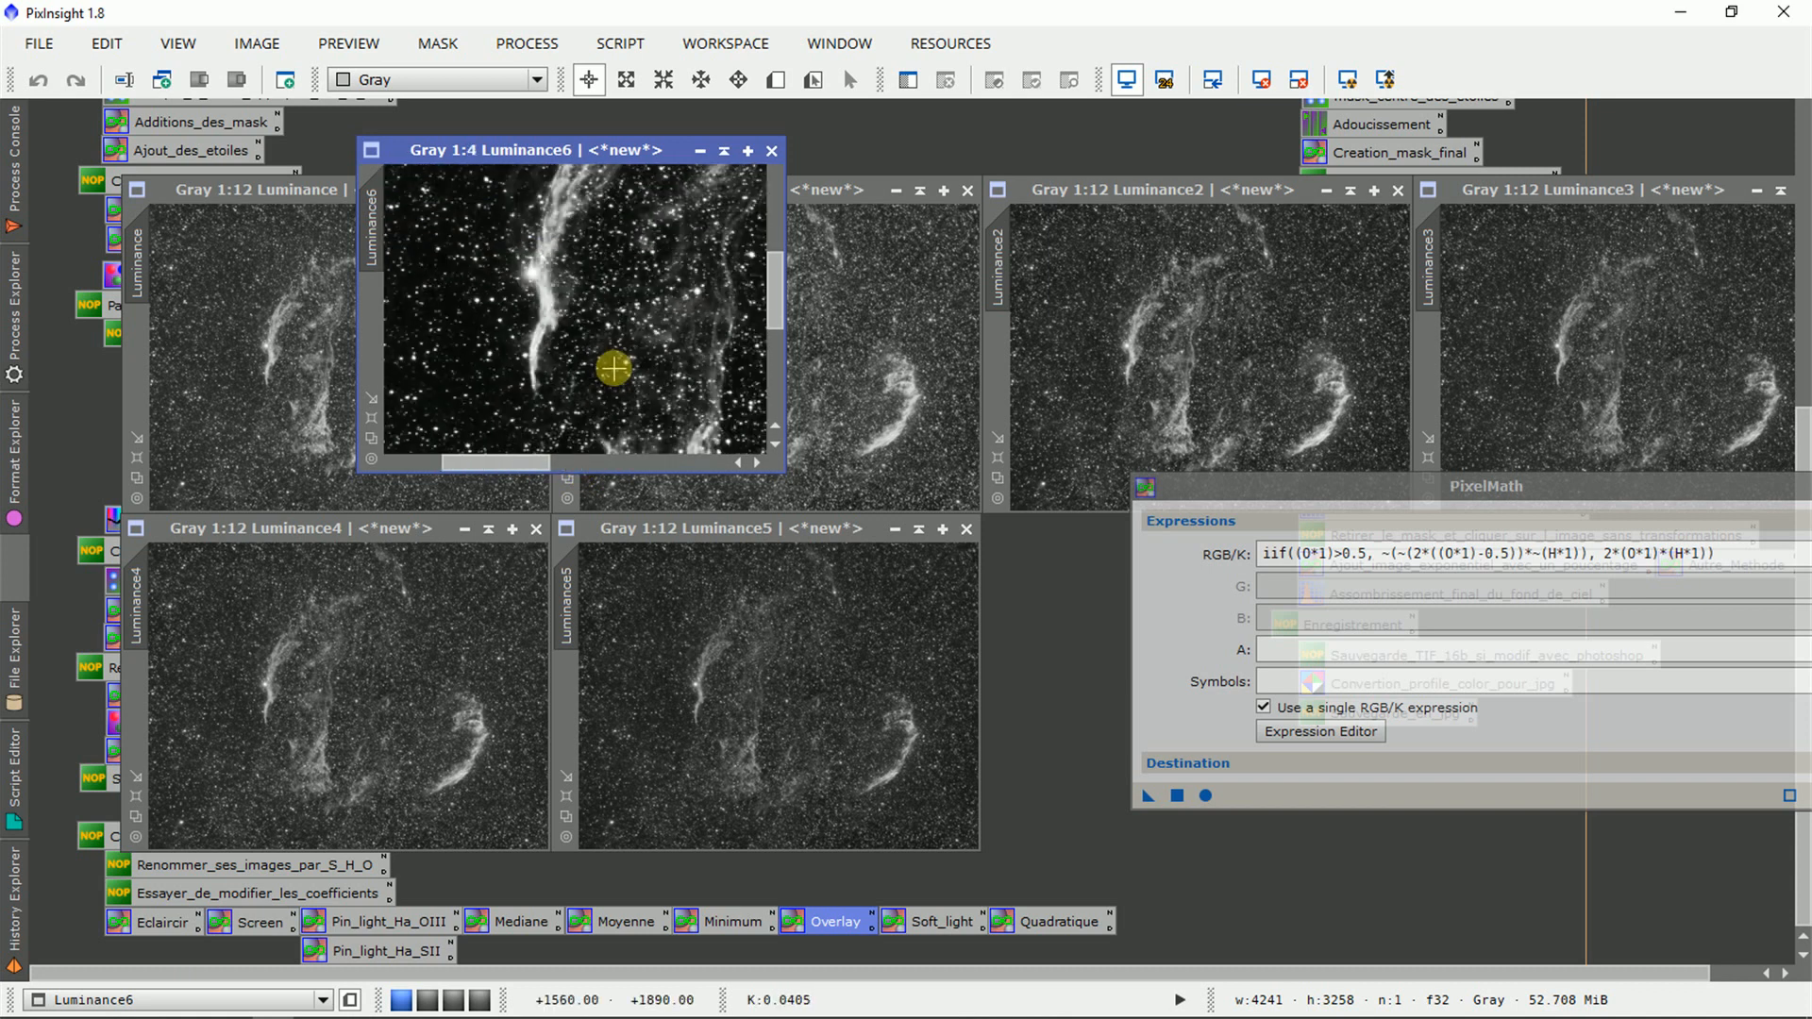
scroll(614, 368, "down", 5)
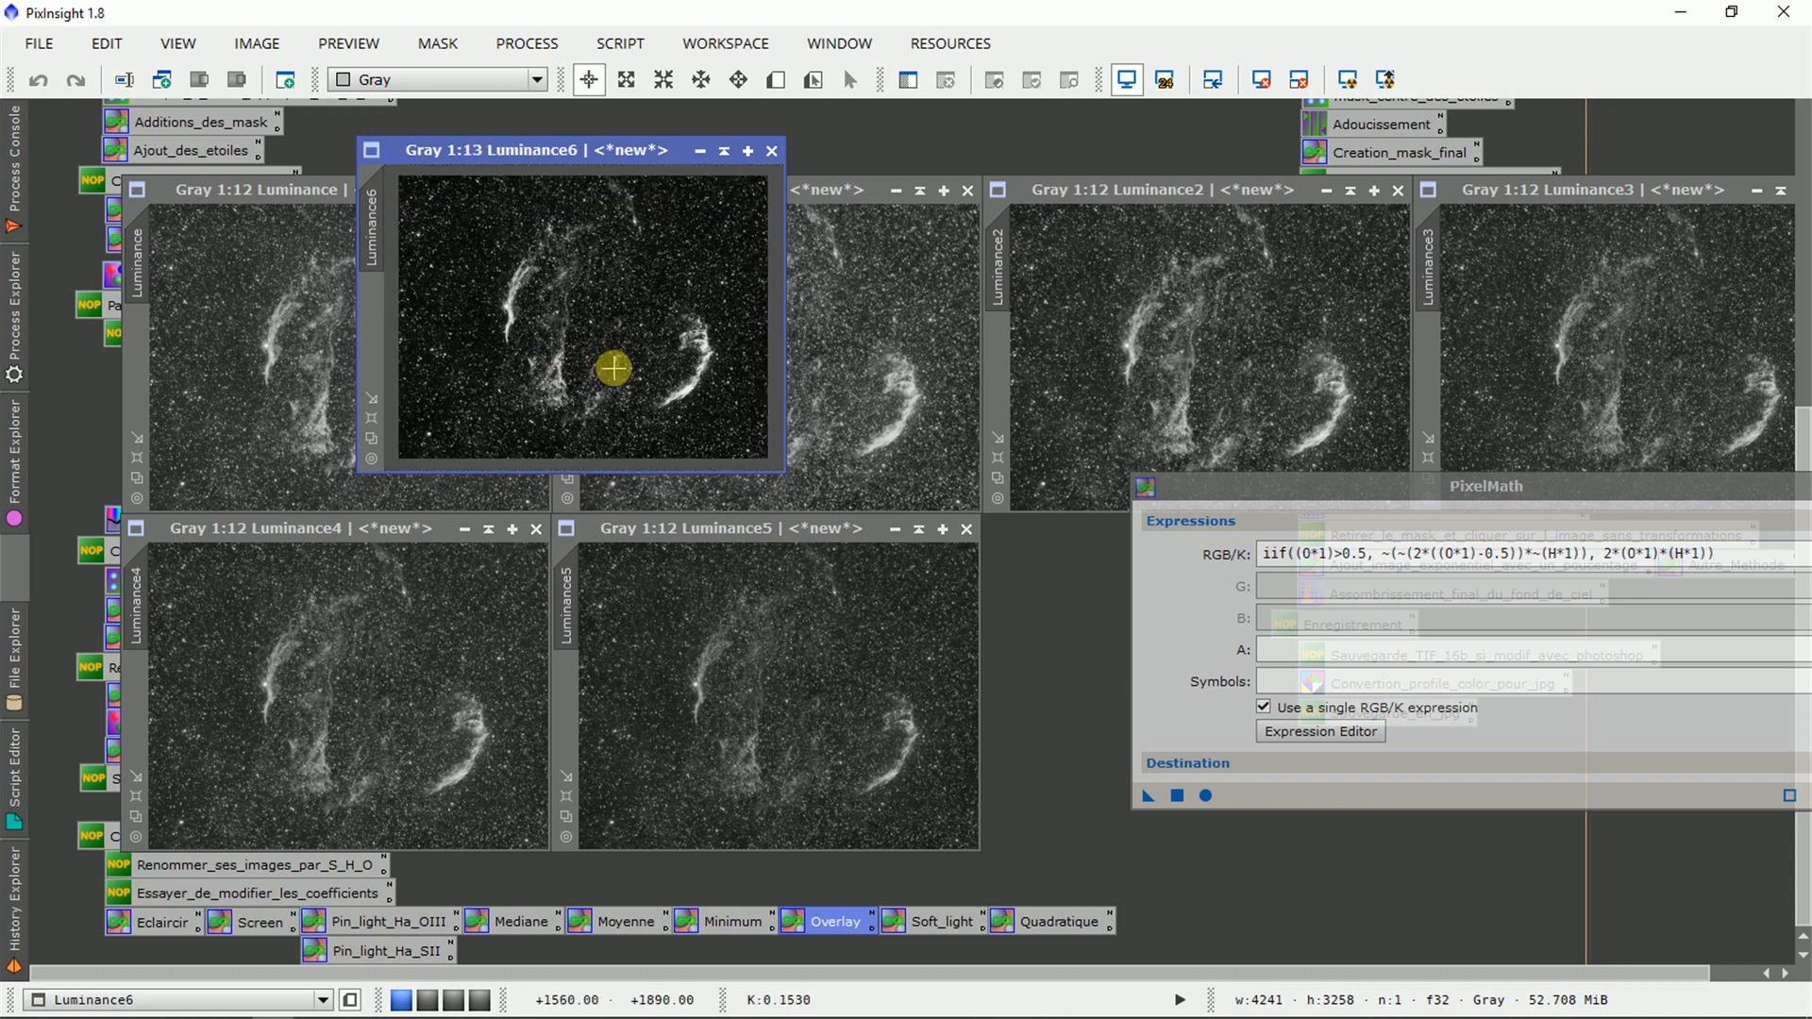
scroll(614, 369, "up", 1)
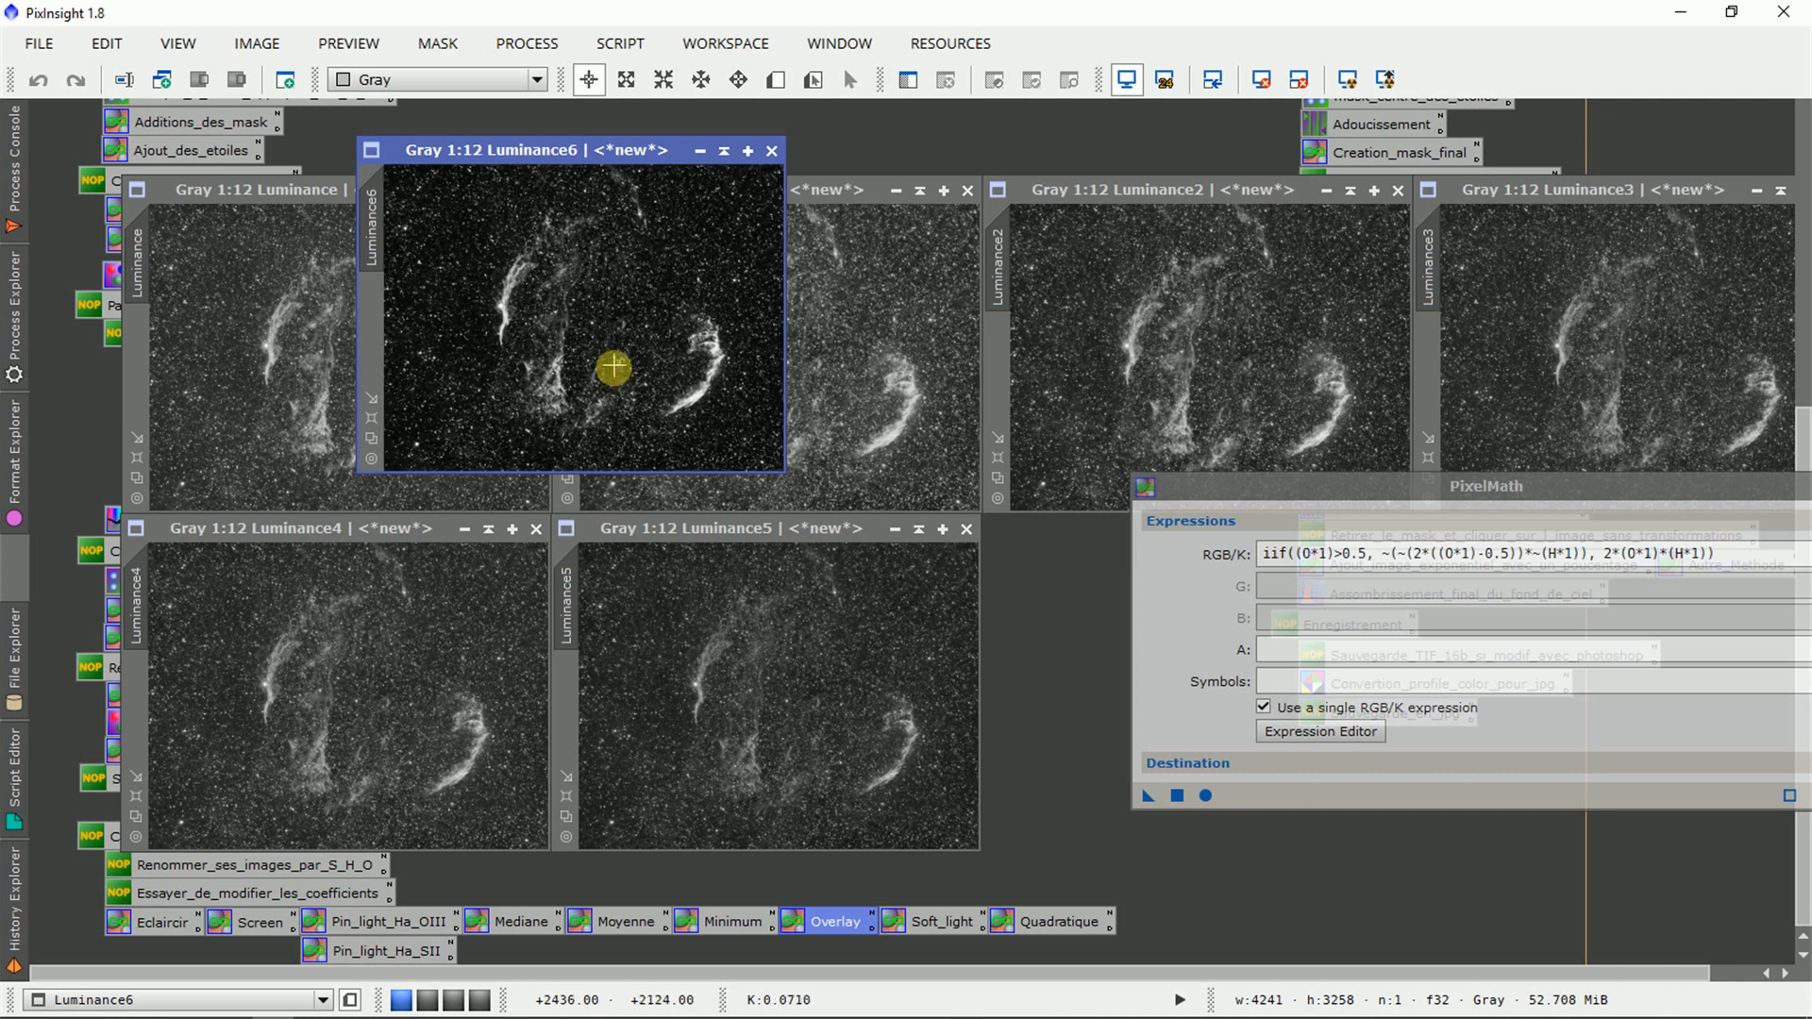
Place the Overlay result beside the Minimum result, and create another luminance with the Soft_light instance, fitted at 1:12
left_click_drag(578, 145, 1073, 524)
double_click(923, 911)
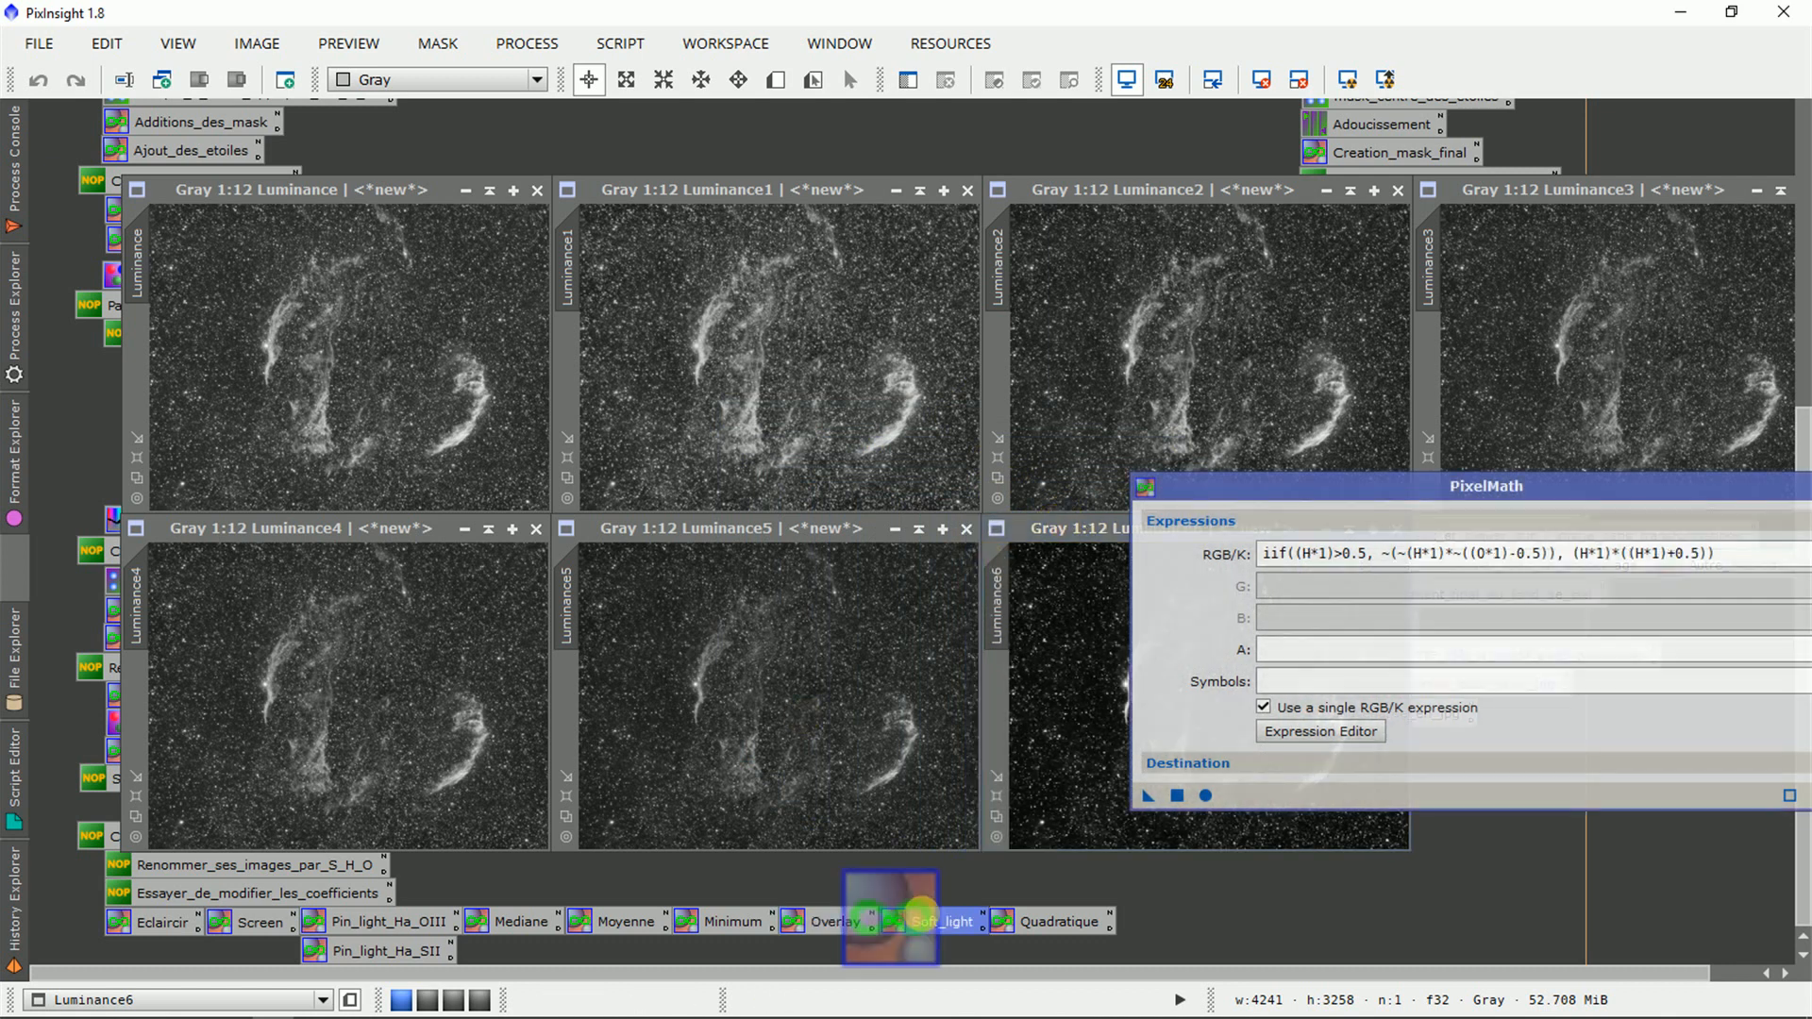
left_click(1178, 795)
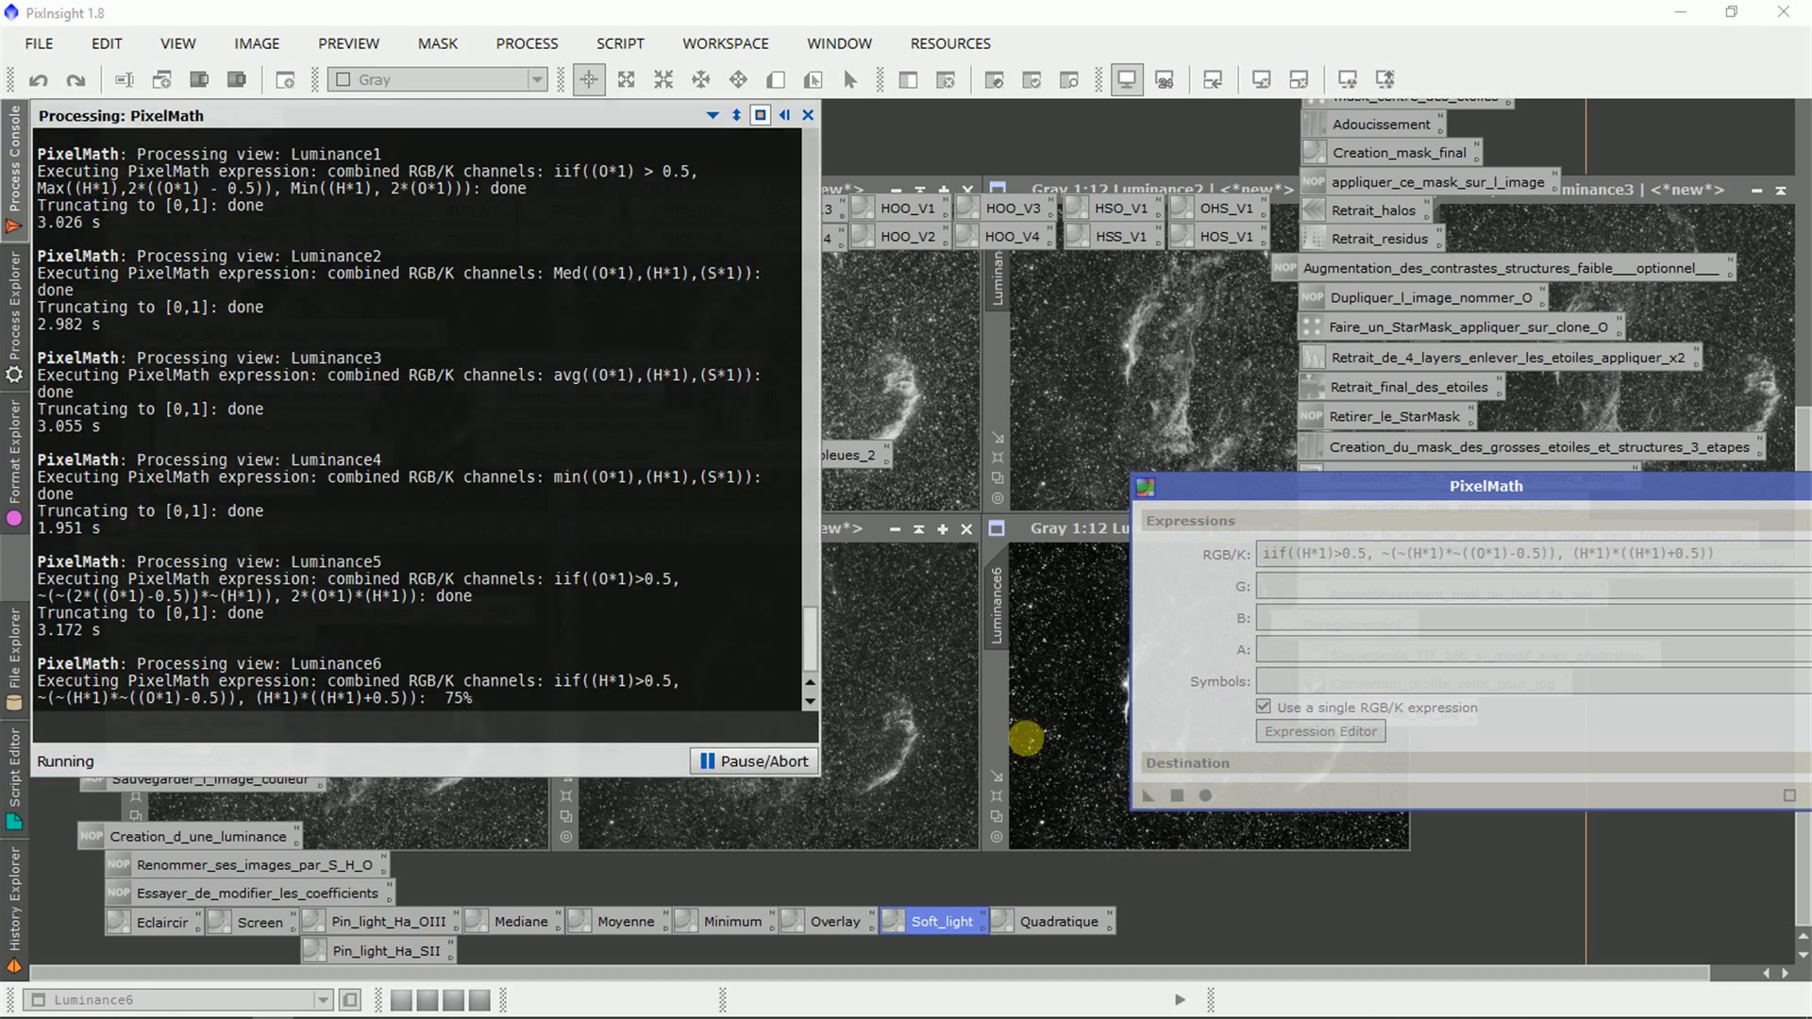
scroll(848, 438, "up", 5)
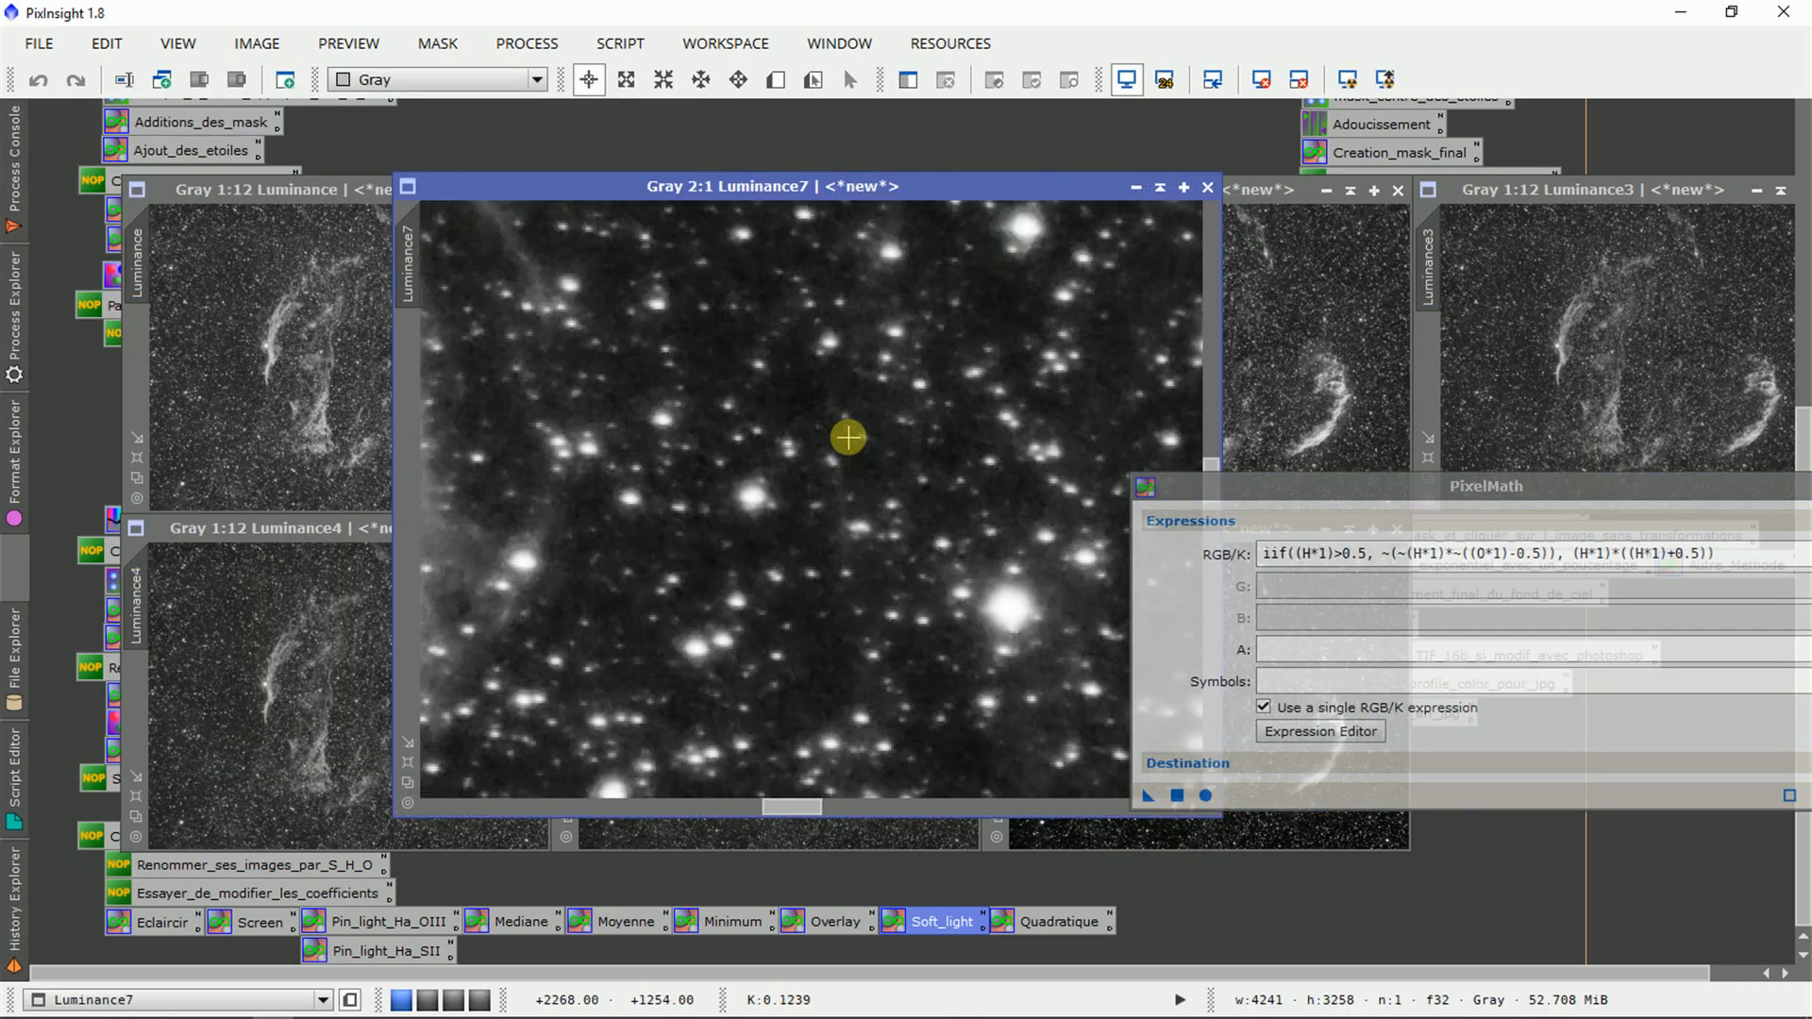
scroll(848, 438, "down", 10)
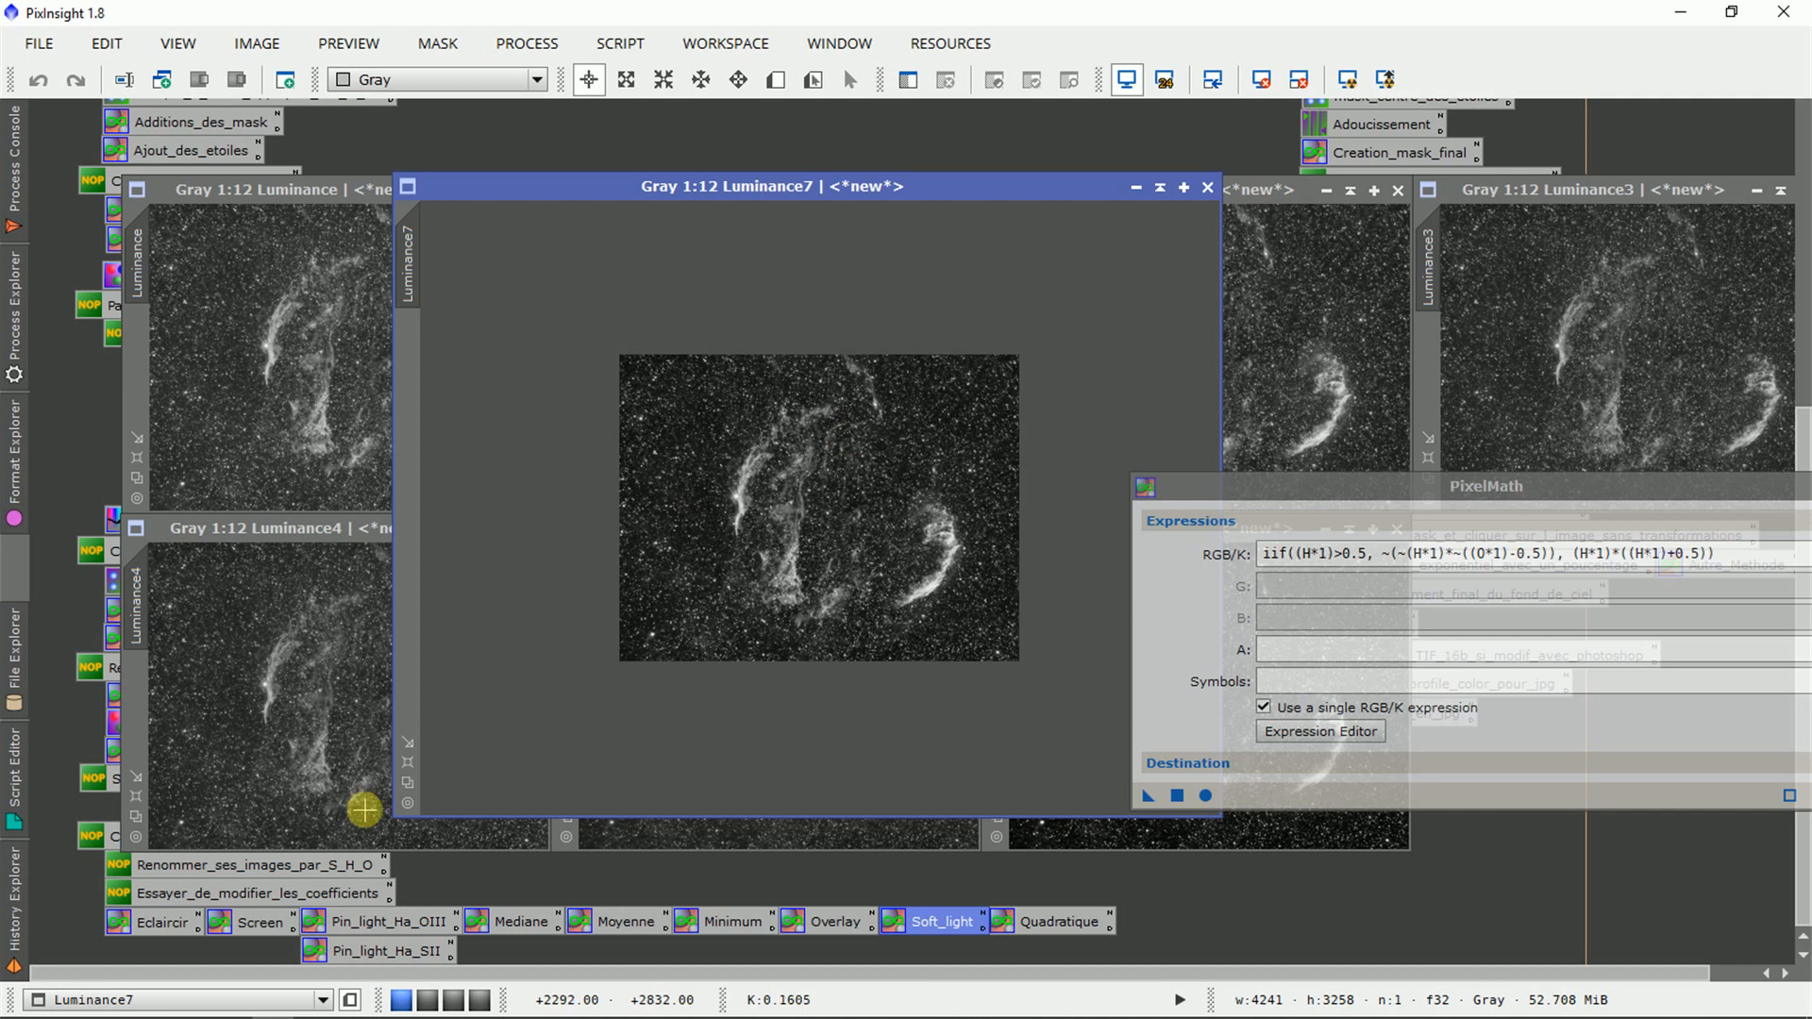
left_click(408, 743)
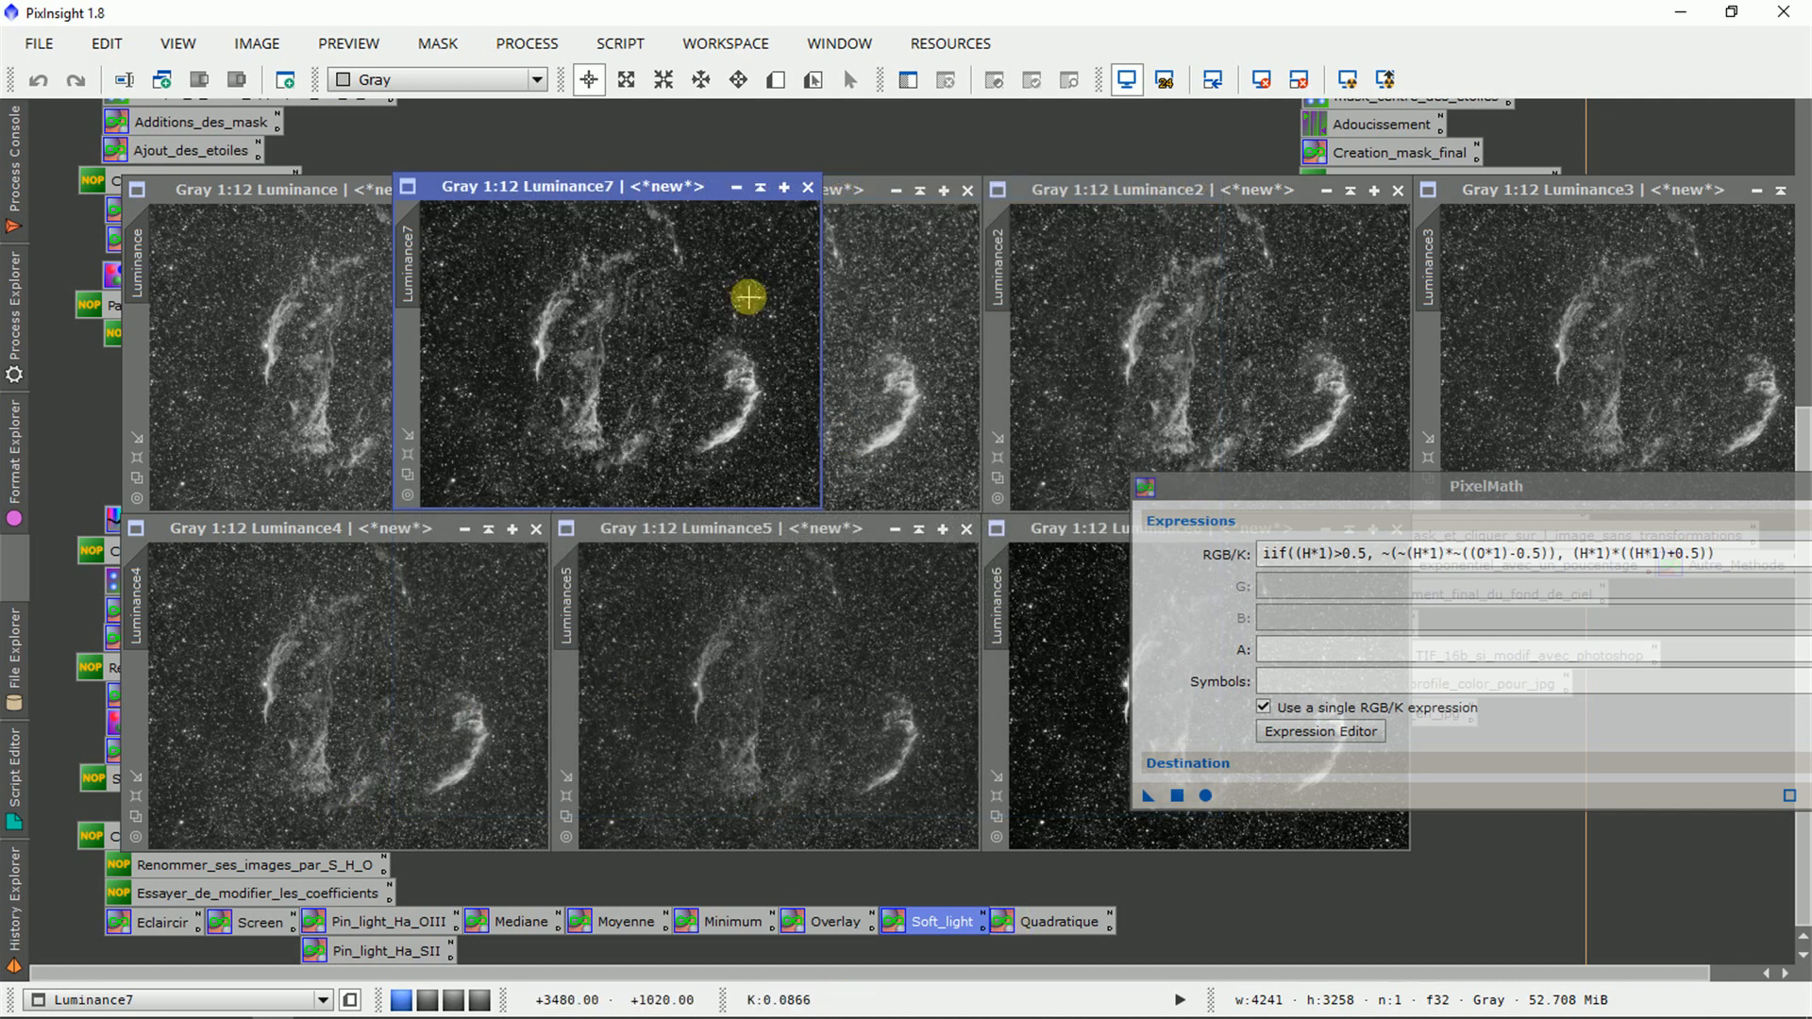
Place the Soft_light result beside the Overlay result, below Luminance3, and collapse the PixelMath window clear of the images
left_click_drag(638, 186, 1371, 587)
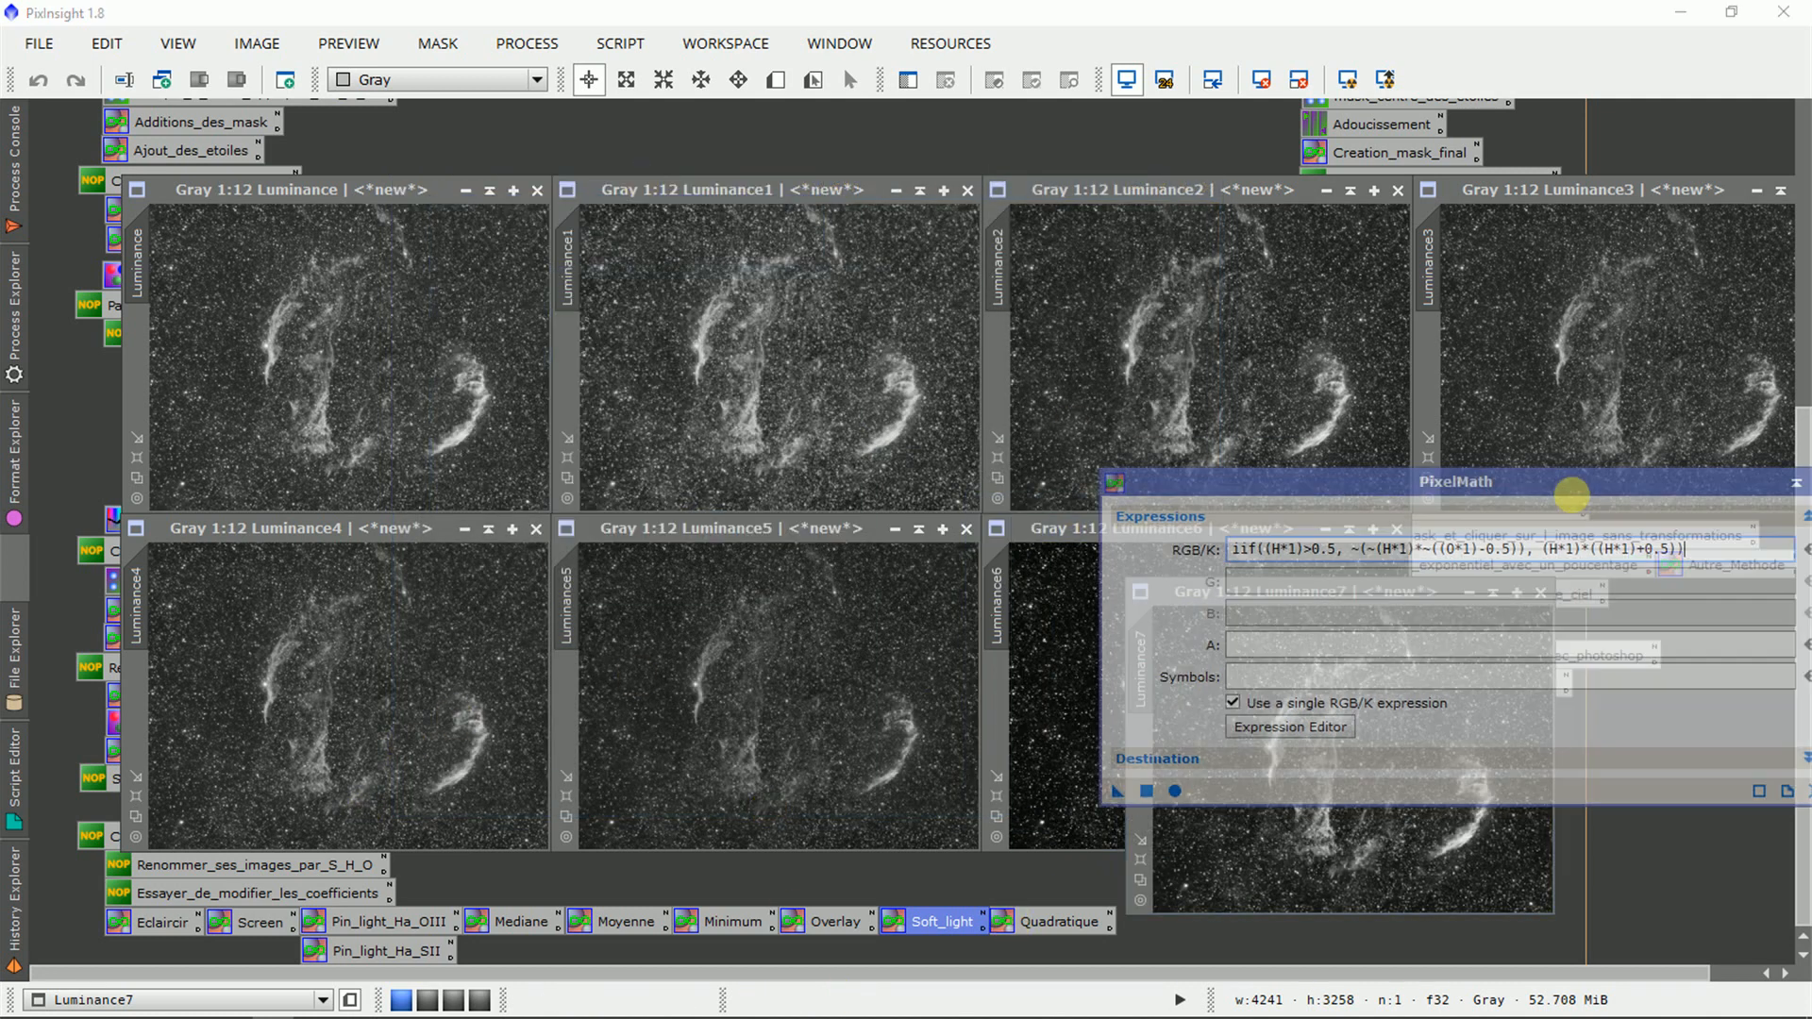
left_click_drag(1574, 490, 1145, 485)
left_click_drag(1331, 592, 1594, 529)
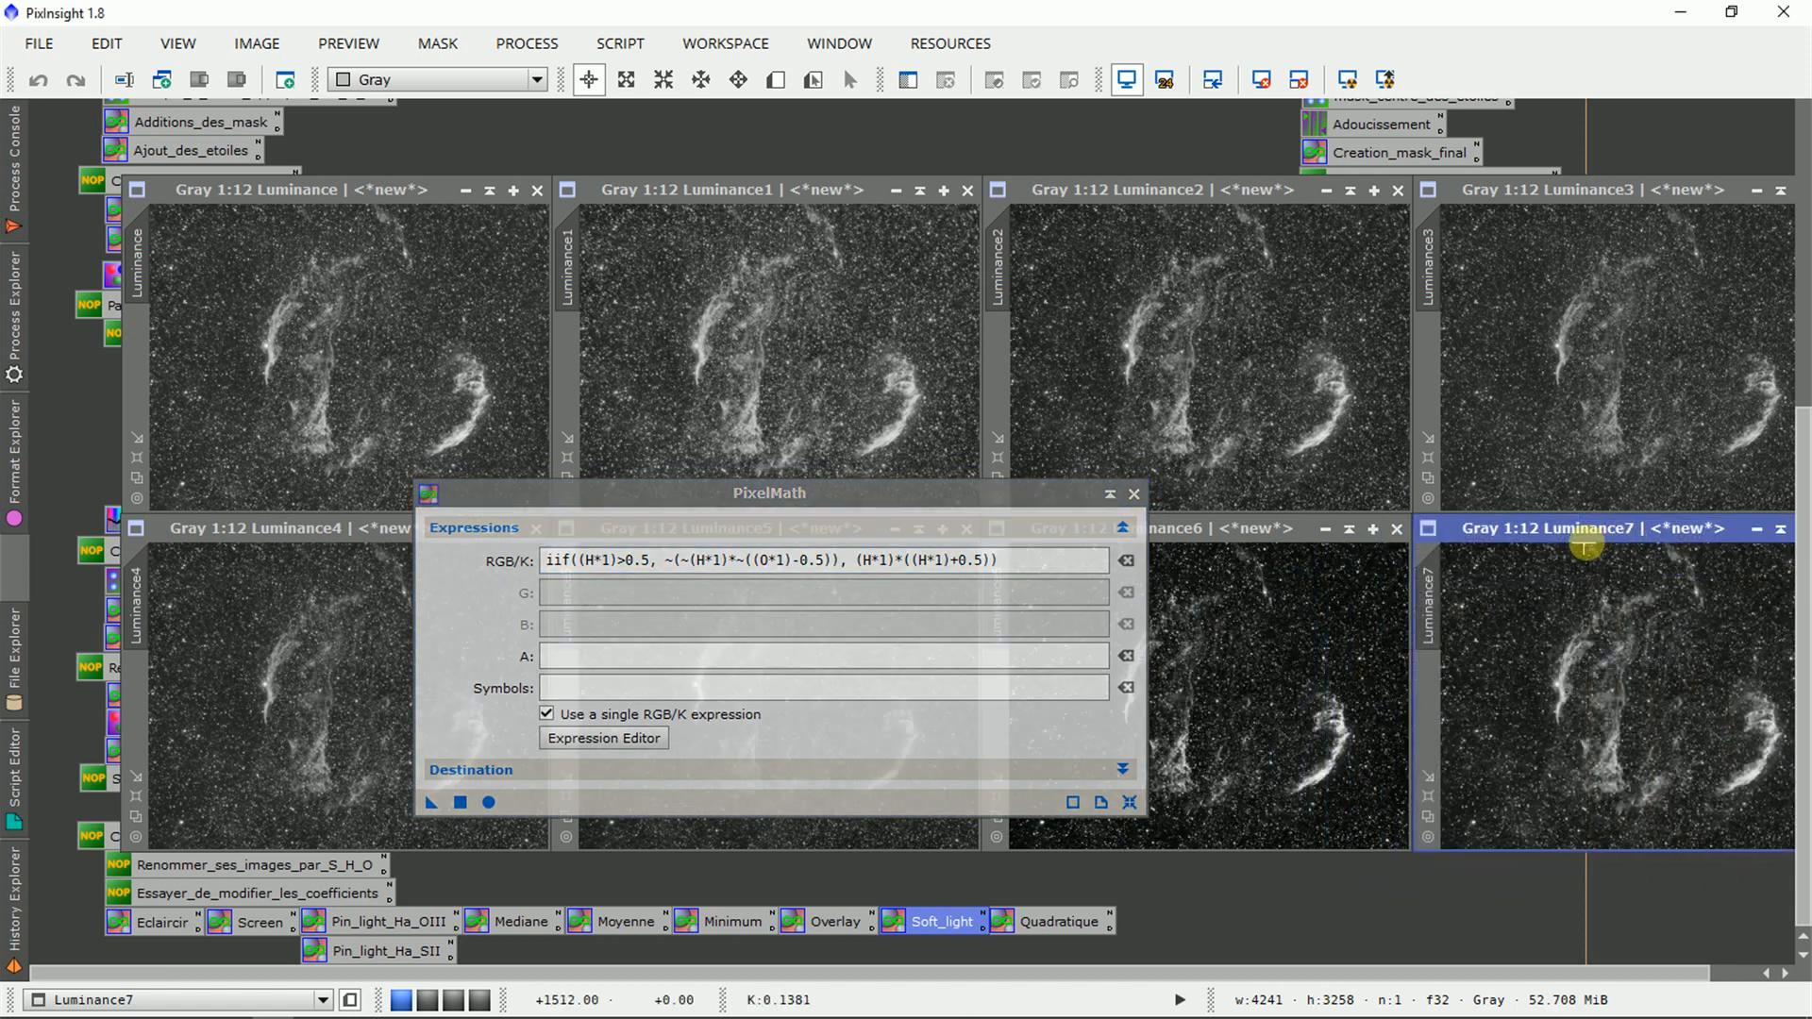
left_click(1110, 494)
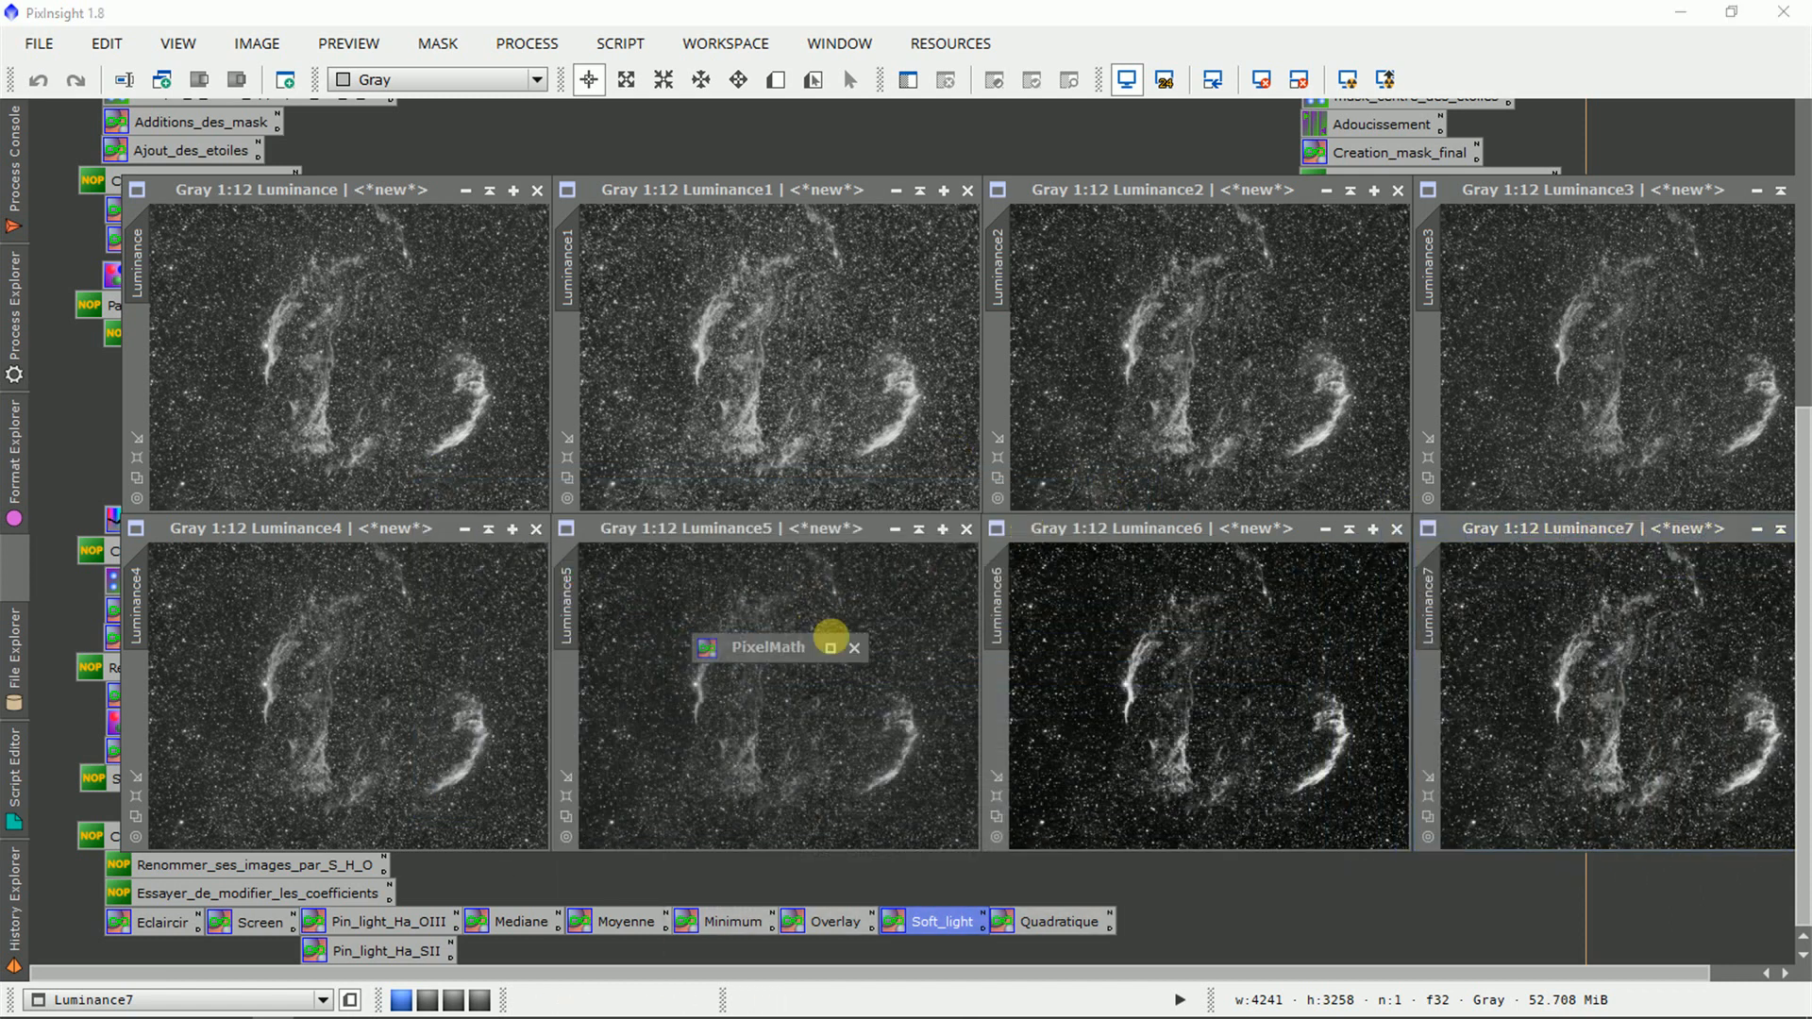
mouse_move(800, 652)
left_mouse_down()
mouse_move(1145, 127)
mouse_move(1101, 142)
left_mouse_up()
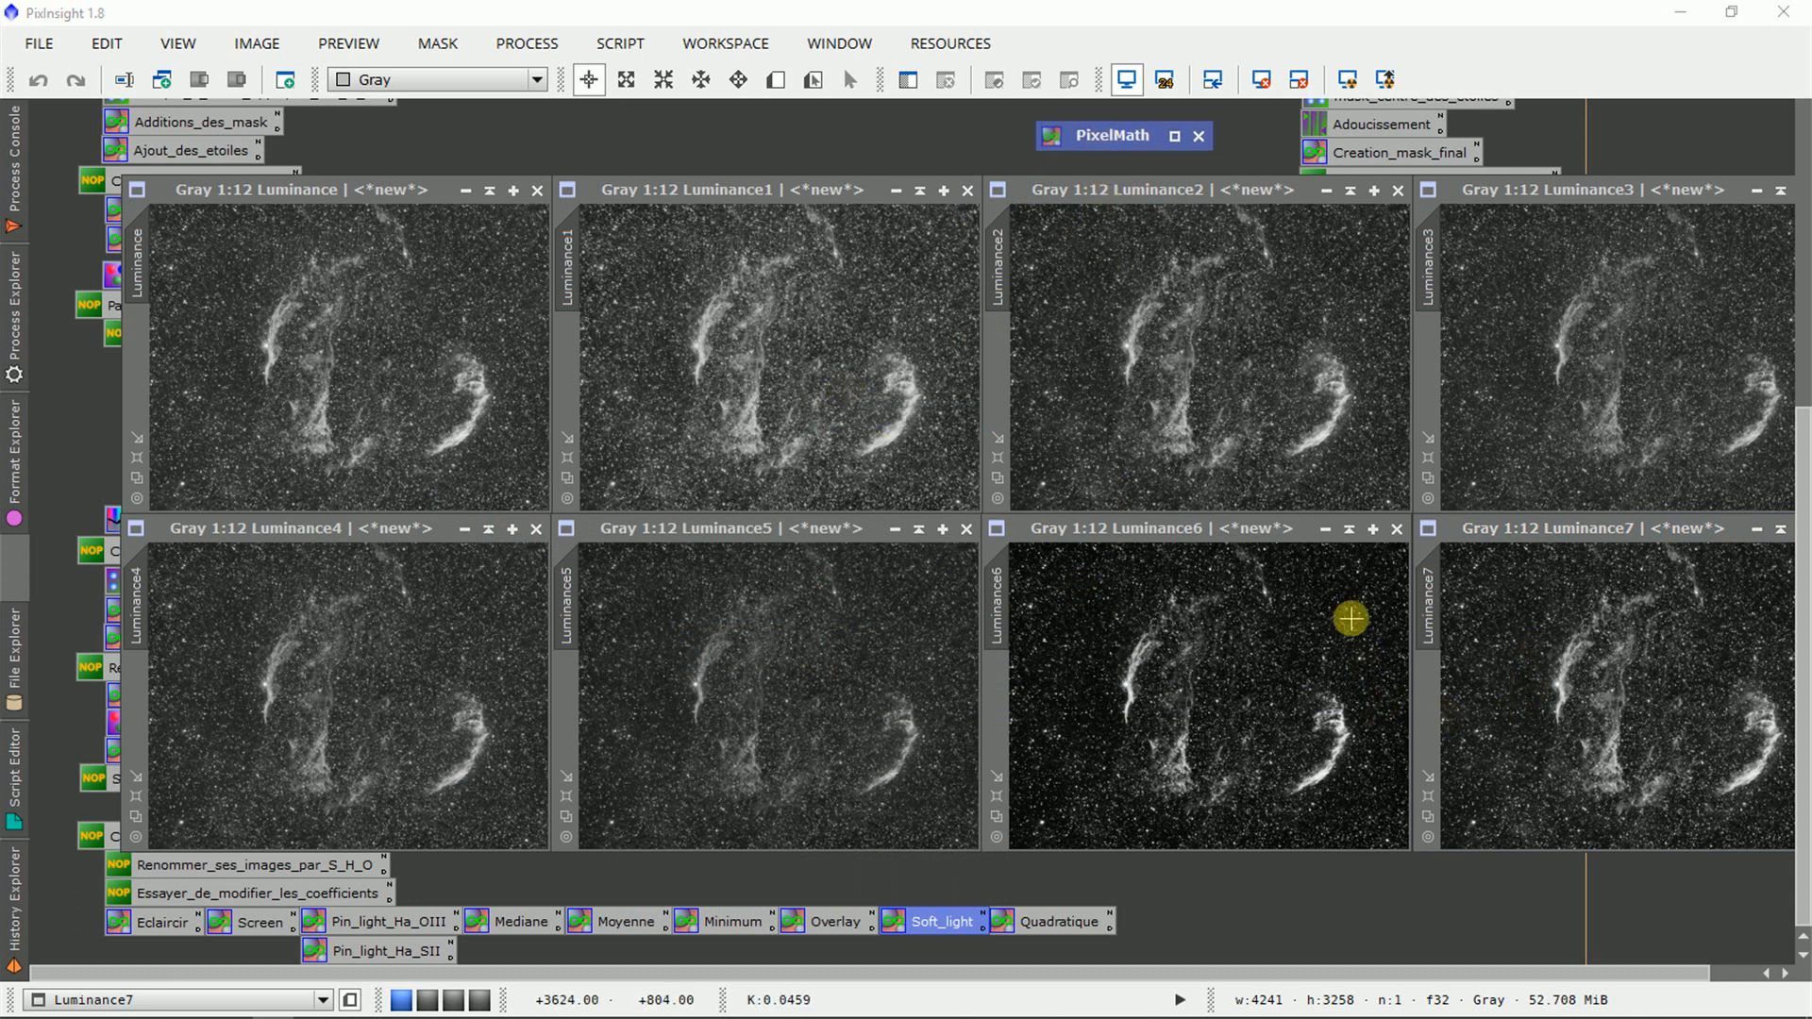
Compare the eight luminance results side by side, activating Luminance, Luminance2 and Luminance6 in turn
left_click(414, 376)
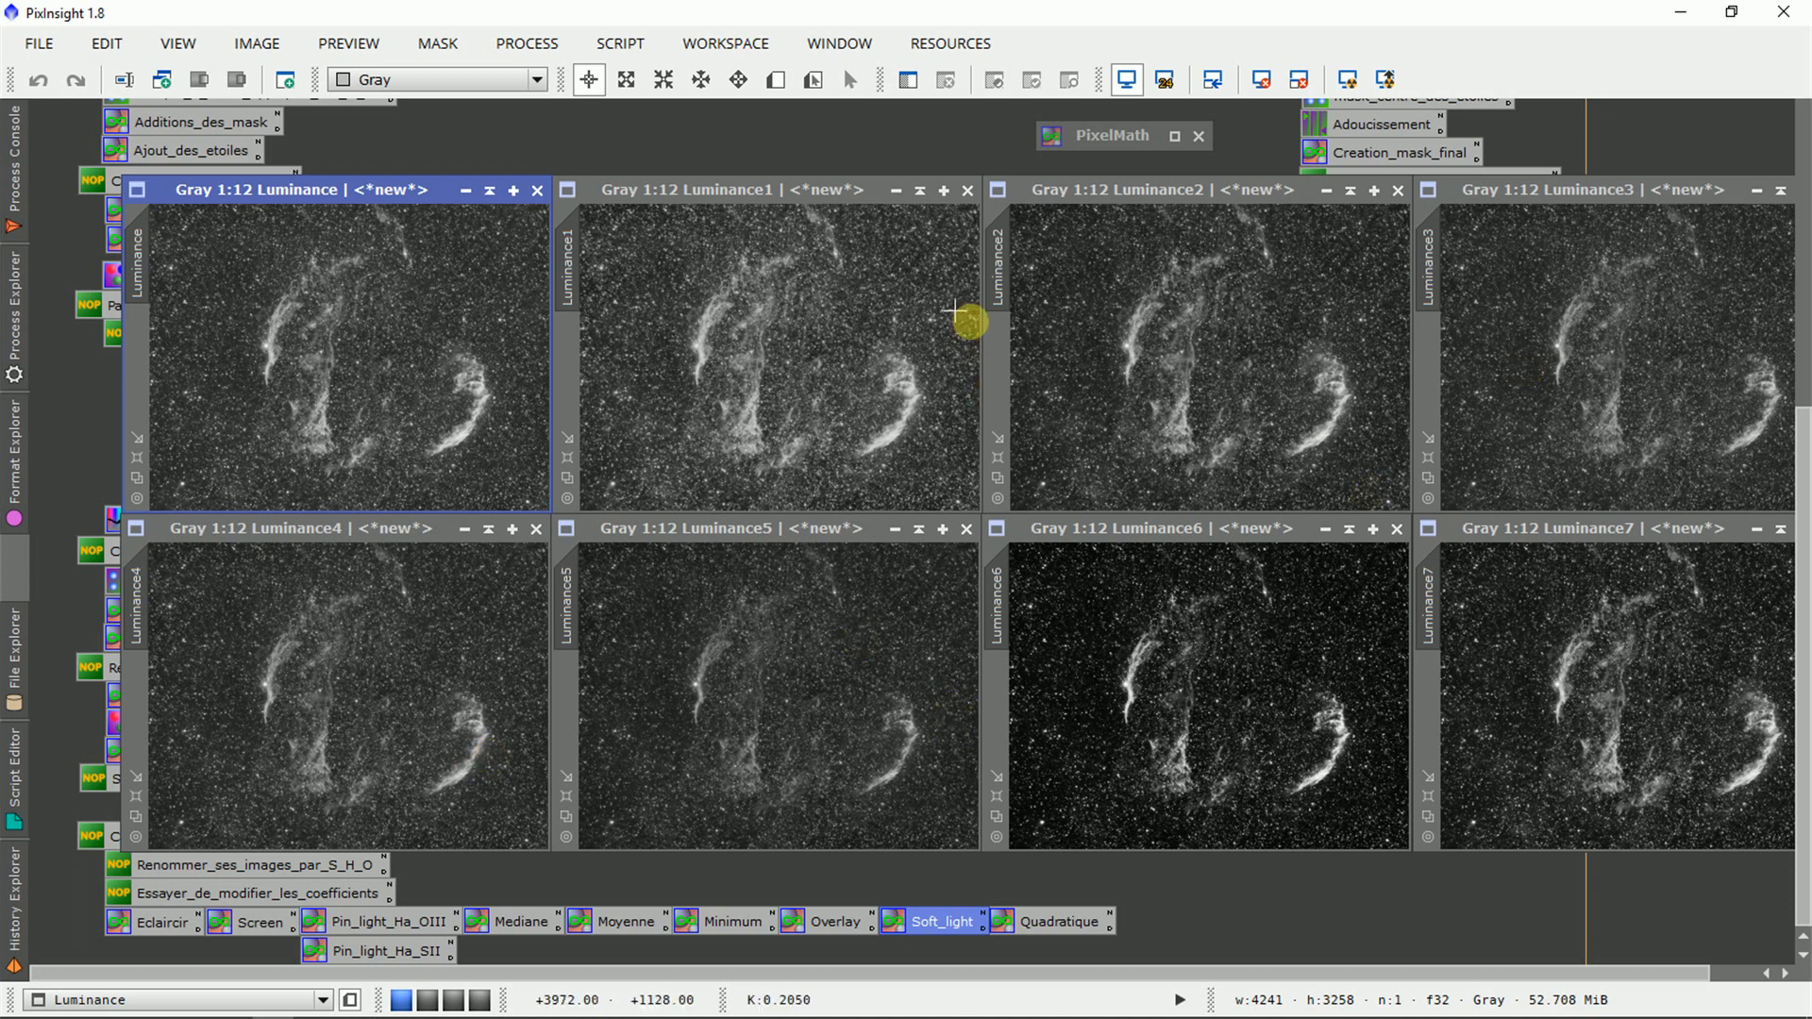
left_click(1166, 409)
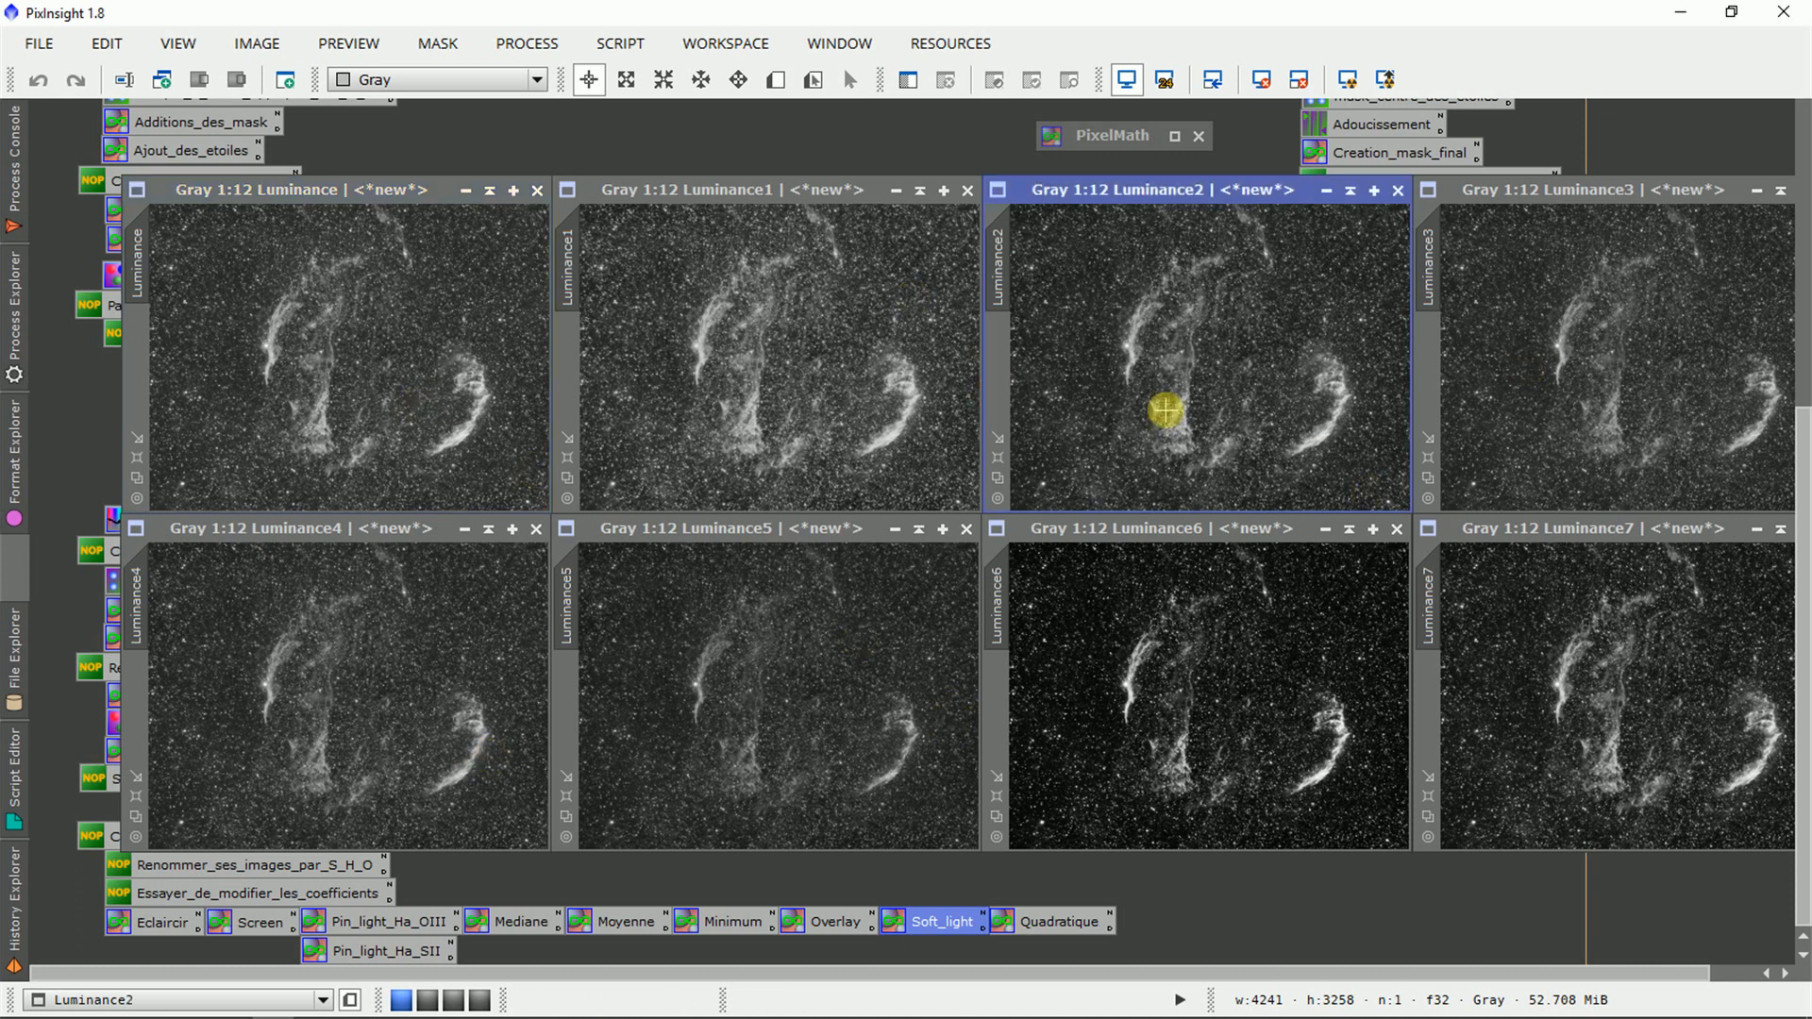
left_click(1276, 640)
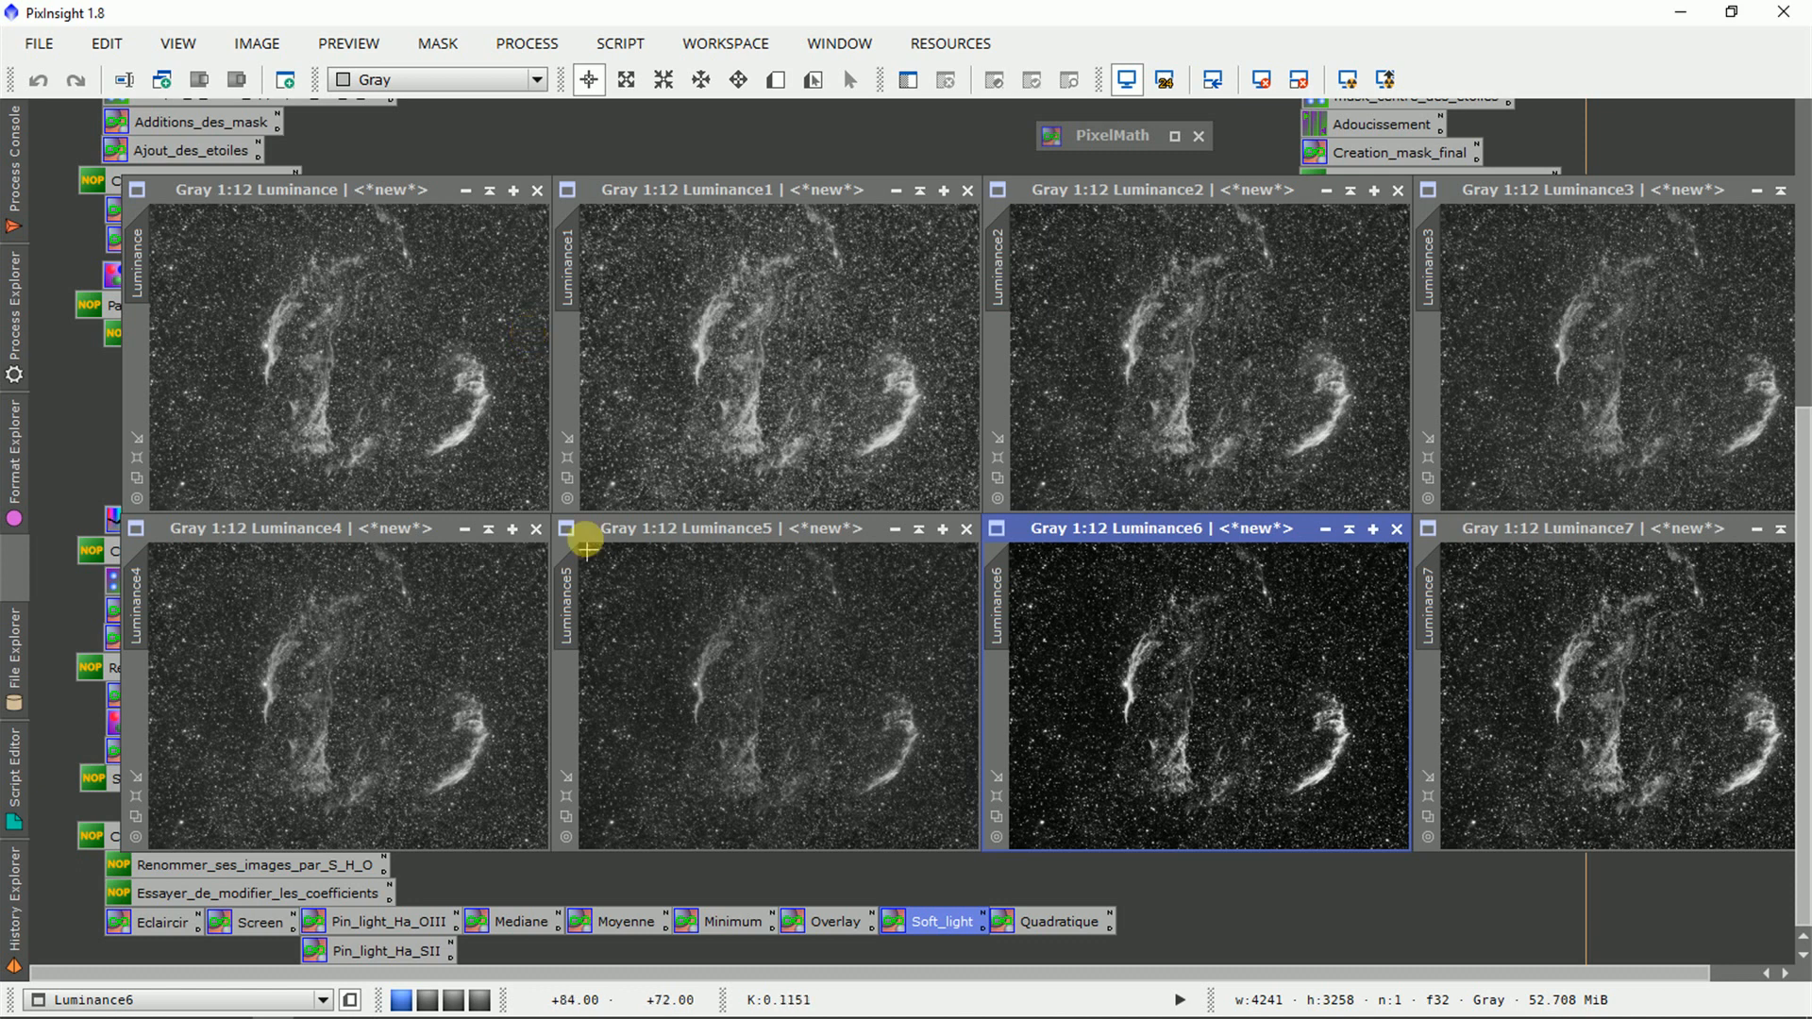
Apply the Quadratique instance, Sqrt((1*H)^2+(1*O)^2+(1*S)^2), to create another luminance image, and close PixelMath
left_click(999, 922)
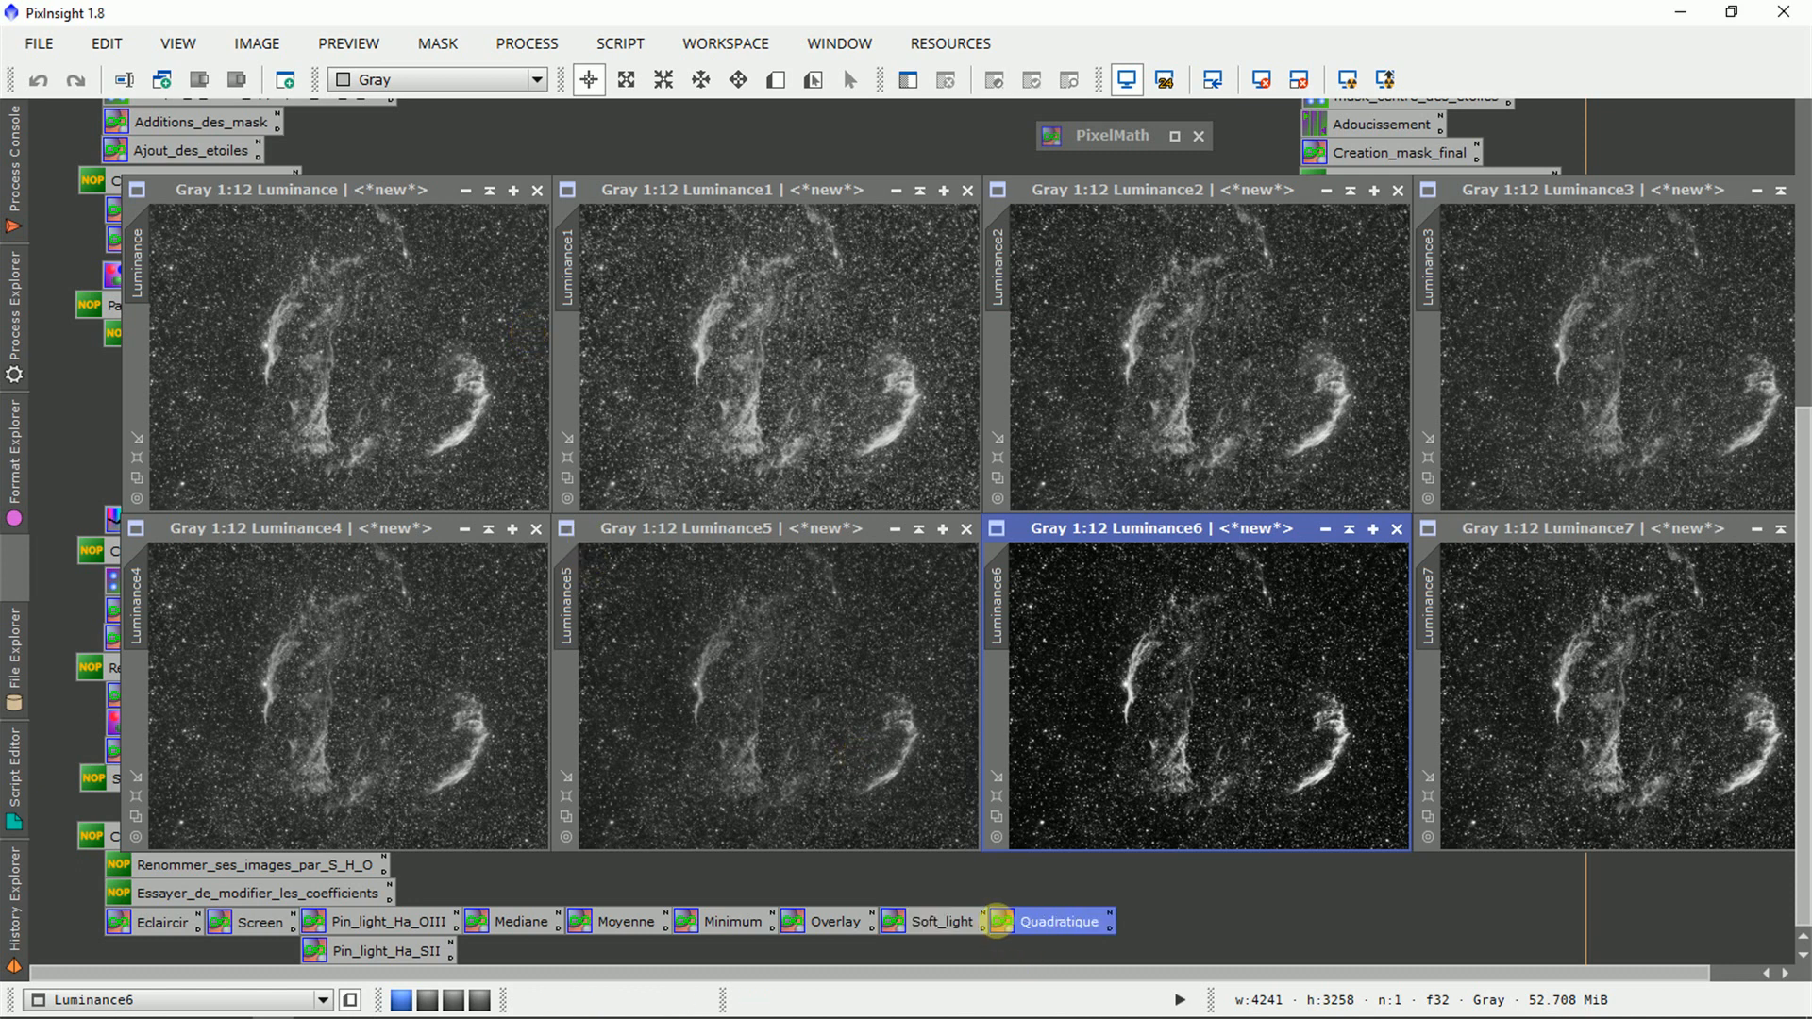
double_click(1003, 921)
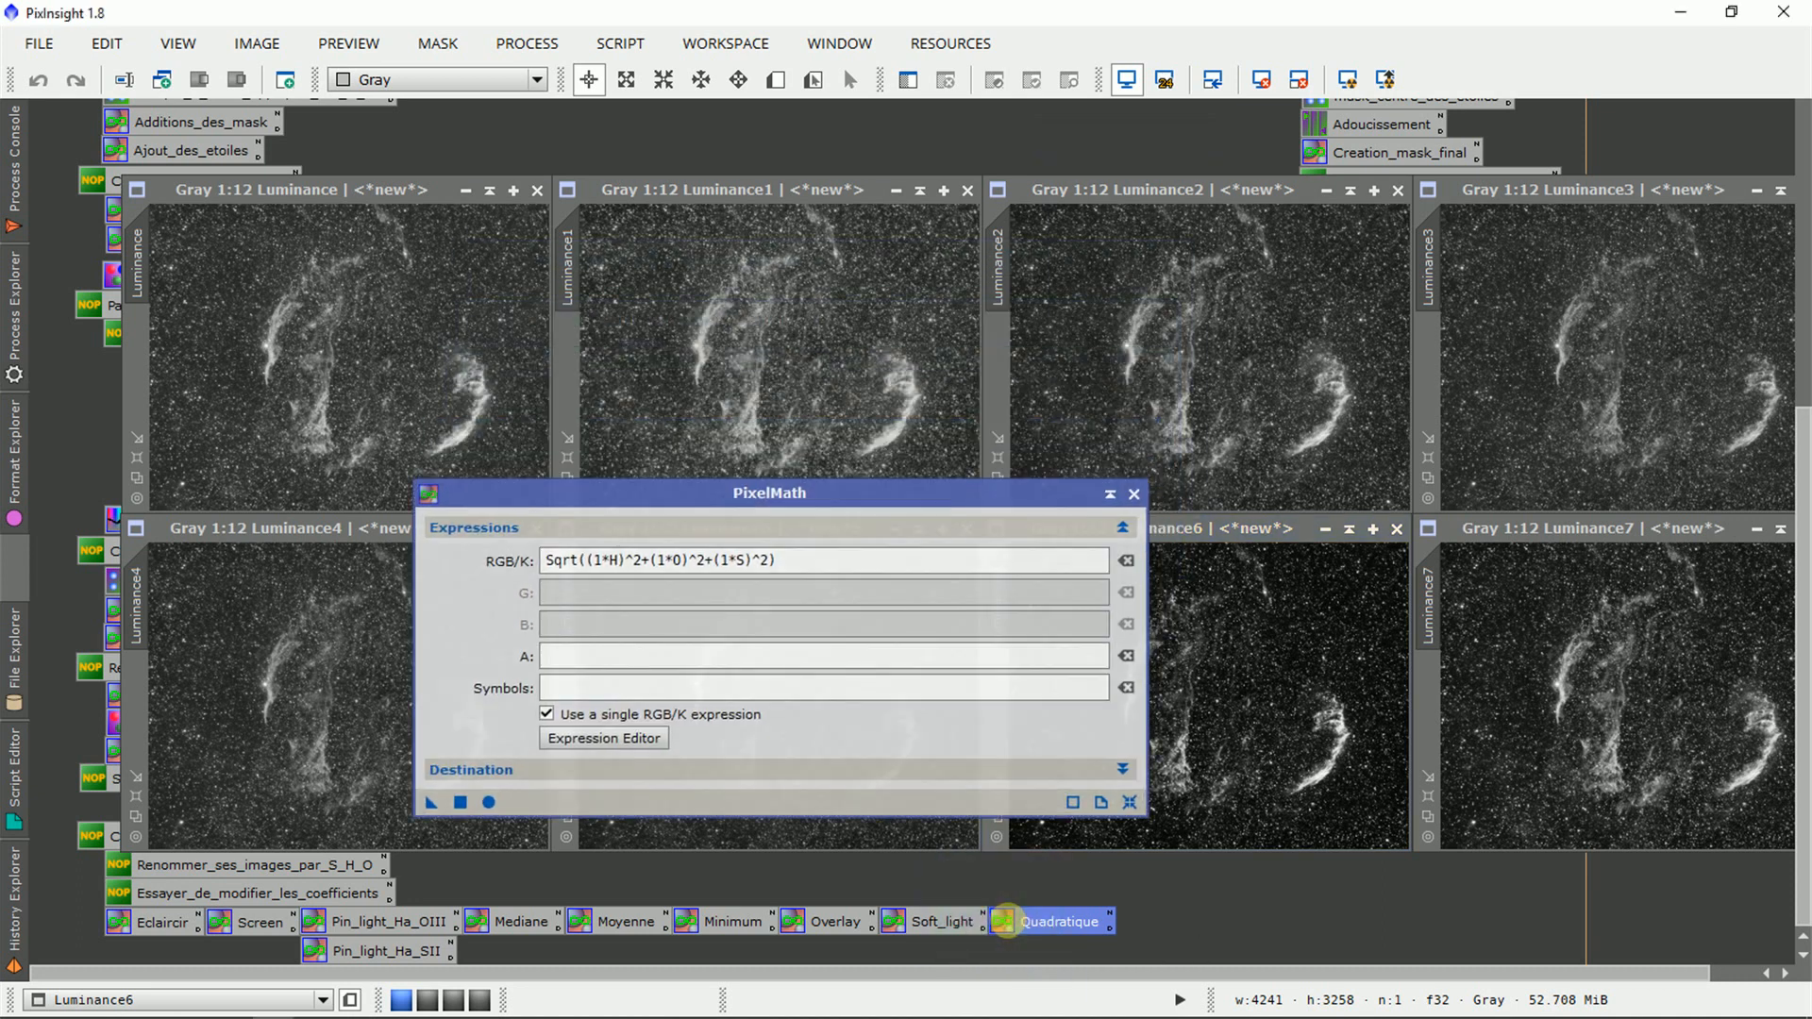
left_click_drag(731, 500, 958, 515)
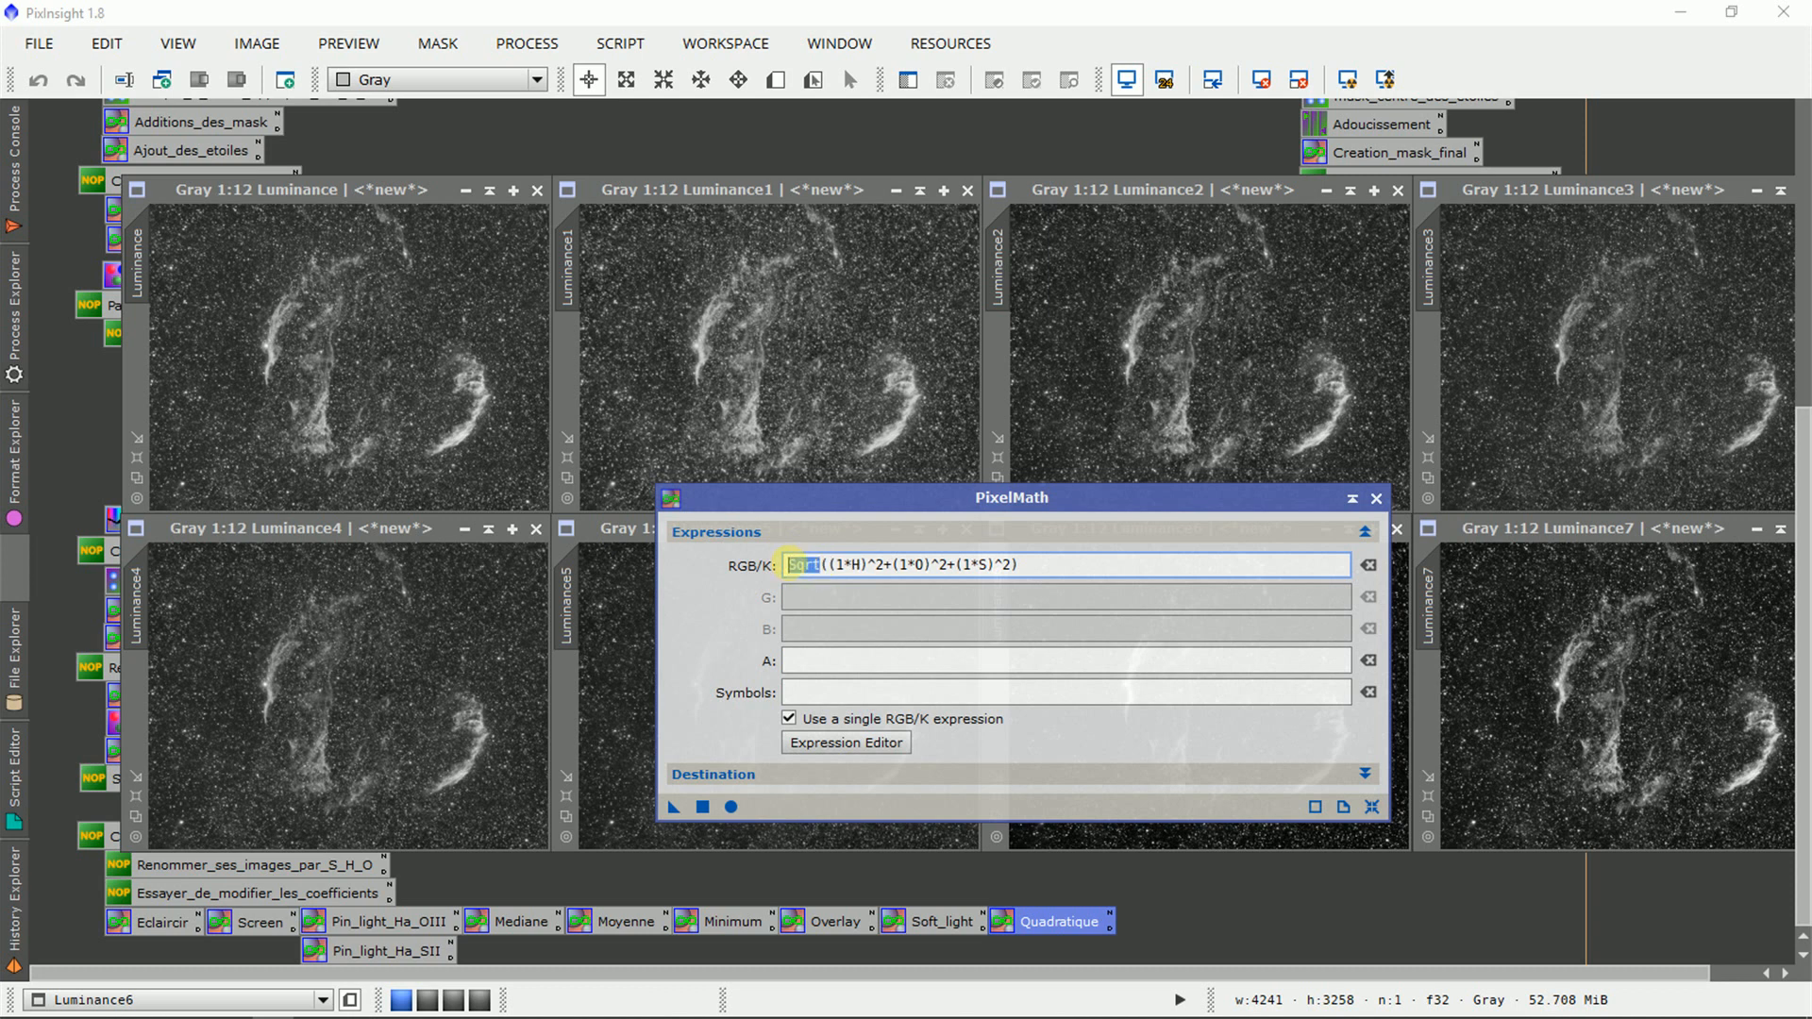
left_click_drag(1012, 564, 729, 670)
left_click(702, 805)
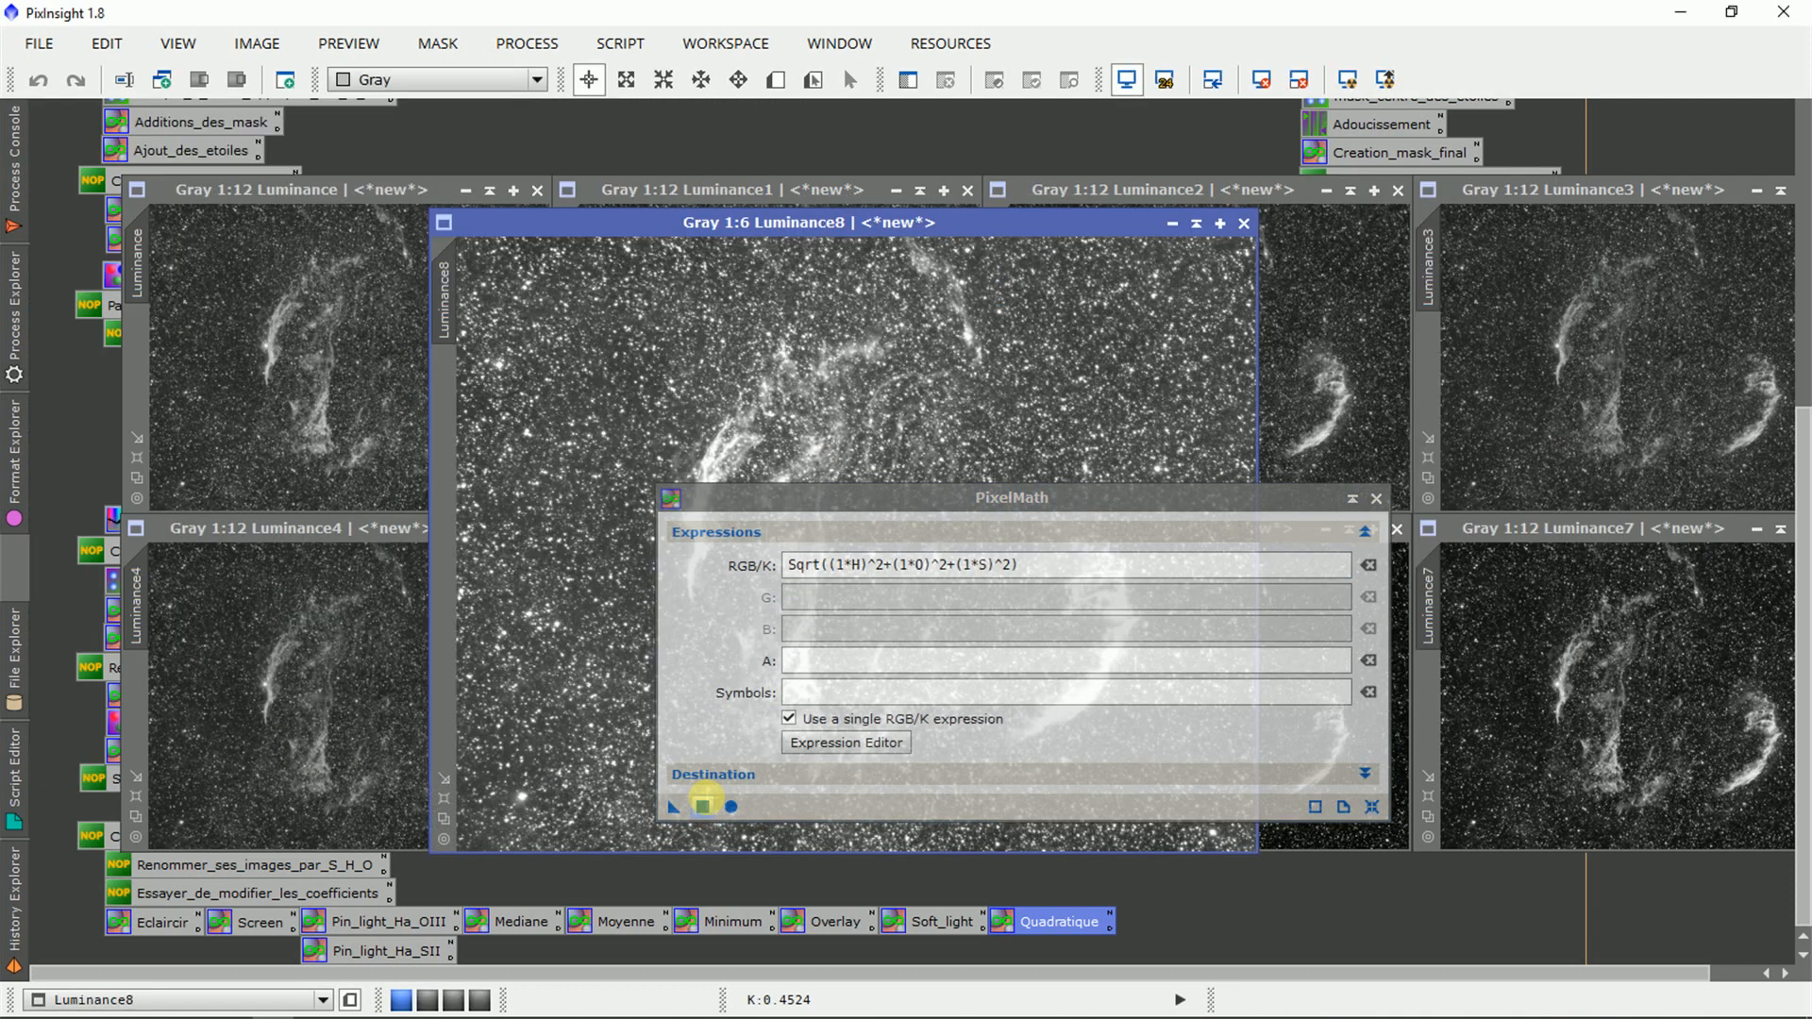
left_click(1376, 498)
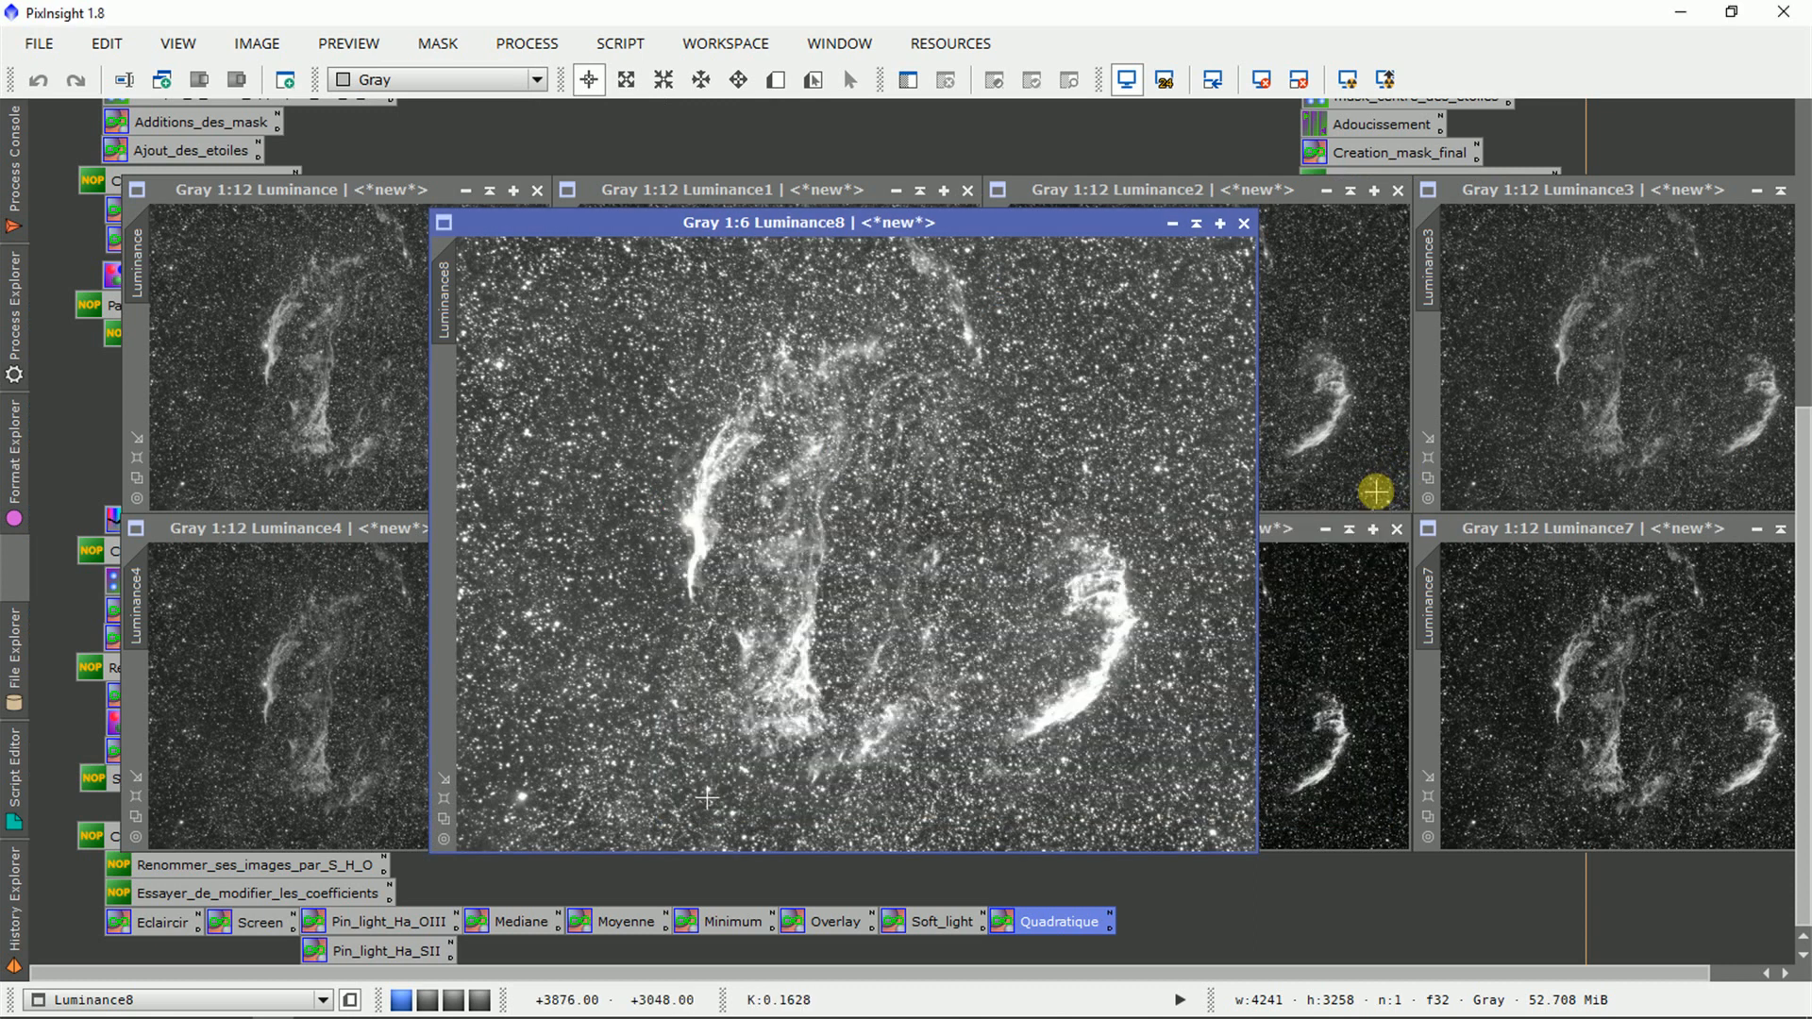
Examine the bright filaments, stars and background of the Quadratique result at several zoom levels, and close the image
scroll(907, 601, "up", 4)
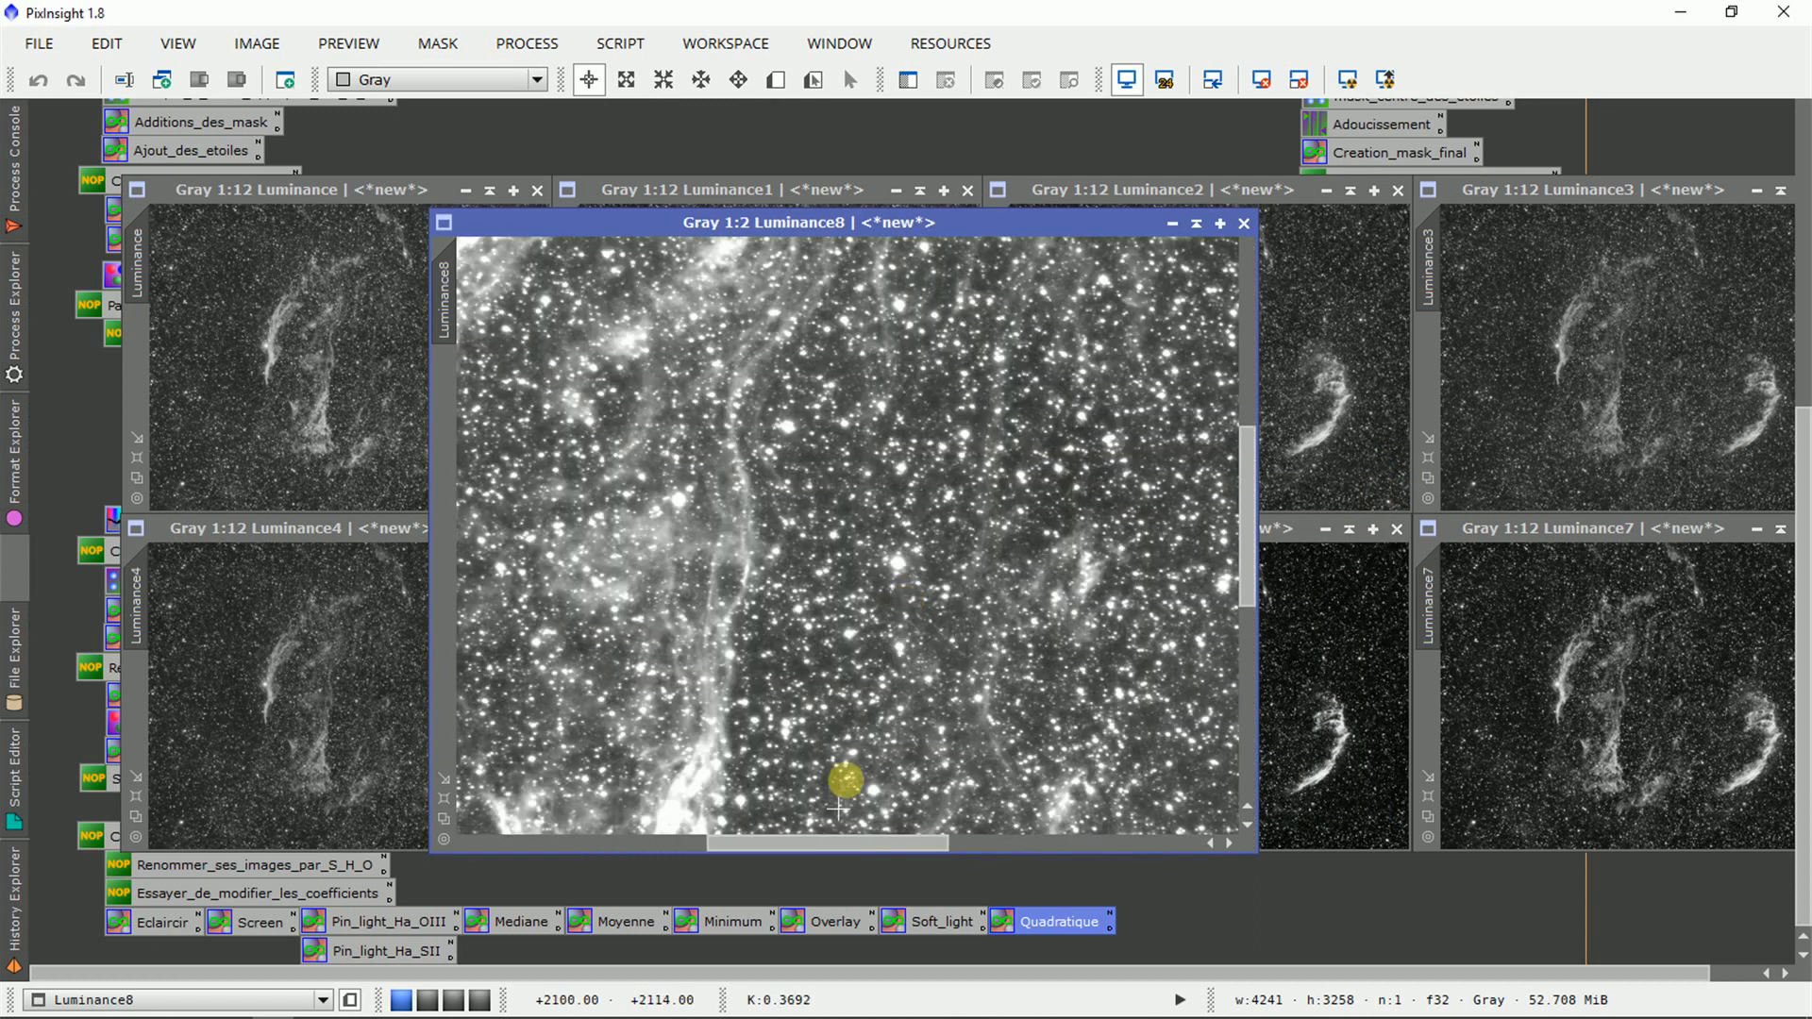
left_click_drag(819, 838, 670, 844)
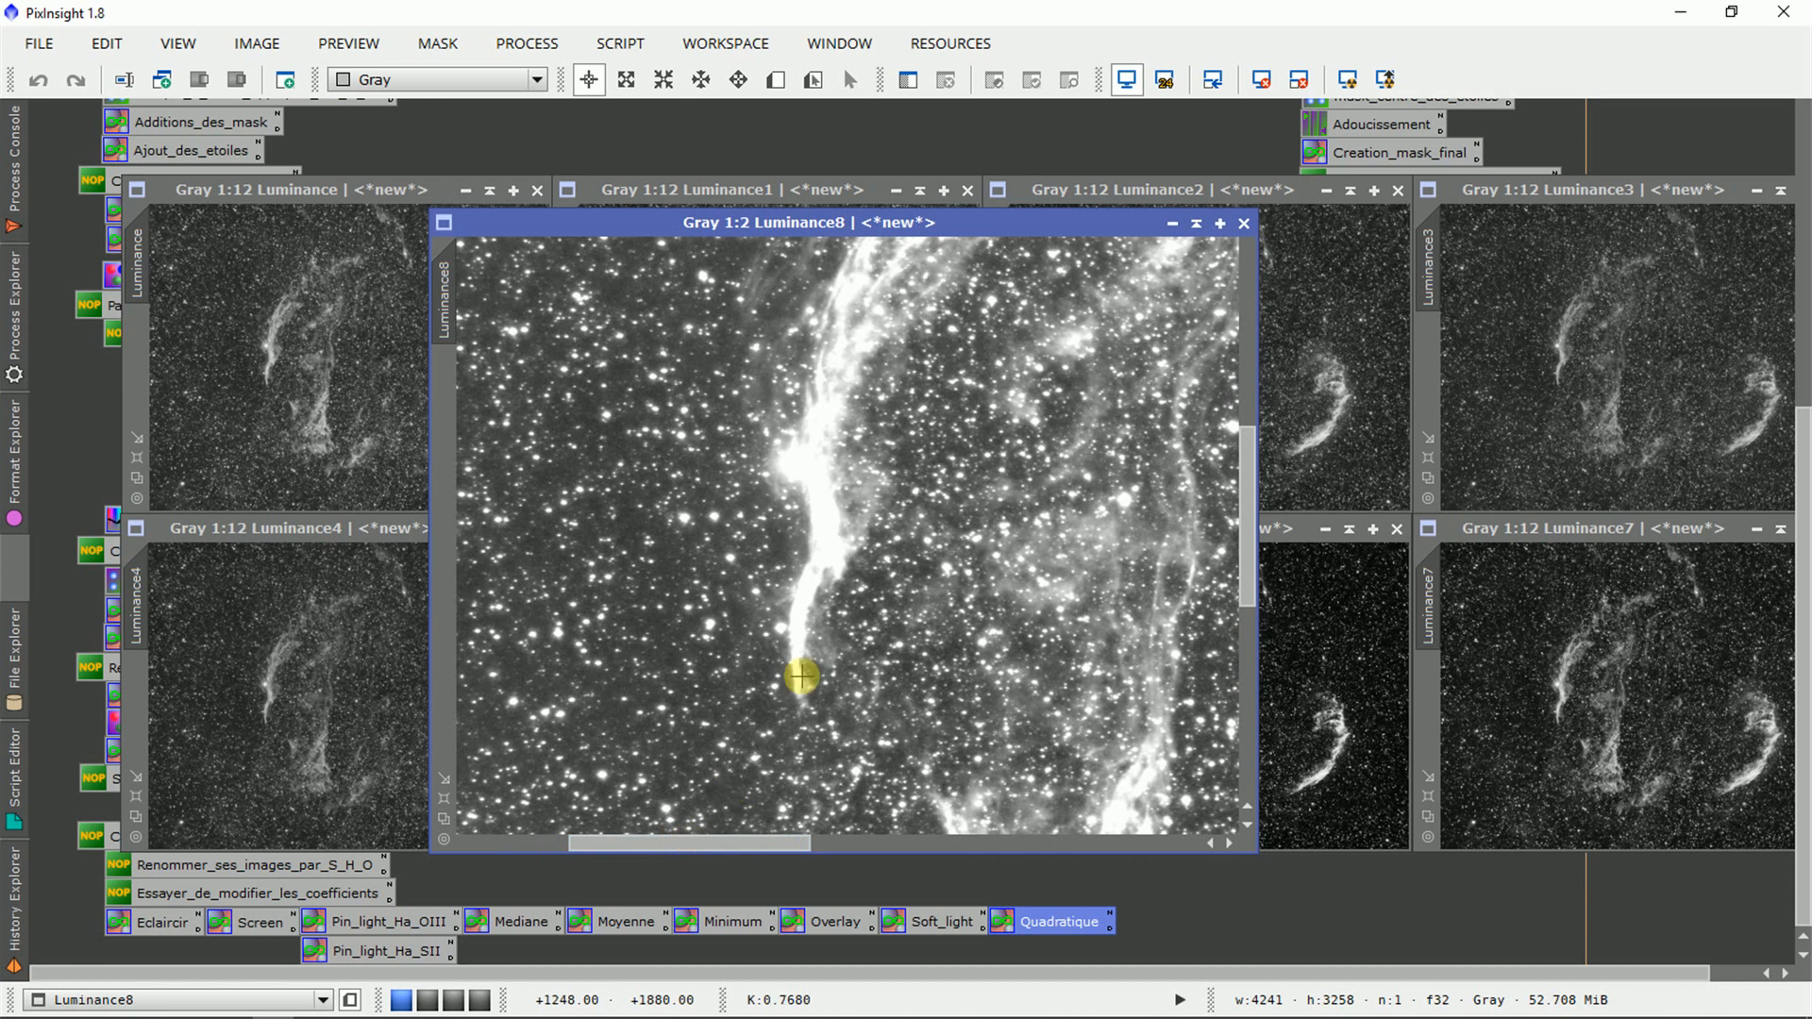
scroll(802, 676, "up", 3)
scroll(802, 676, "down", 2)
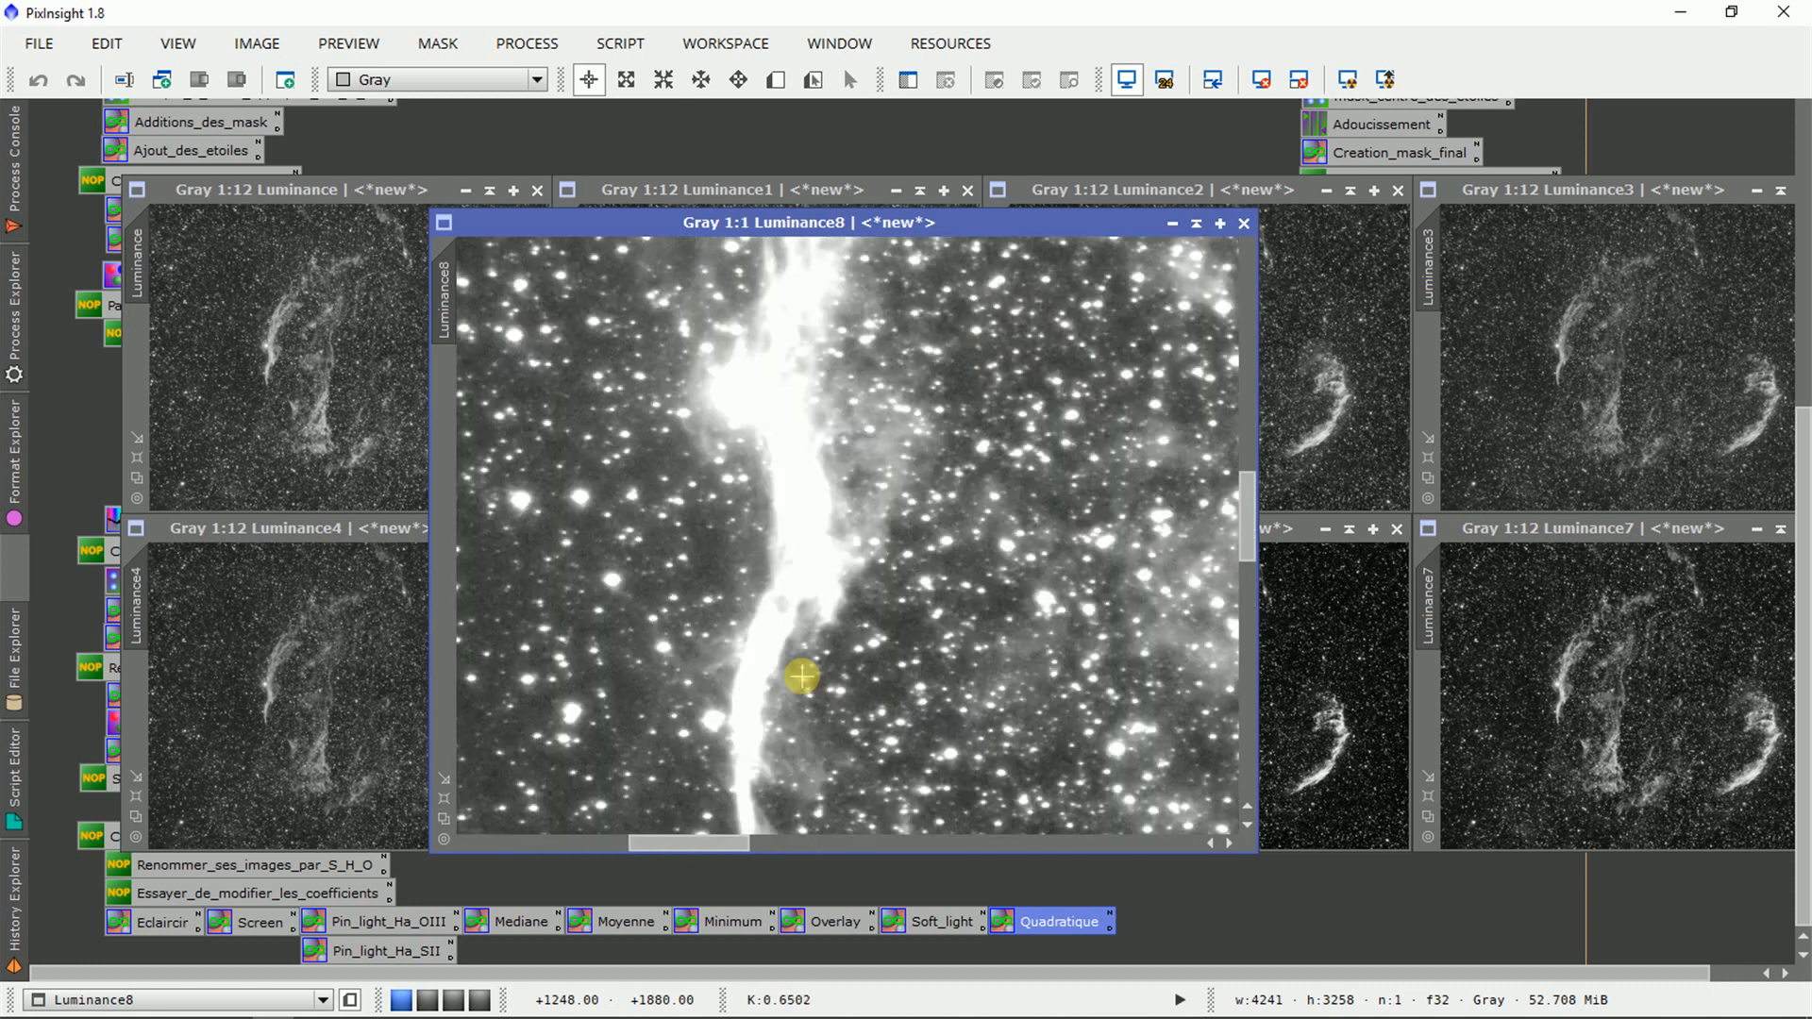
left_click_drag(1247, 547, 1241, 495)
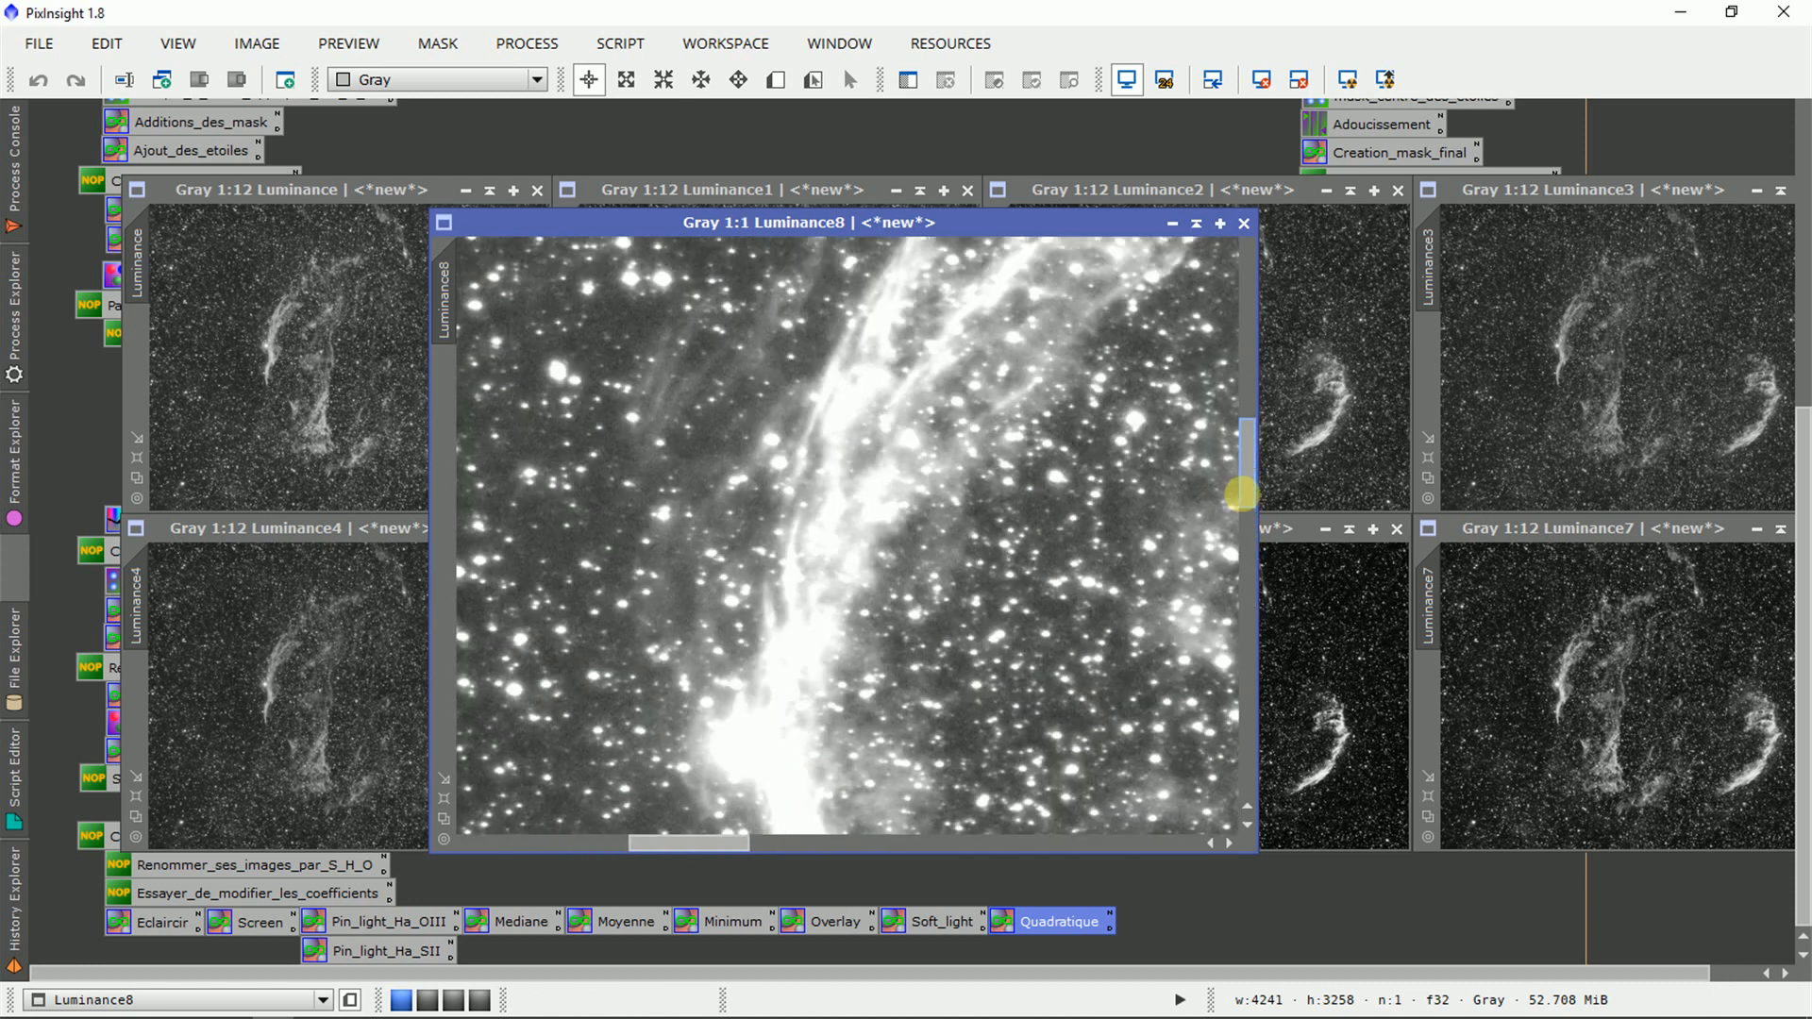
scroll(1128, 585, "up", 2)
scroll(1128, 585, "down", 2)
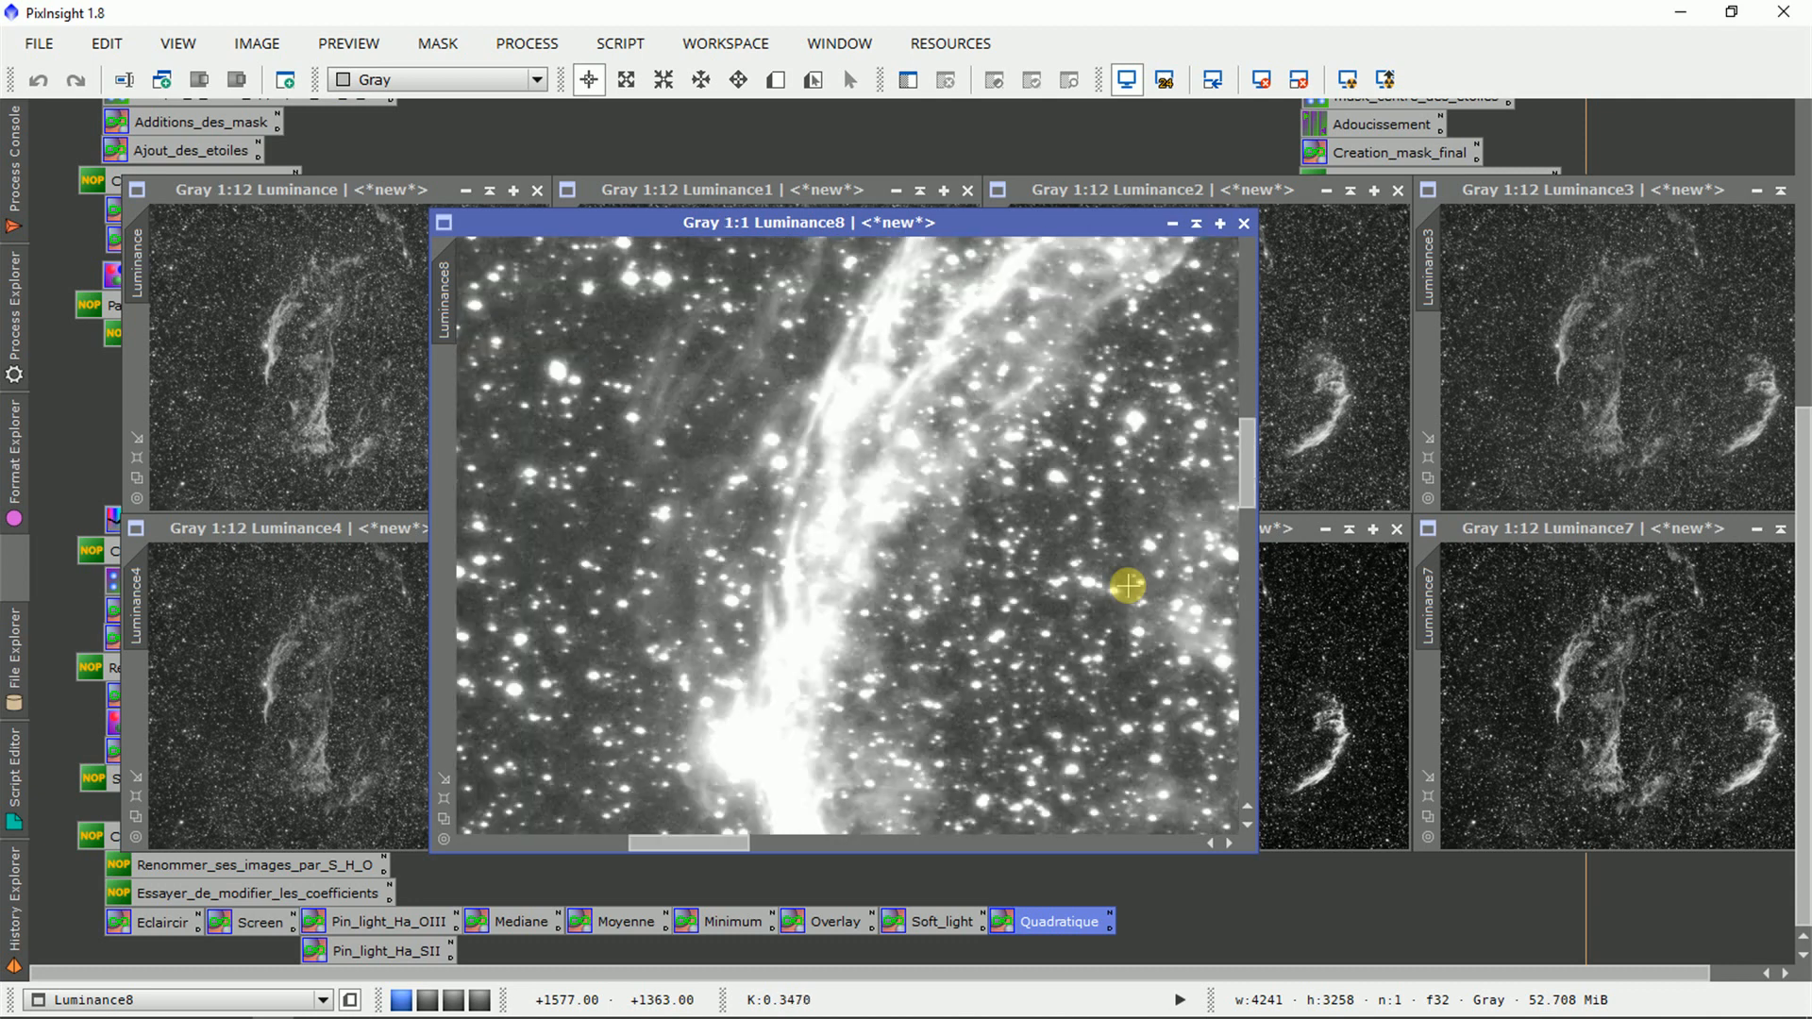
scroll(1128, 585, "down", 7)
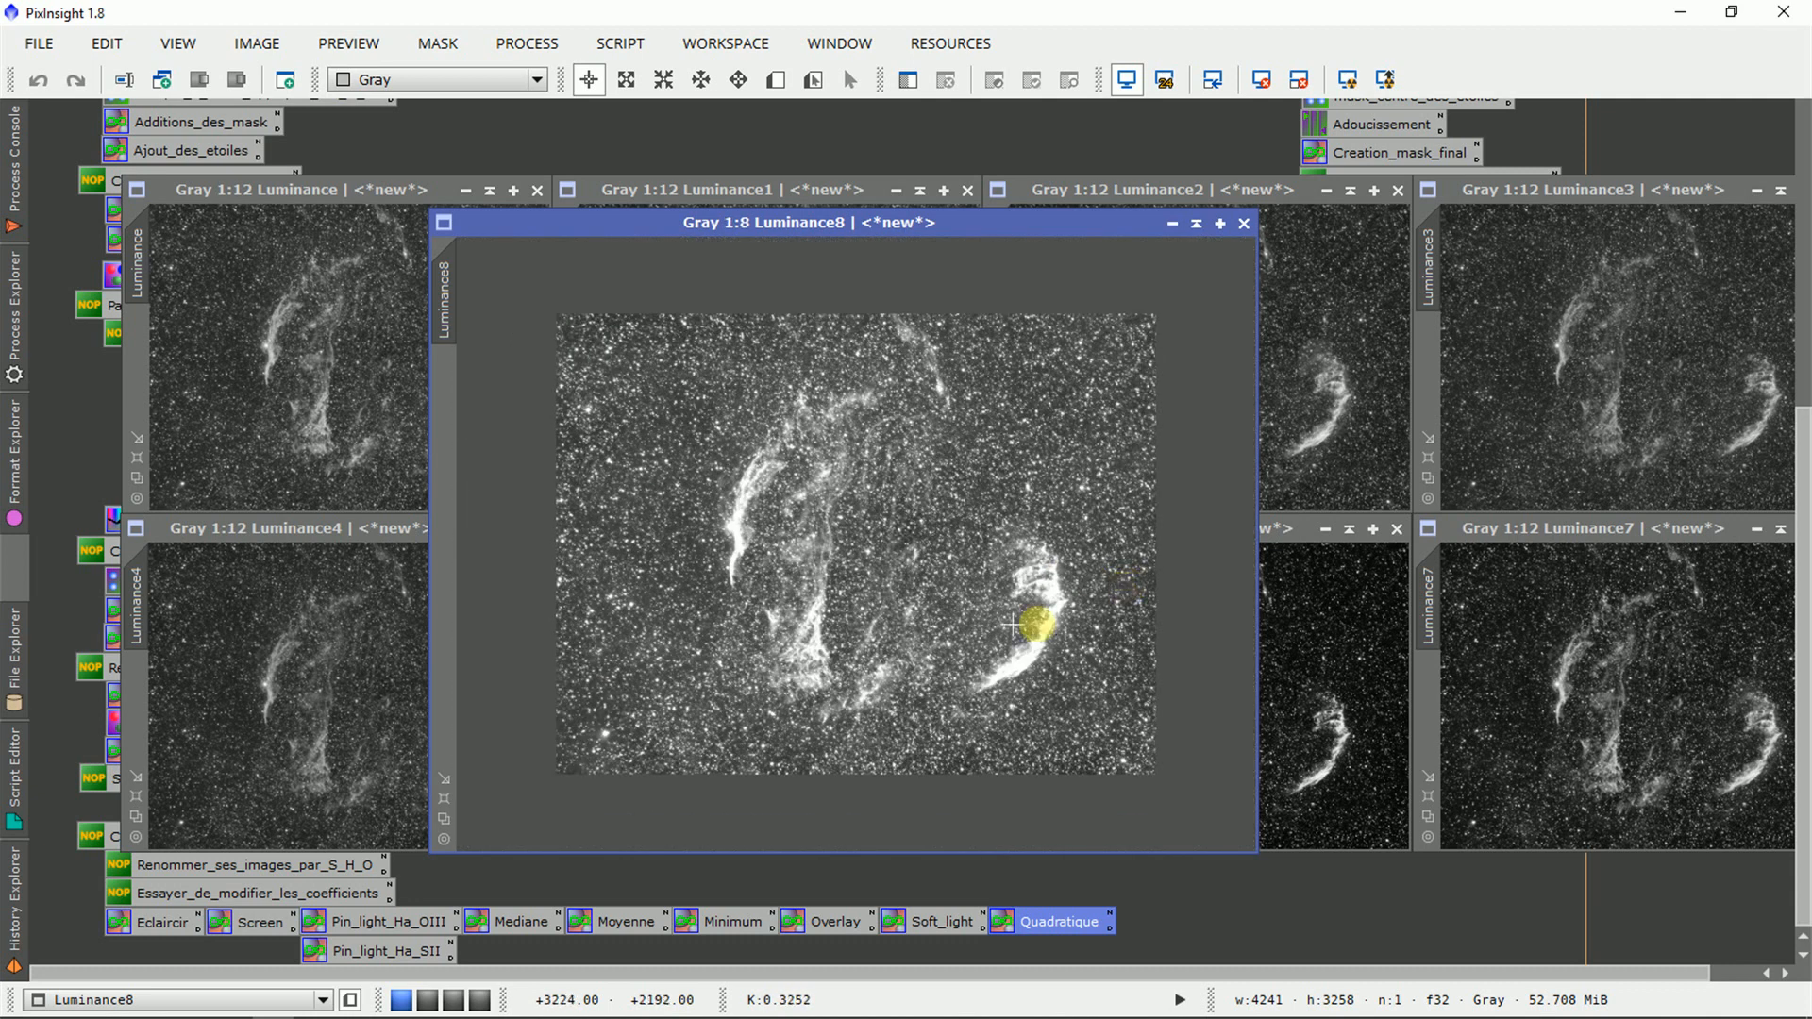
scroll(983, 482, "up", 2)
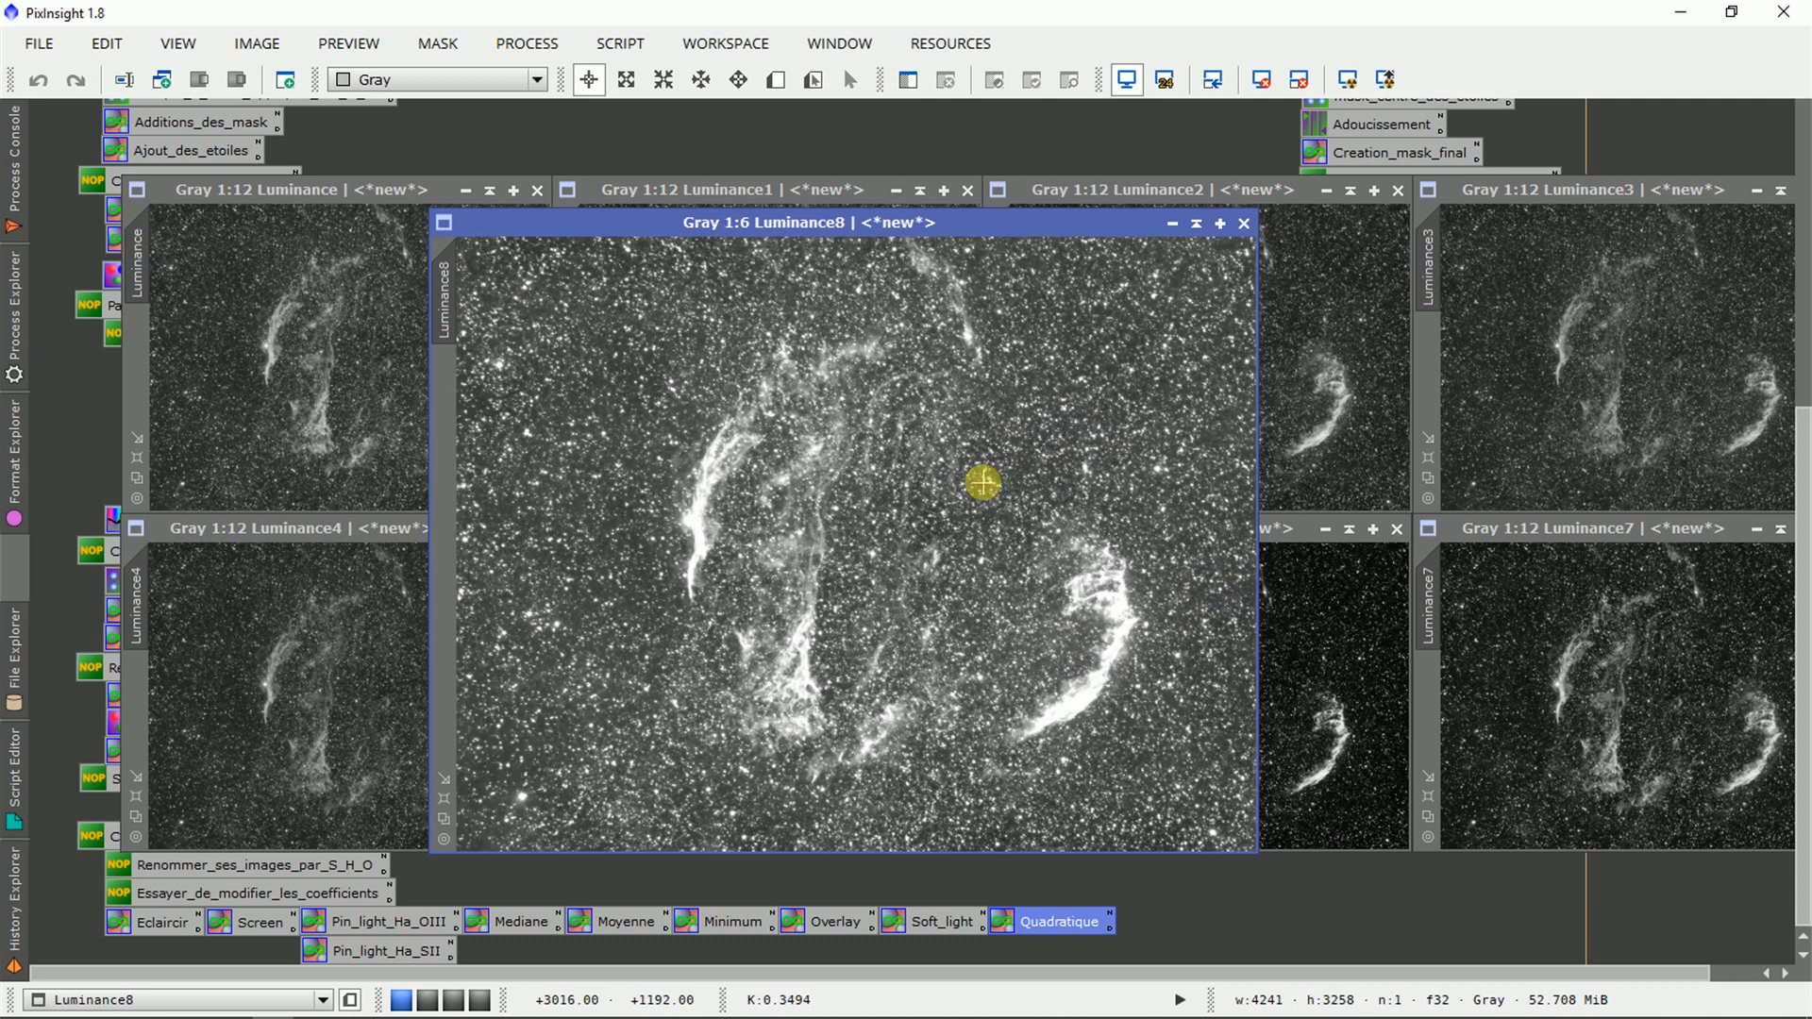
scroll(982, 482, "up", 1)
scroll(982, 483, "up", 3)
scroll(983, 483, "down", 3)
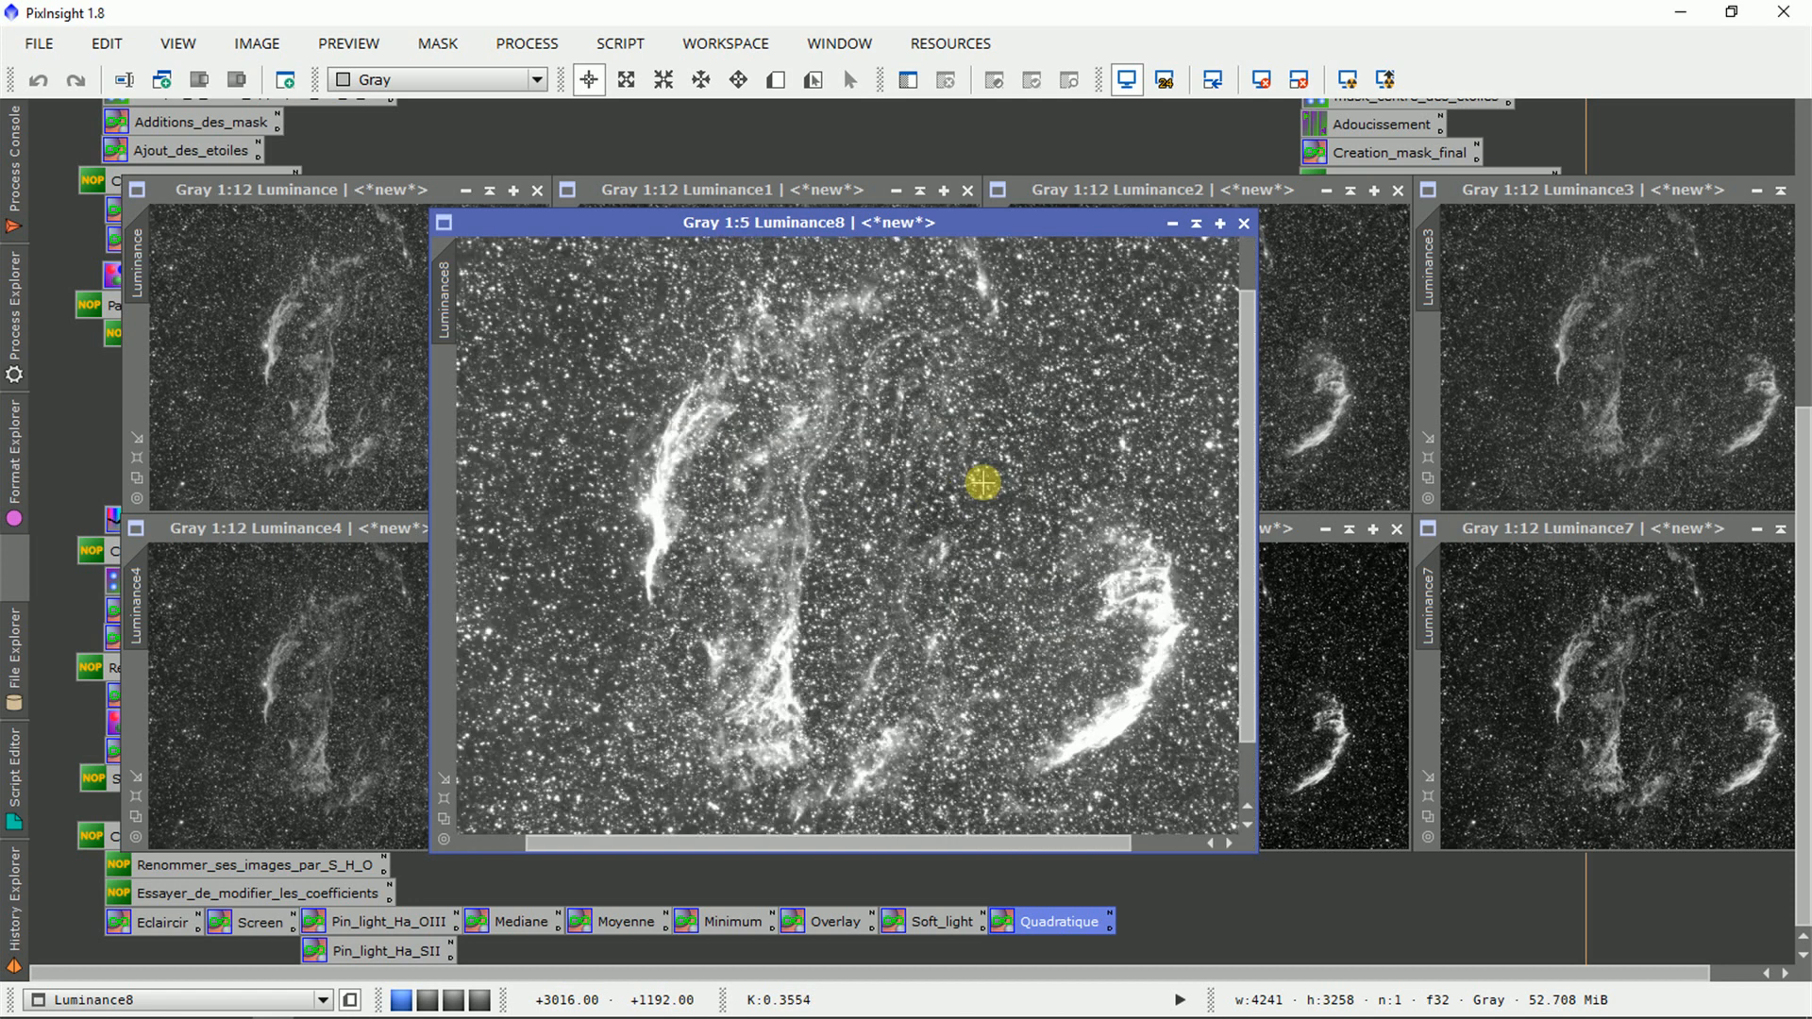
scroll(983, 482, "up", 2)
scroll(982, 482, "down", 3)
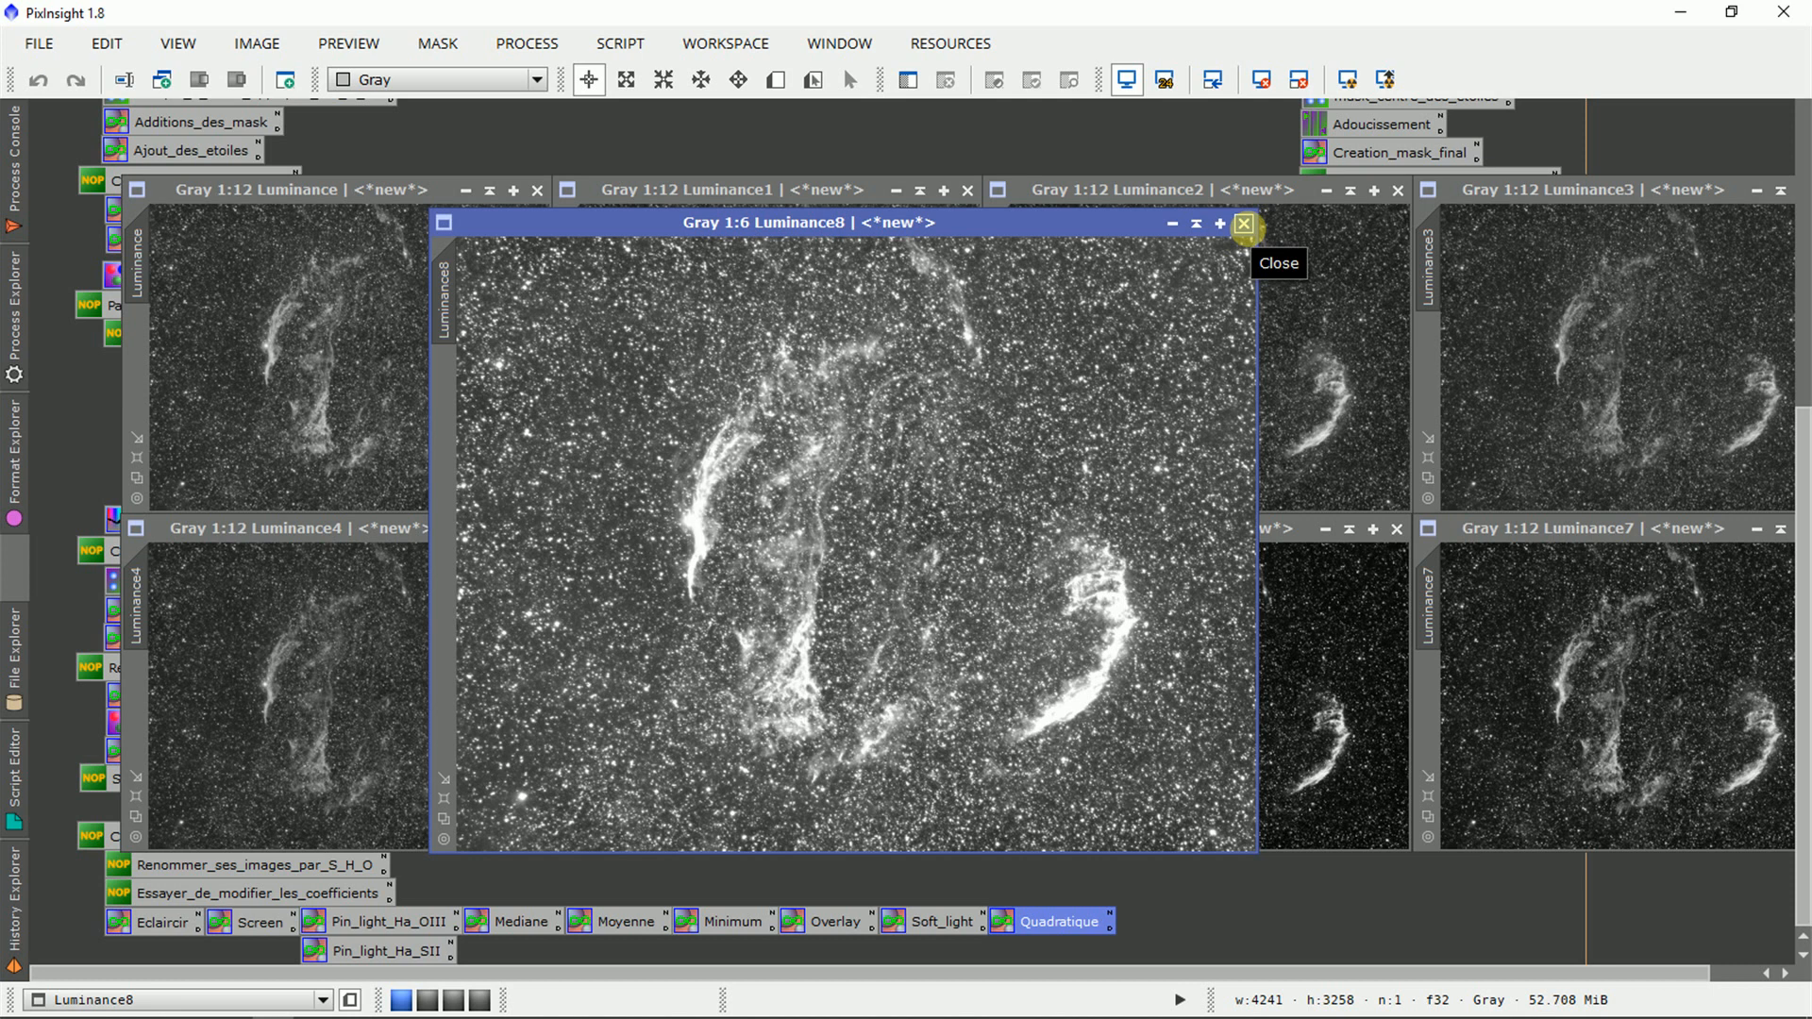
left_click(1244, 224)
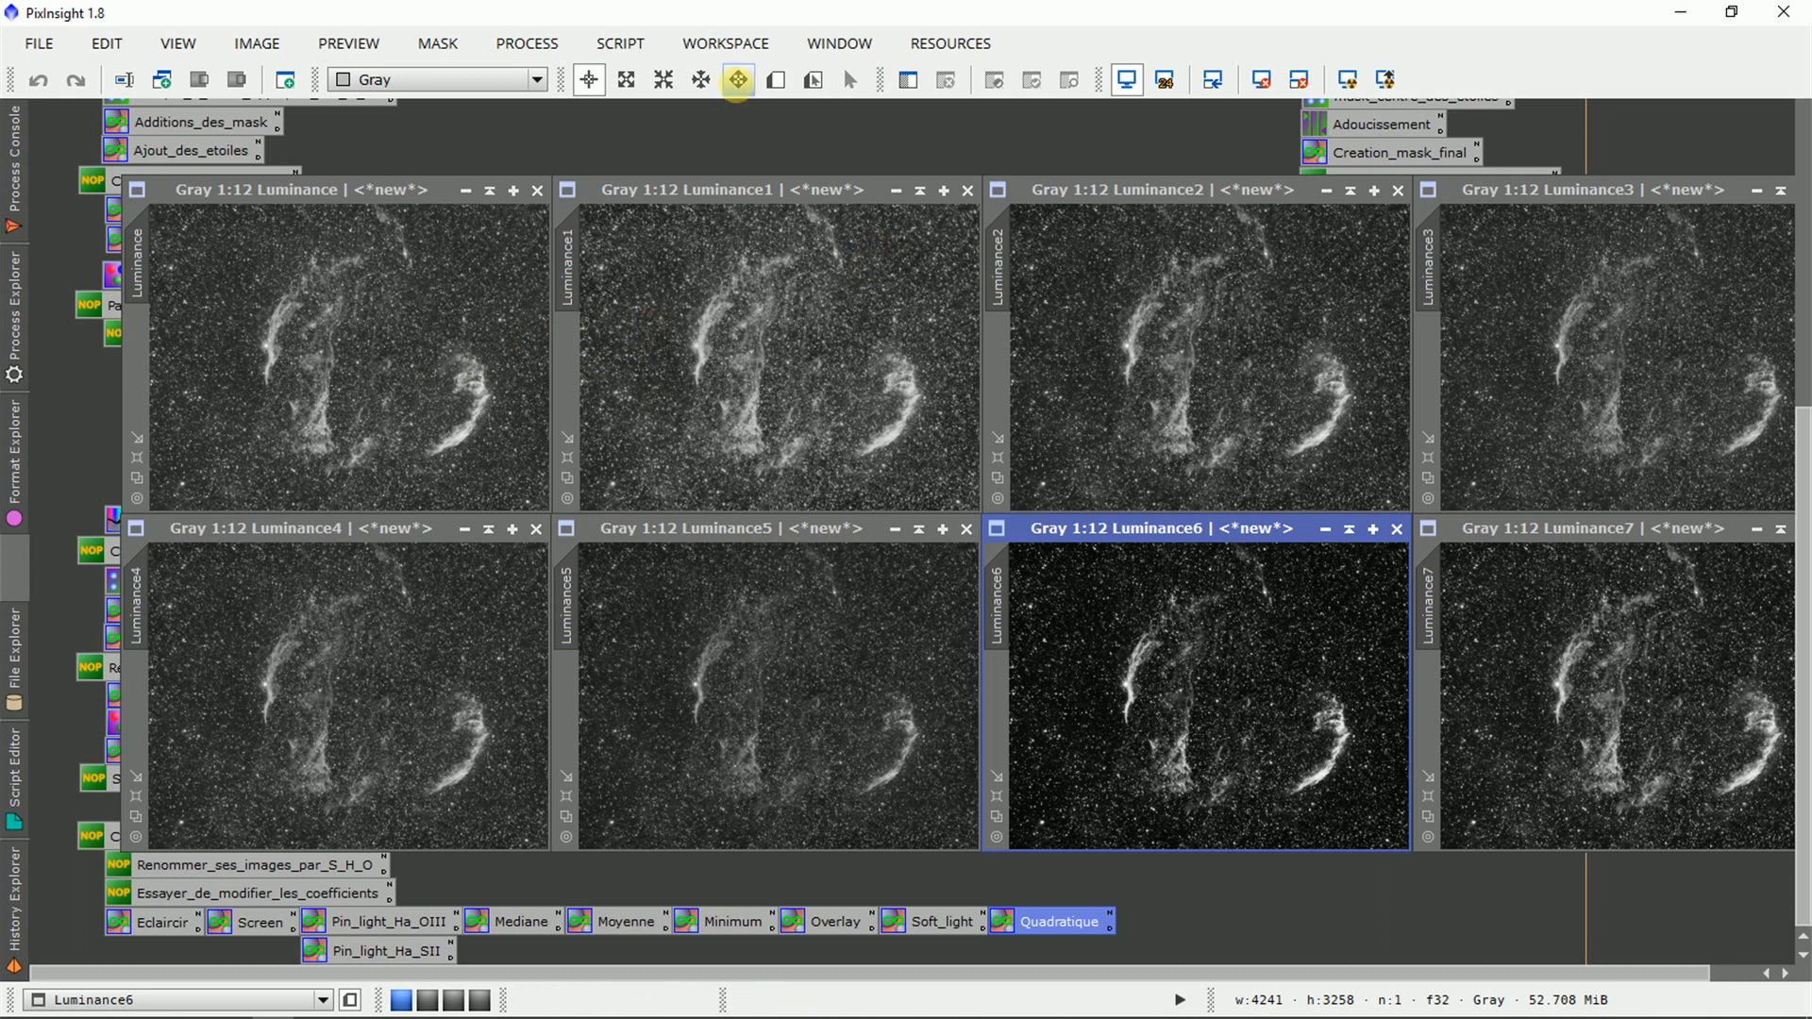
Open HistogramTransformation with a real-time preview of Luminance1 and load that image's histogram
left_click(525, 45)
mouse_move(722, 26)
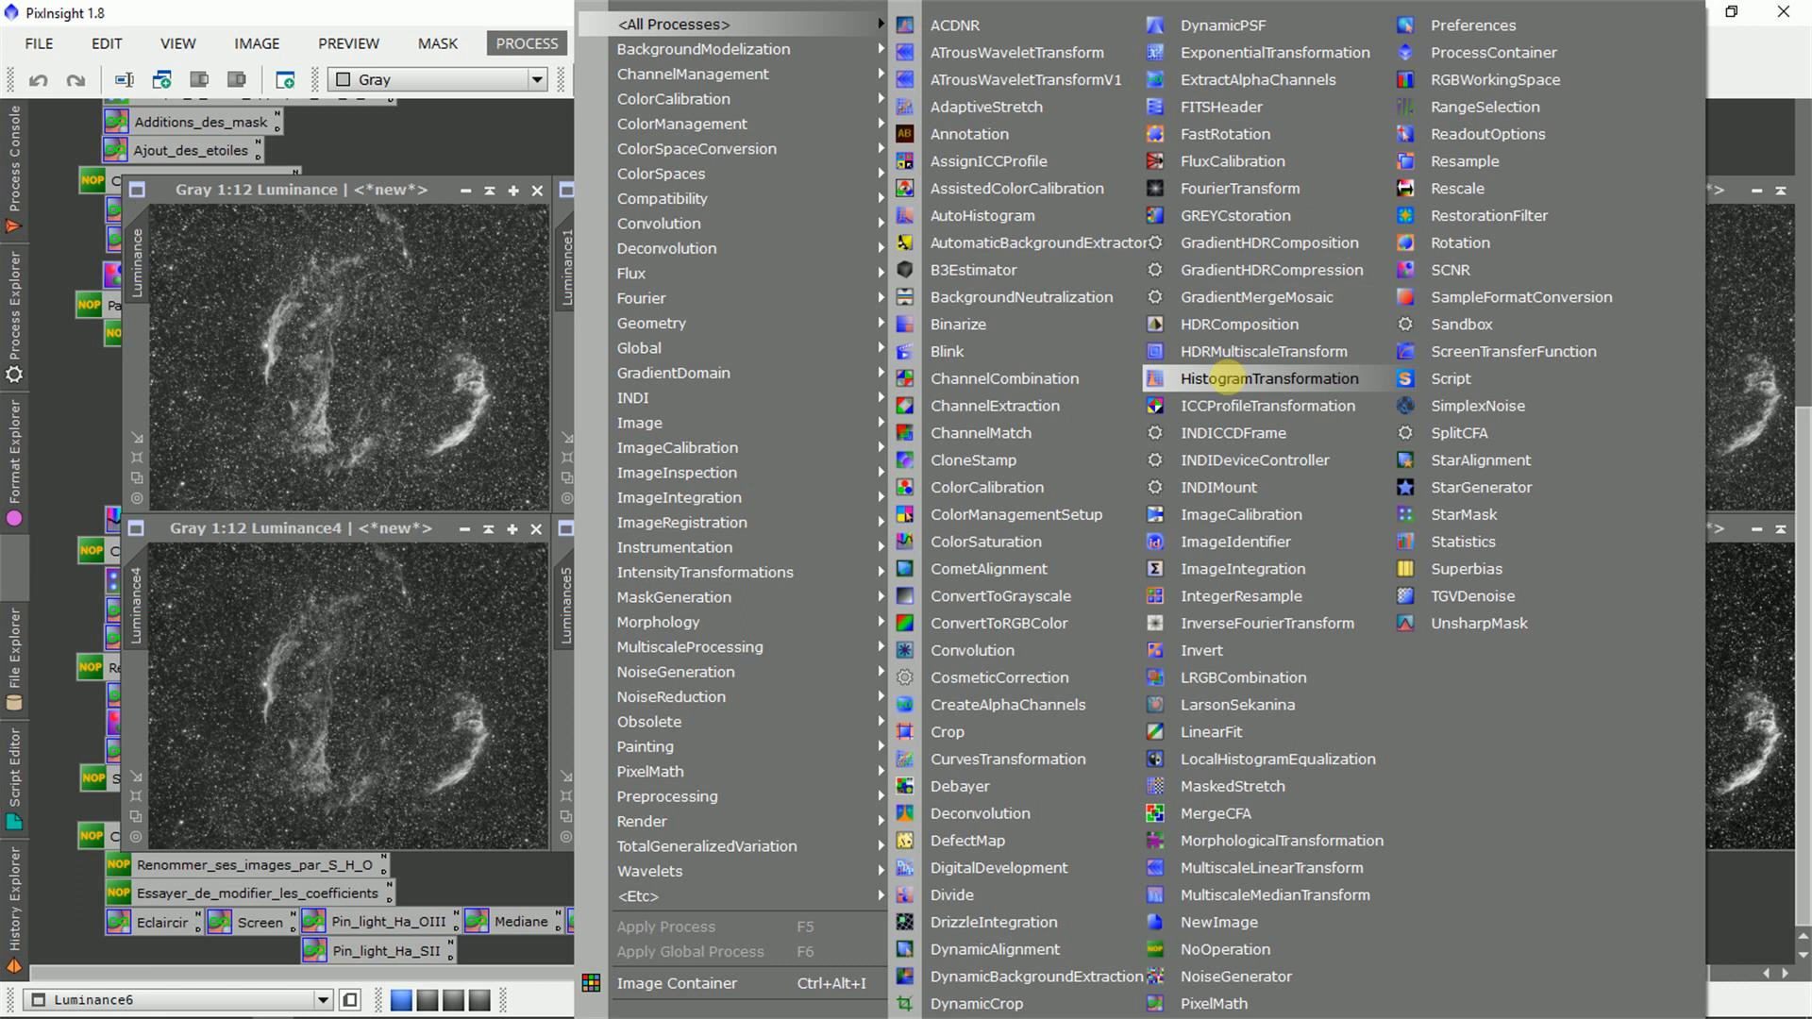
left_click(1218, 379)
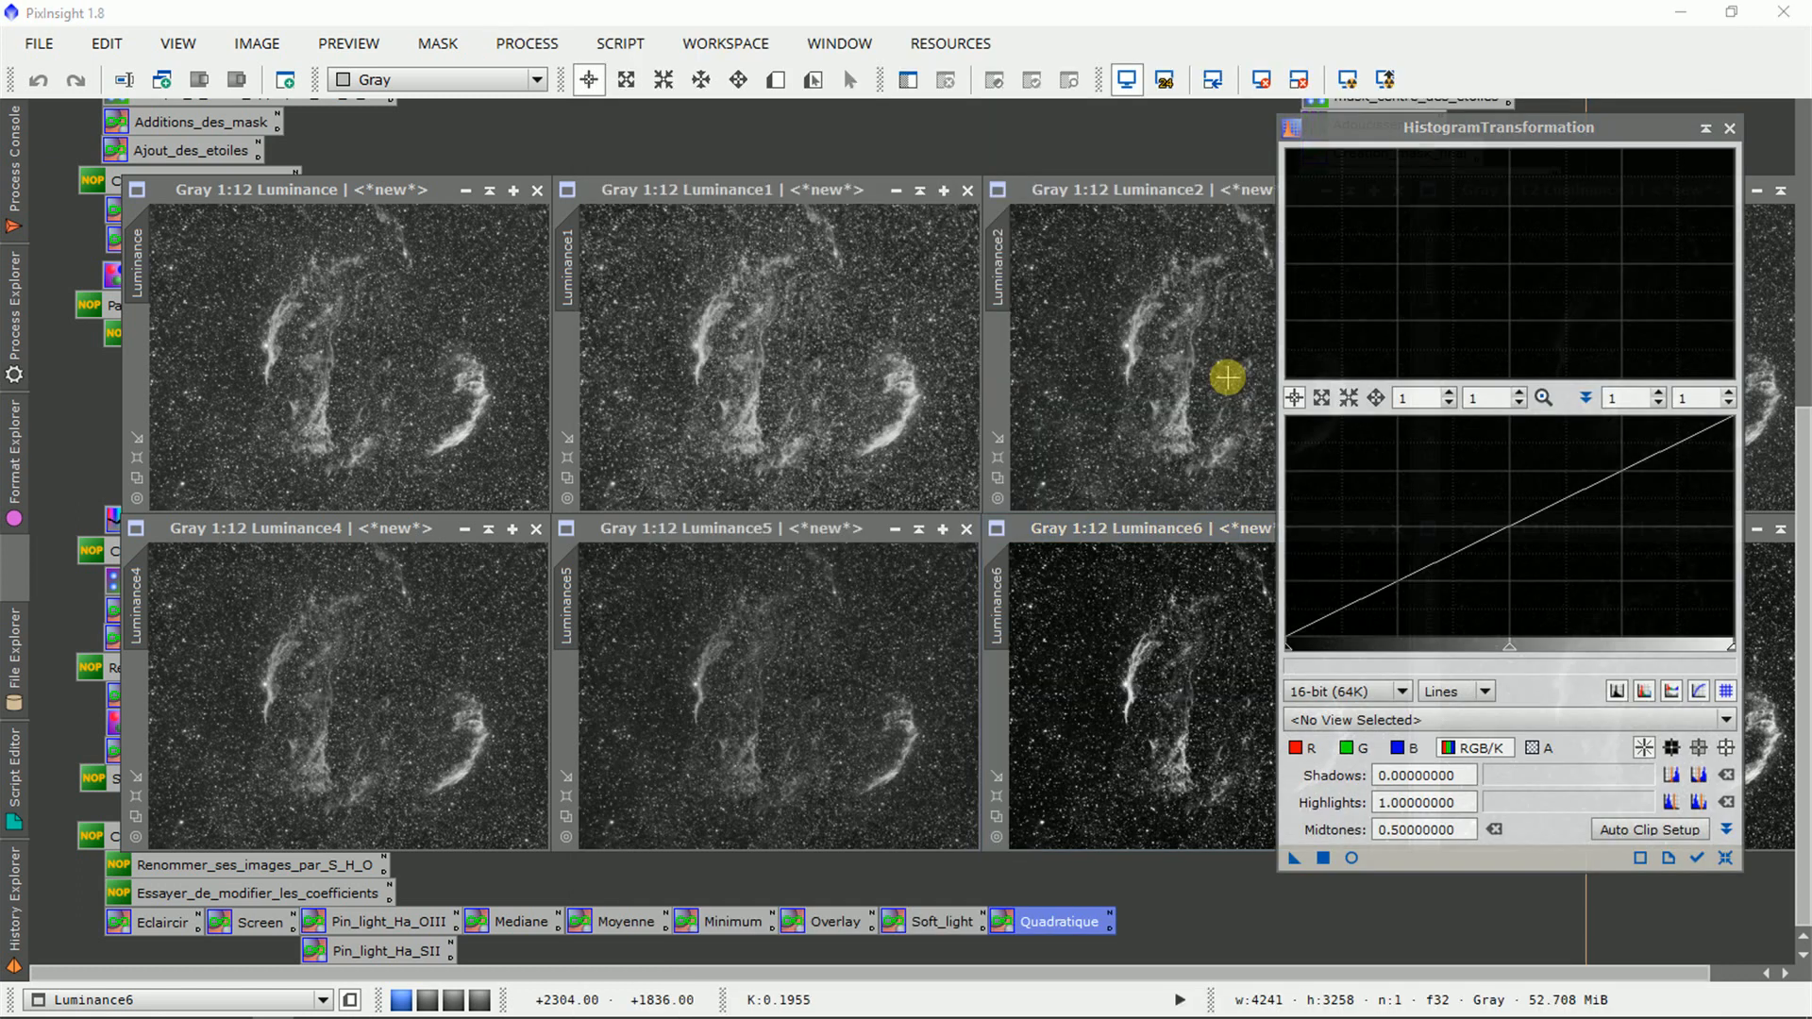
left_click(774, 429)
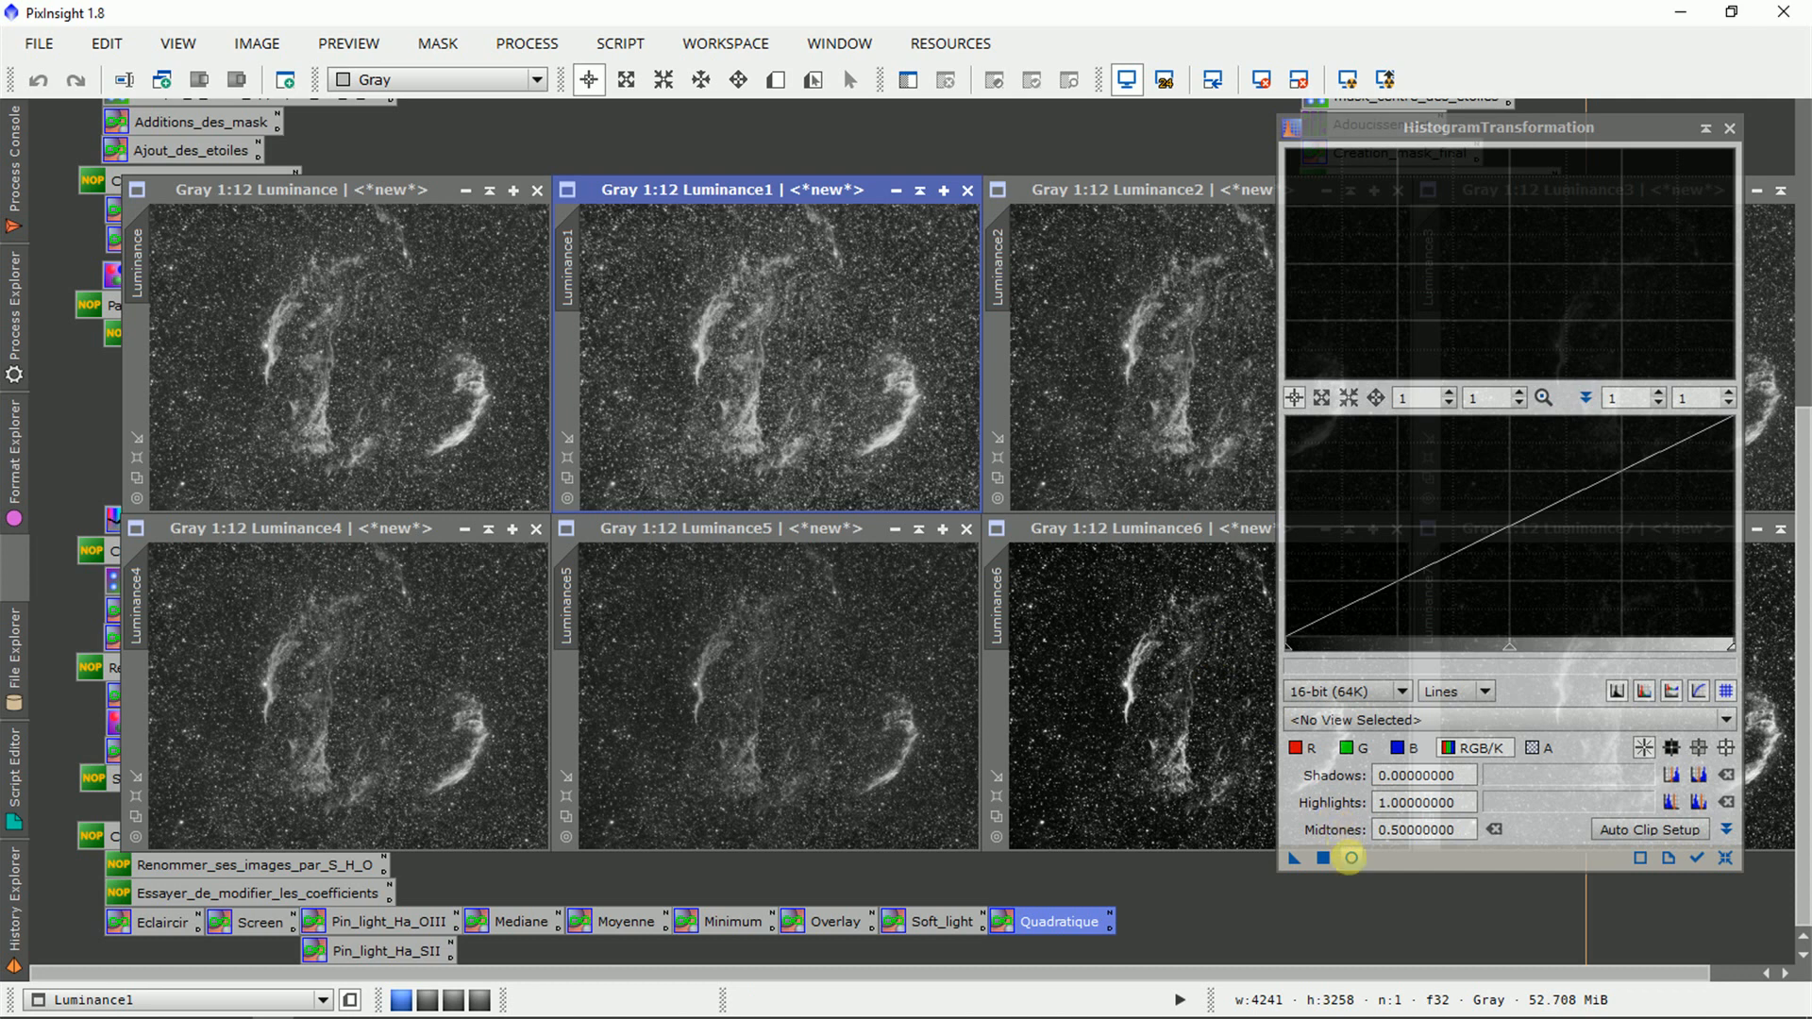
left_click(1351, 858)
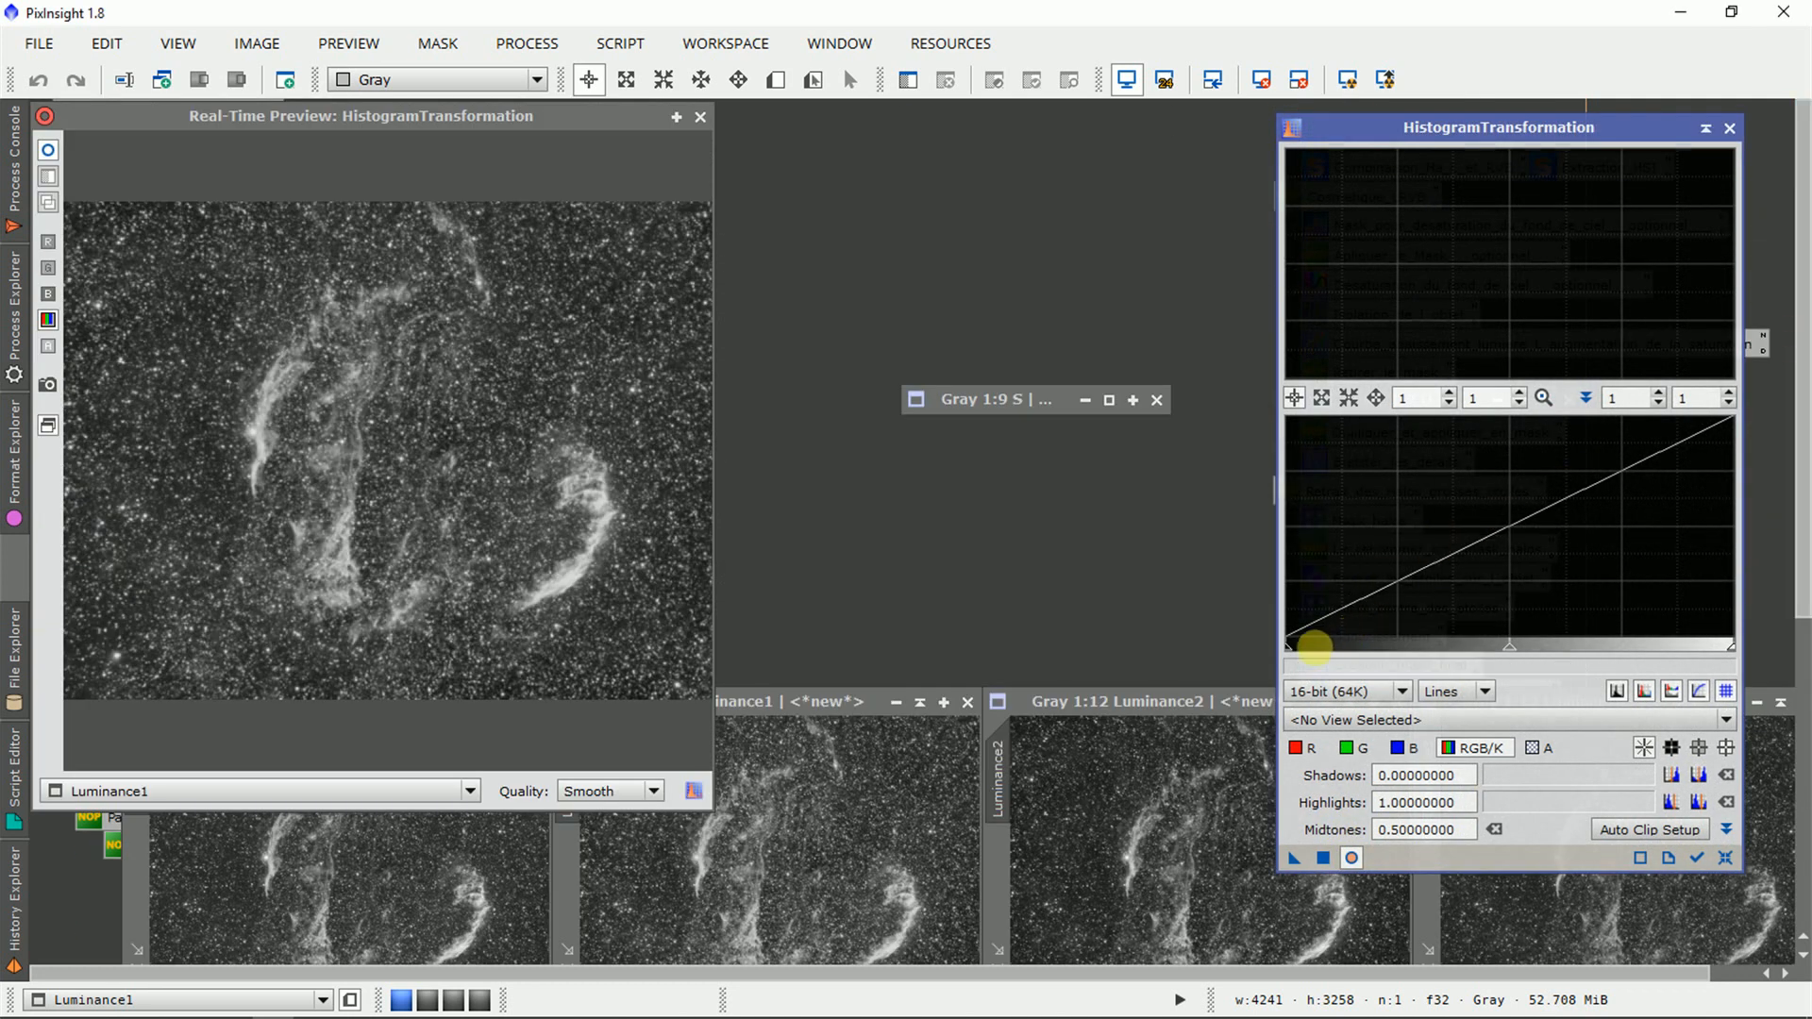
left_click(1431, 719)
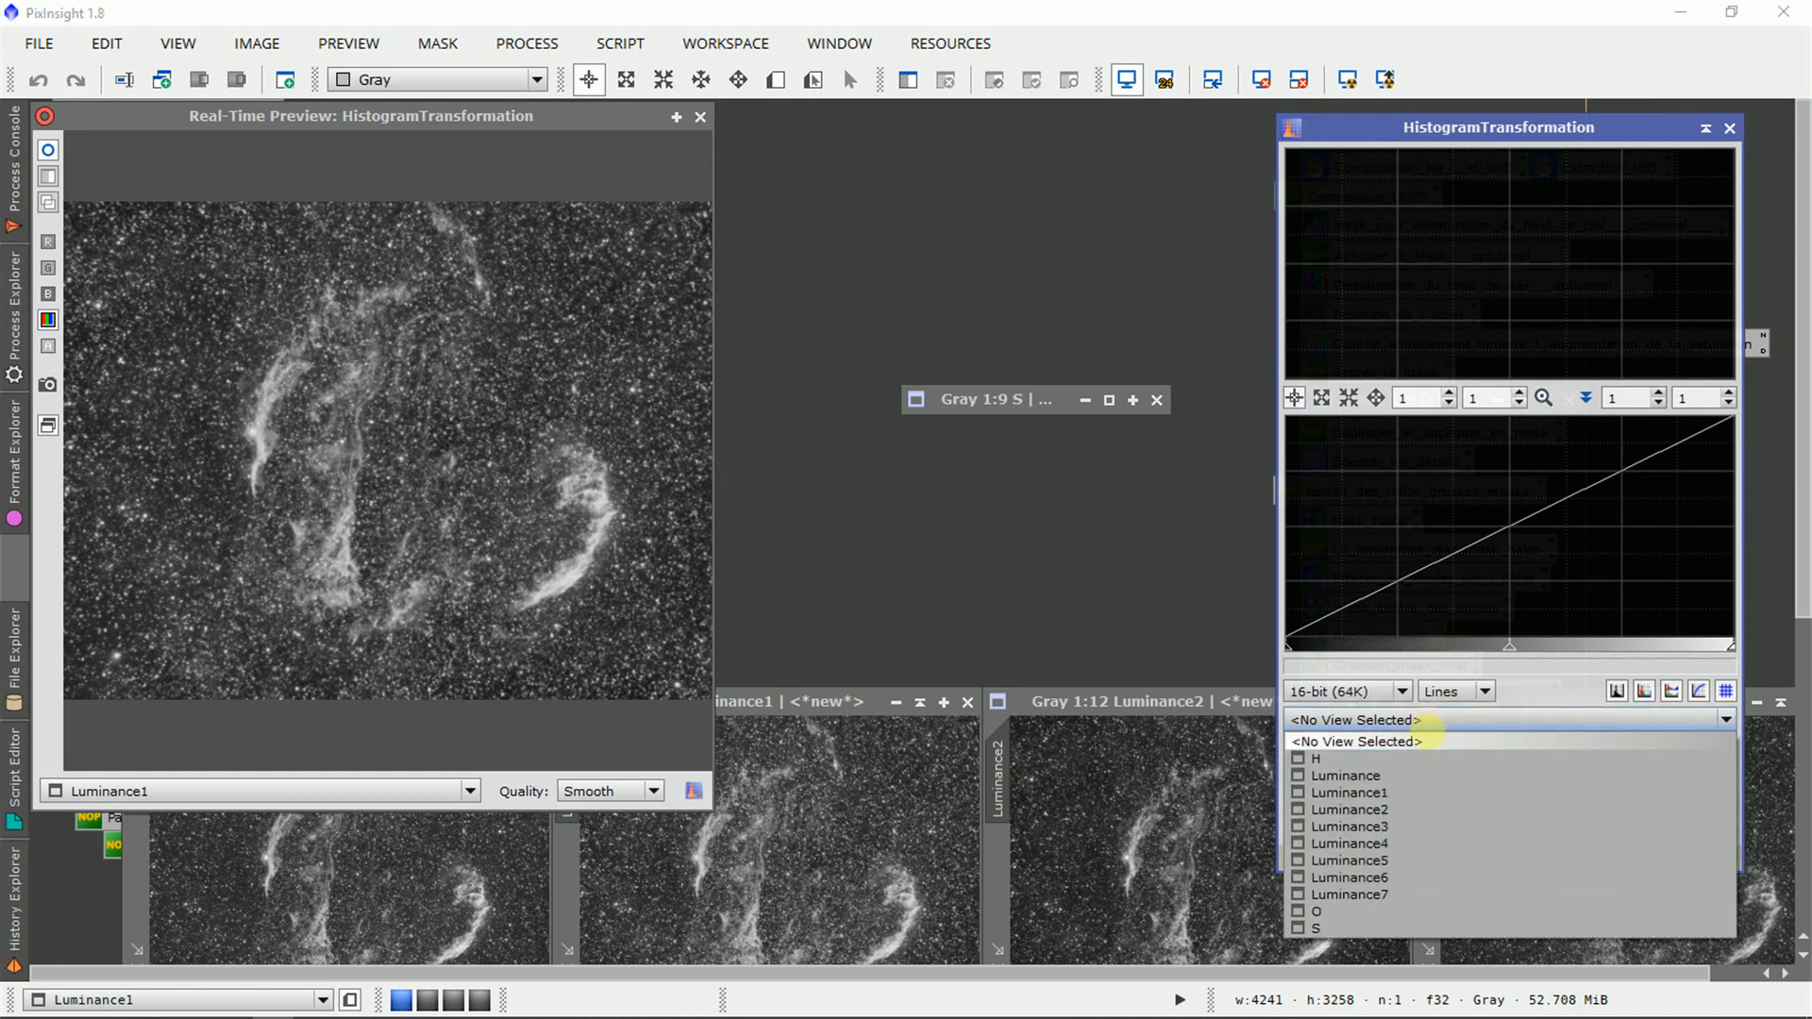
left_click(1404, 792)
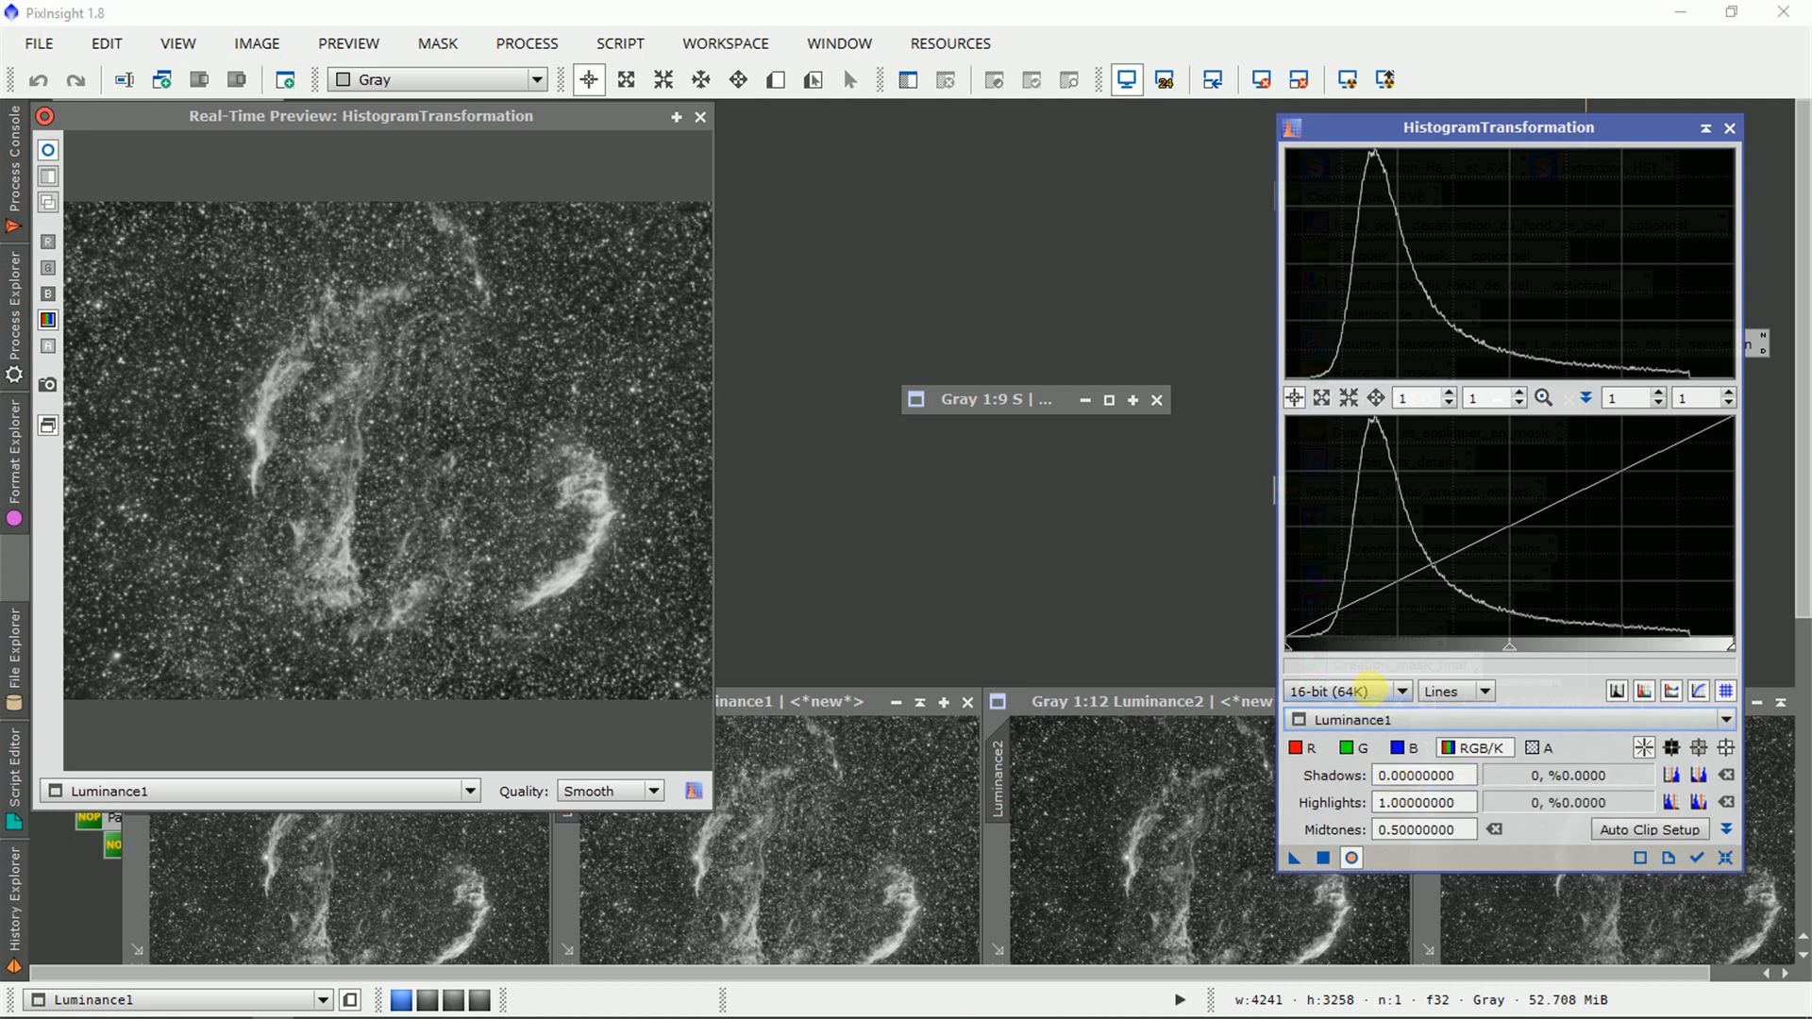
Set the Luminance1 histogram's shadows to 0.06060606 and midtones to 0.52419355
left_click_drag(1287, 645, 1312, 644)
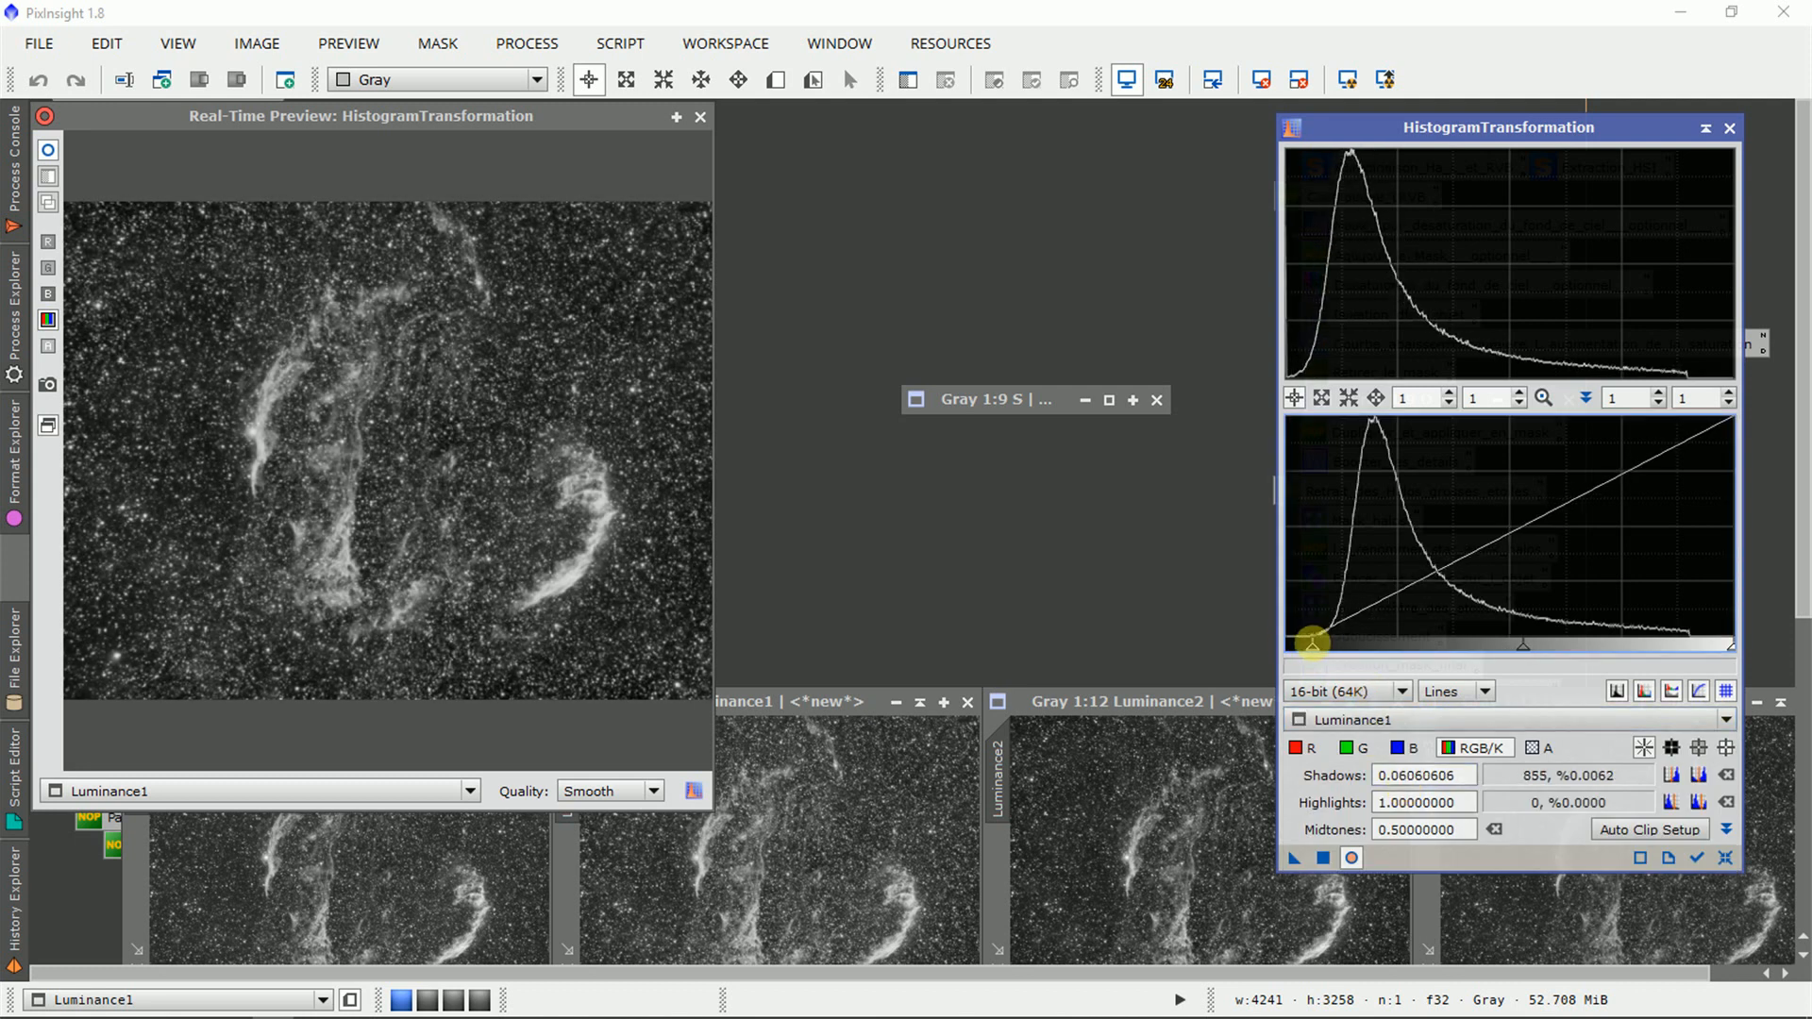
mouse_move(1536, 647)
left_mouse_down()
mouse_move(1549, 639)
mouse_move(1395, 674)
mouse_move(1620, 669)
mouse_move(1534, 669)
left_mouse_up()
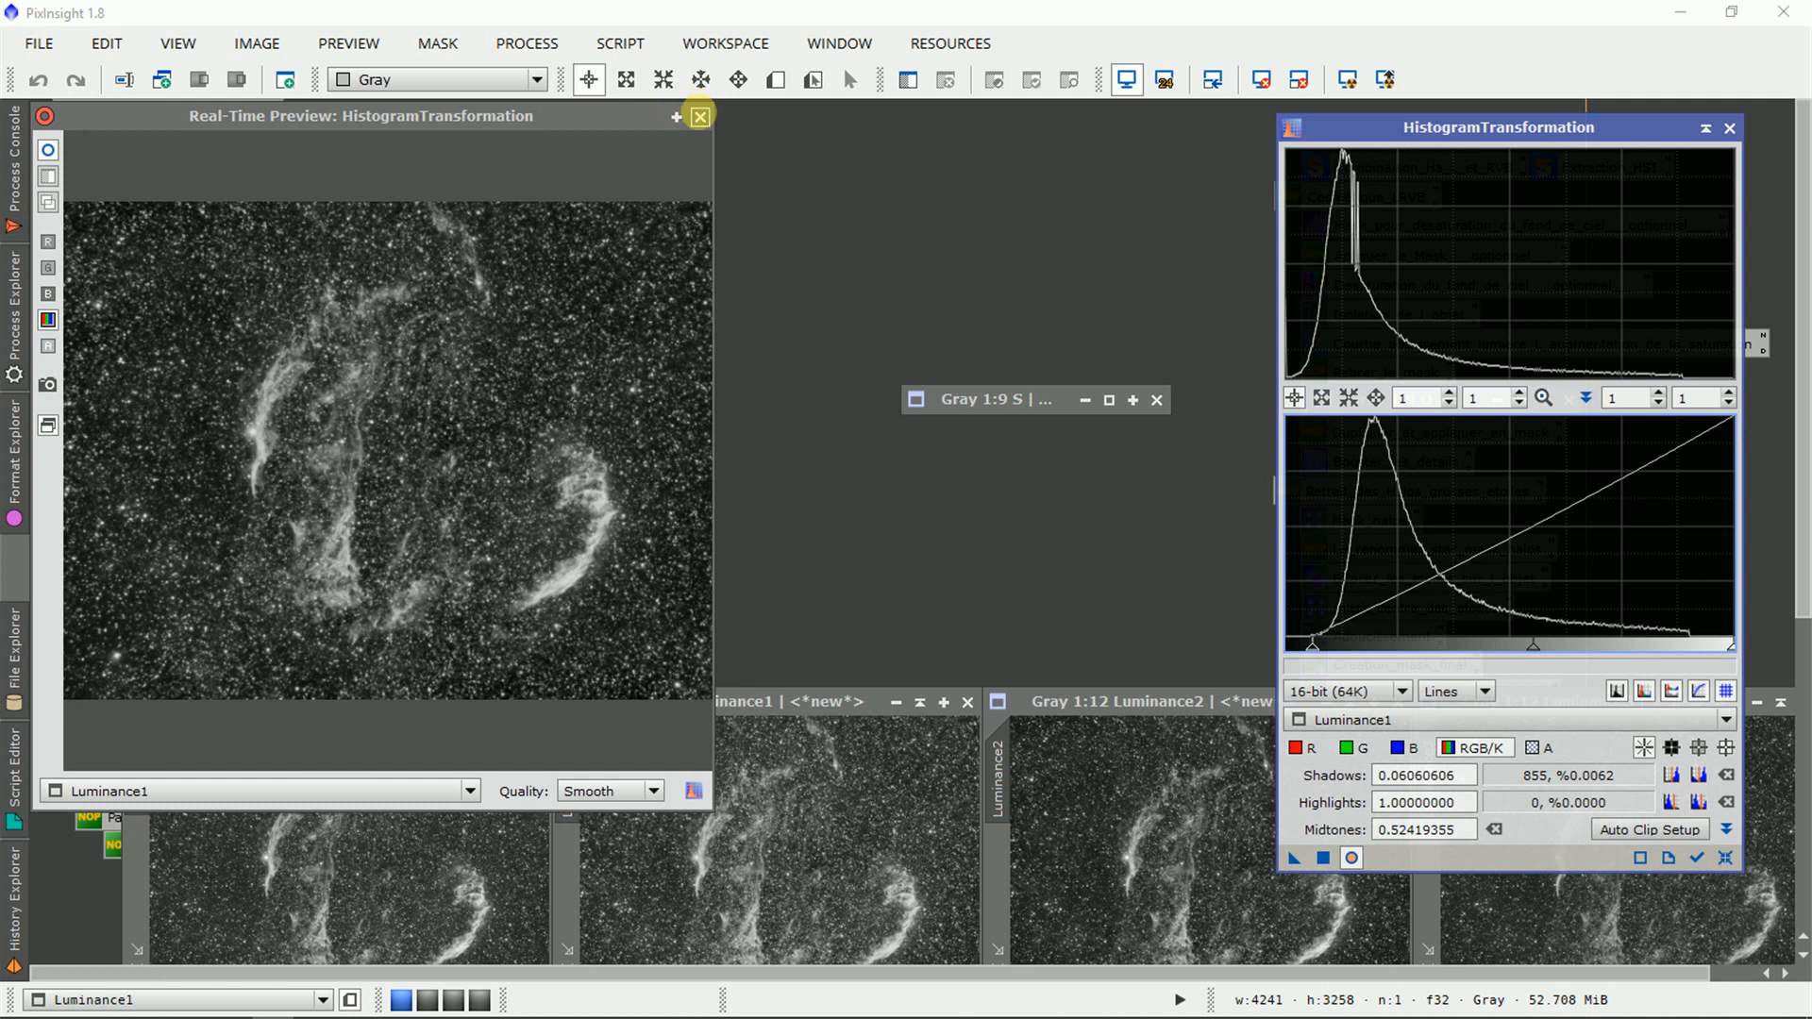
Close the real-time preview and HistogramTransformation without applying the adjustment, and select the Eclaircir instance under Creation_d_une_luminance
left_click(699, 116)
left_click_drag(1804, 250, 1804, 554)
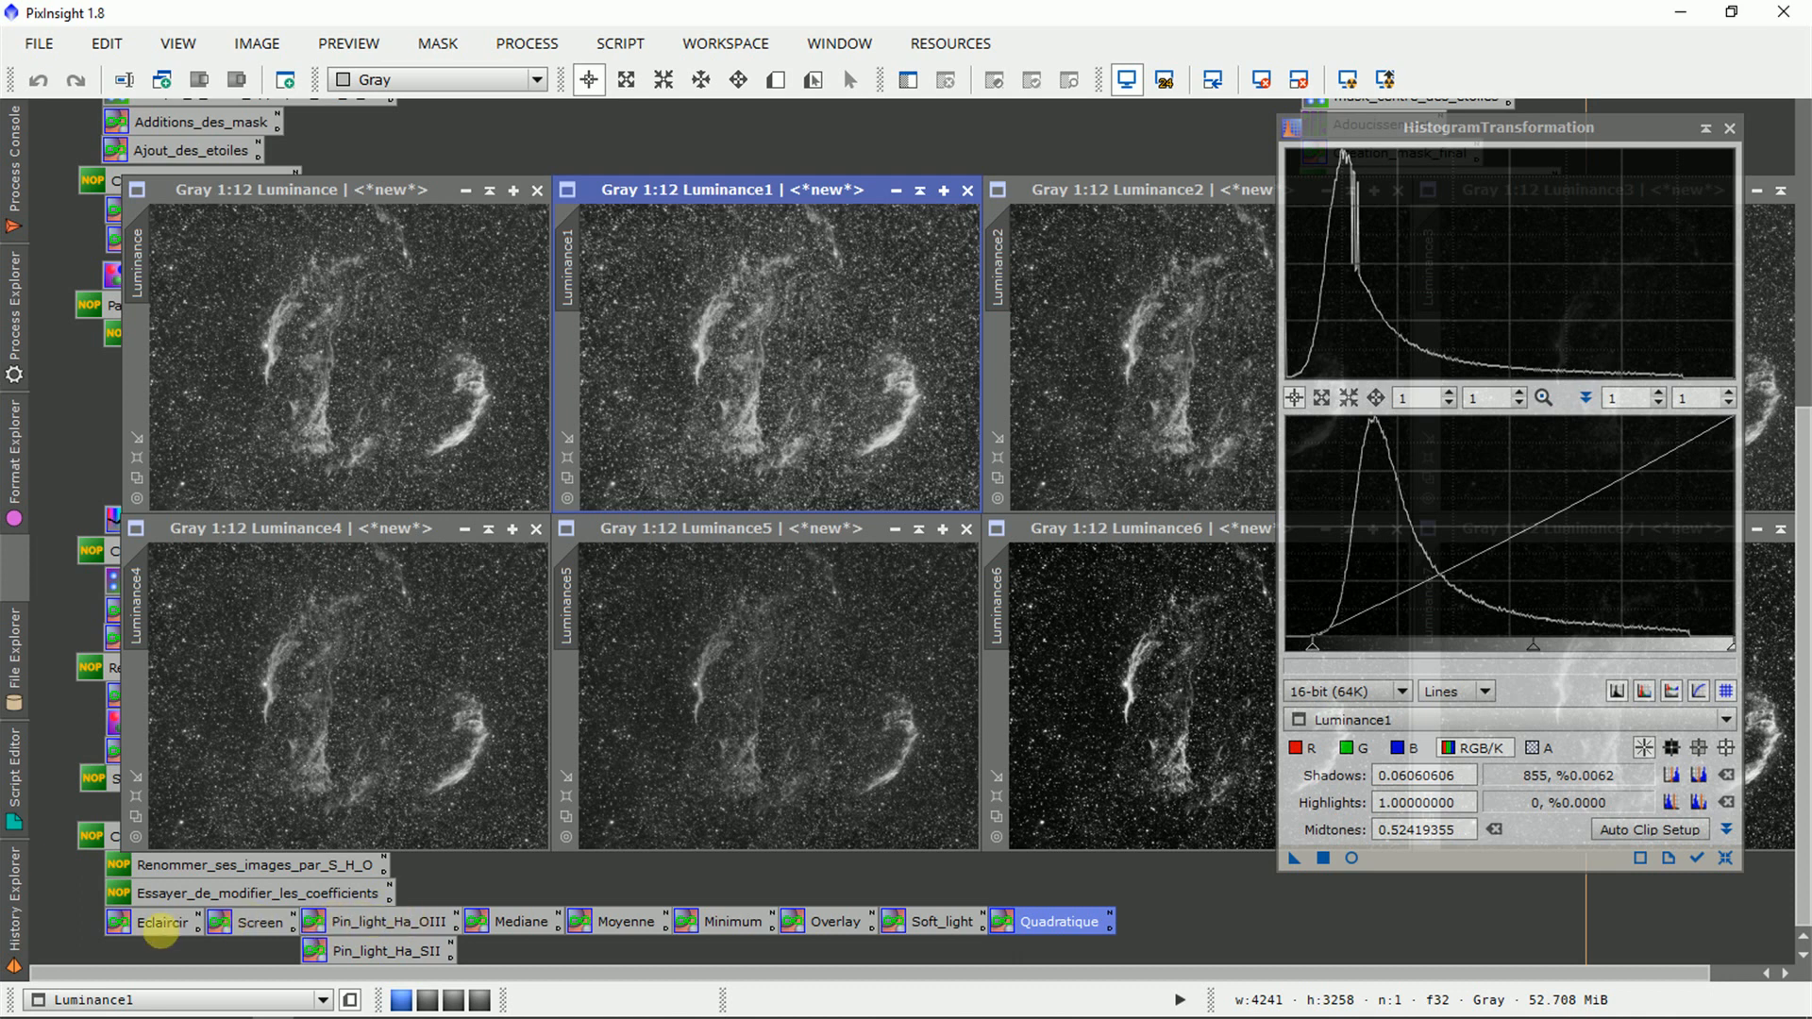
left_click(179, 923)
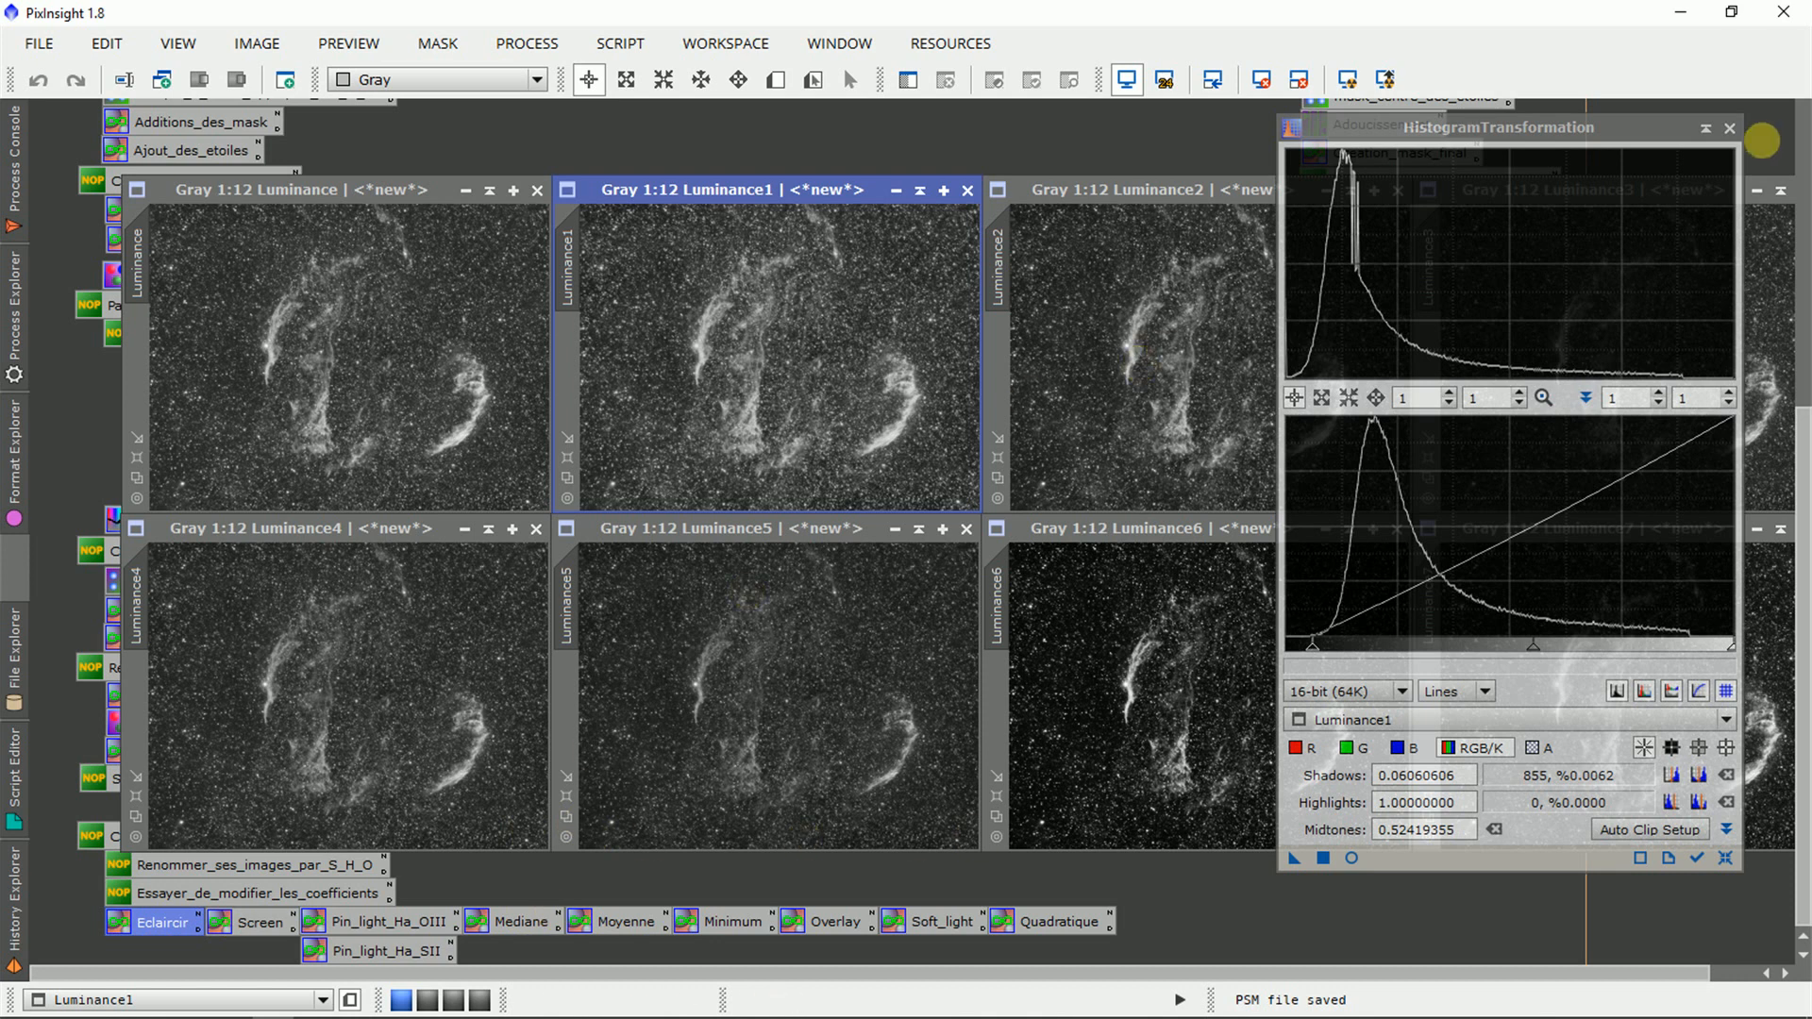
left_click(1730, 127)
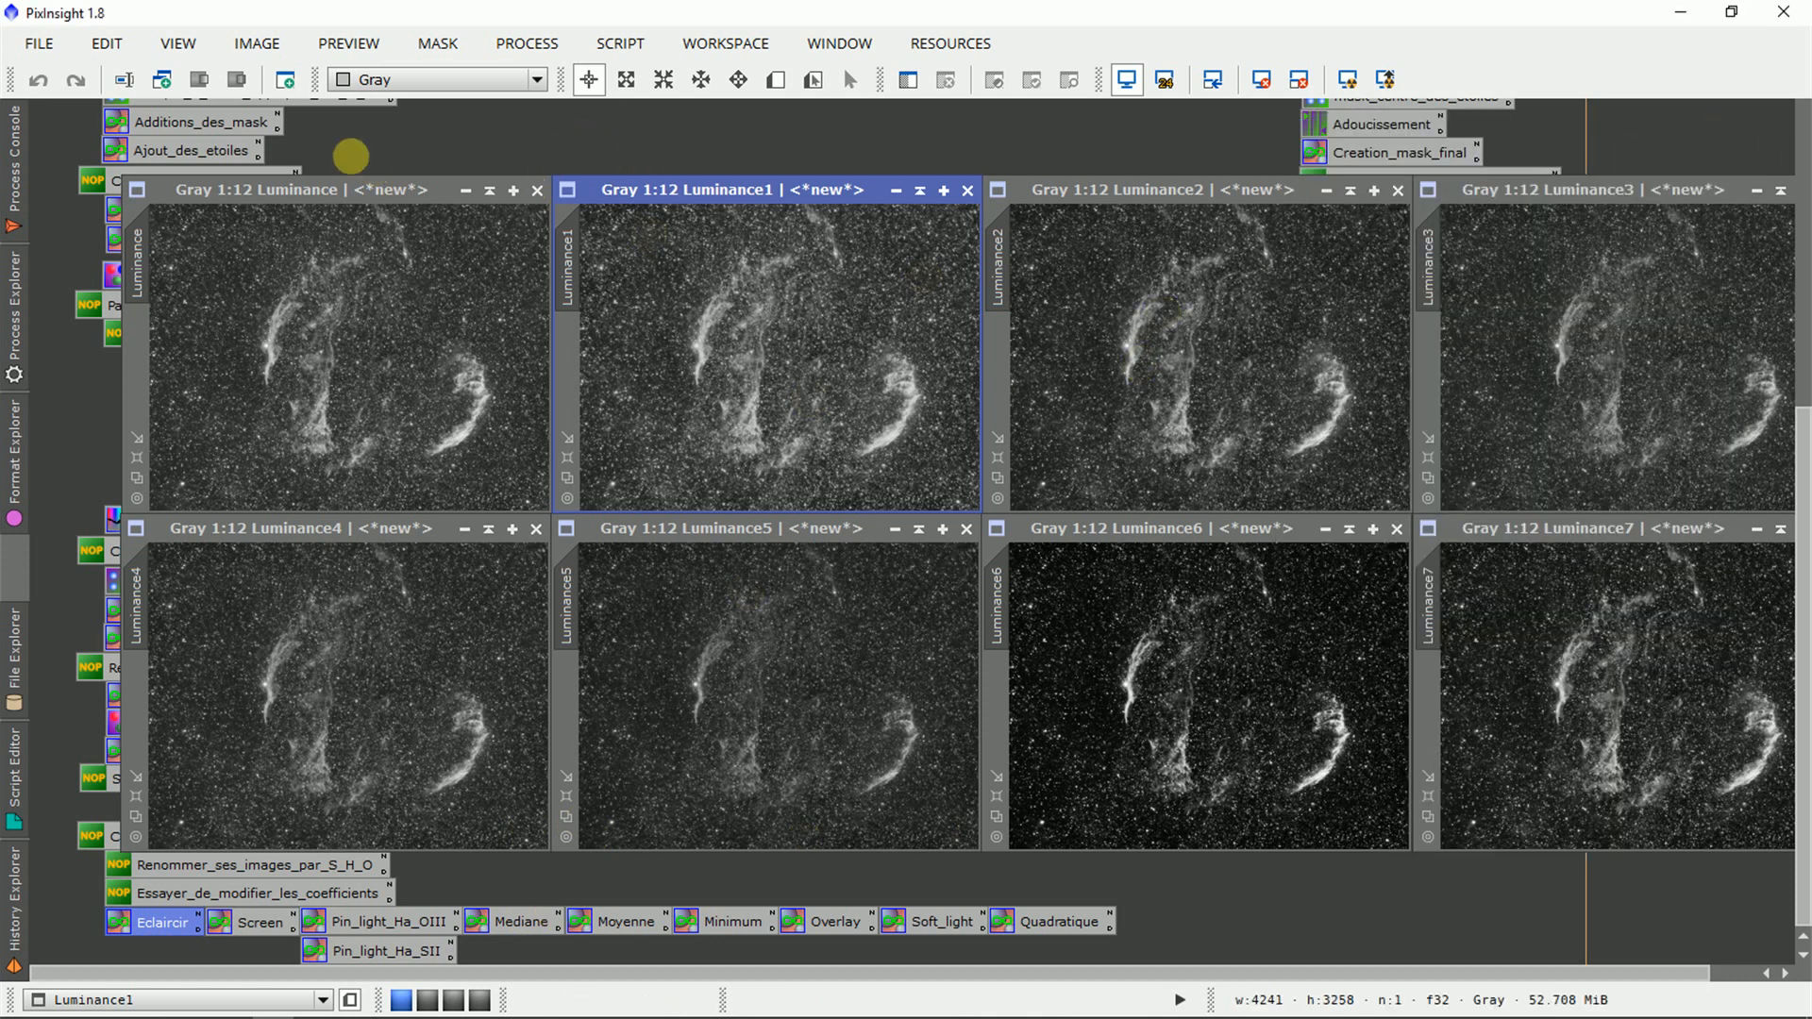
Close all the generated luminance images, from Luminance through Luminance7
left_click(536, 189)
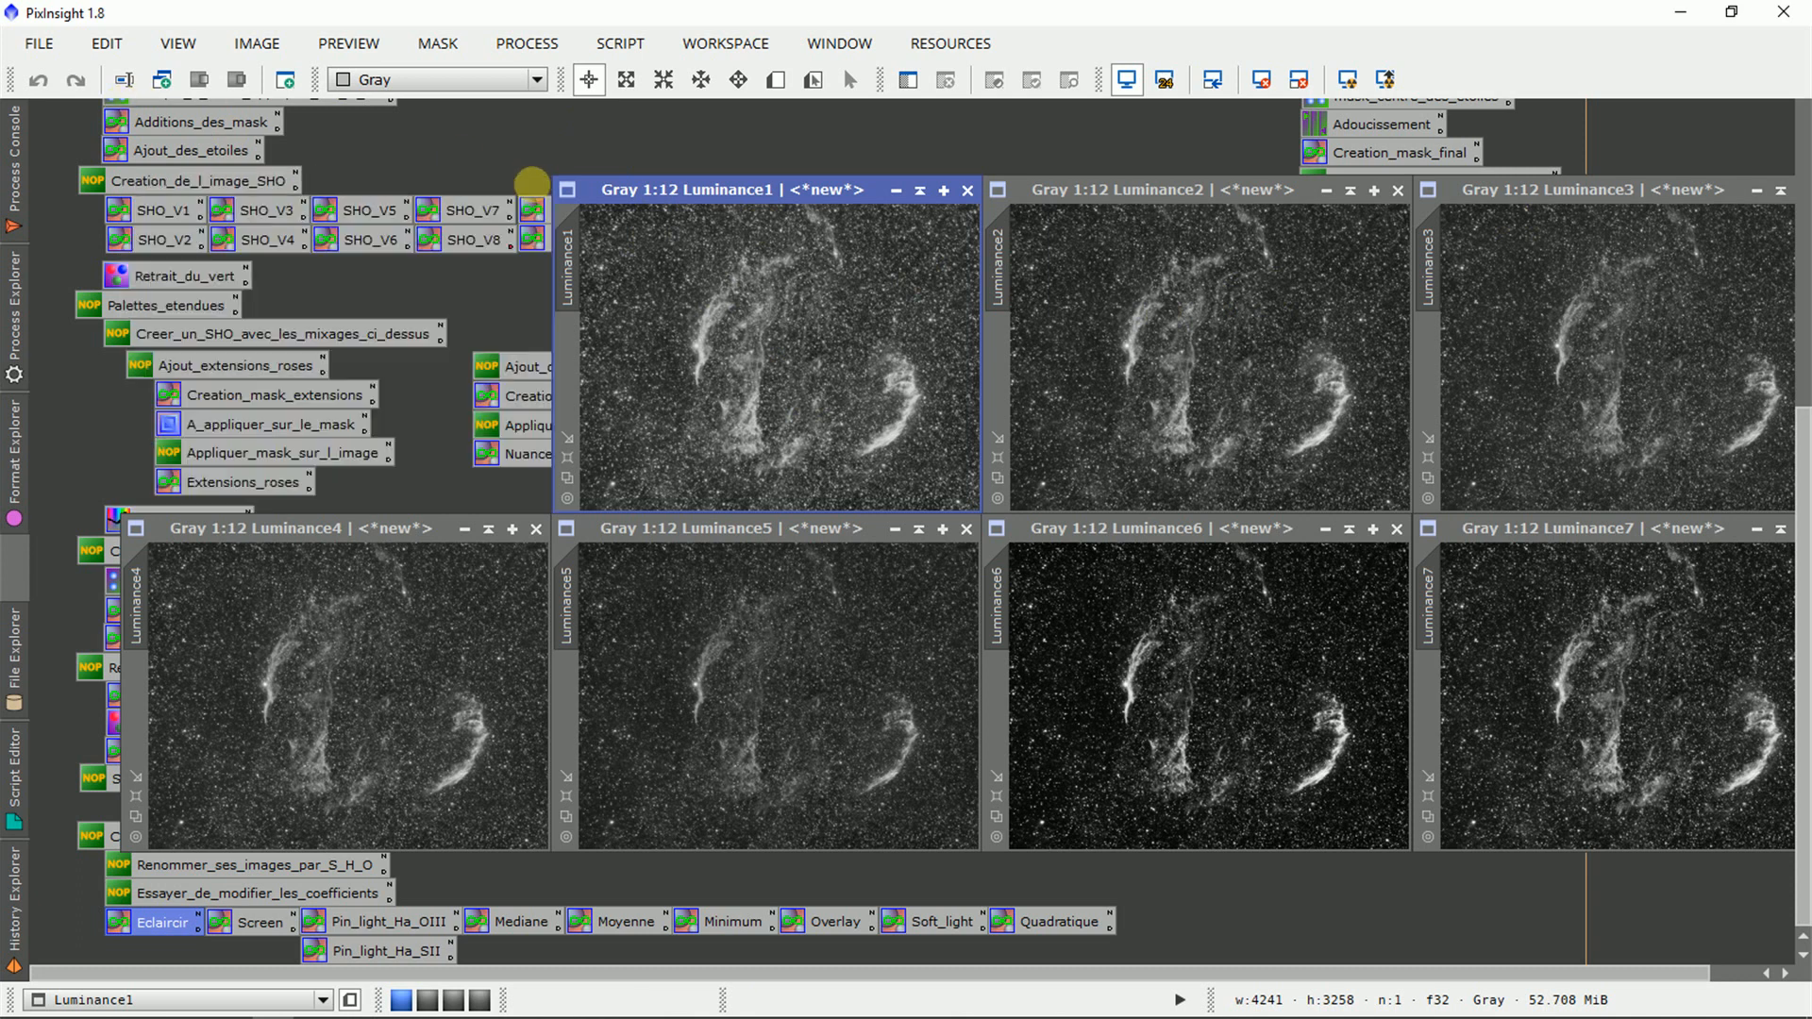
left_click(968, 190)
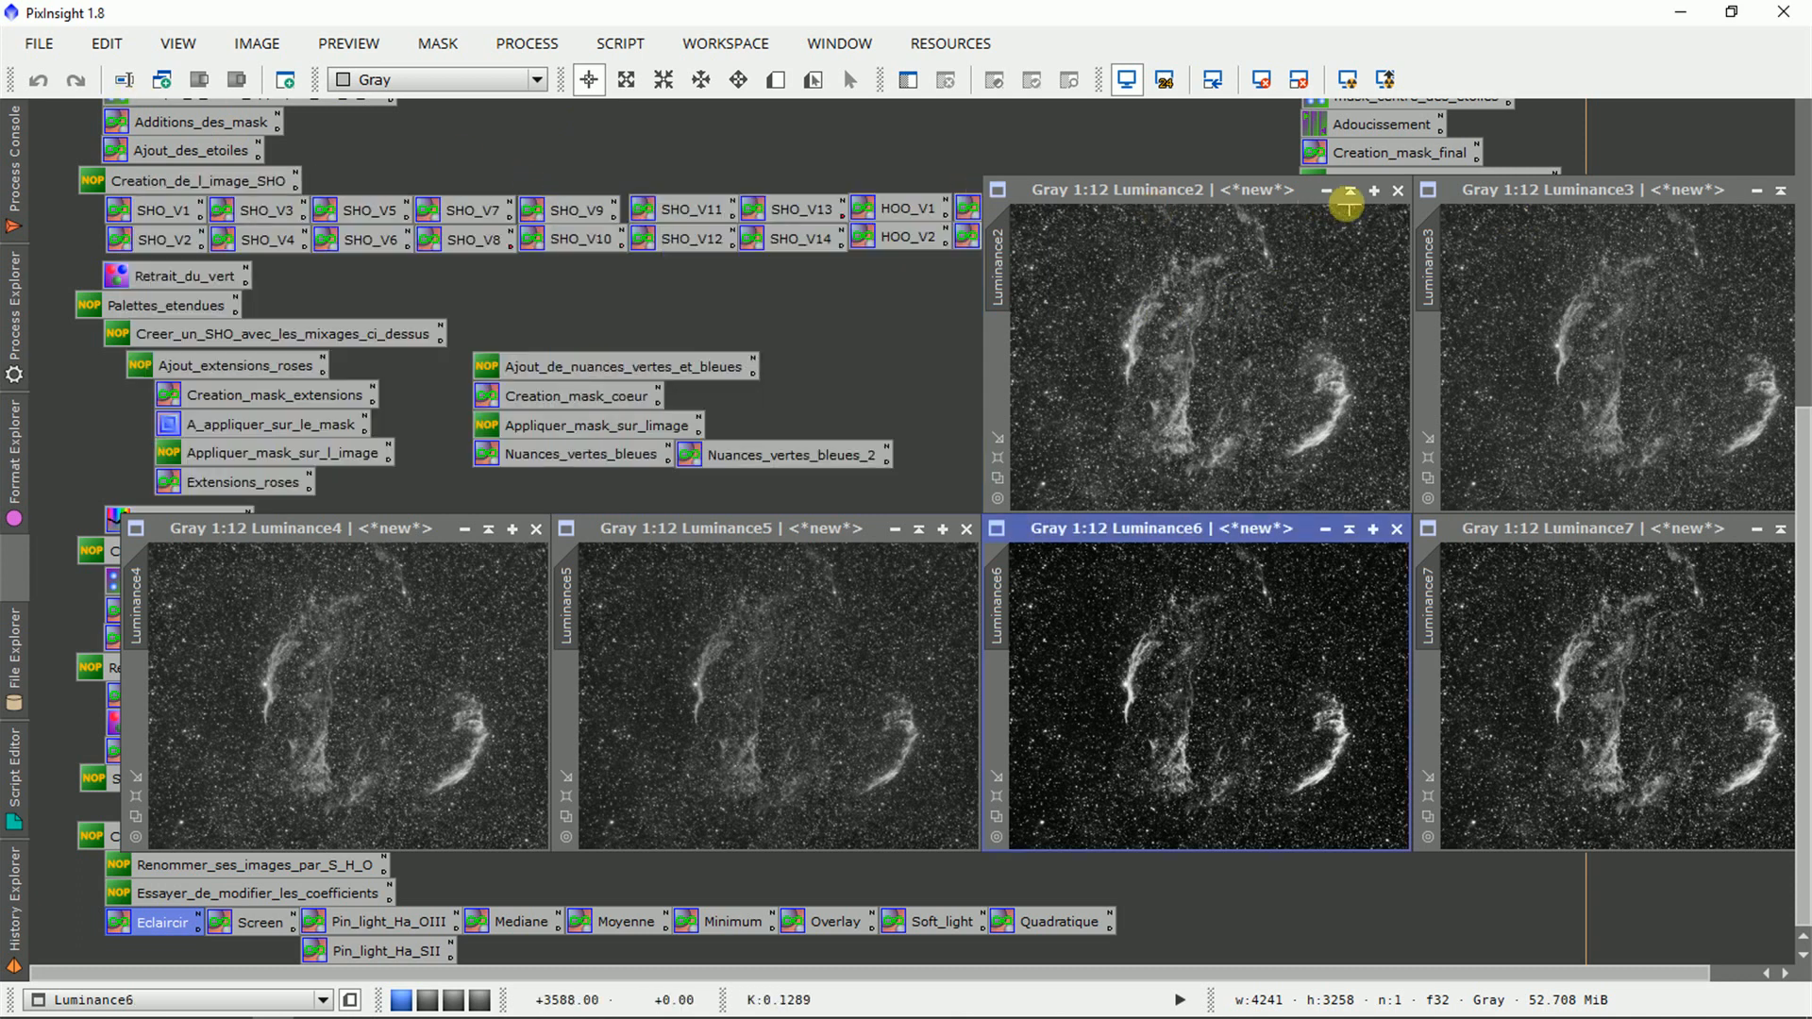
left_click(1398, 189)
left_click_drag(1724, 196, 1517, 214)
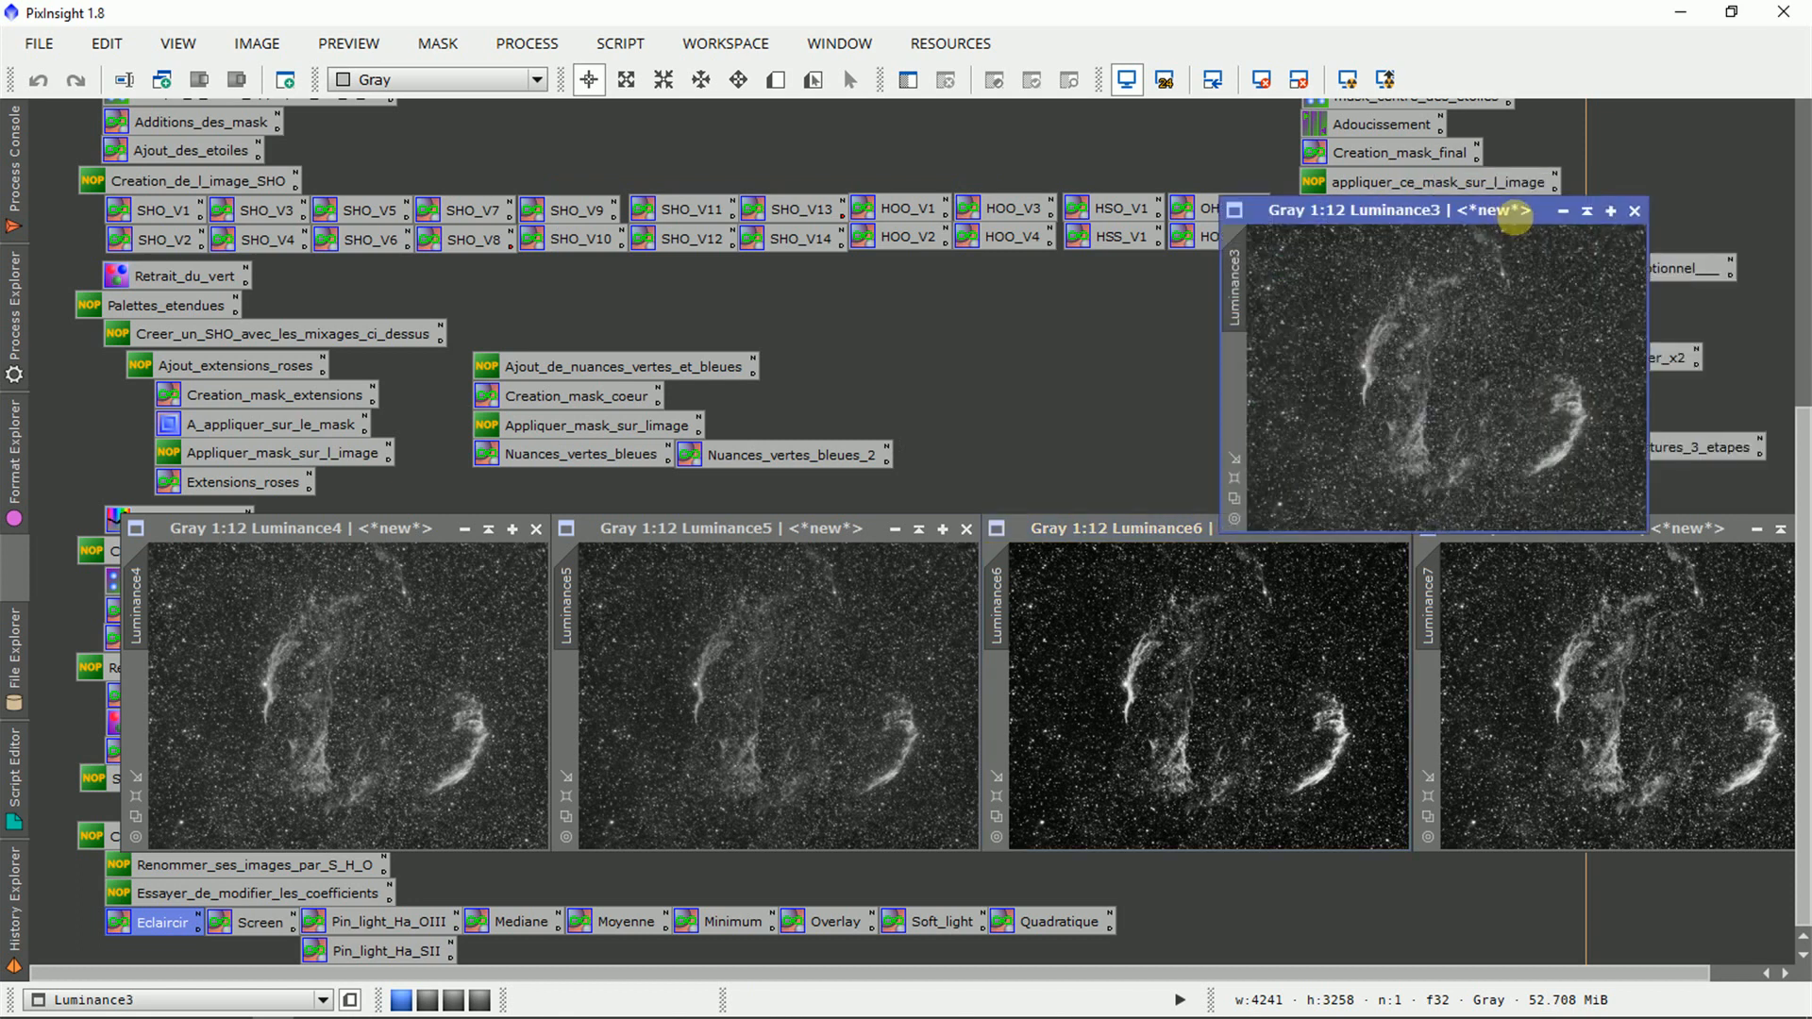
left_click(1636, 210)
left_click_drag(1615, 527, 1547, 531)
left_click(1631, 530)
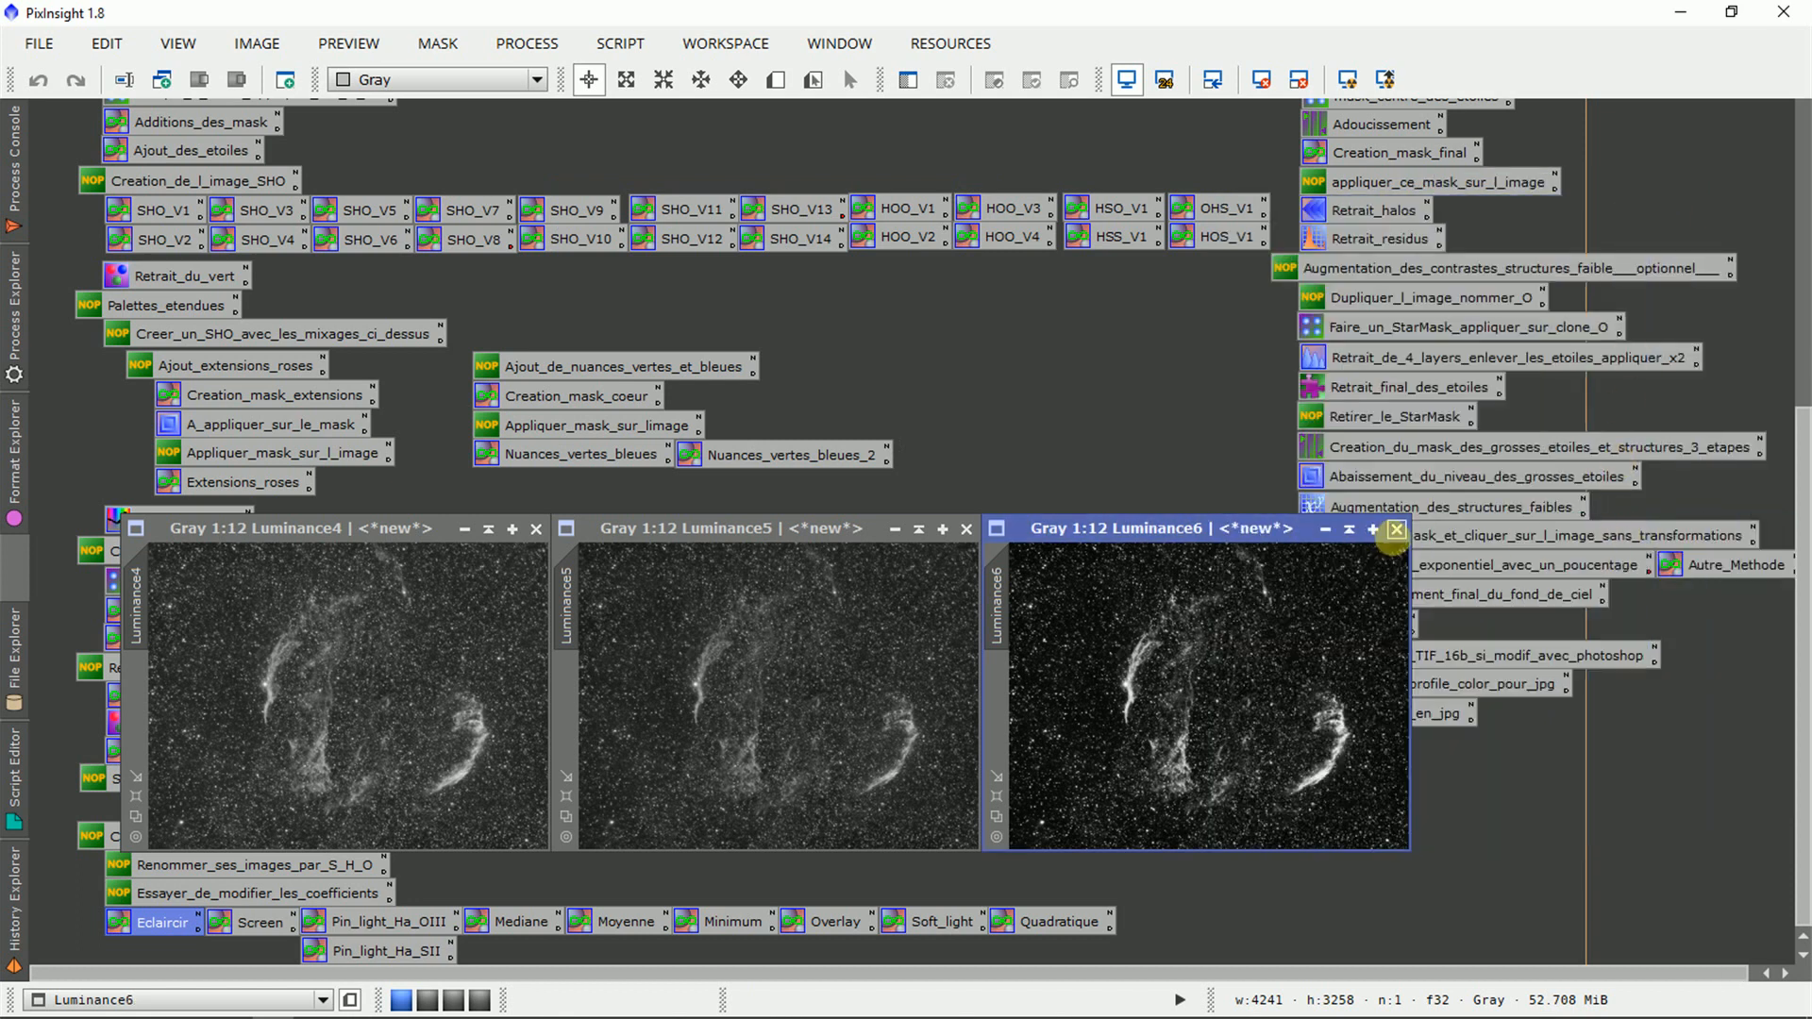
left_click(1397, 530)
left_click(967, 529)
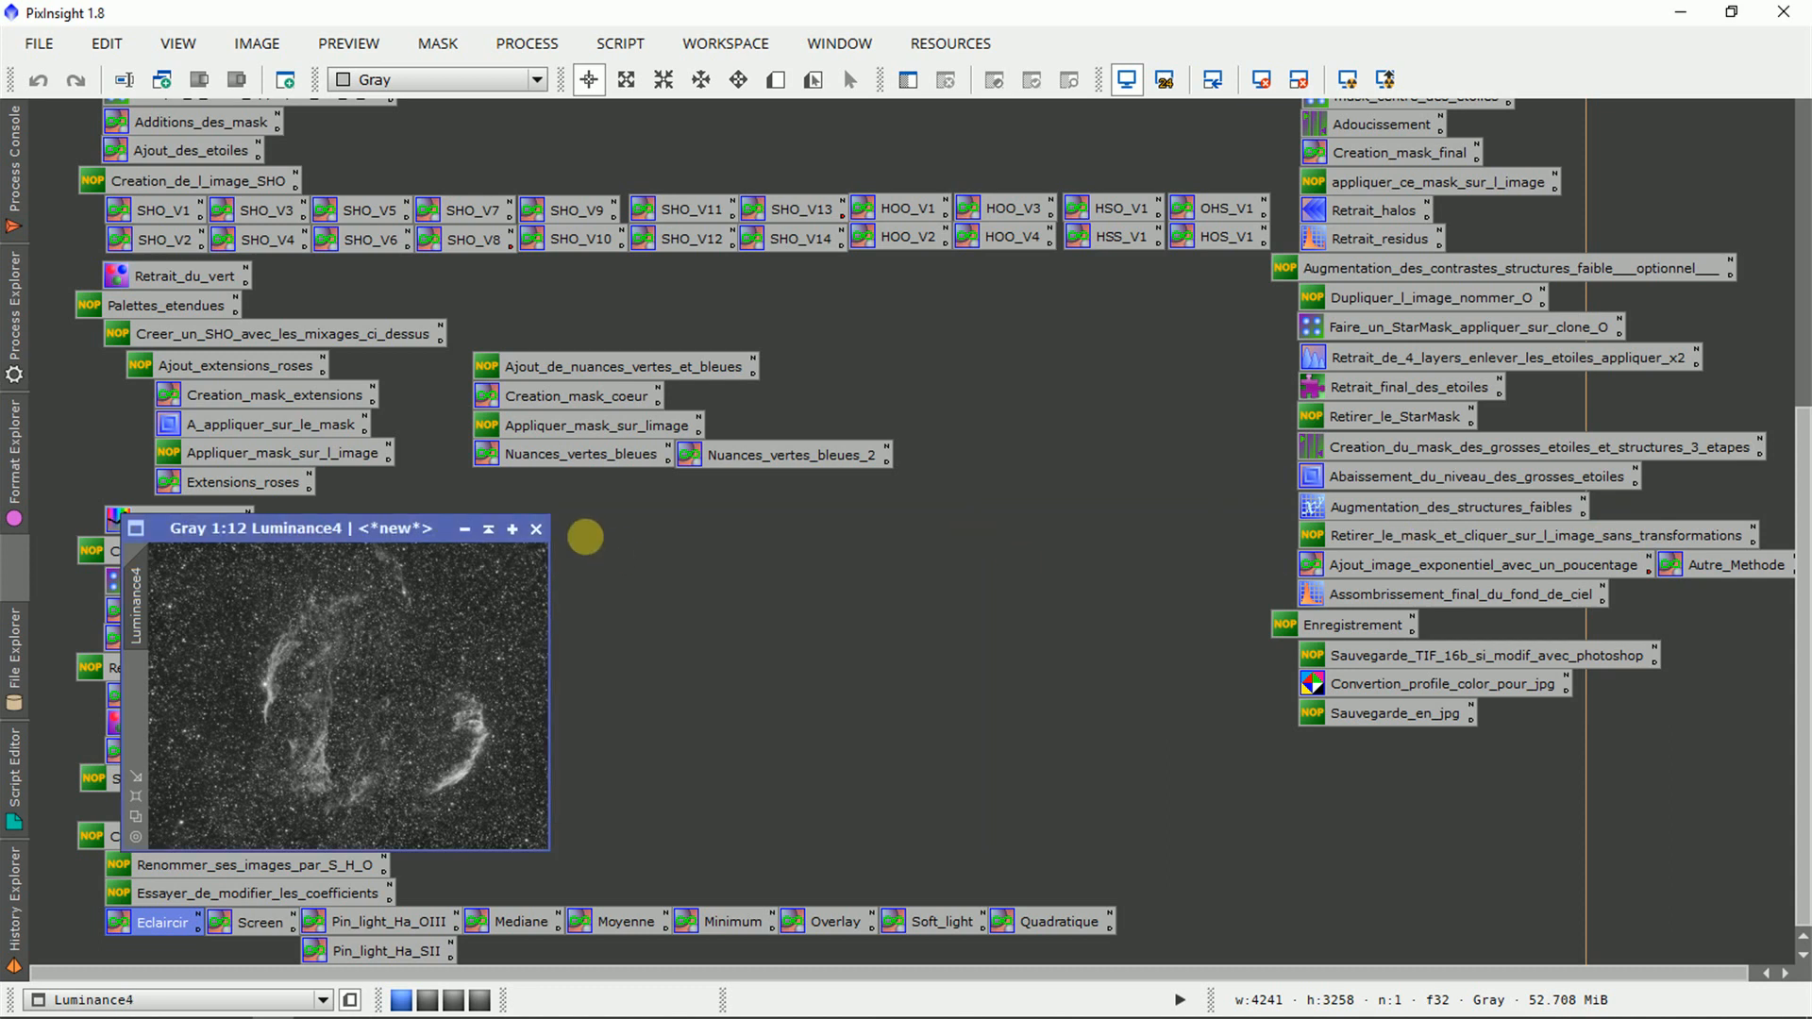
left_click(537, 529)
Close the H, S and O source images to clear the workspace
left_click_drag(1802, 567, 1801, 210)
left_click(1713, 195)
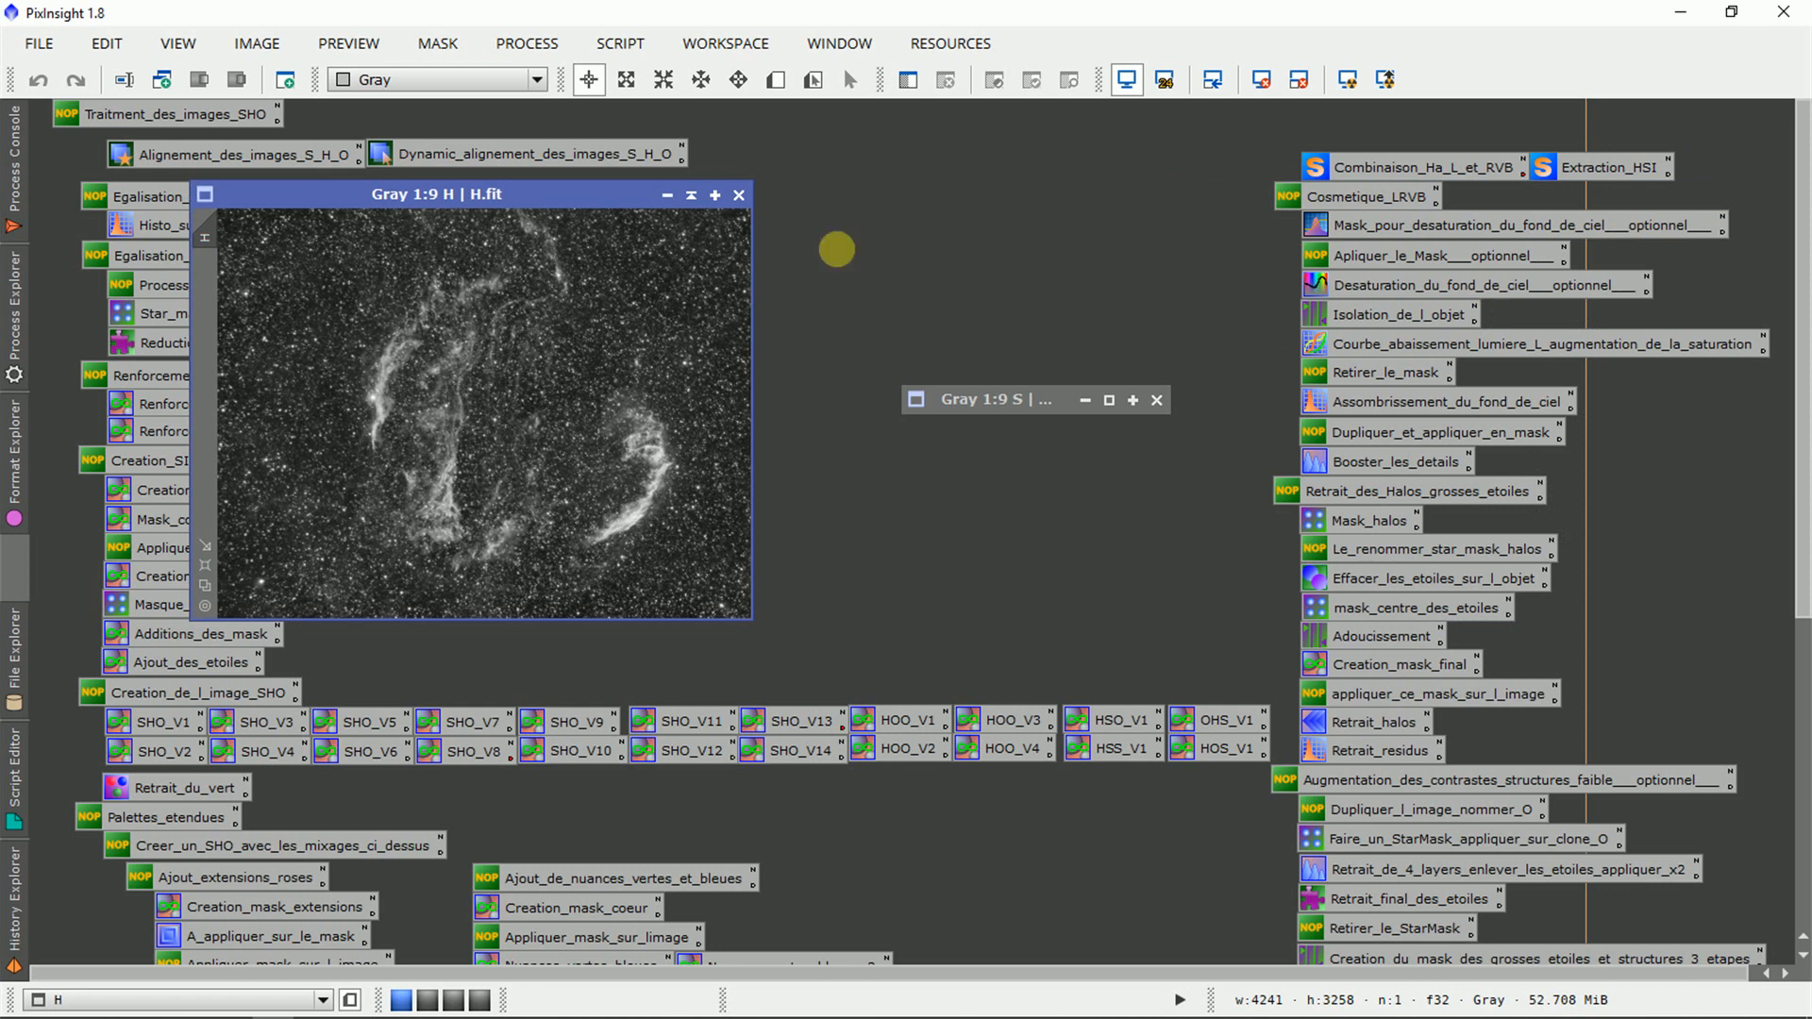
left_click(739, 194)
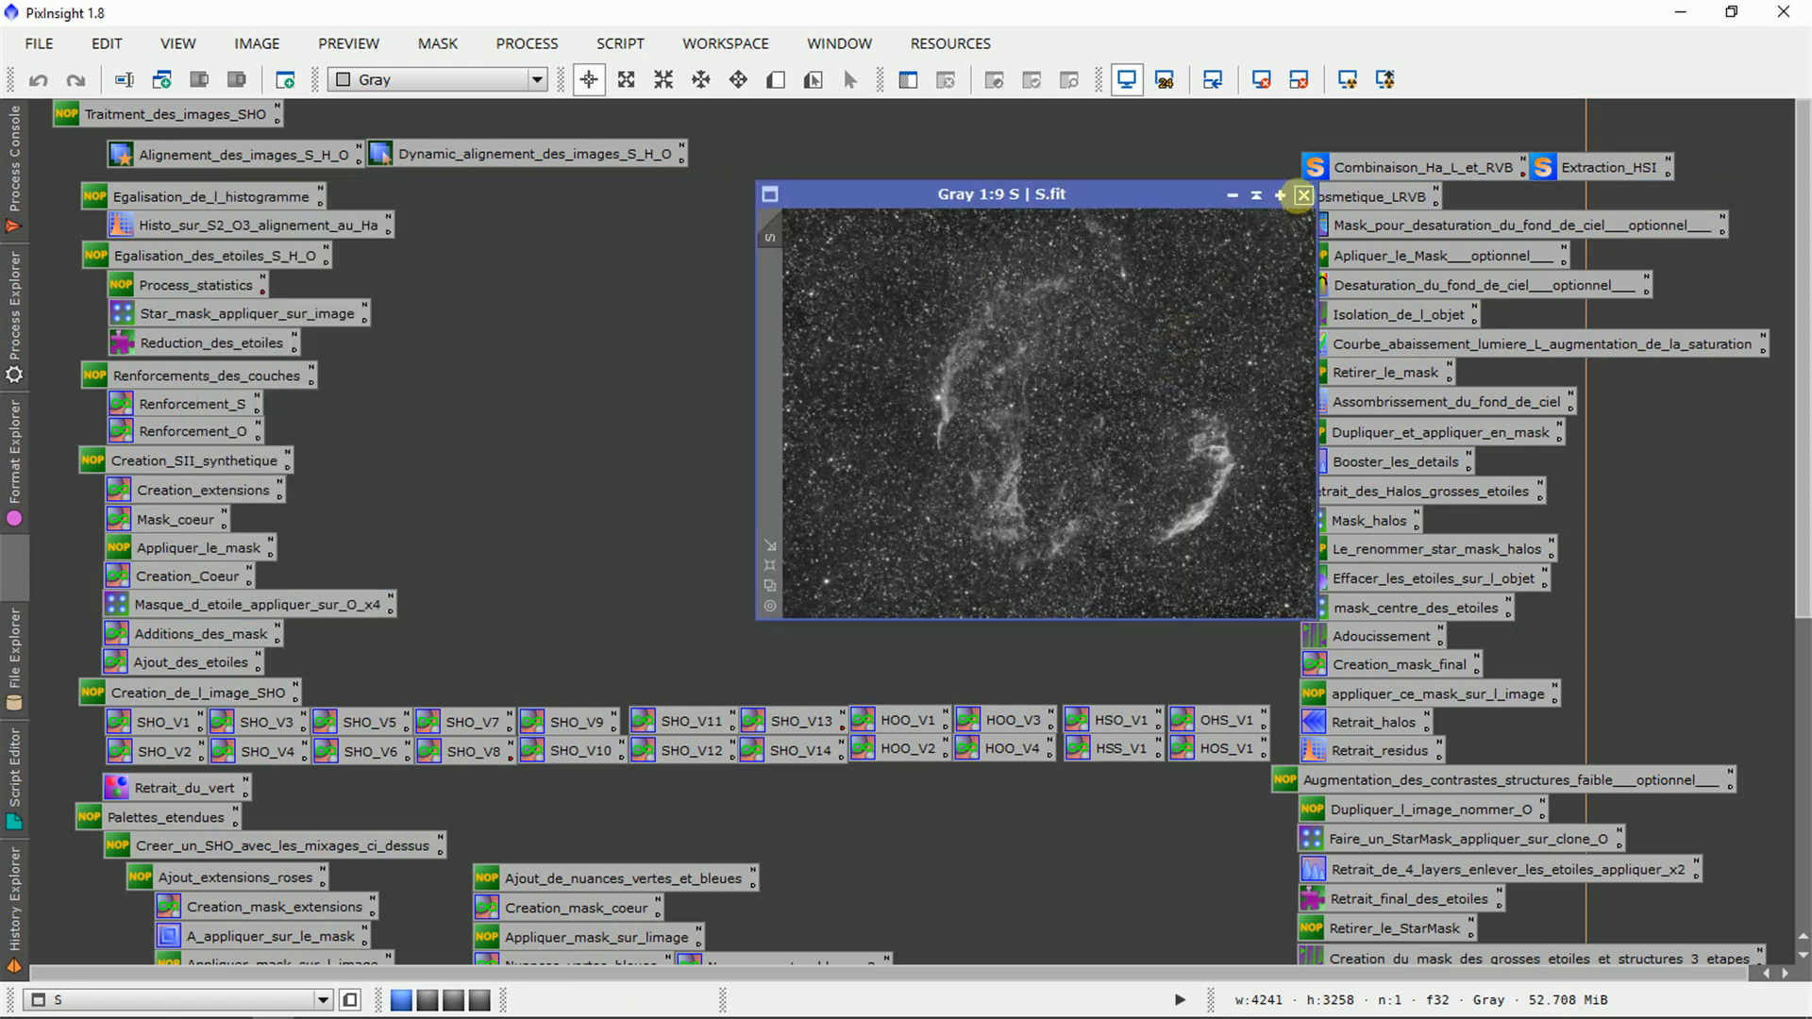
left_click(1302, 195)
Examine the process icon workflow, especially the Cosmetique_LRVB, Retrait_des_Halos_grosses_etoiles and Augmentation_des_contrastes groups, down to the luminance instances
left_click_drag(1255, 174, 1438, 462)
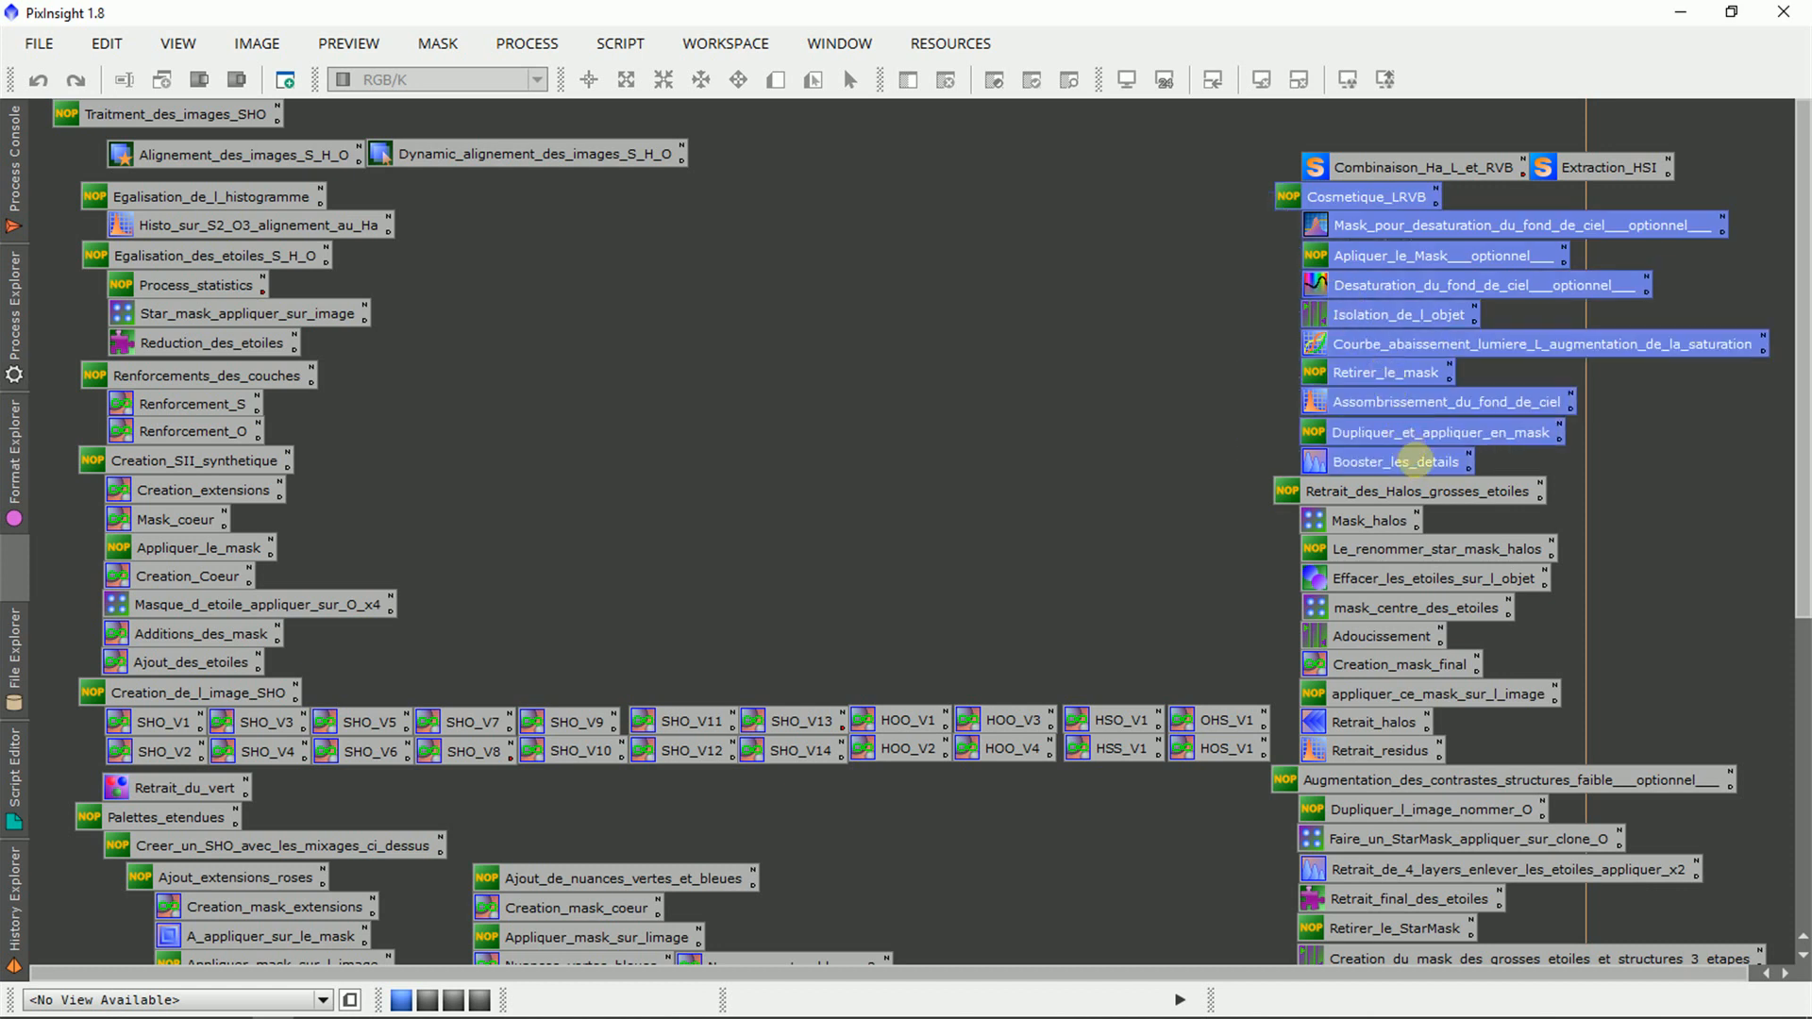
left_click(1133, 339)
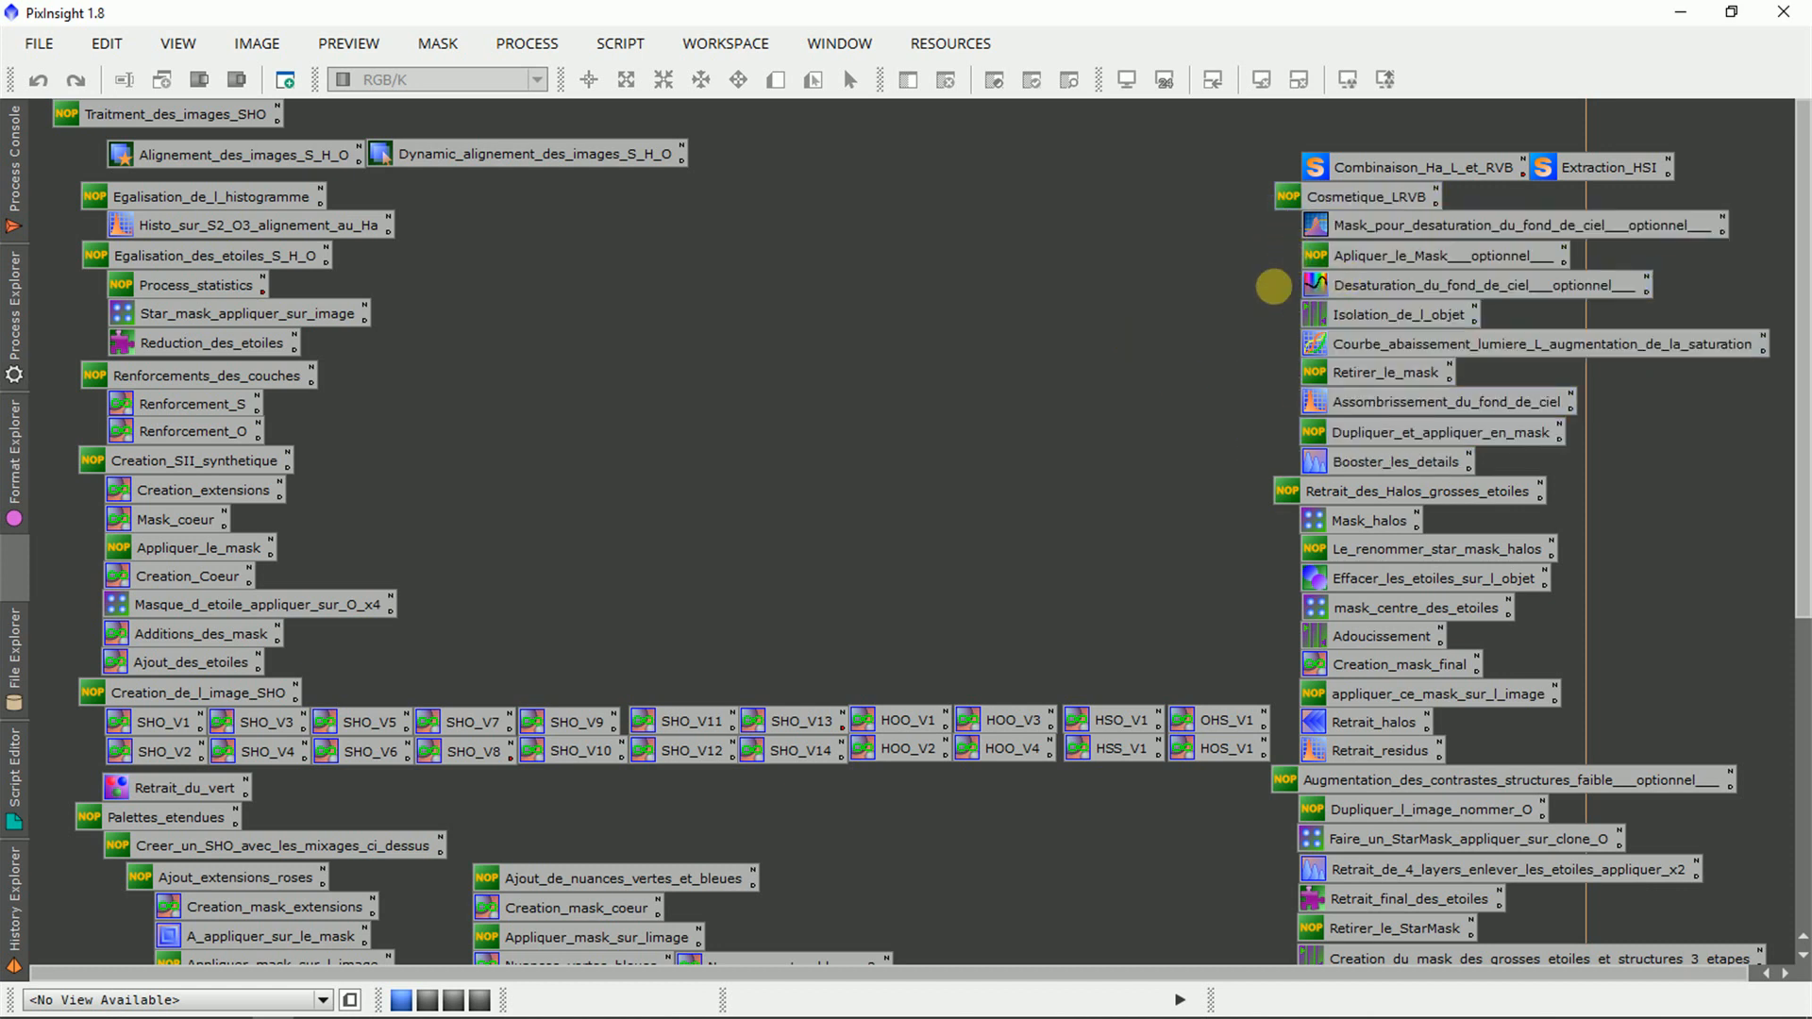
left_click_drag(1266, 331, 1307, 372)
left_click(1263, 438)
left_click_drag(1264, 437, 1416, 750)
left_click(1277, 399)
left_click(1610, 660)
left_click_drag(1803, 473, 1802, 646)
left_click_drag(1249, 495, 1411, 854)
left_click(1770, 665)
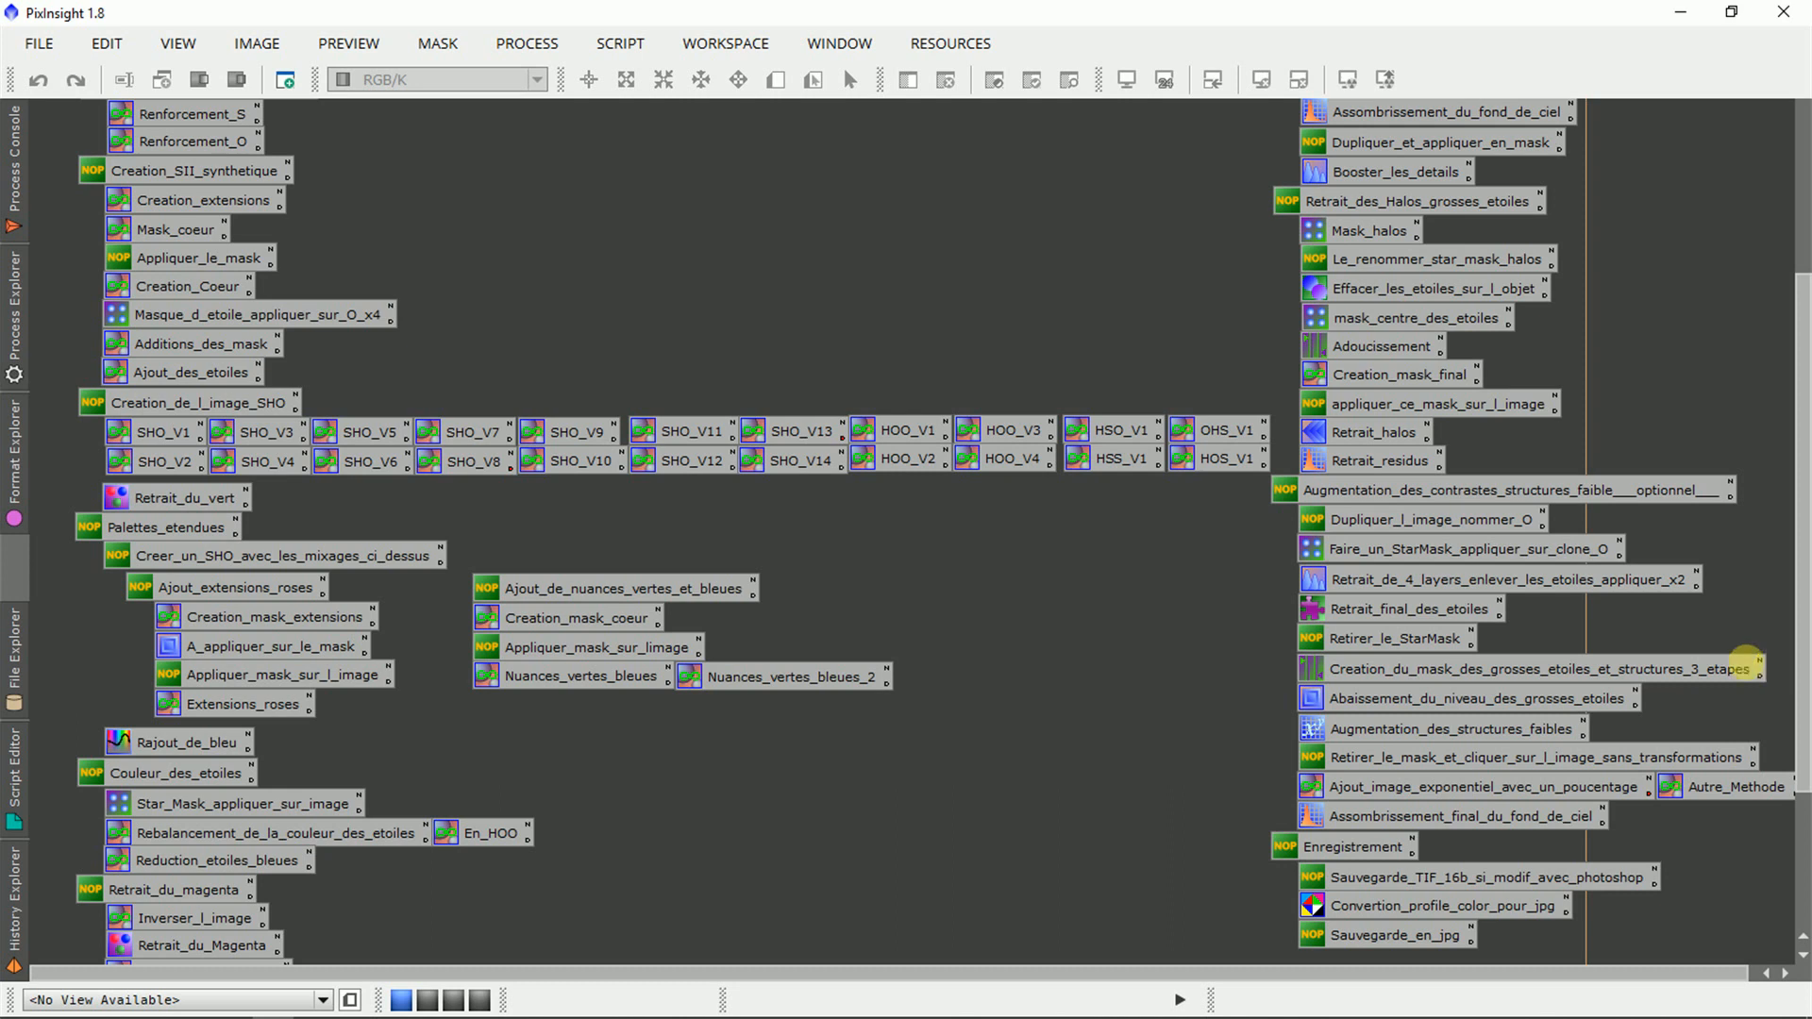
scroll(1801, 456, "up", 3)
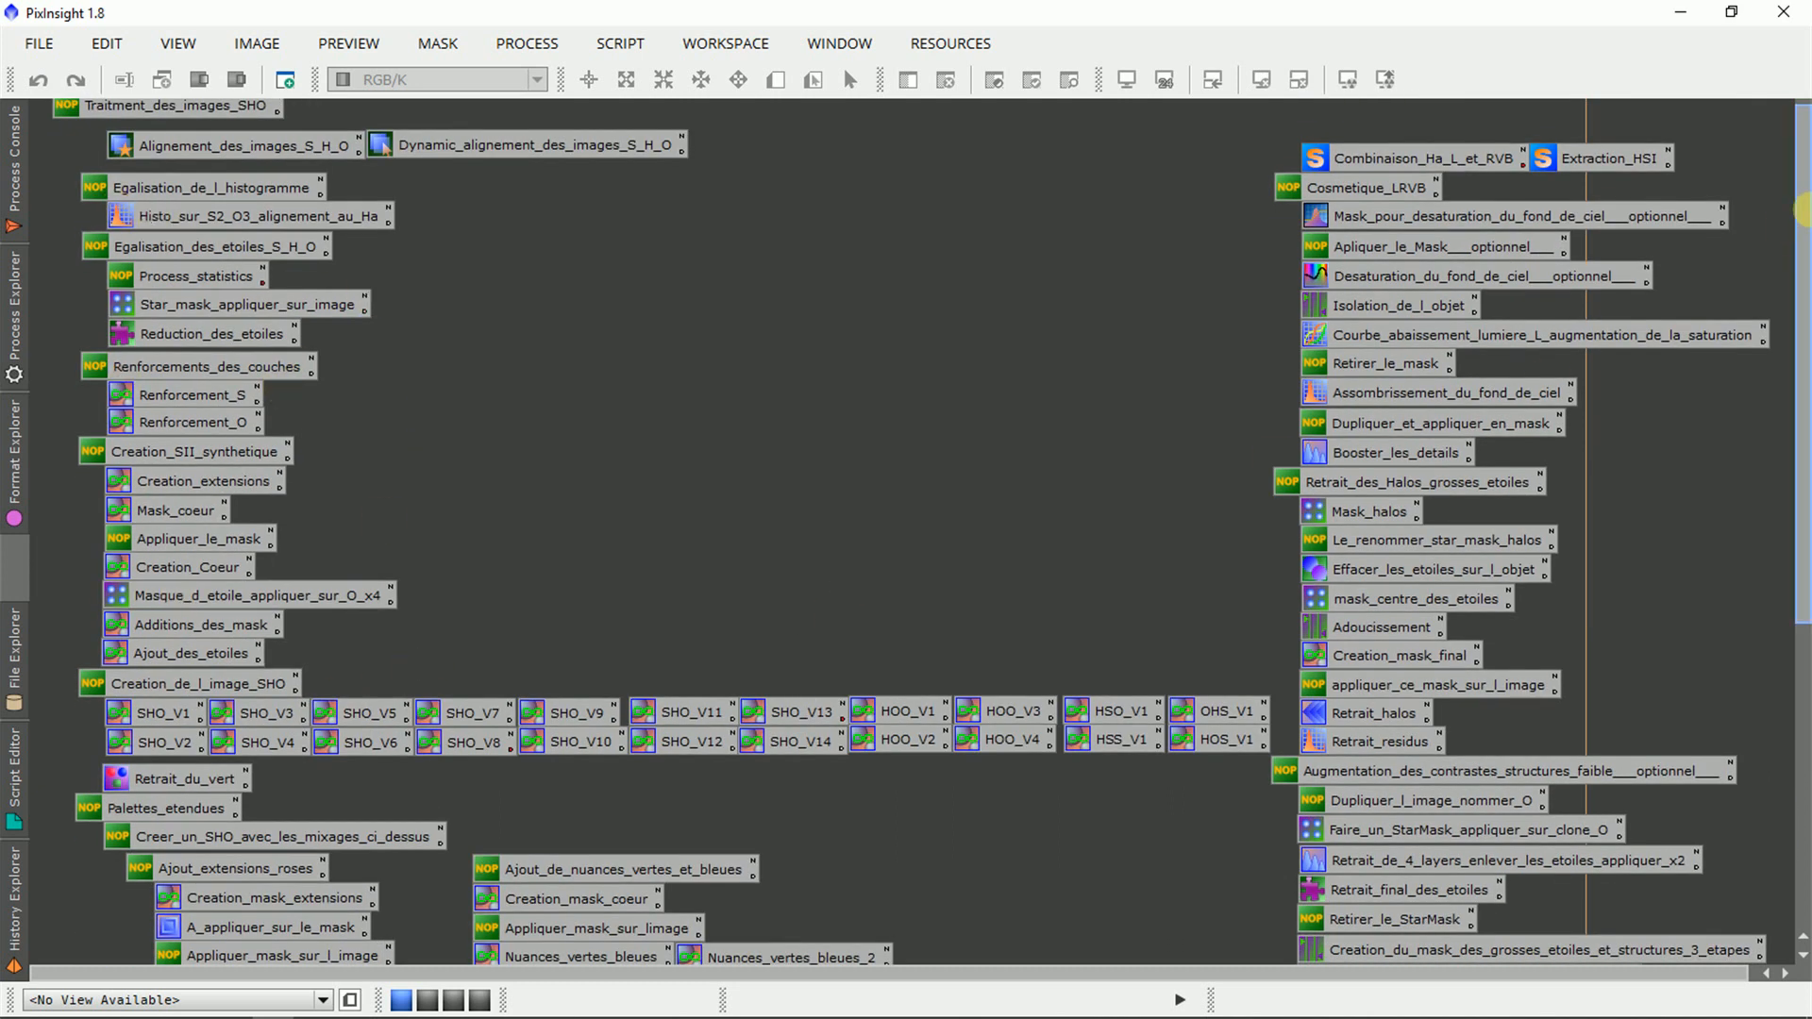
right_click(1801, 538)
left_click_drag(1803, 447, 1803, 778)
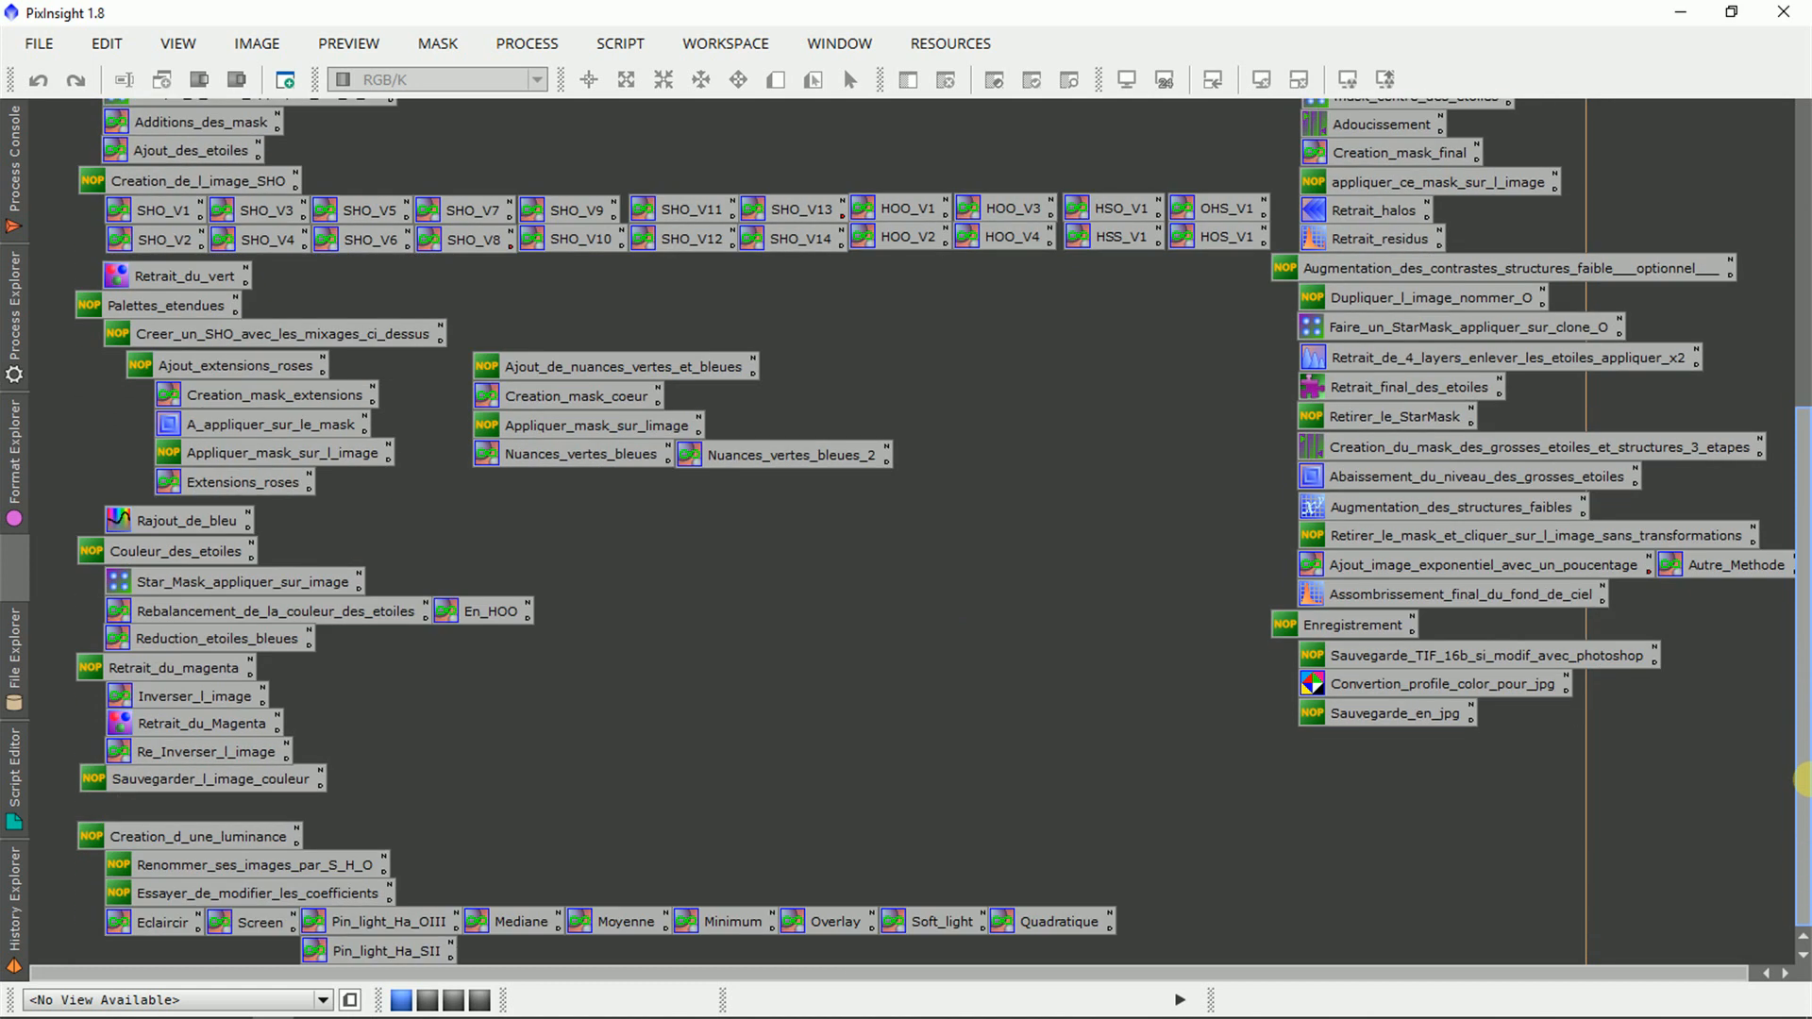
left_click_drag(1803, 675, 1803, 392)
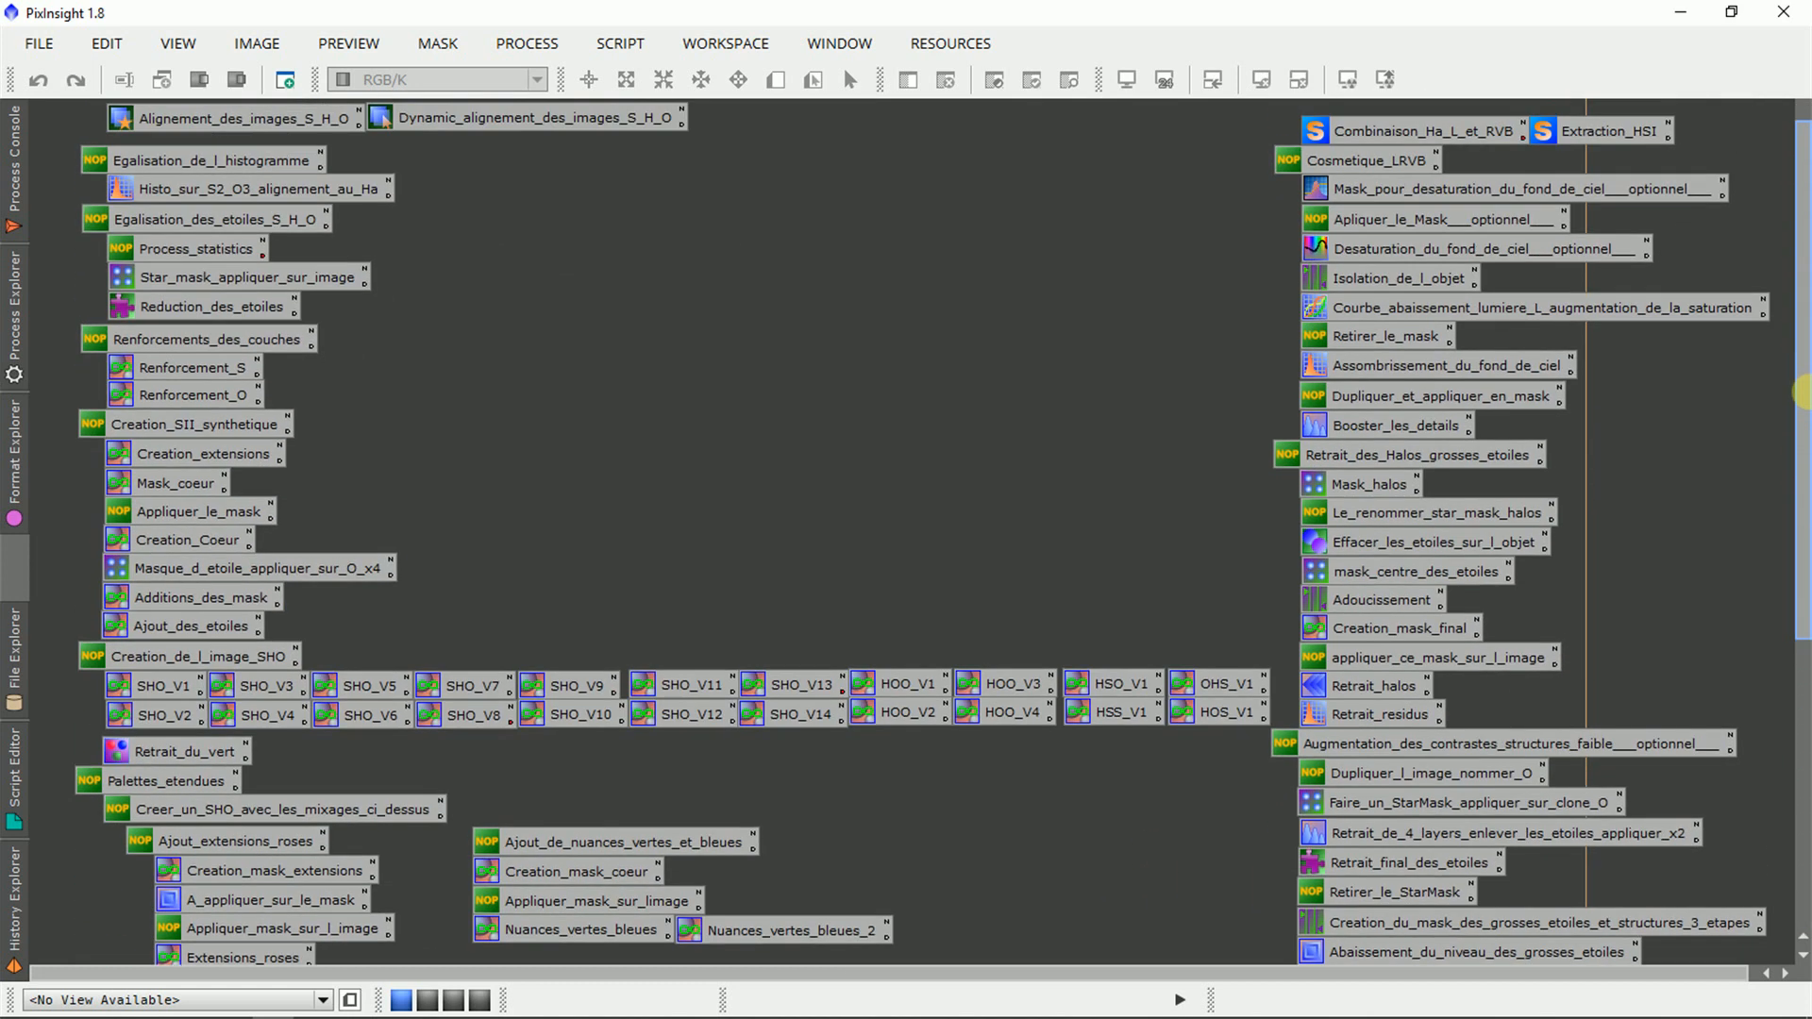